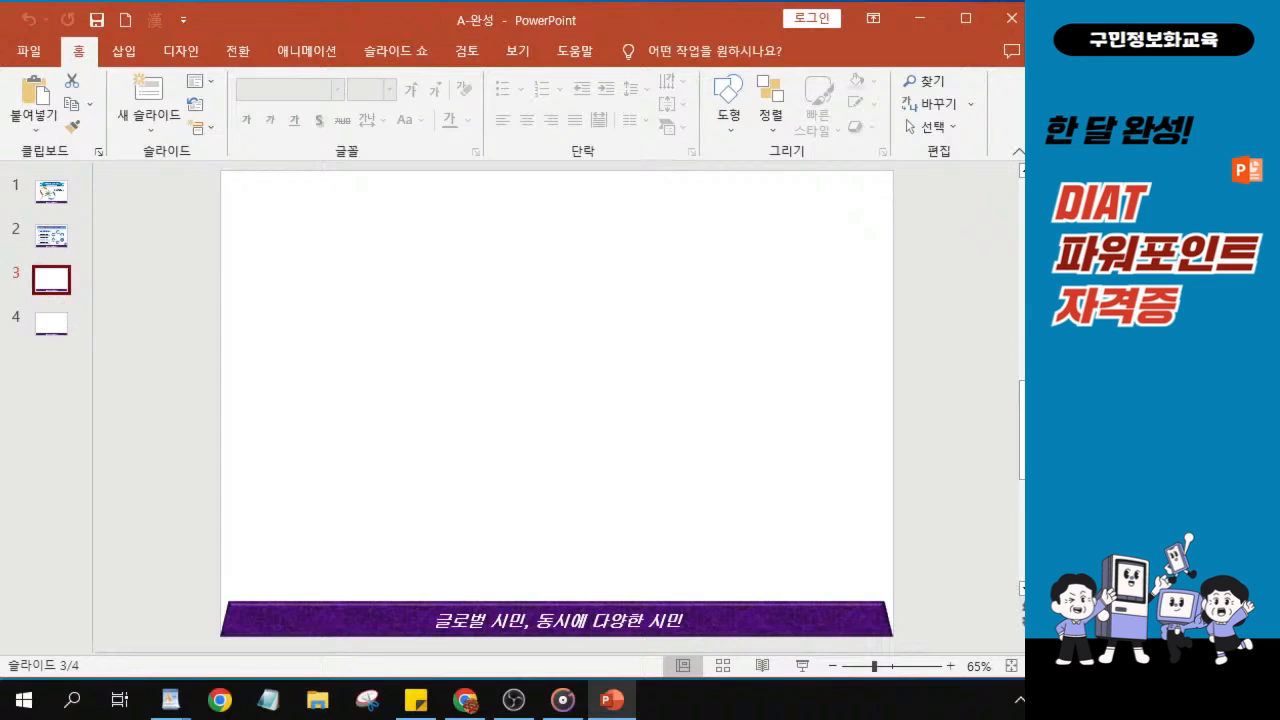
Copy the title banner shape "함께 살아가는 이주민 유형" on slide 2.
{"action": "key", "text": "alt+Tab"}
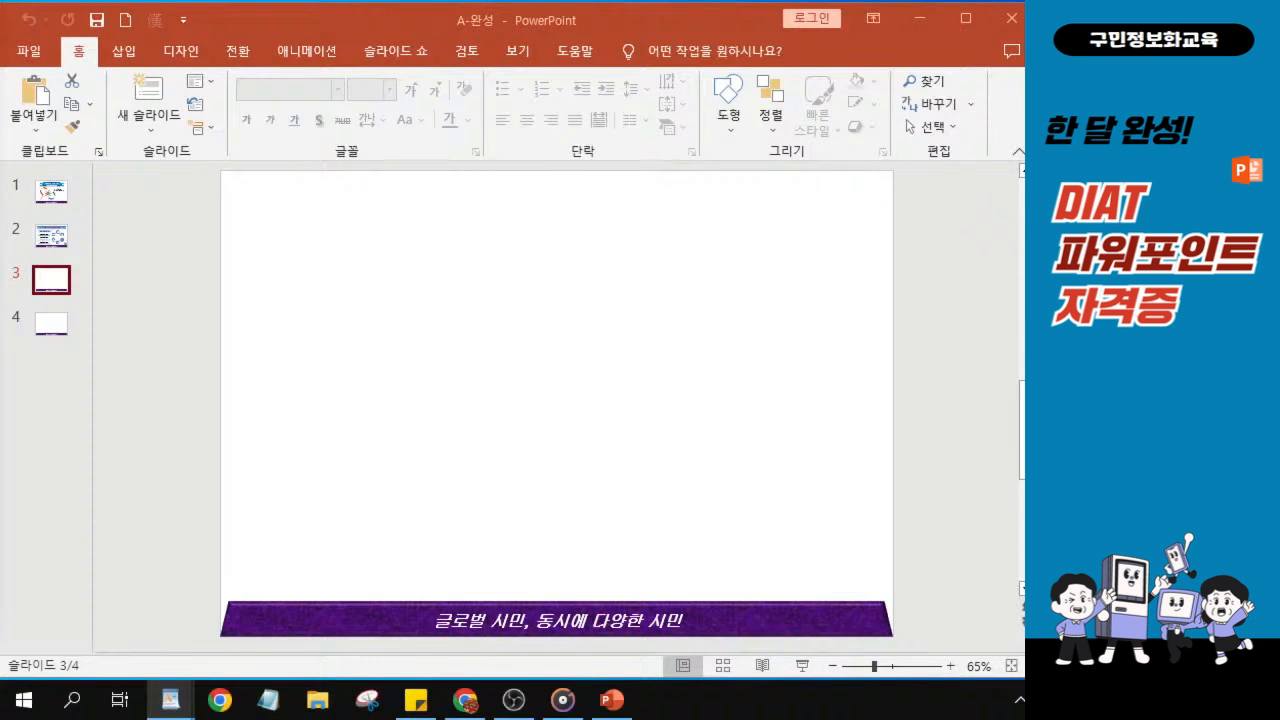
{"action": "left_click", "coordinate": [48, 236]}
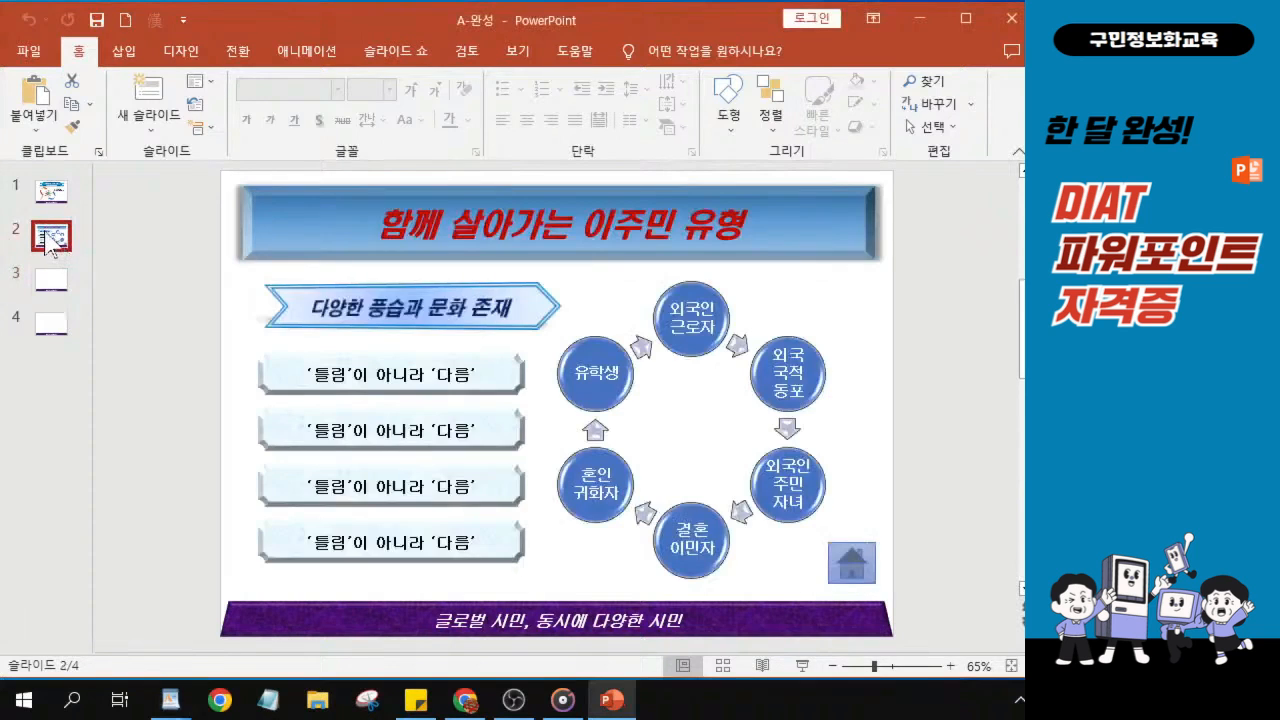
{"action": "left_click", "coordinate": [48, 237]}
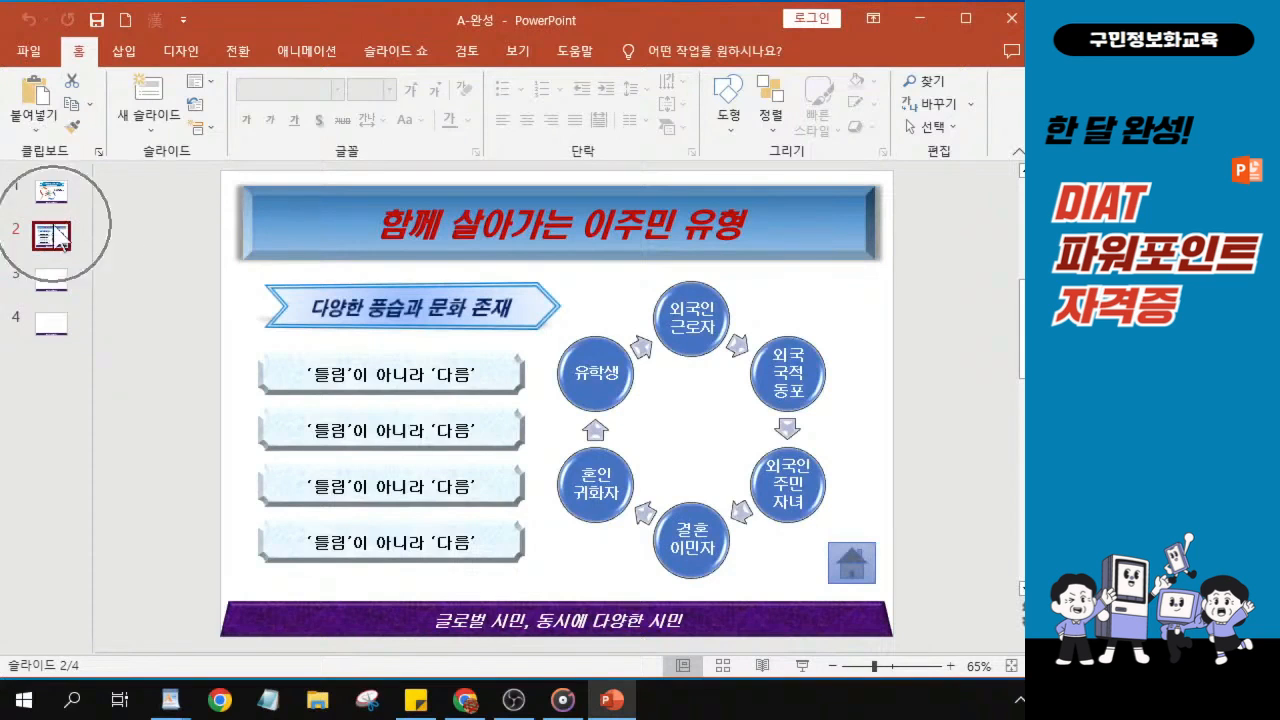
{"action": "left_click", "coordinate": [314, 230]}
{"action": "left_click", "coordinate": [314, 231]}
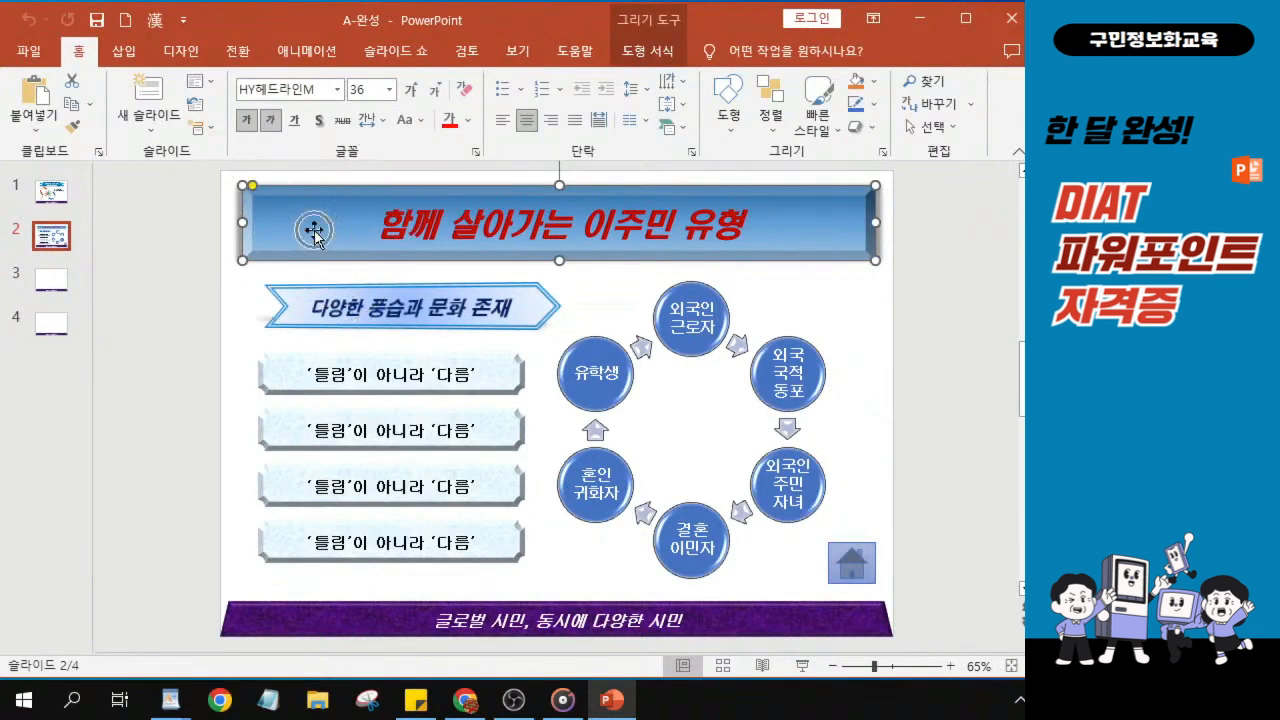
{"action": "key", "text": "ctrl+c"}
{"action": "left_click", "coordinate": [311, 236]}
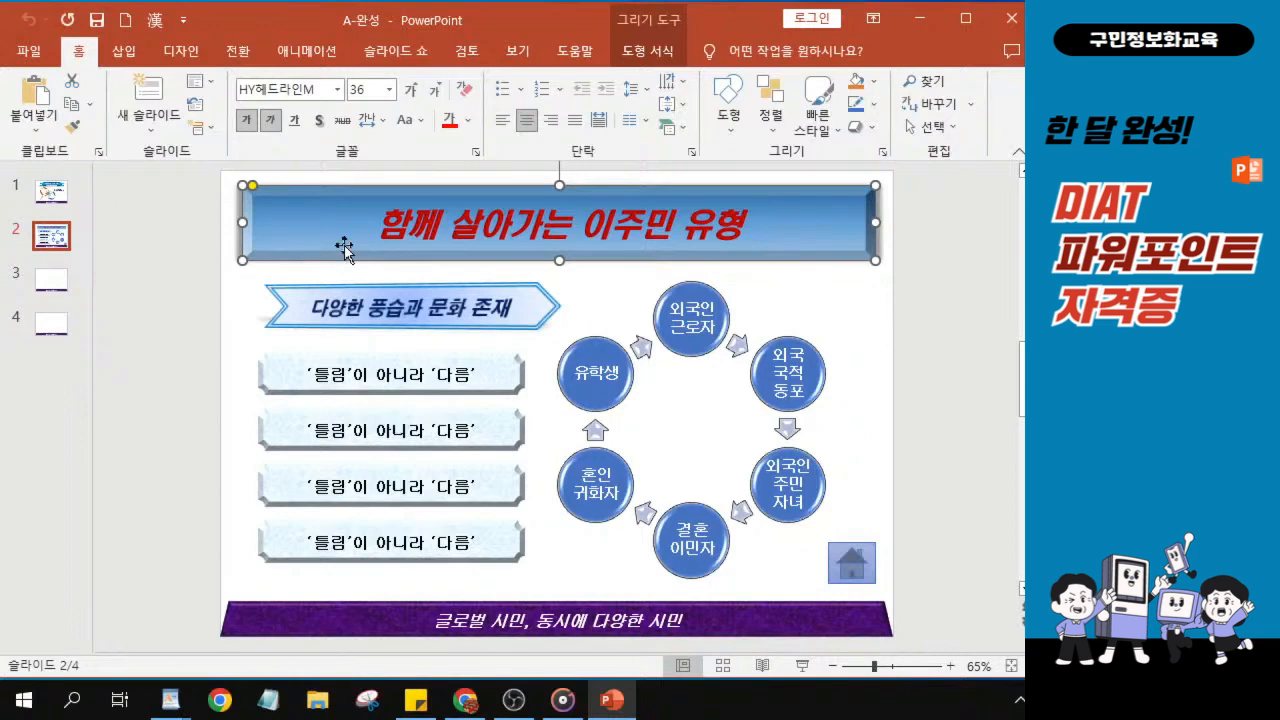
Paste the copied title banner onto slide 3, keeping the default paste format.
{"action": "left_click", "coordinate": [54, 287]}
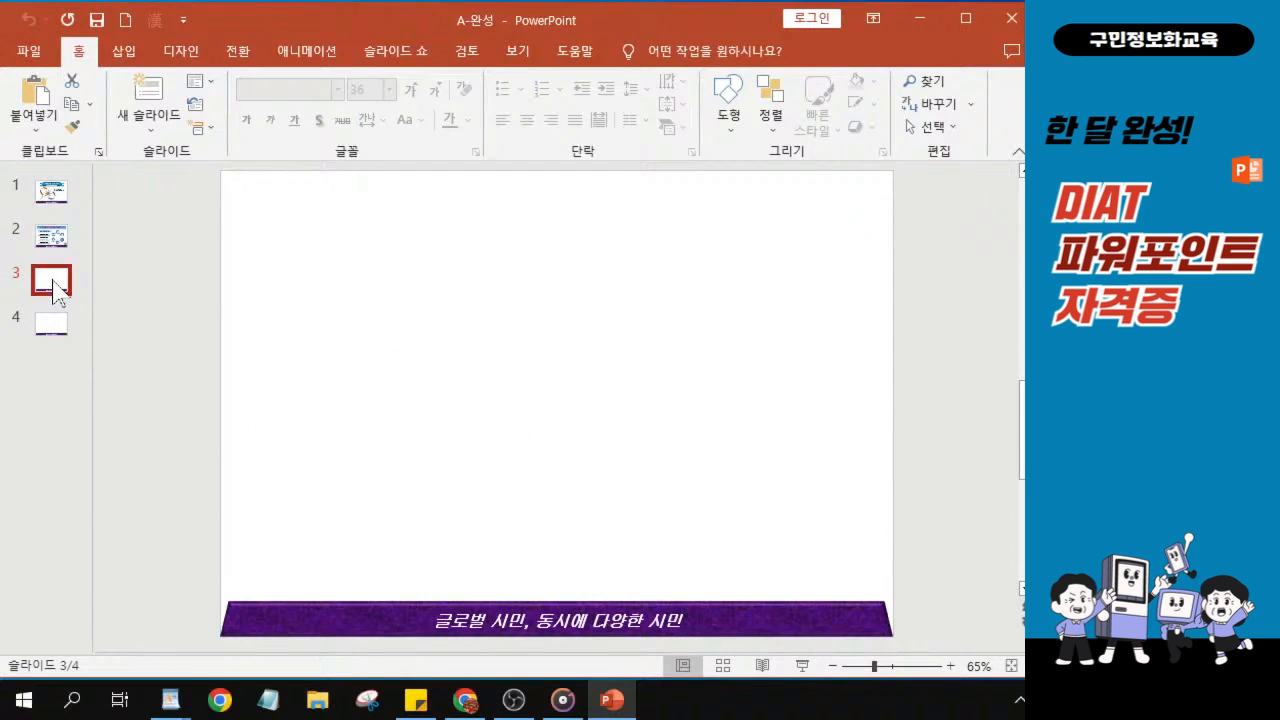
{"action": "left_click", "coordinate": [53, 281]}
{"action": "left_click", "coordinate": [53, 281]}
{"action": "left_click", "coordinate": [53, 281]}
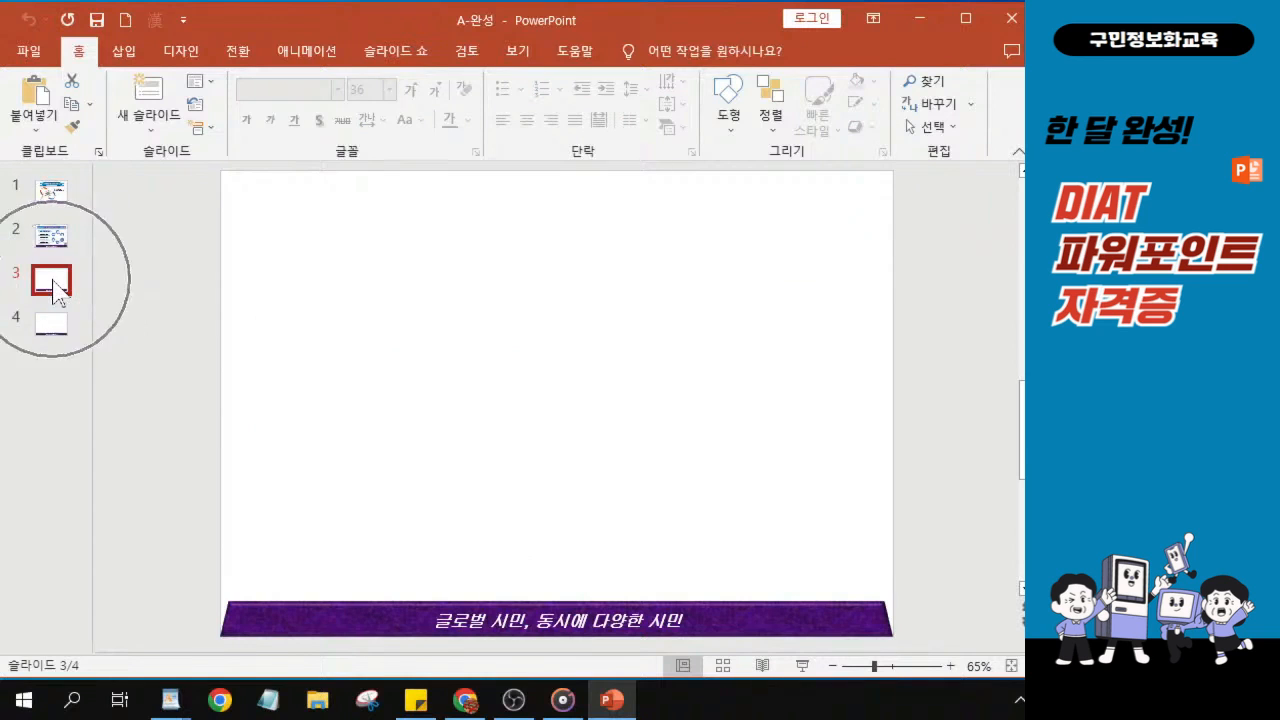
{"action": "key", "text": "ctrl+v"}
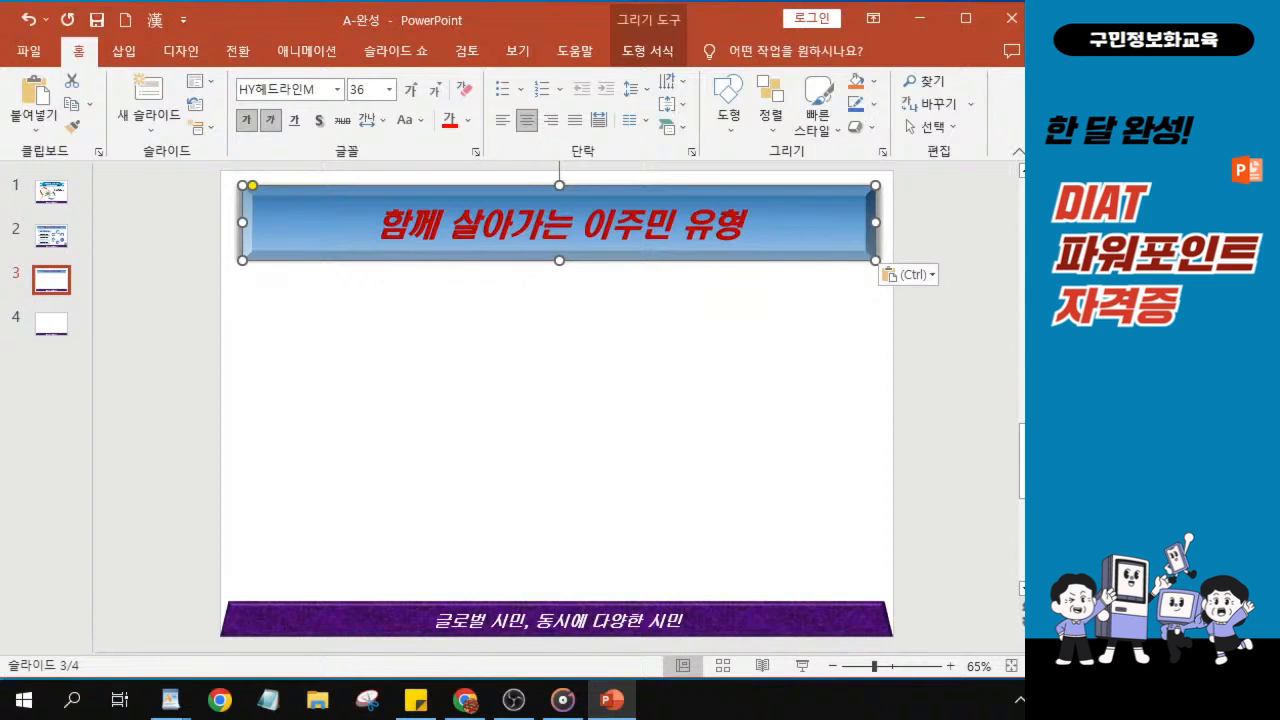
{"action": "key", "text": "ctrl"}
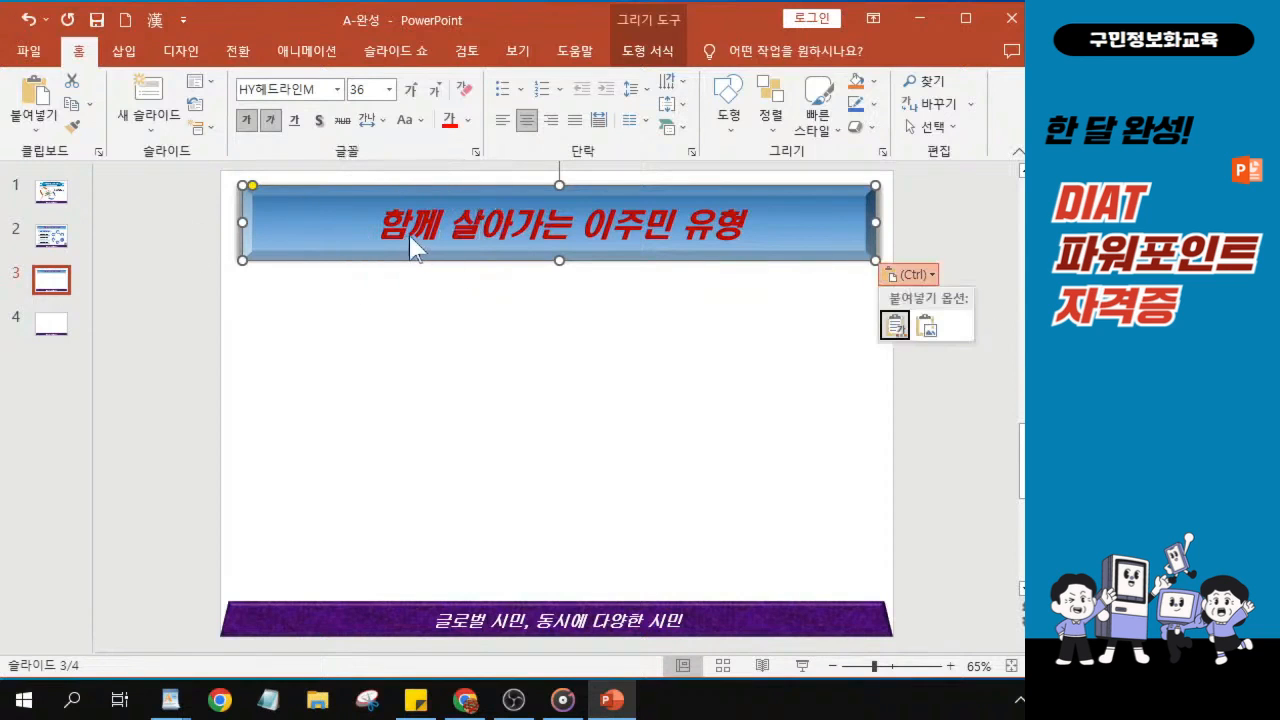
{"action": "key", "text": "Escape"}
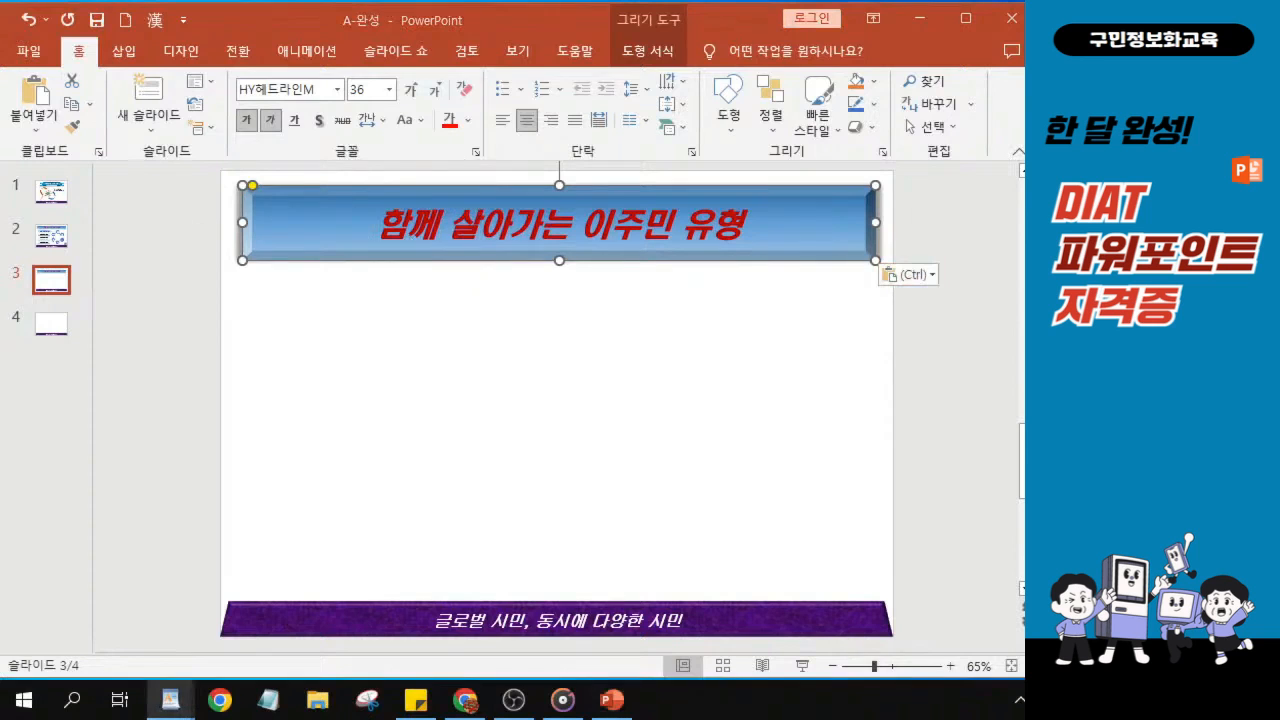
Replace the text of slide 3's title banner with "다문화 가족의 증가추세 전망".
{"action": "left_click", "coordinate": [447, 225]}
{"action": "left_click_drag", "start_coordinate": [376, 222], "coordinate": [752, 222]}
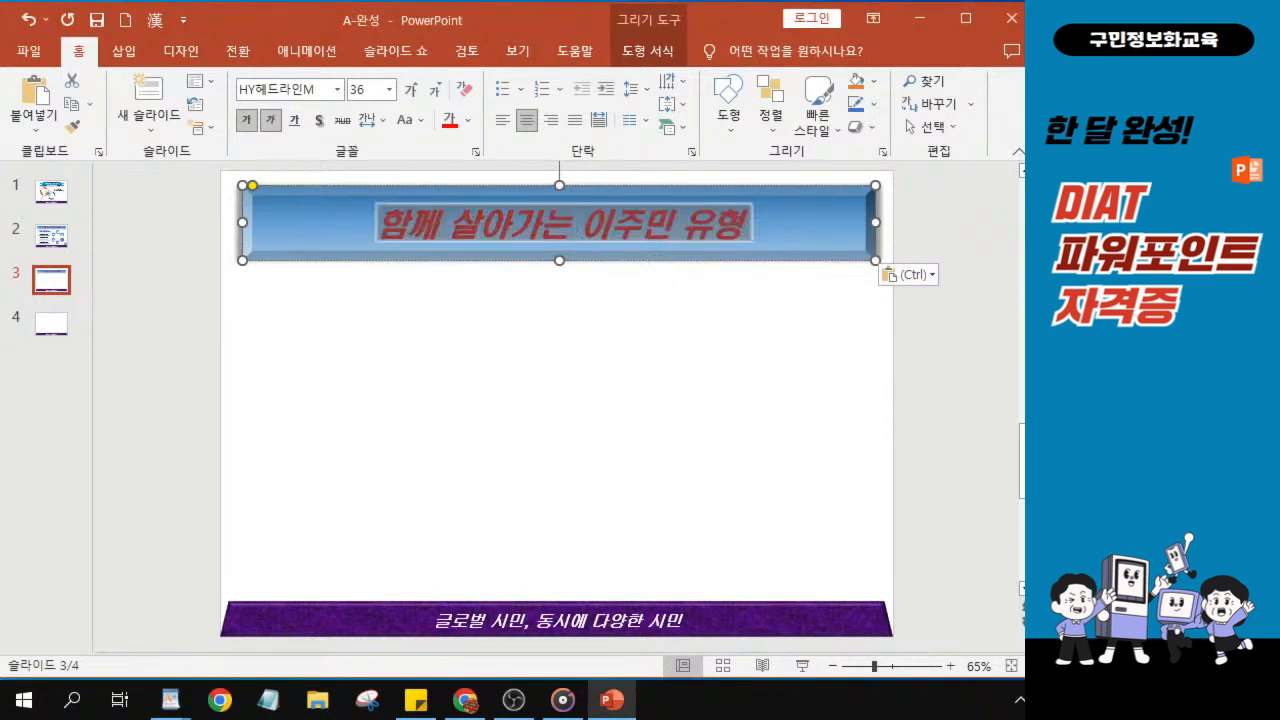
{"action": "scroll", "coordinate": [677, 238], "scroll_direction": "up", "scroll_amount": 4}
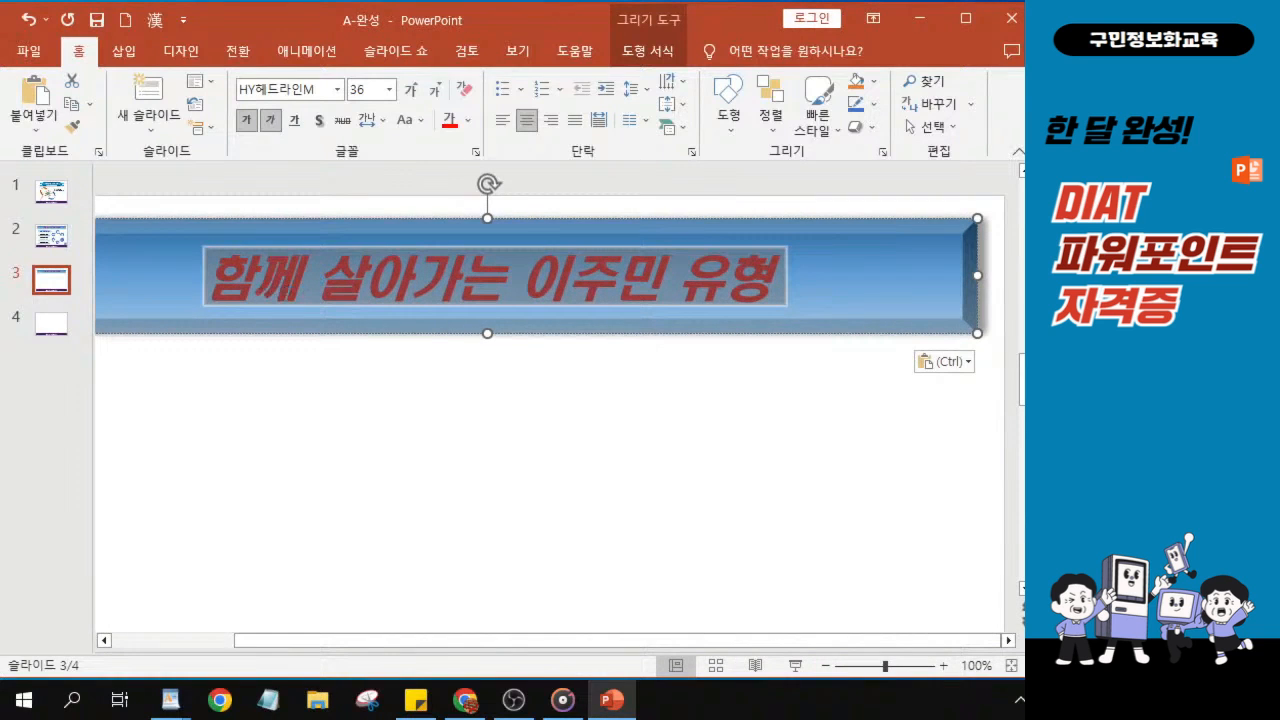
{"action": "type", "text": "다문화"}
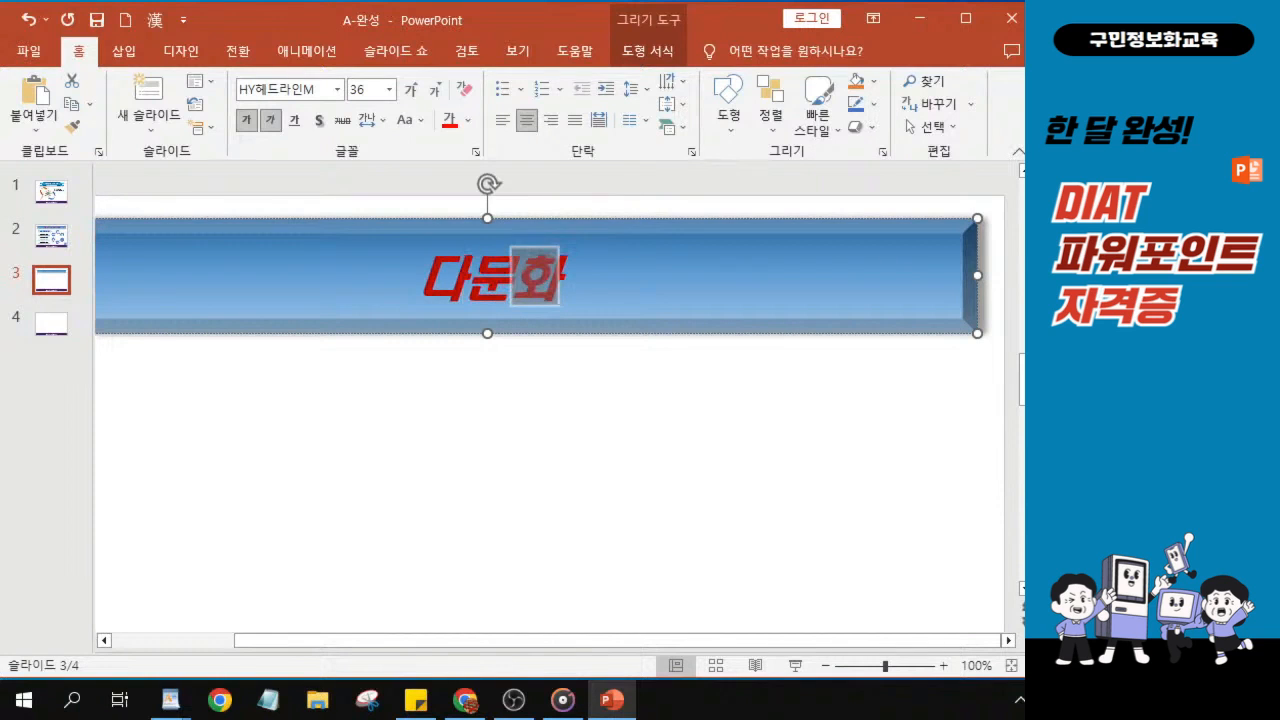
{"action": "type", "text": " 가족의"}
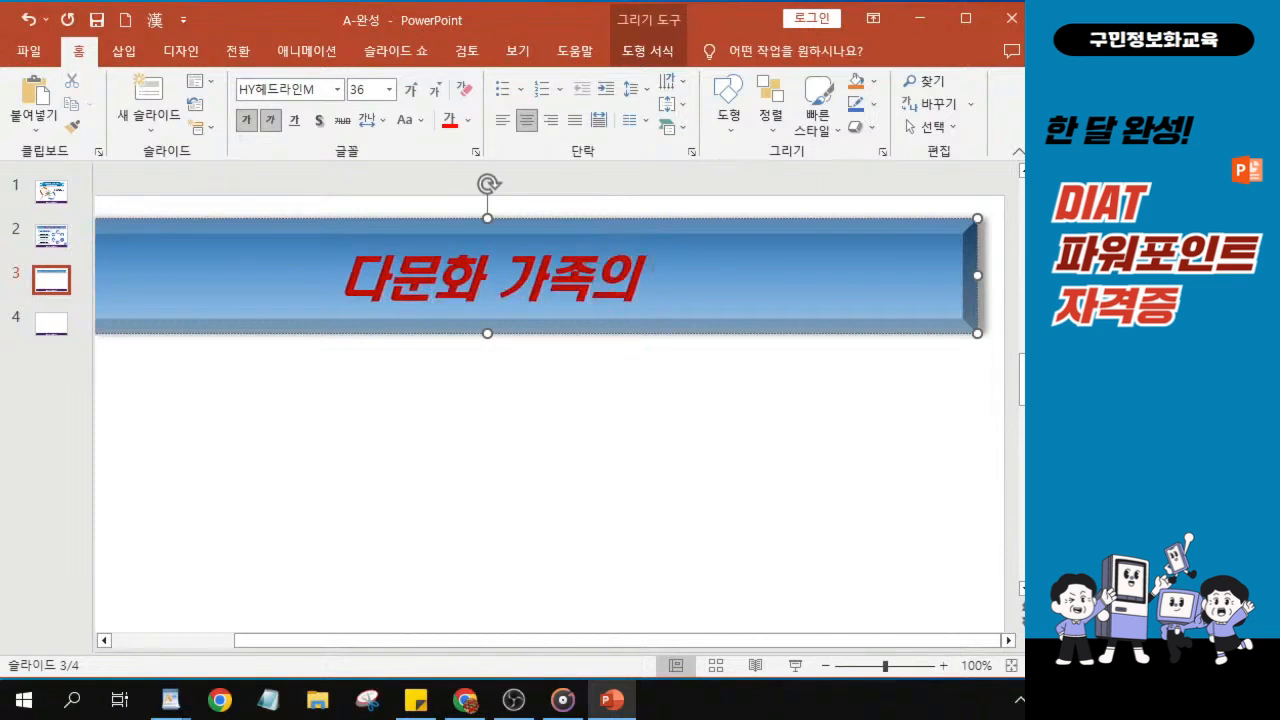
{"action": "type", "text": " 증가"}
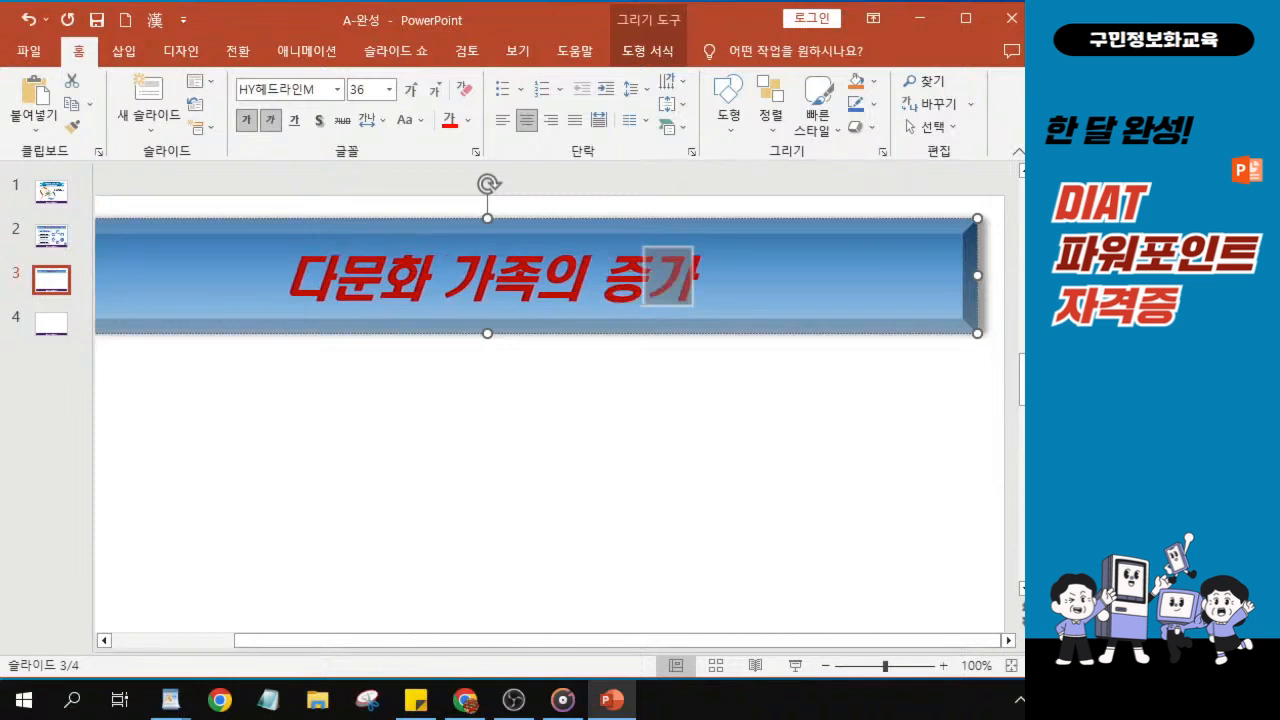
{"action": "type", "text": "추세"}
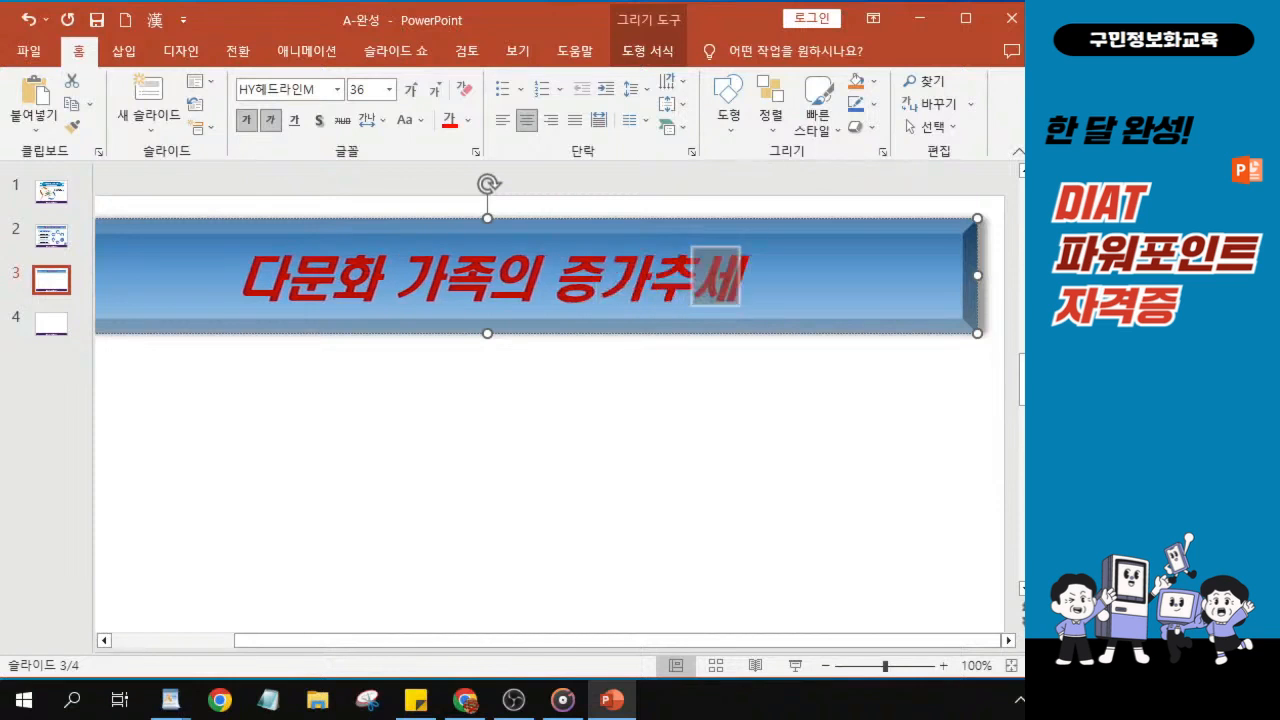
{"action": "type", "text": " 전망"}
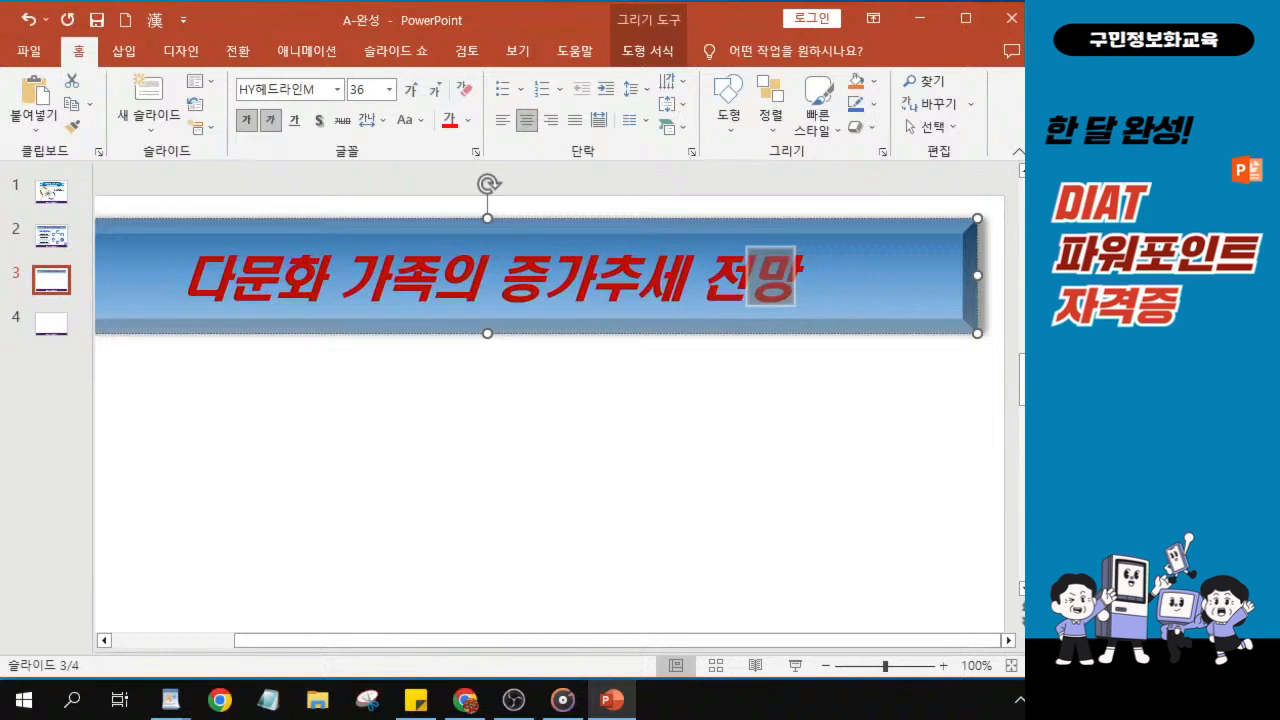
{"action": "key", "text": "alt+Tab"}
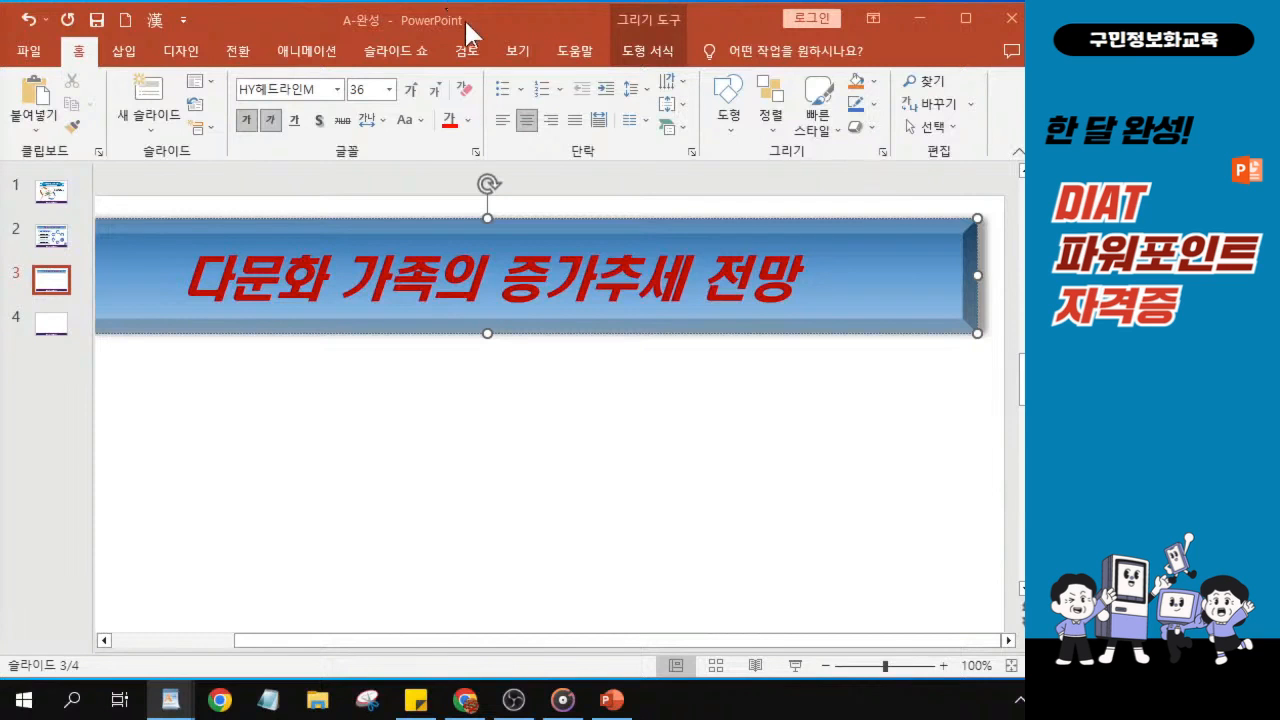
{"action": "left_click_drag", "start_coordinate": [471, 30], "coordinate": [486, 30]}
{"action": "key", "text": "alt+Tab"}
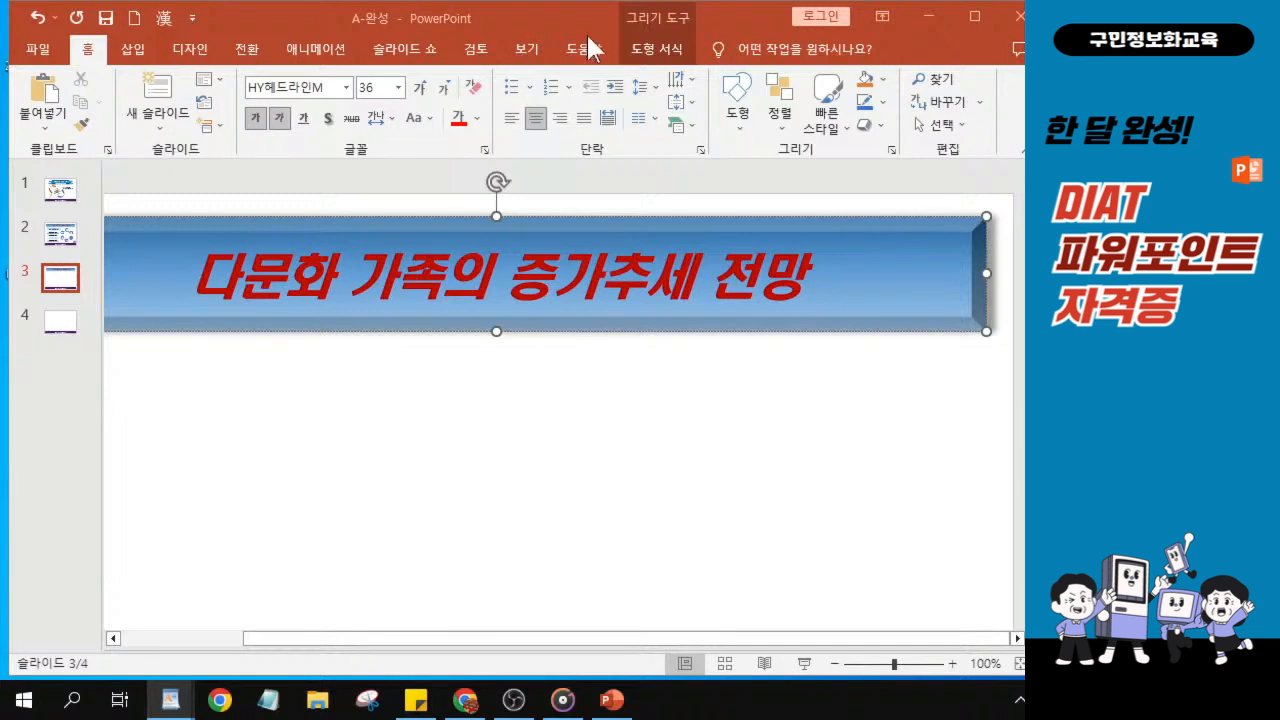
{"action": "left_click", "coordinate": [408, 295]}
{"action": "left_click", "coordinate": [408, 295]}
{"action": "scroll", "coordinate": [400, 420], "scroll_direction": "down", "scroll_amount": 3}
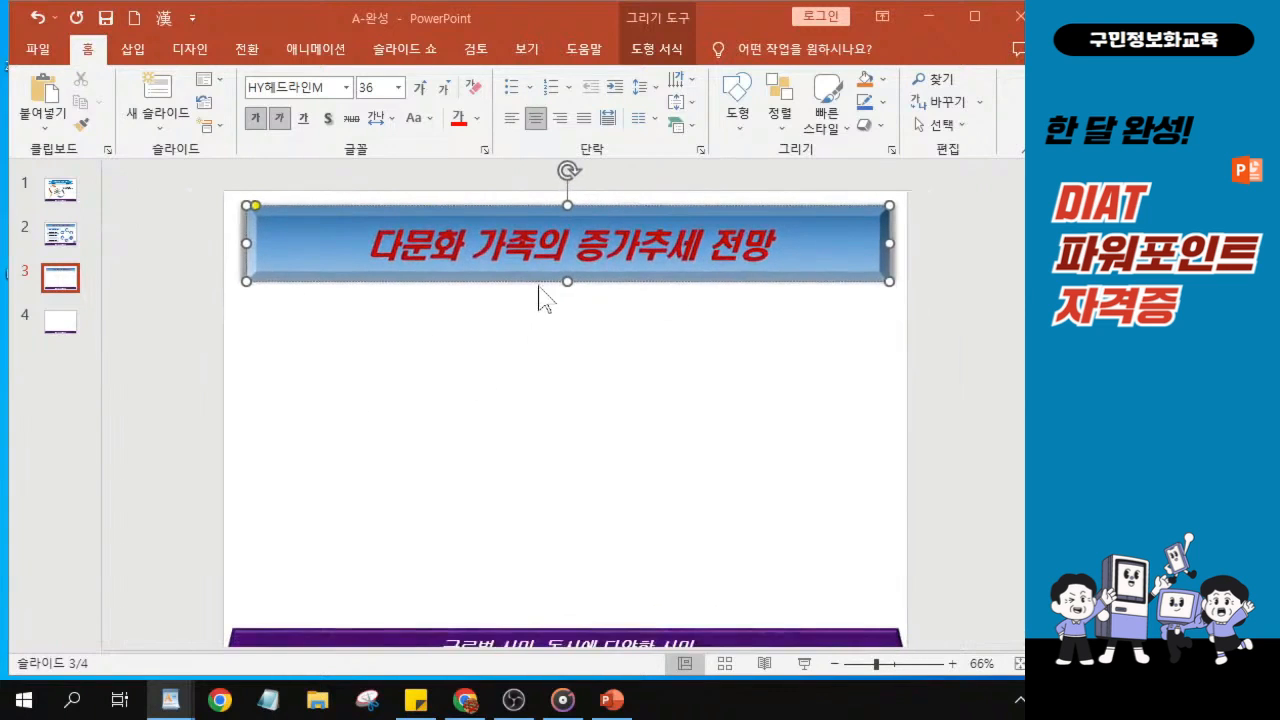
{"action": "left_click", "coordinate": [538, 270]}
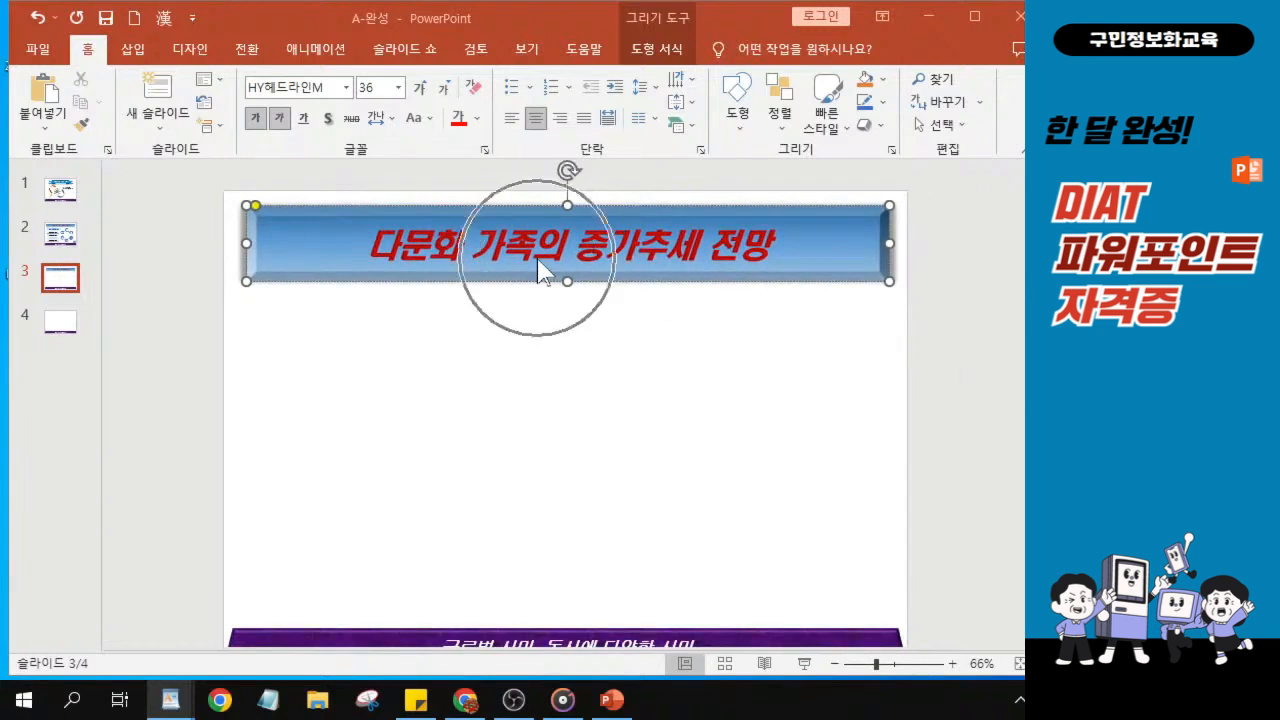
{"action": "left_click", "coordinate": [538, 270]}
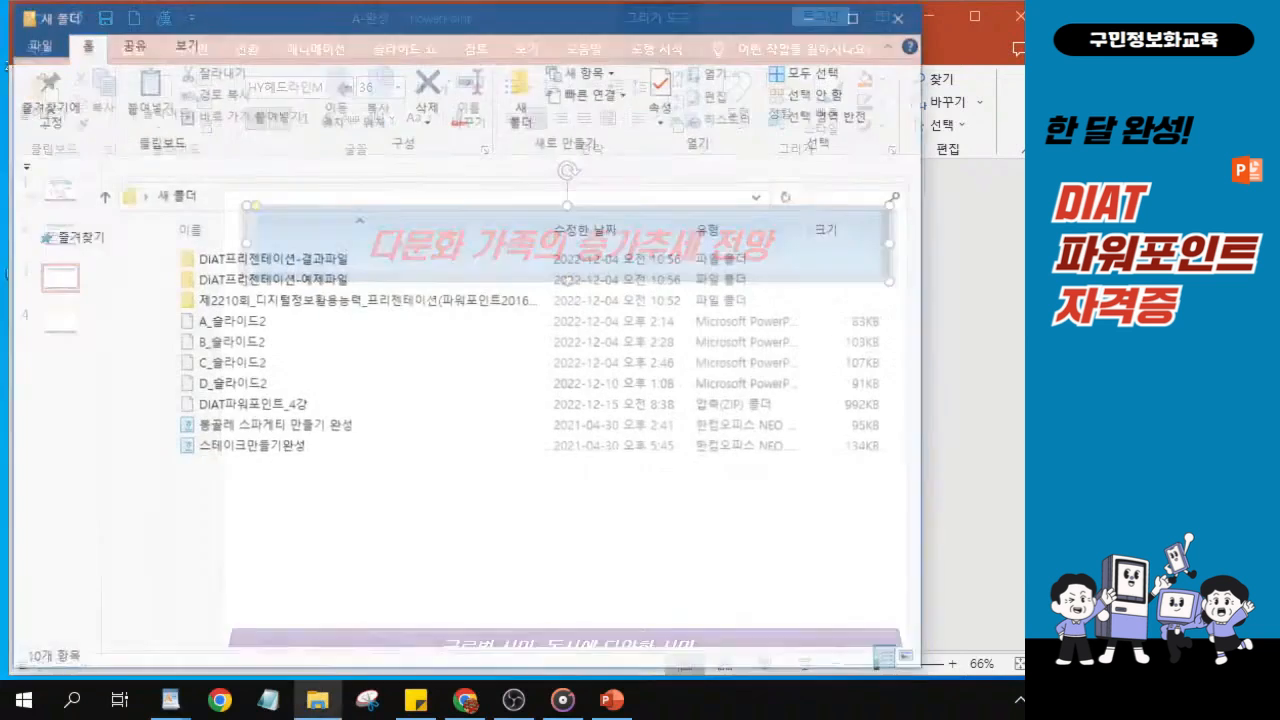
Switch to the finished sample presentation A_슬라이드3 and display its slide 3.
{"action": "left_click_drag", "start_coordinate": [477, 22], "coordinate": [0, 230]}
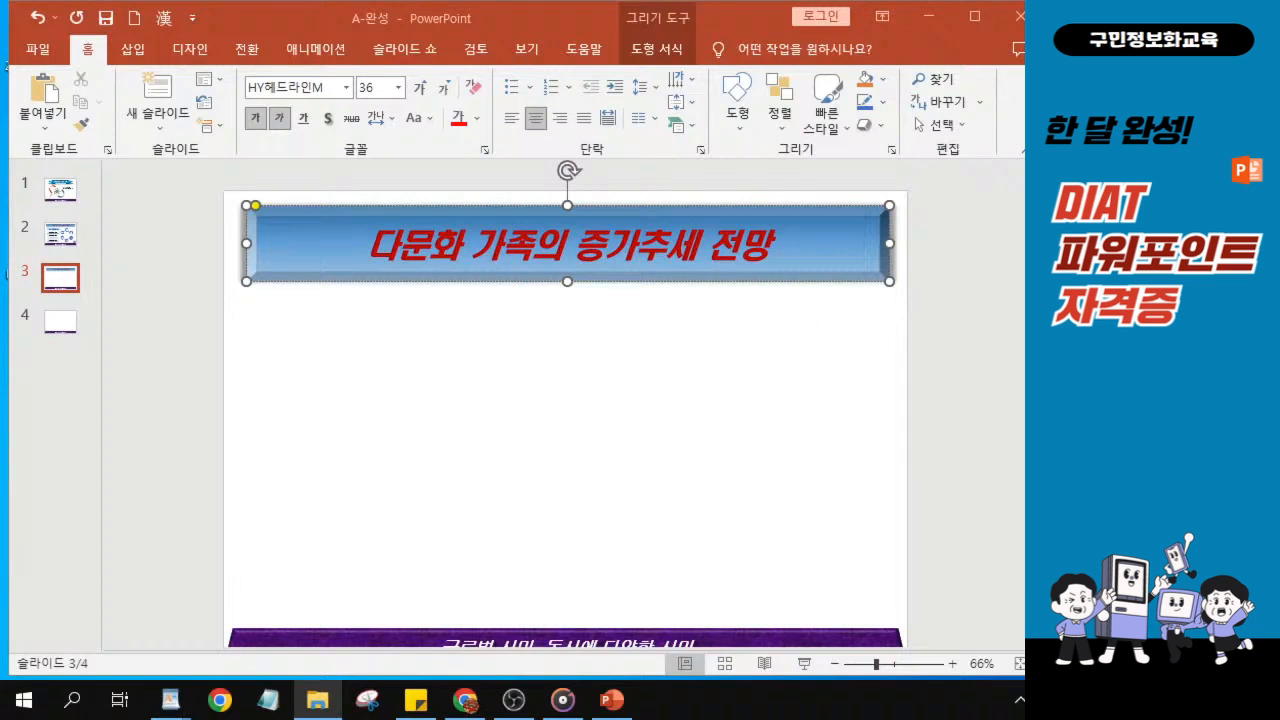
{"action": "key", "text": "alt+F4"}
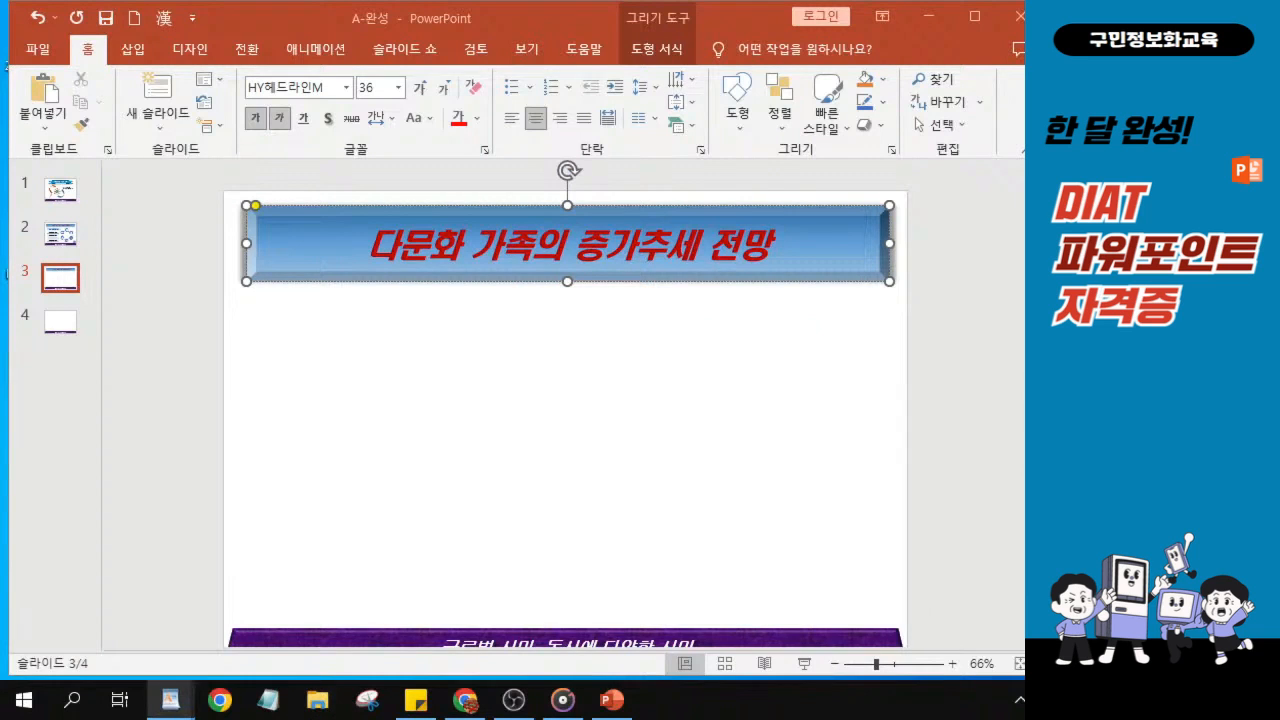
{"action": "key", "text": "alt+Tab"}
{"action": "key", "text": "alt+Tab"}
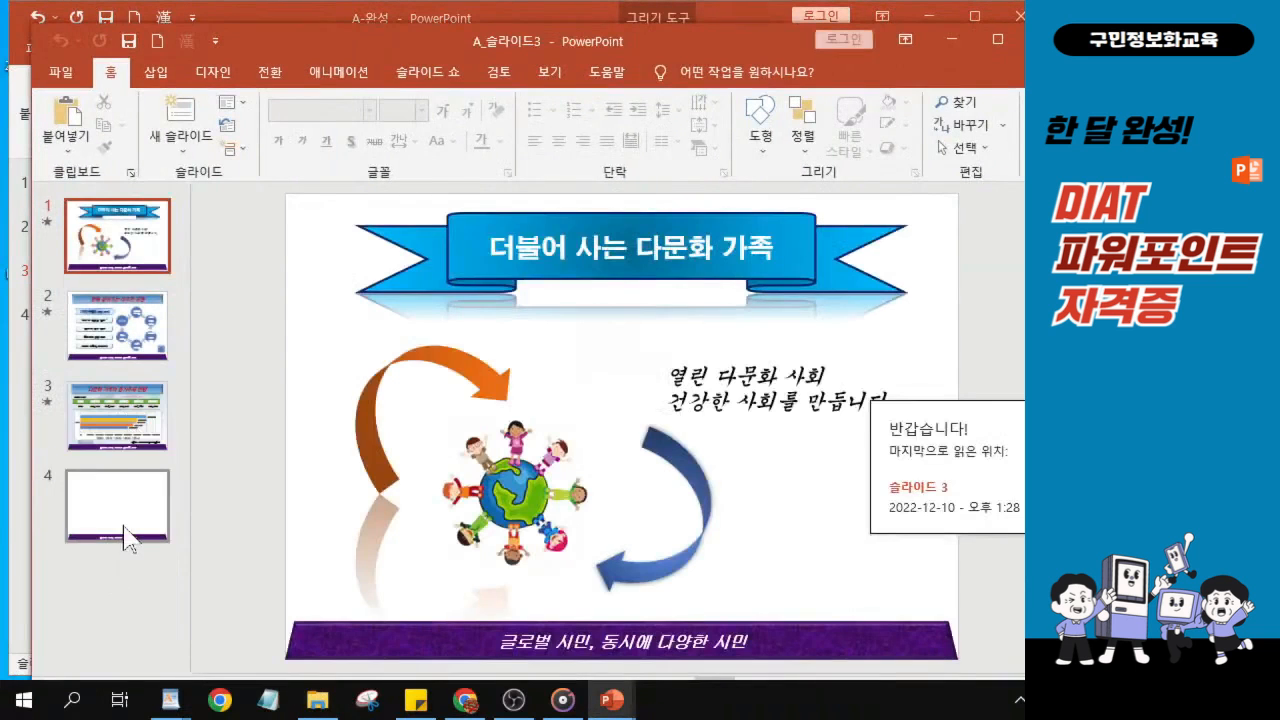
{"action": "left_click", "coordinate": [150, 435]}
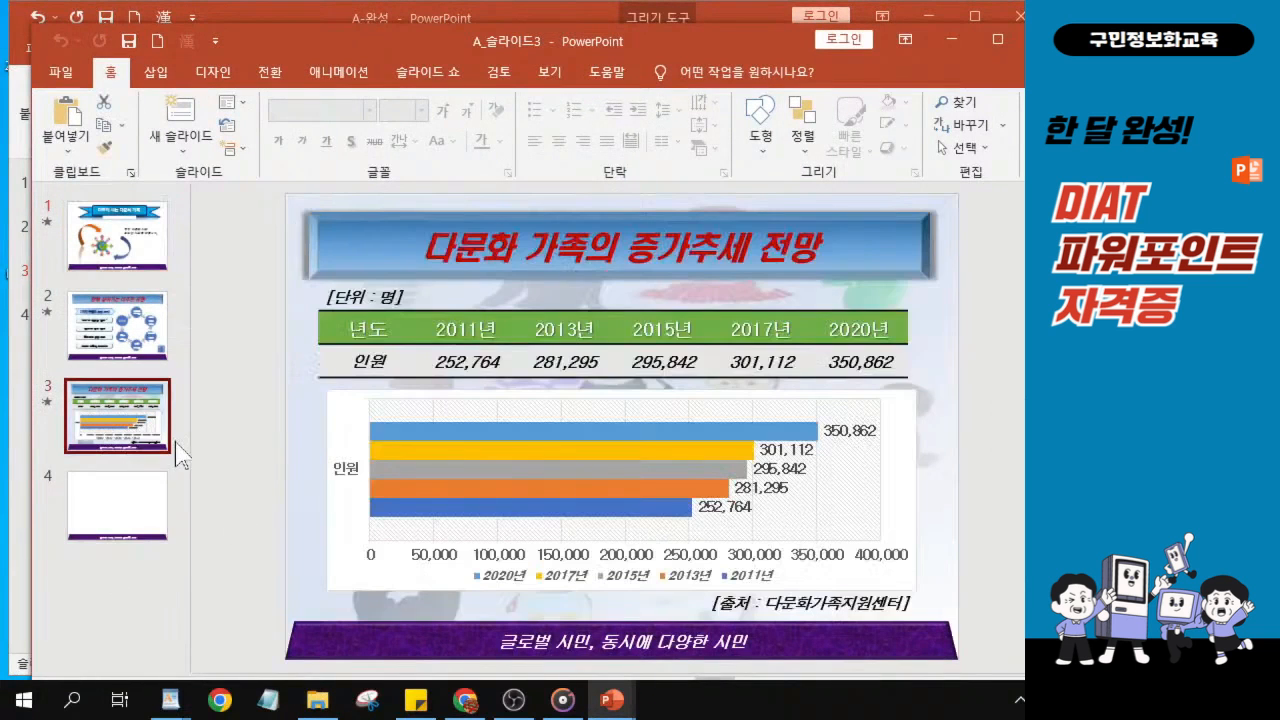
{"action": "left_click", "coordinate": [498, 72]}
{"action": "mouse_move", "coordinate": [411, 45]}
{"action": "left_mouse_down"}
{"action": "mouse_move", "coordinate": [411, 27]}
{"action": "mouse_move", "coordinate": [397, 41]}
{"action": "left_mouse_up"}
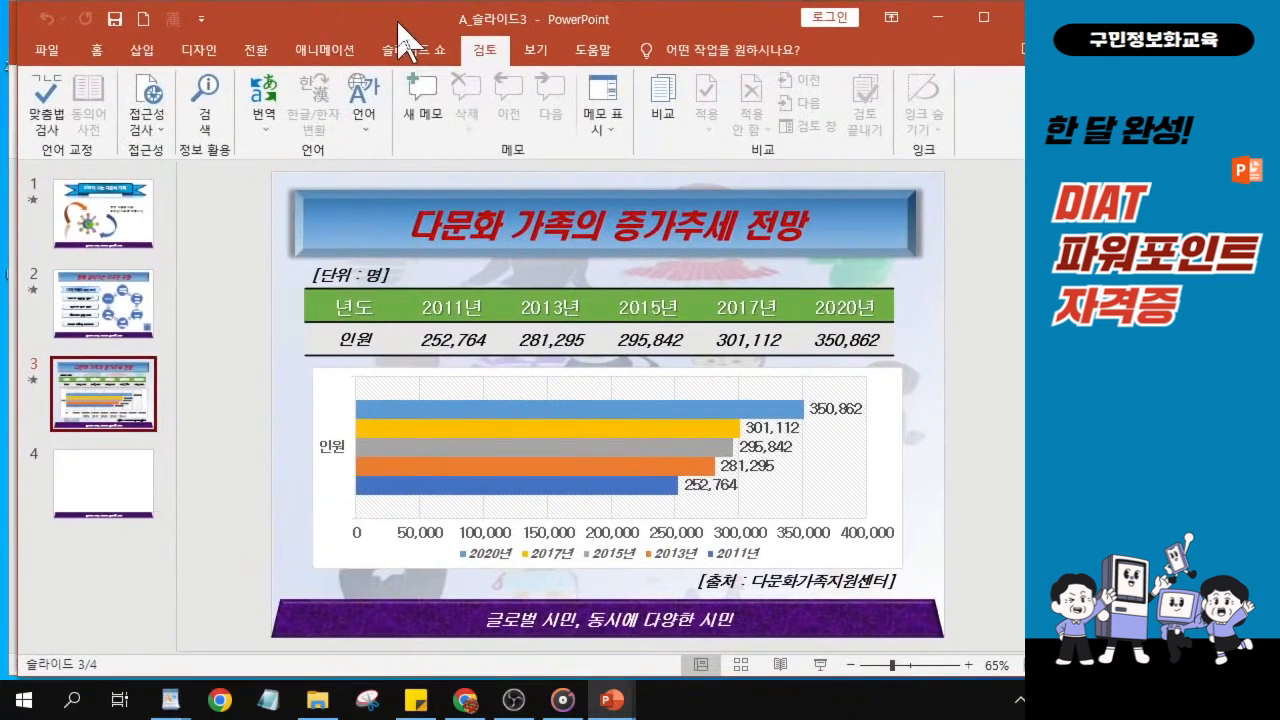
{"action": "left_click", "coordinate": [97, 50]}
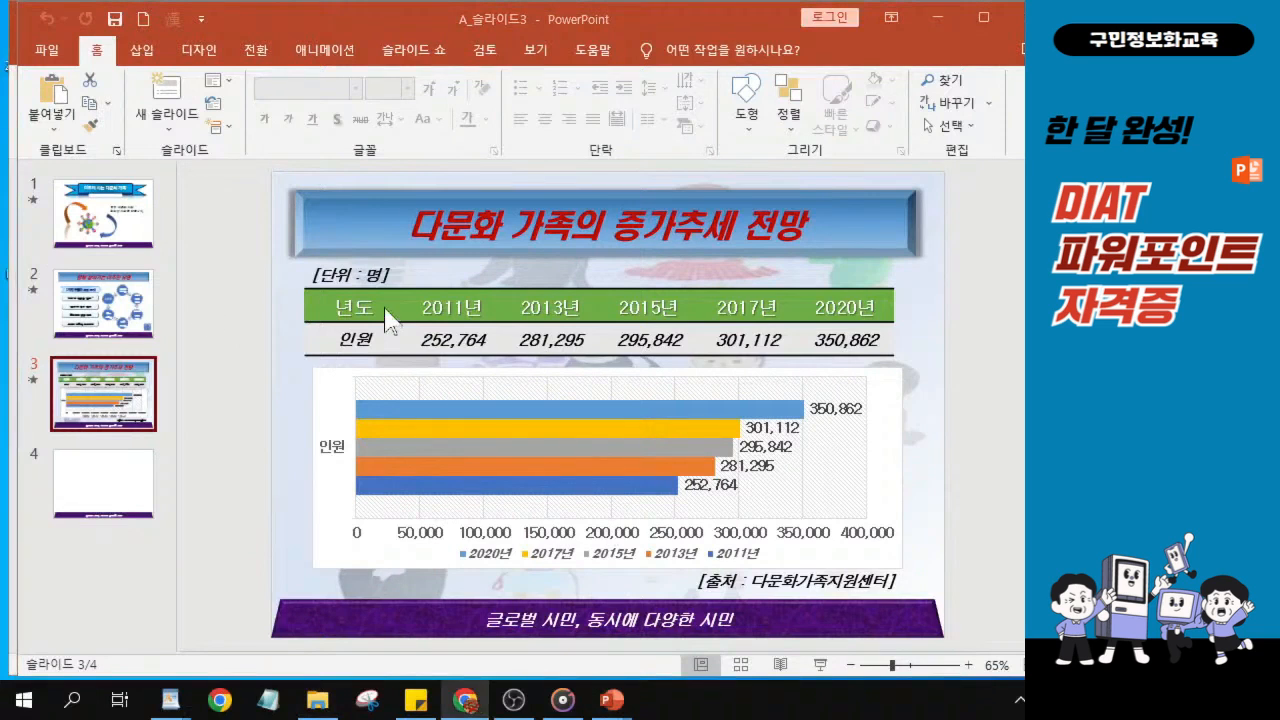
Examine the unit label, the year table, the bar chart and the source caption on the sample's slide 3.
{"action": "scroll", "coordinate": [465, 313], "scroll_direction": "up", "scroll_amount": 1}
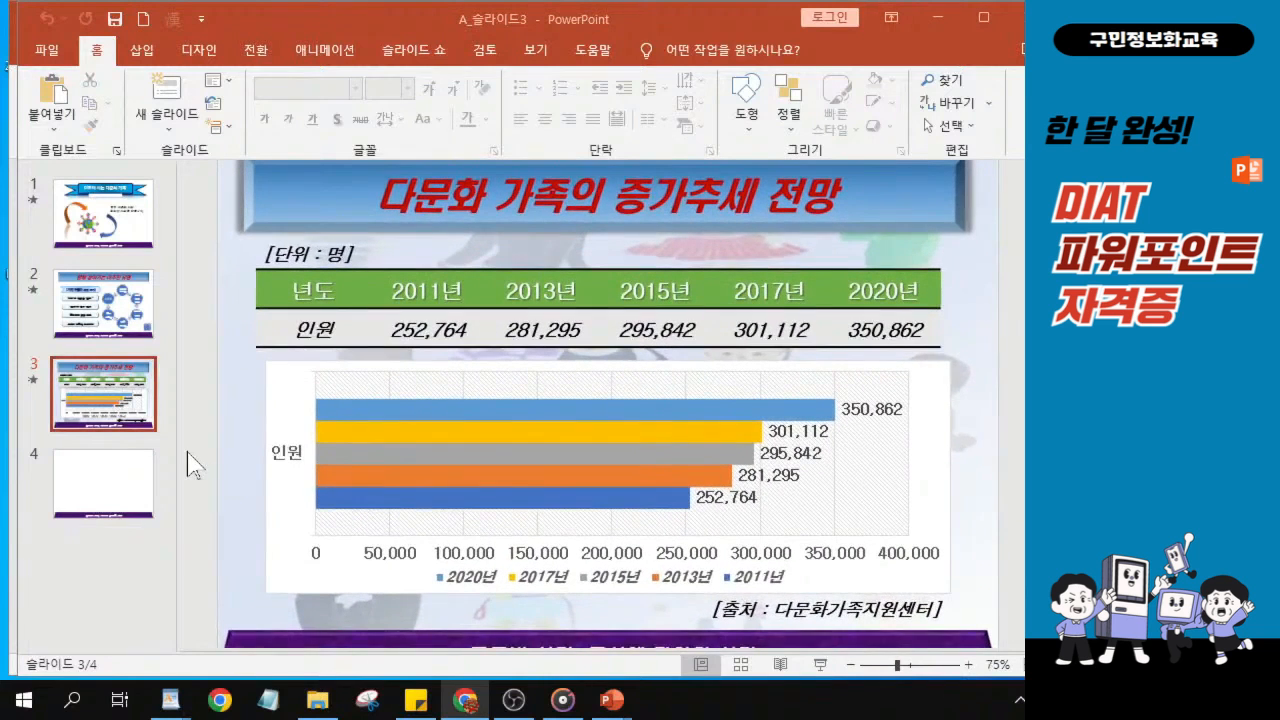
{"action": "left_click_drag", "start_coordinate": [176, 452], "coordinate": [126, 450]}
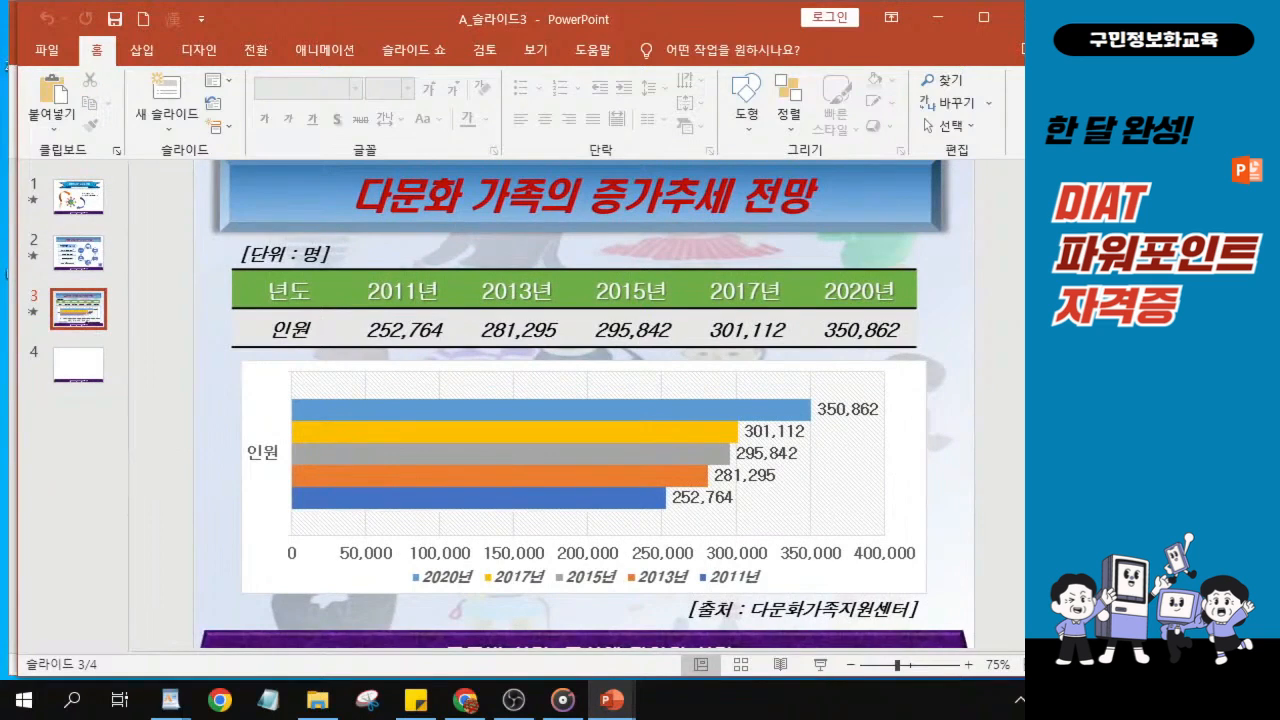
{"action": "left_click", "coordinate": [341, 254]}
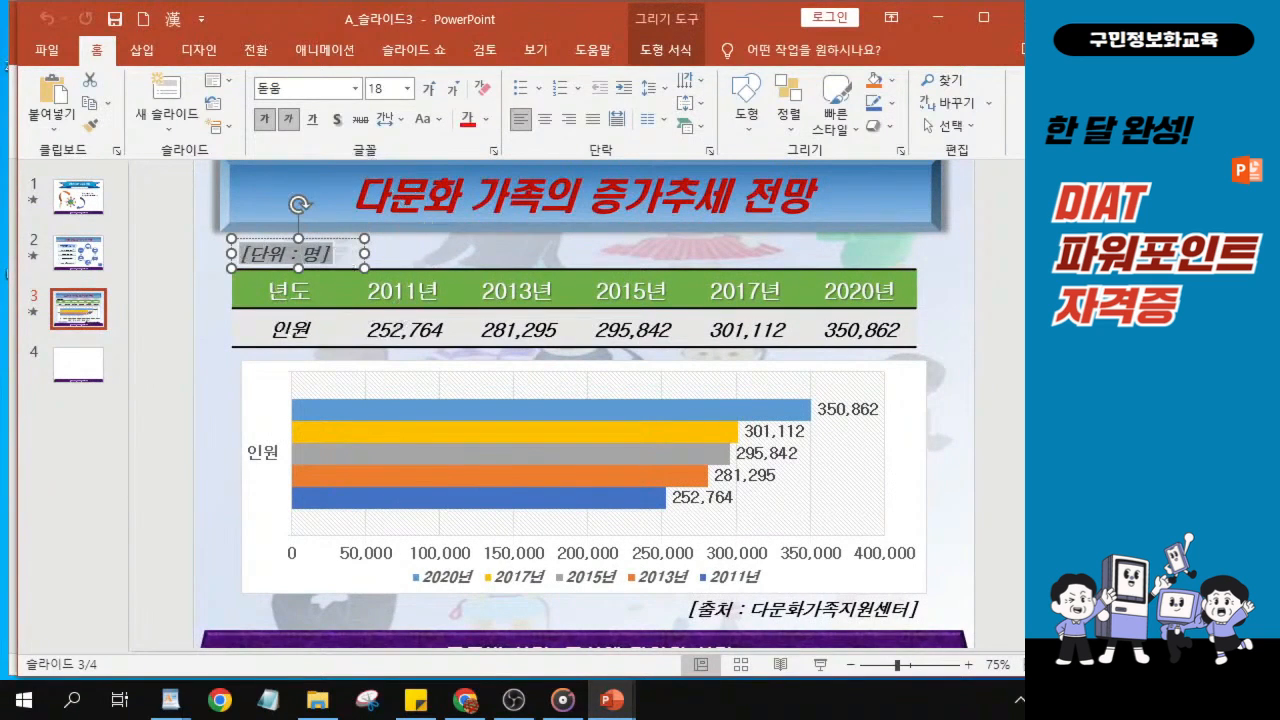
{"action": "left_click", "coordinate": [458, 282]}
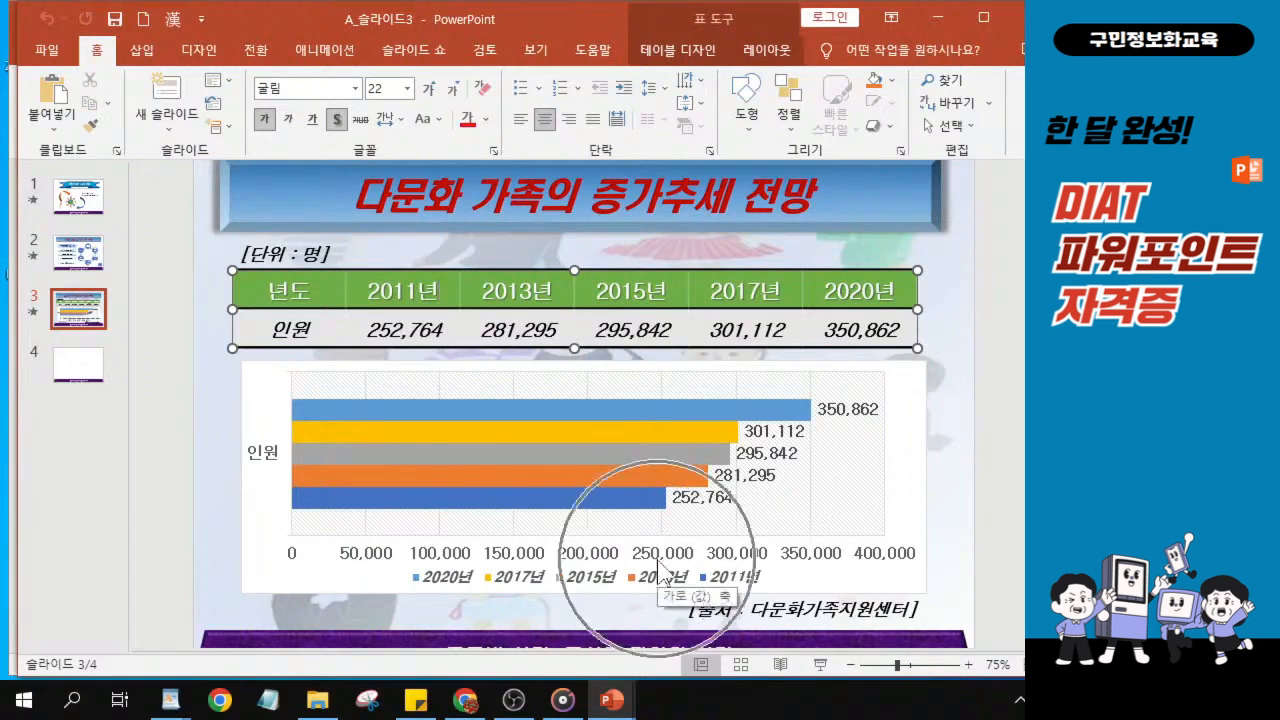
{"action": "left_click", "coordinate": [727, 608]}
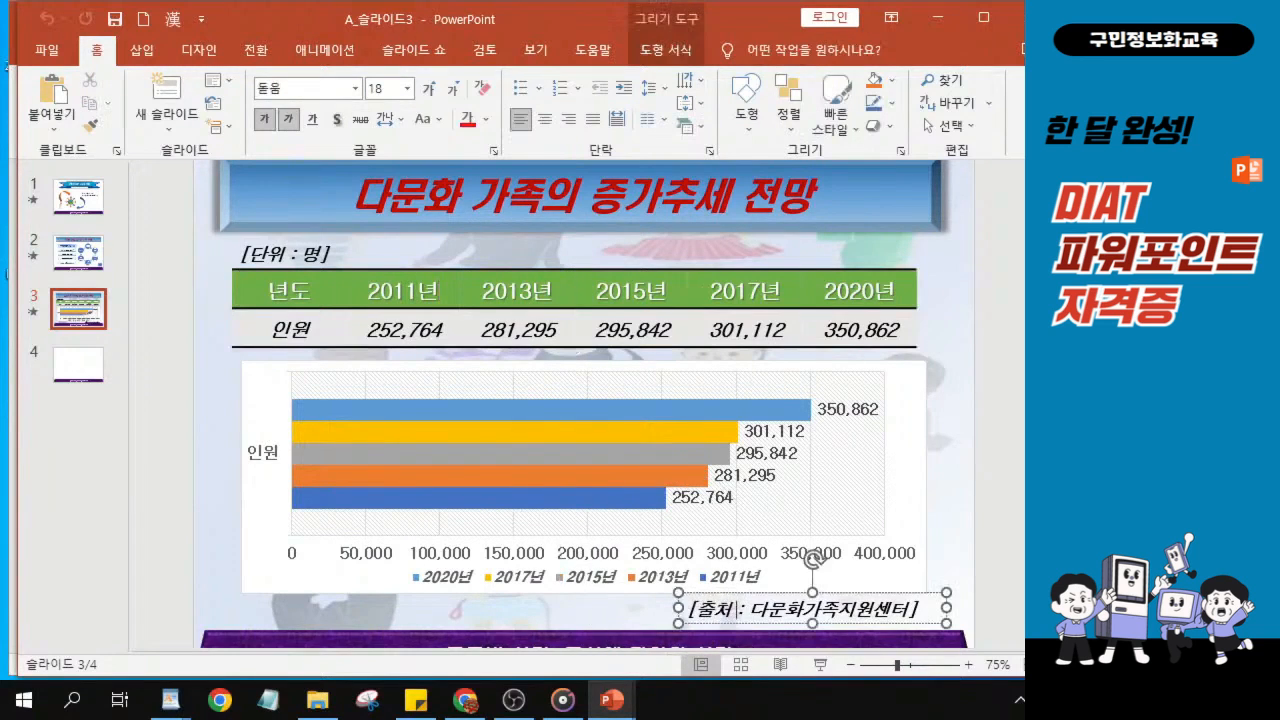
{"action": "left_click_drag", "start_coordinate": [690, 608], "coordinate": [916, 608]}
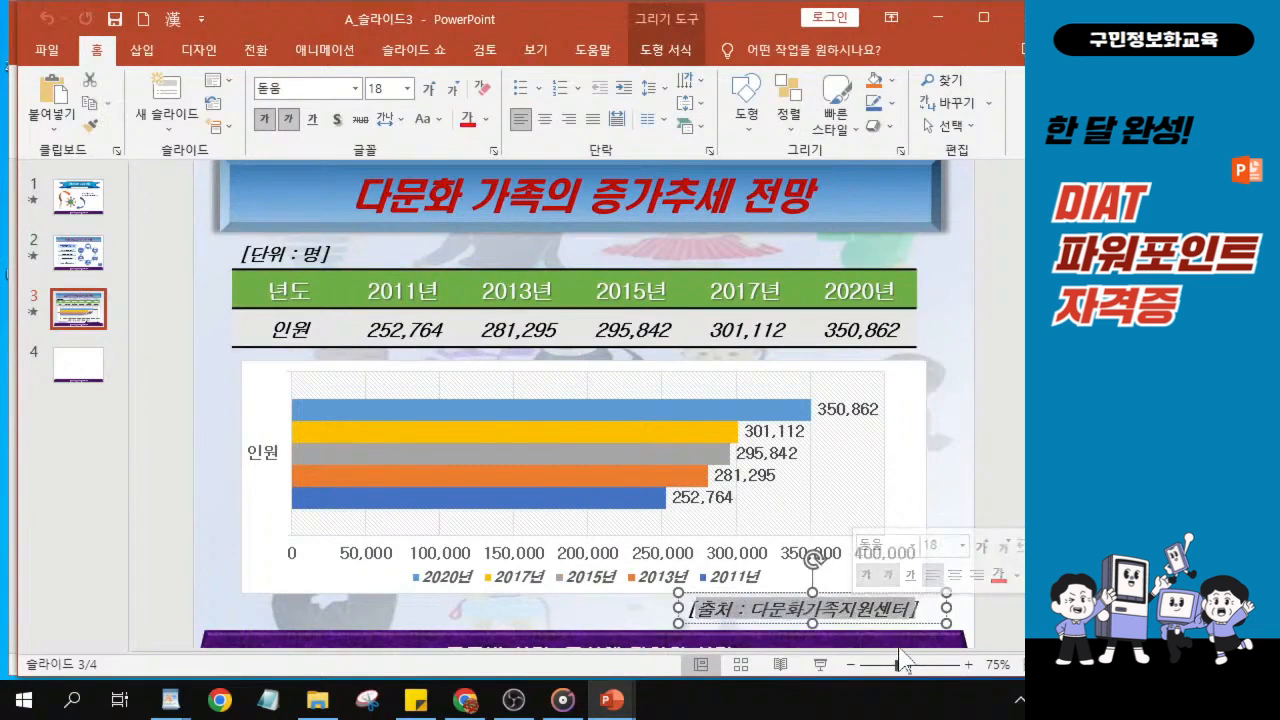
{"action": "left_click", "coordinate": [957, 471]}
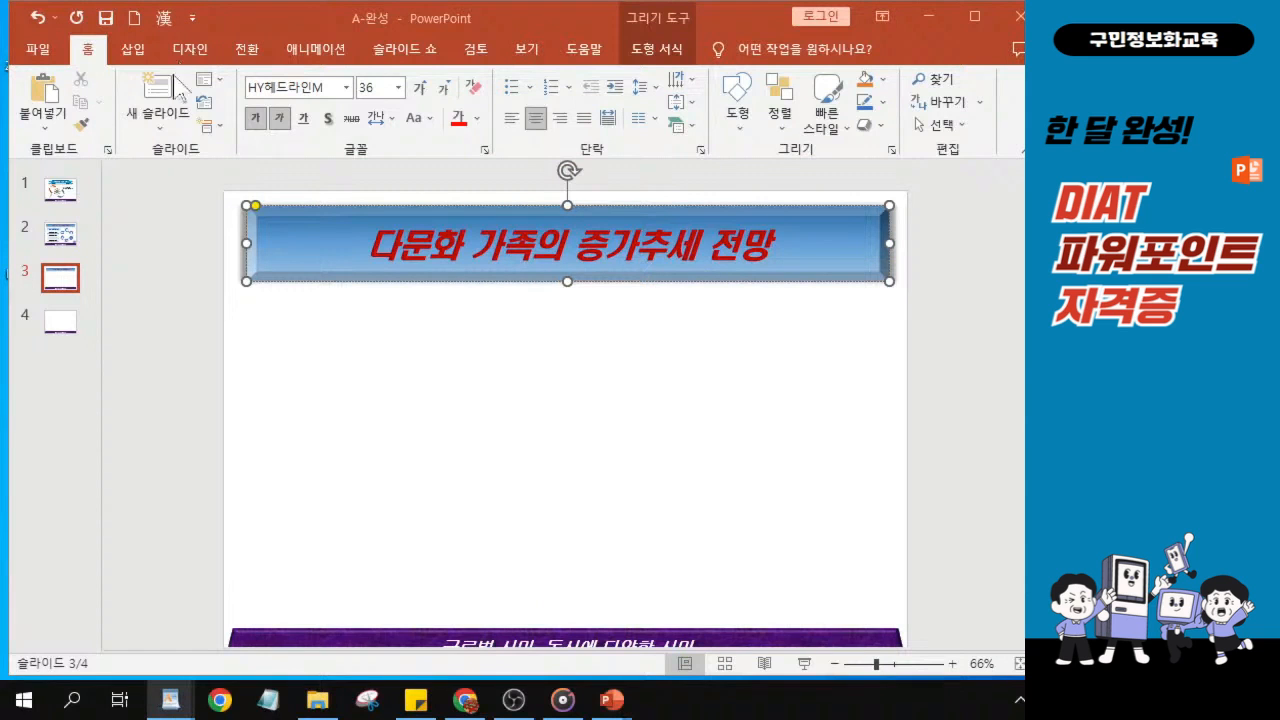
Add a text box just below the title banner's left end and enter "[단위 : 명]".
{"action": "left_click", "coordinate": [740, 115]}
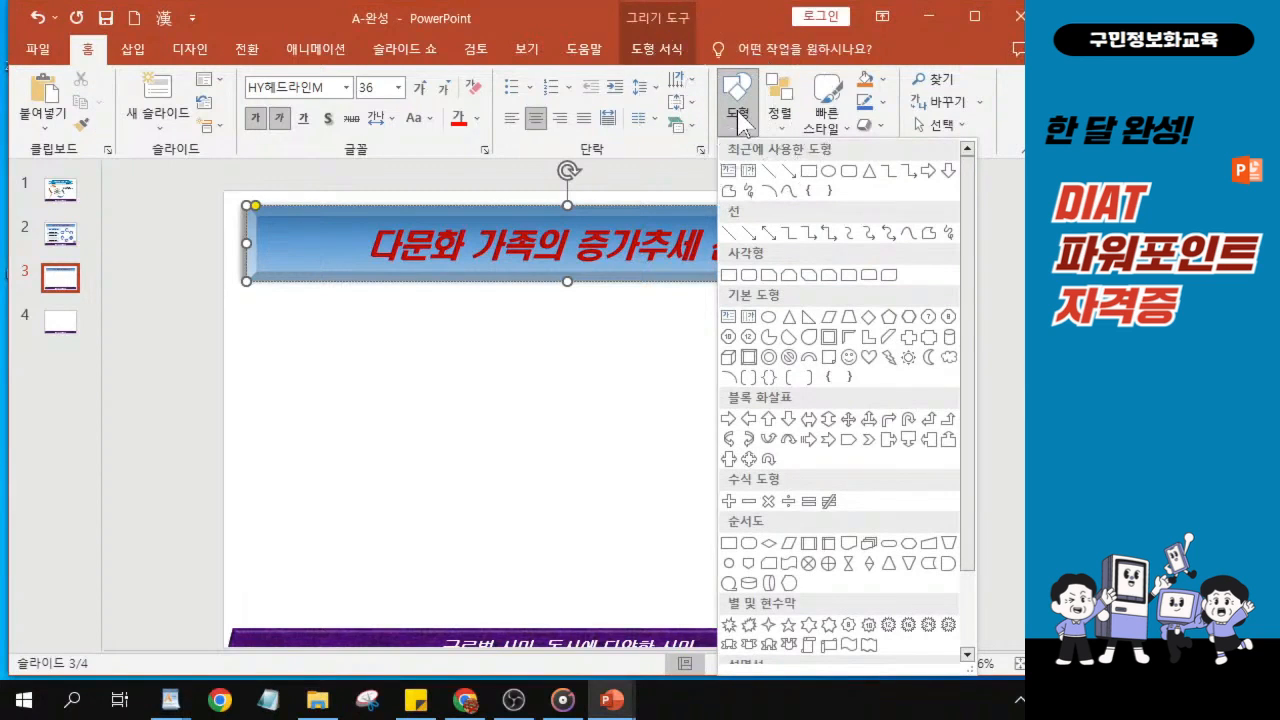
{"action": "left_click", "coordinate": [727, 318]}
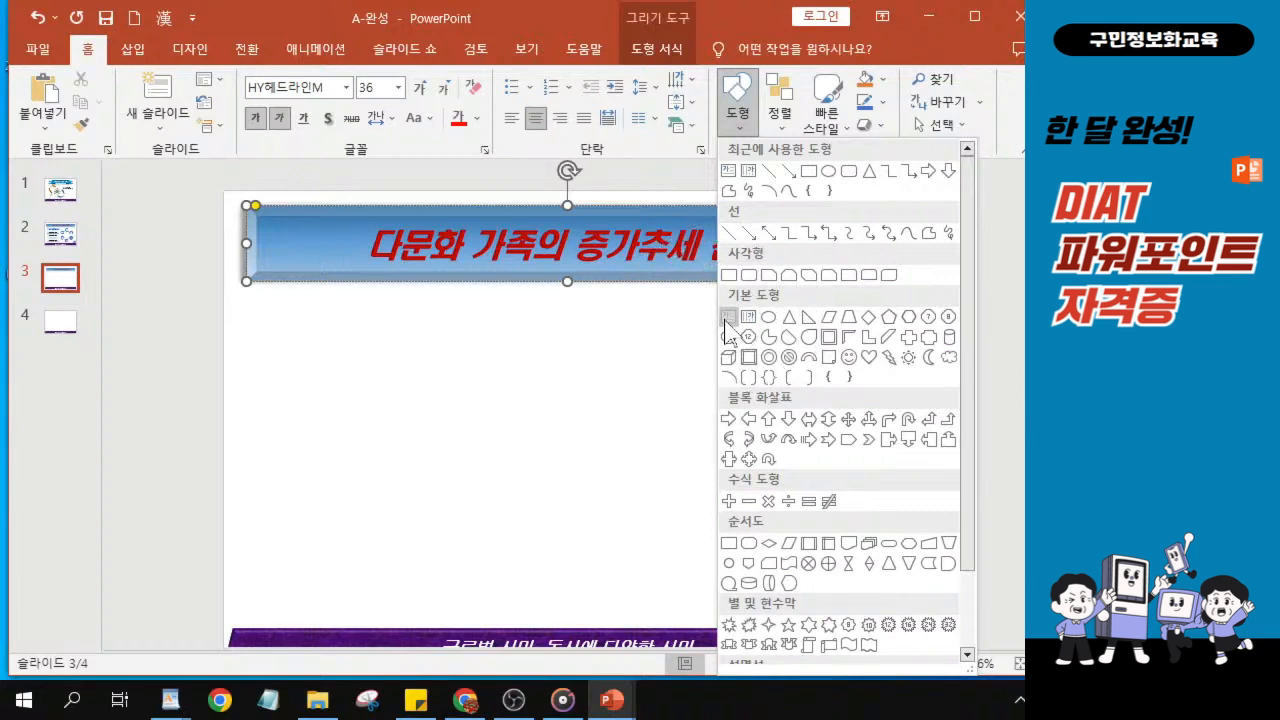
{"action": "left_click", "coordinate": [727, 319]}
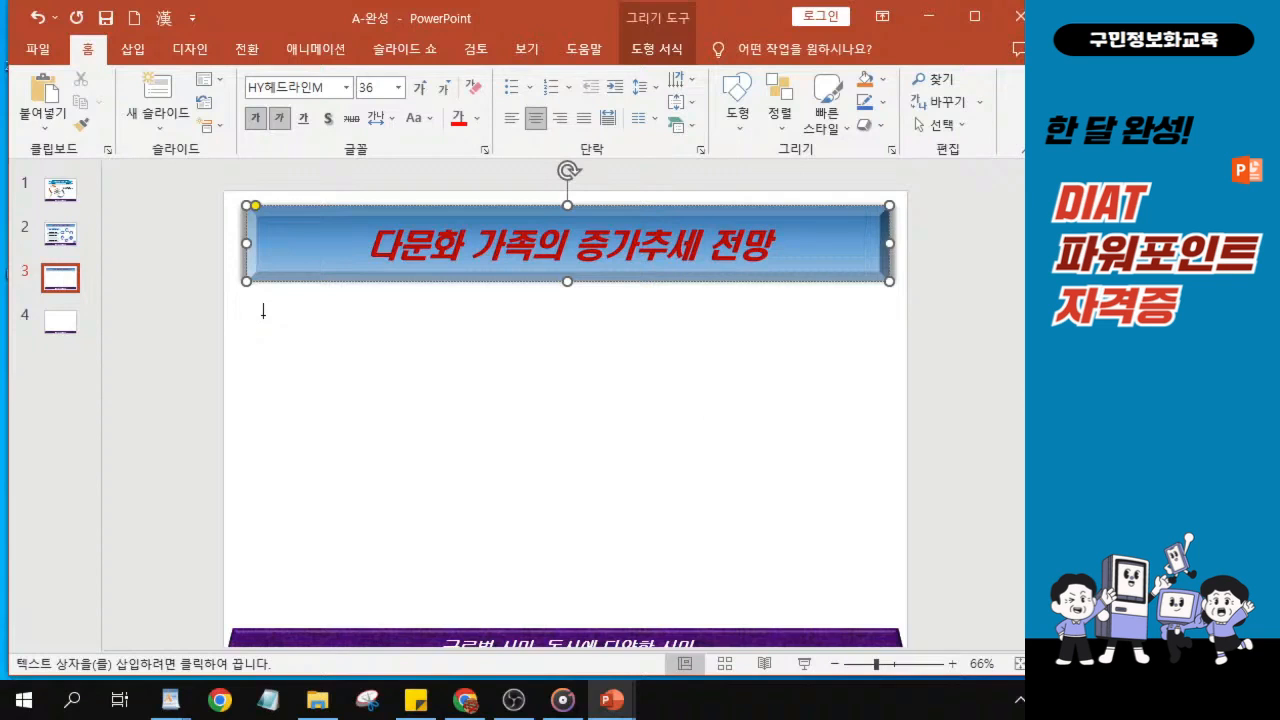
{"action": "left_click_drag", "start_coordinate": [266, 305], "coordinate": [366, 339]}
{"action": "scroll", "coordinate": [349, 349], "scroll_direction": "up", "scroll_amount": 6}
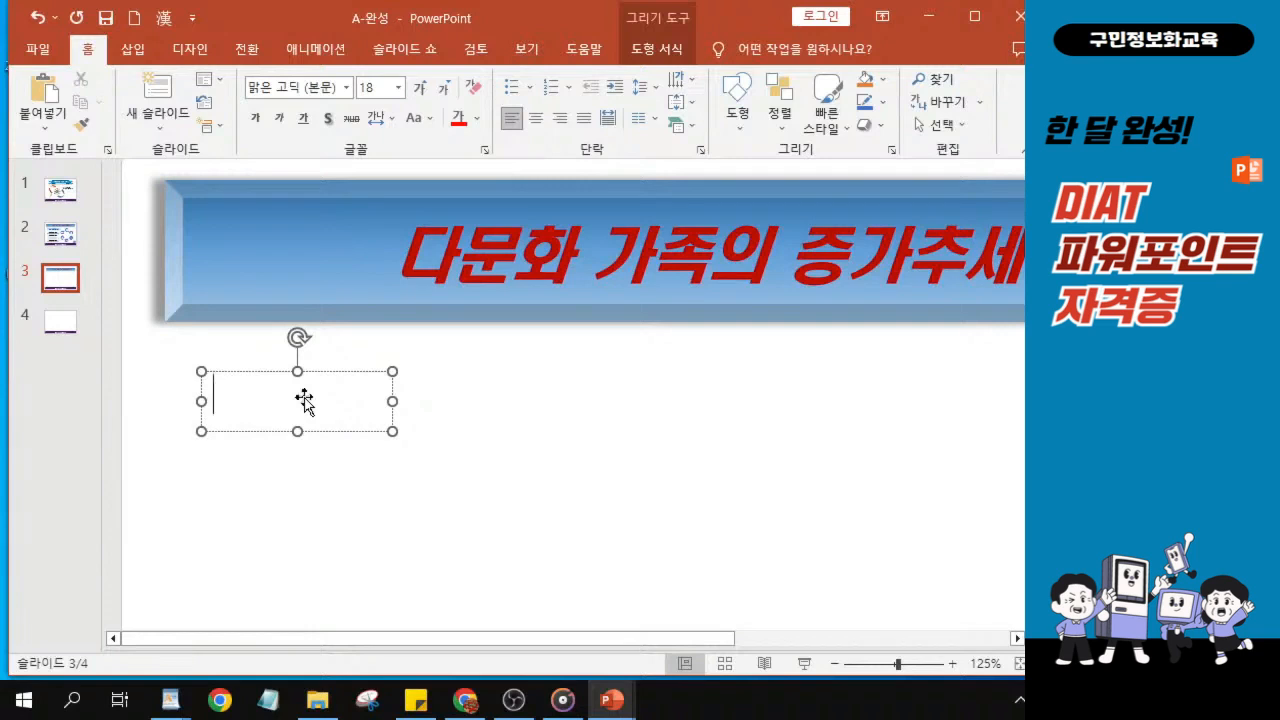
{"action": "type", "text": "["}
{"action": "type", "text": "단위 "}
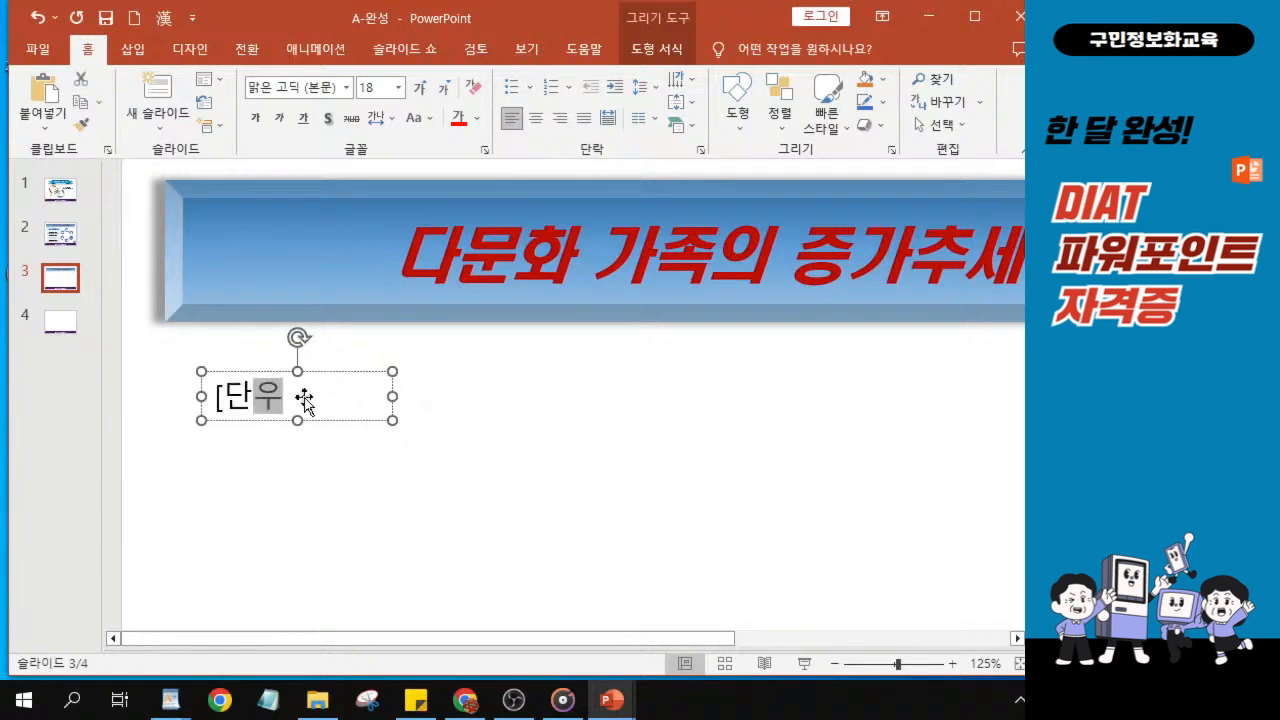
{"action": "type", "text": ": 명"}
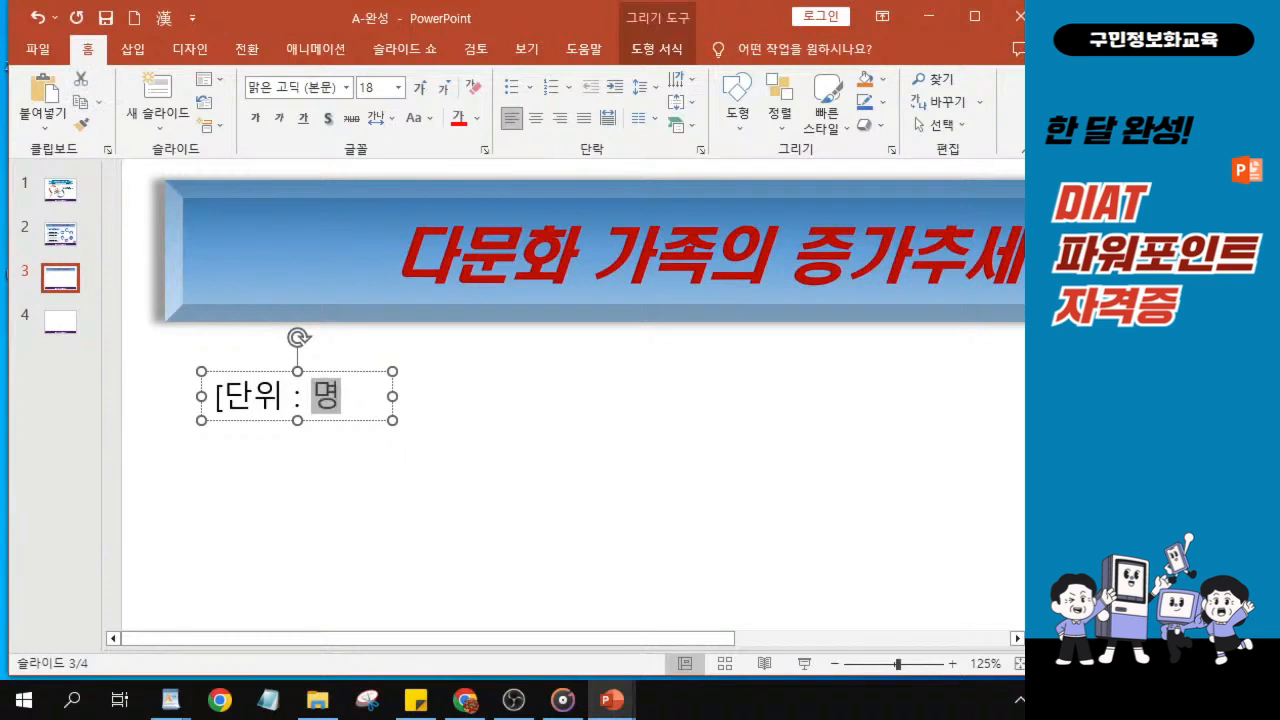
{"action": "type", "text": "]"}
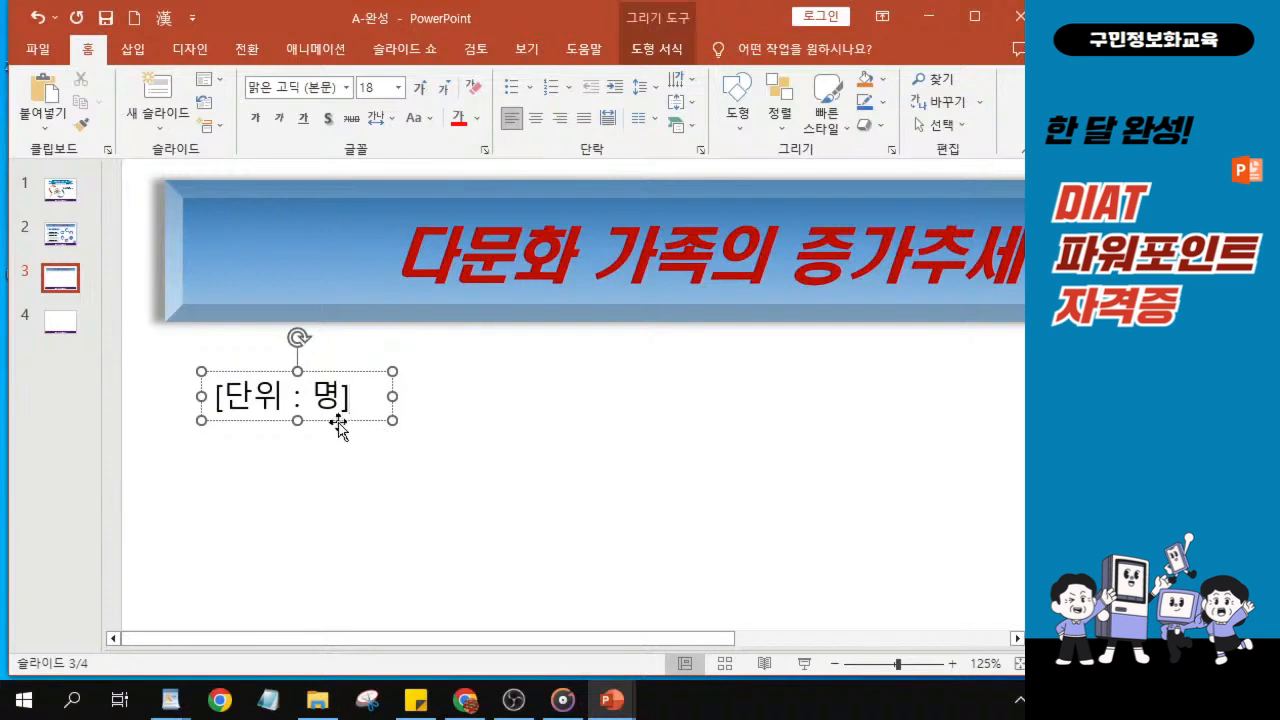
Set the font of the unit text box to 돋움.
{"action": "scroll", "coordinate": [338, 425], "scroll_direction": "up", "scroll_amount": 8}
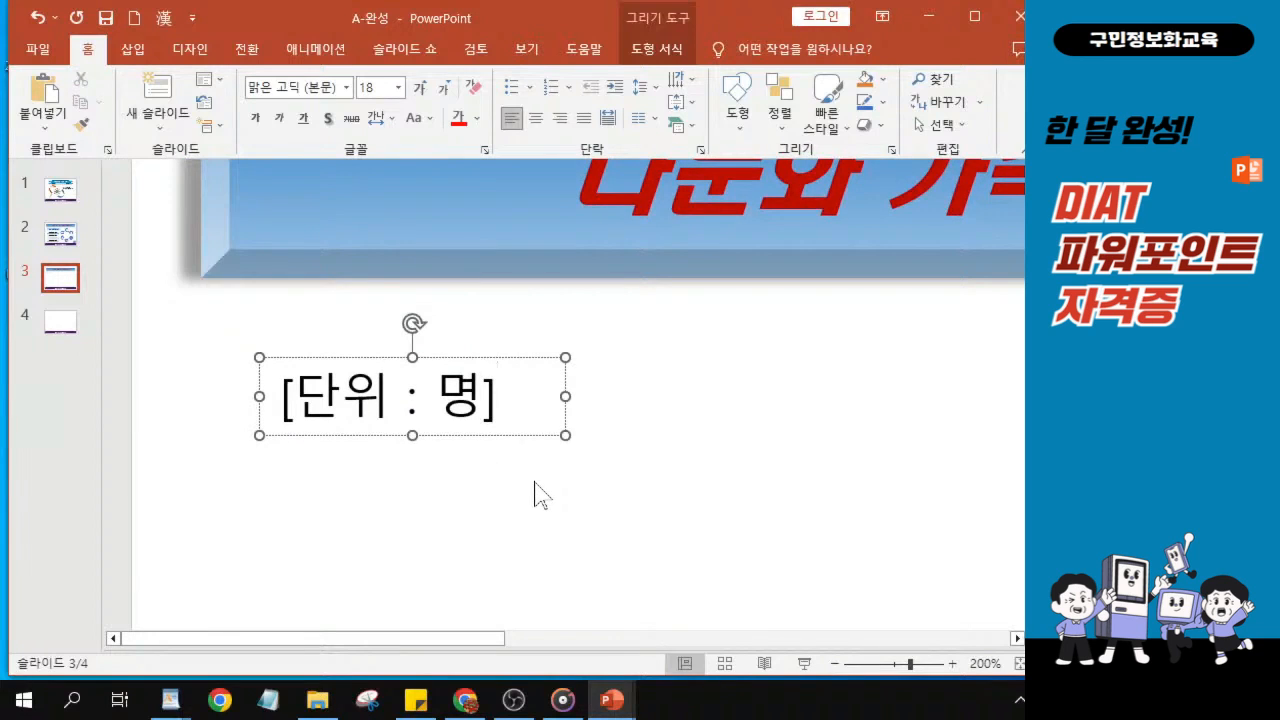
{"action": "left_click", "coordinate": [512, 360]}
{"action": "left_click", "coordinate": [512, 360]}
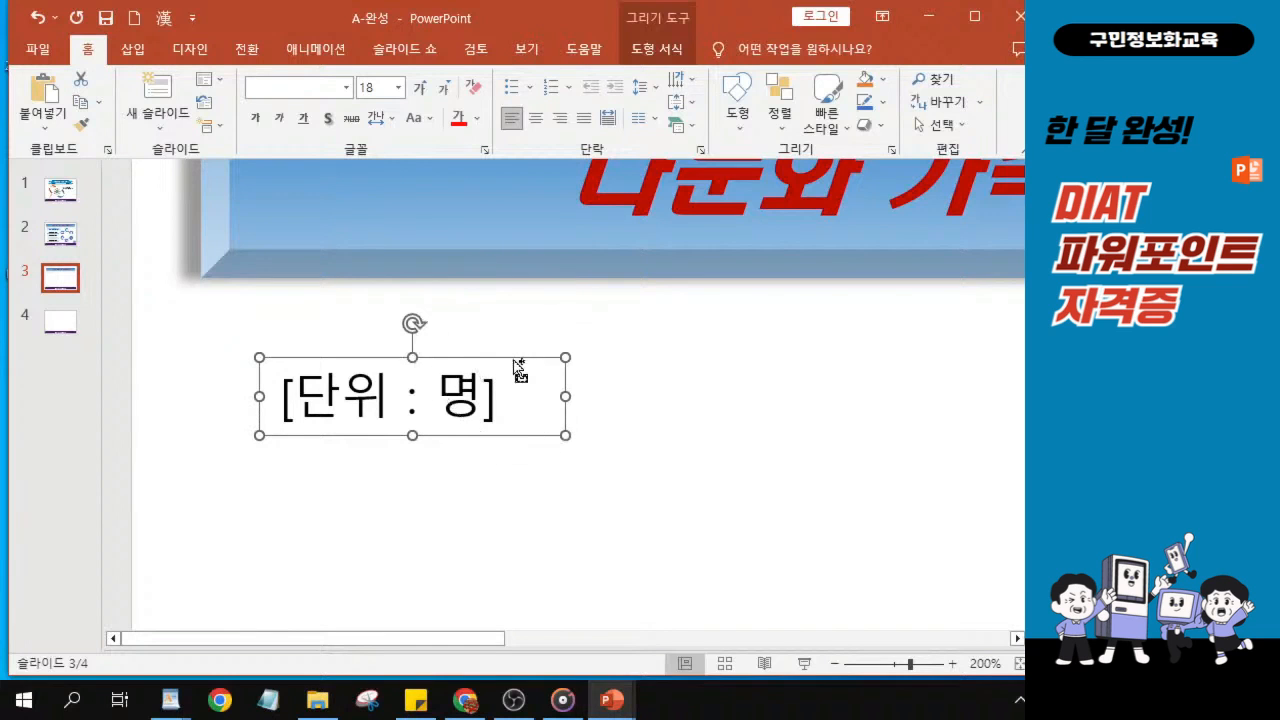
{"action": "left_click", "coordinate": [512, 360]}
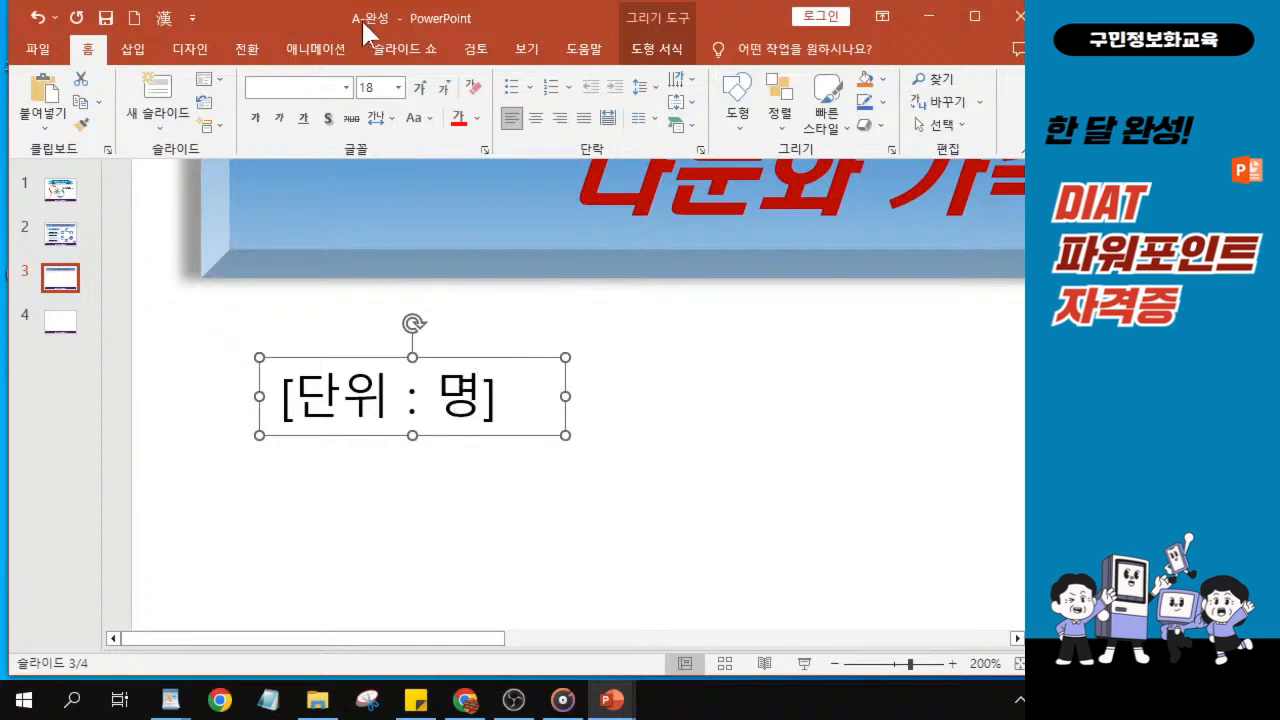
{"action": "left_click", "coordinate": [346, 88]}
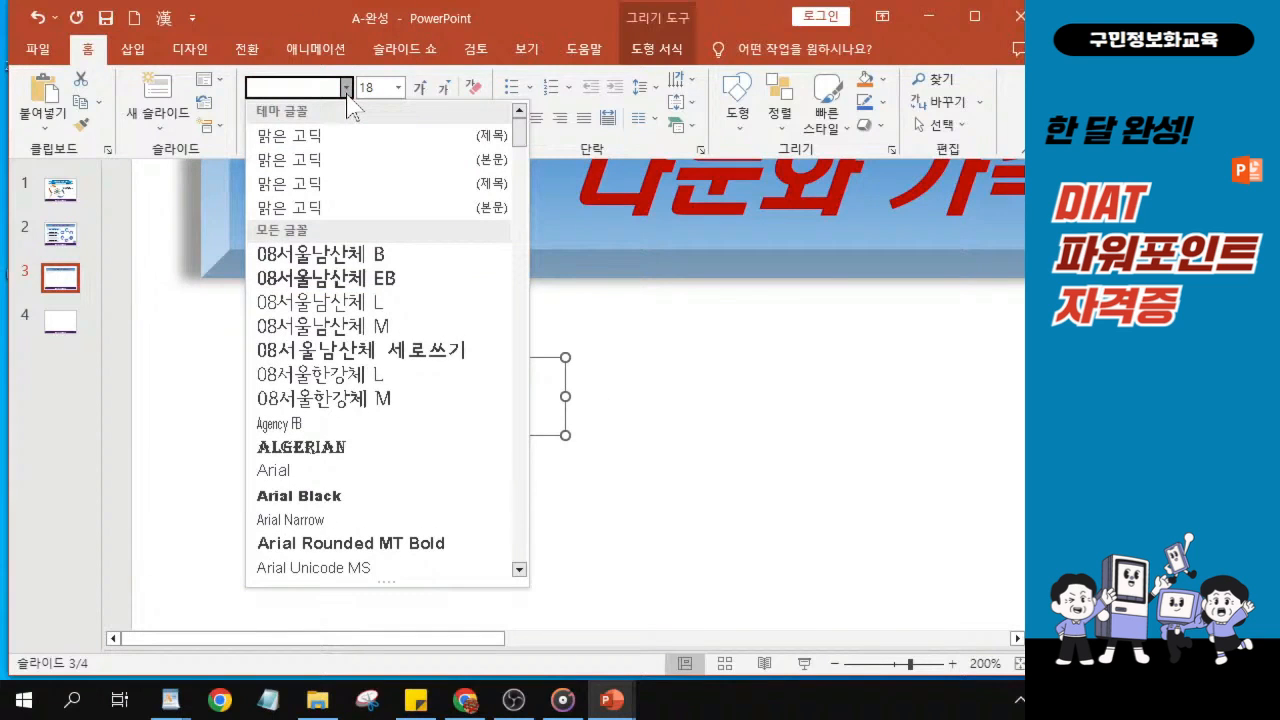
{"action": "scroll", "coordinate": [368, 418], "scroll_direction": "down", "scroll_amount": 5}
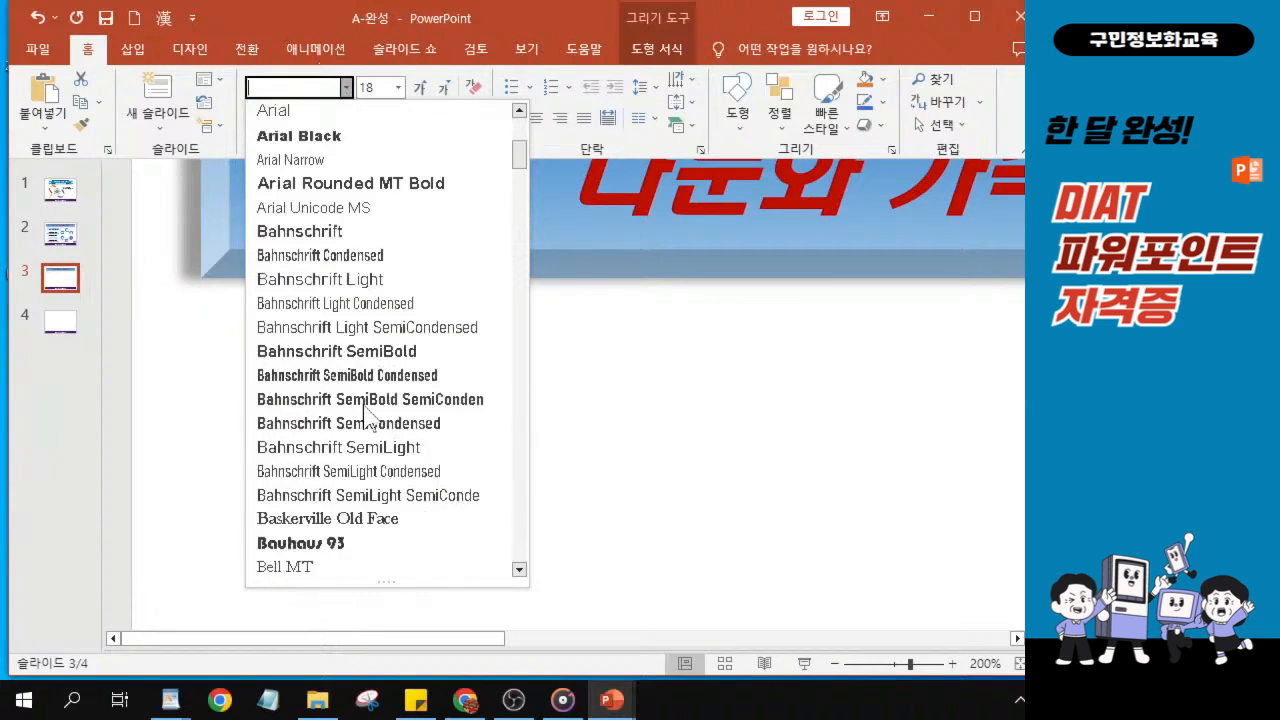
{"action": "left_click_drag", "start_coordinate": [518, 158], "coordinate": [517, 340]}
{"action": "scroll", "coordinate": [427, 397], "scroll_direction": "down", "scroll_amount": 15}
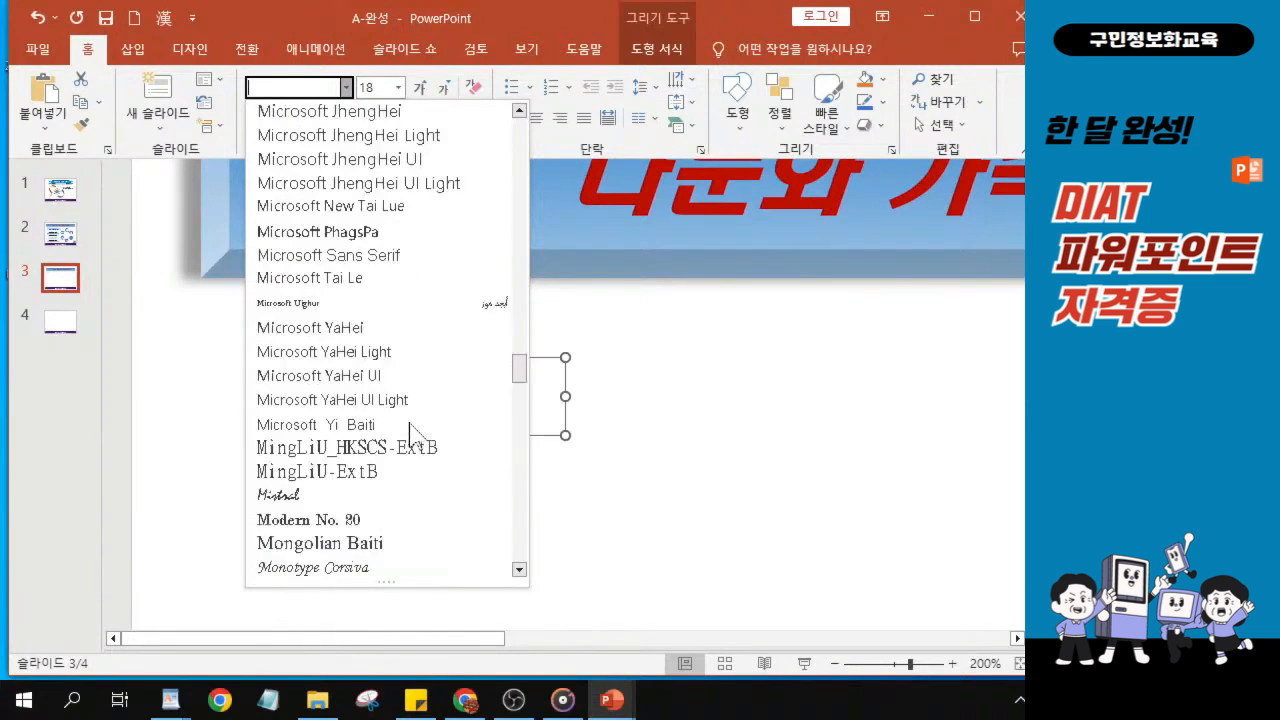
{"action": "scroll", "coordinate": [410, 428], "scroll_direction": "down", "scroll_amount": 18}
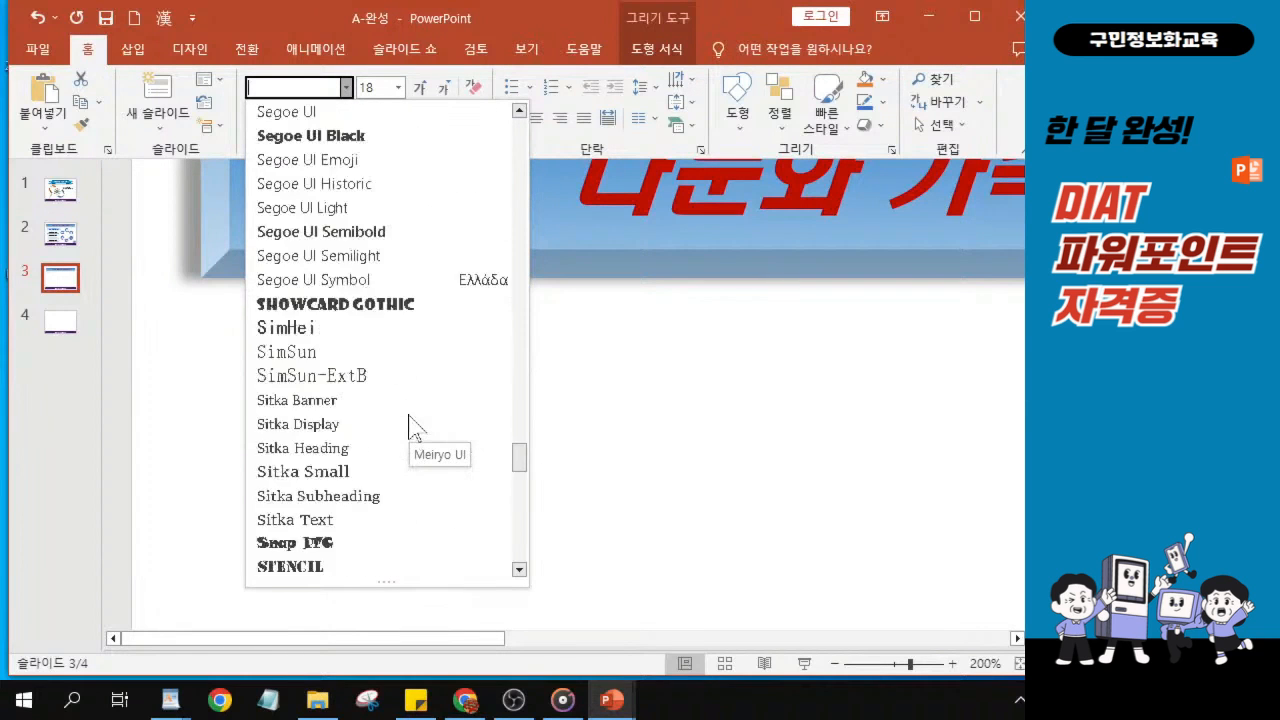
{"action": "scroll", "coordinate": [410, 428], "scroll_direction": "down", "scroll_amount": 10}
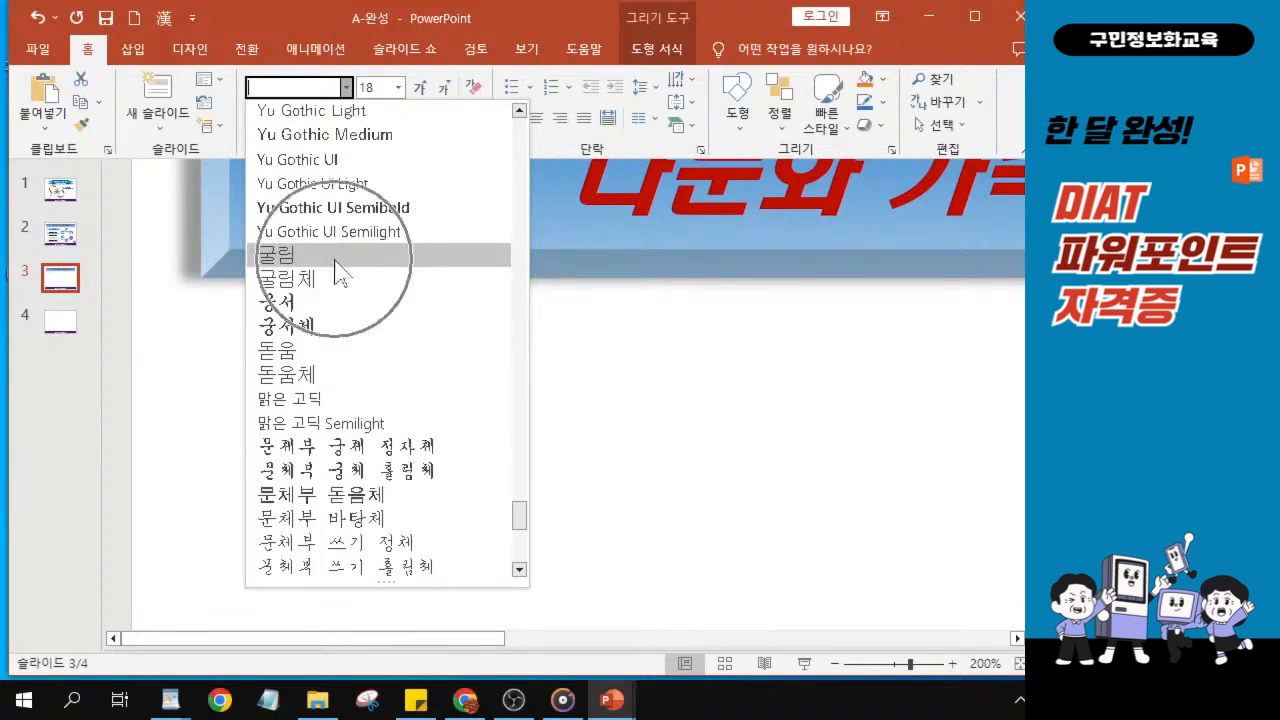
{"action": "left_click", "coordinate": [310, 352]}
Make the "[단위 : 명]" text bold and italic.
{"action": "left_click", "coordinate": [255, 120]}
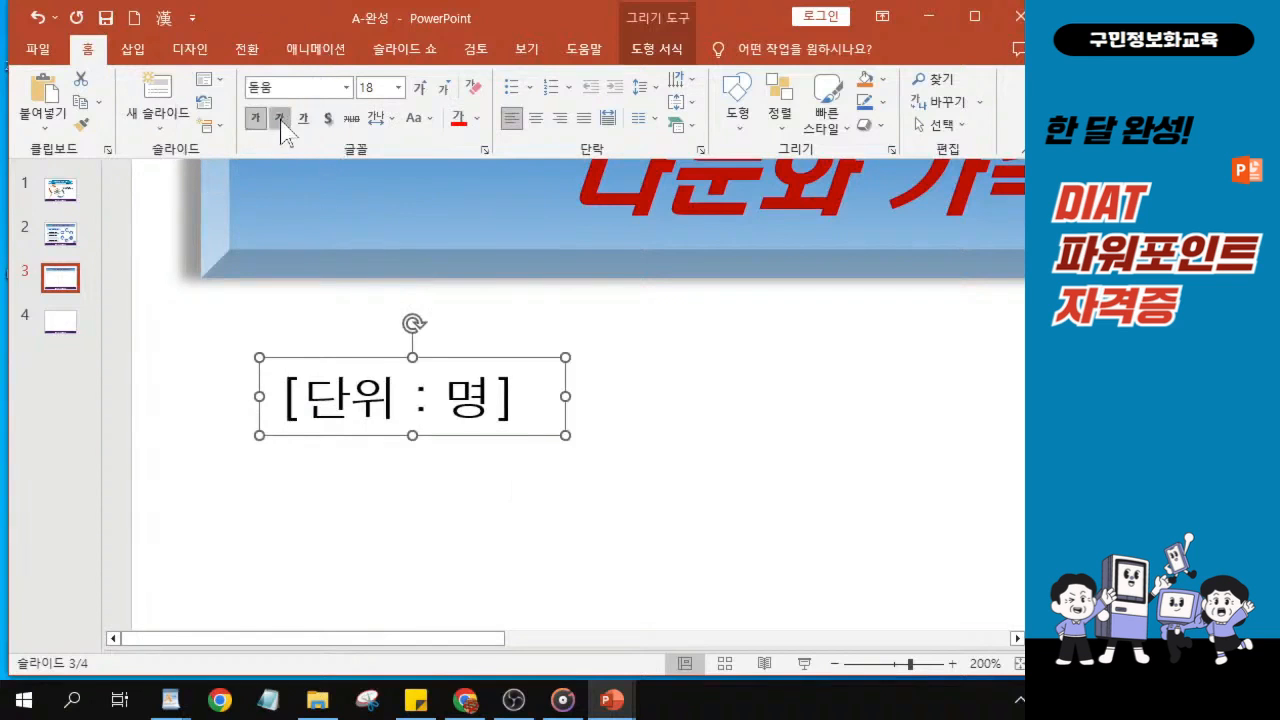
{"action": "left_click", "coordinate": [279, 119]}
{"action": "key", "text": "alt+Tab"}
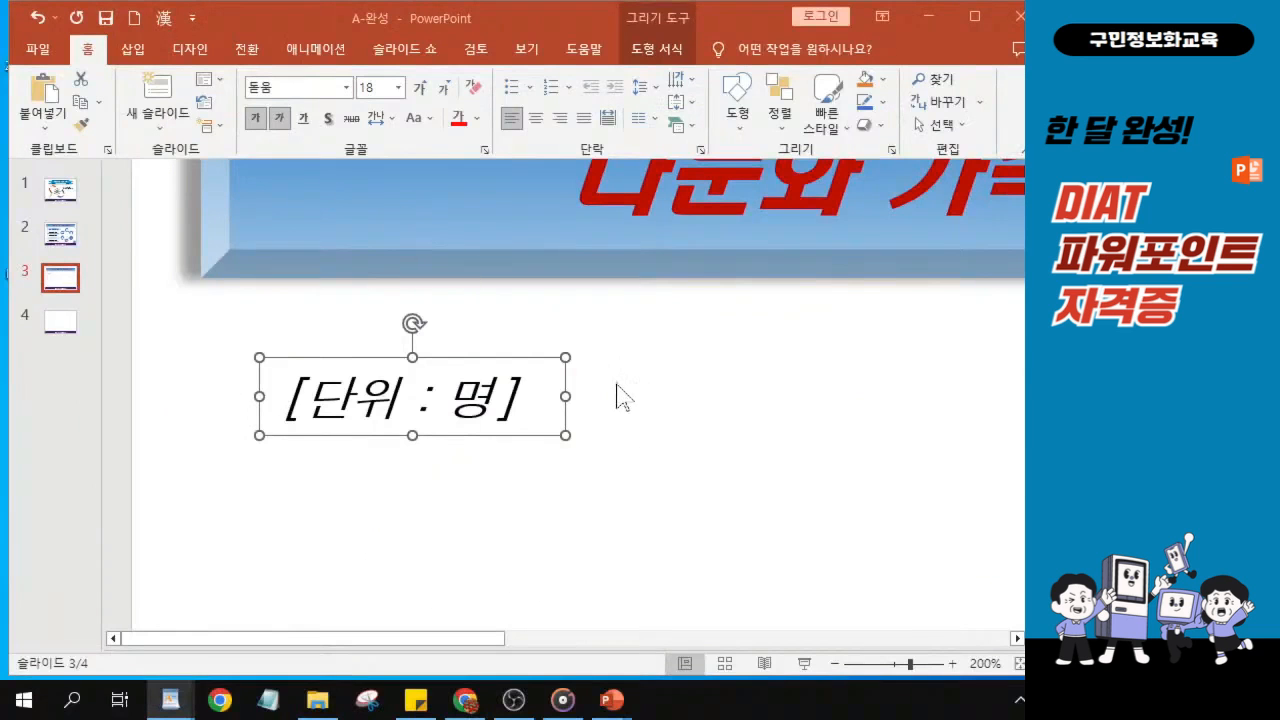
Move the unit text box up close beneath the title banner and nudge it slightly left.
{"action": "scroll", "coordinate": [617, 396], "scroll_direction": "down", "scroll_amount": 5, "text": "ctrl"}
{"action": "scroll", "coordinate": [617, 396], "scroll_direction": "down", "scroll_amount": 4, "text": "ctrl"}
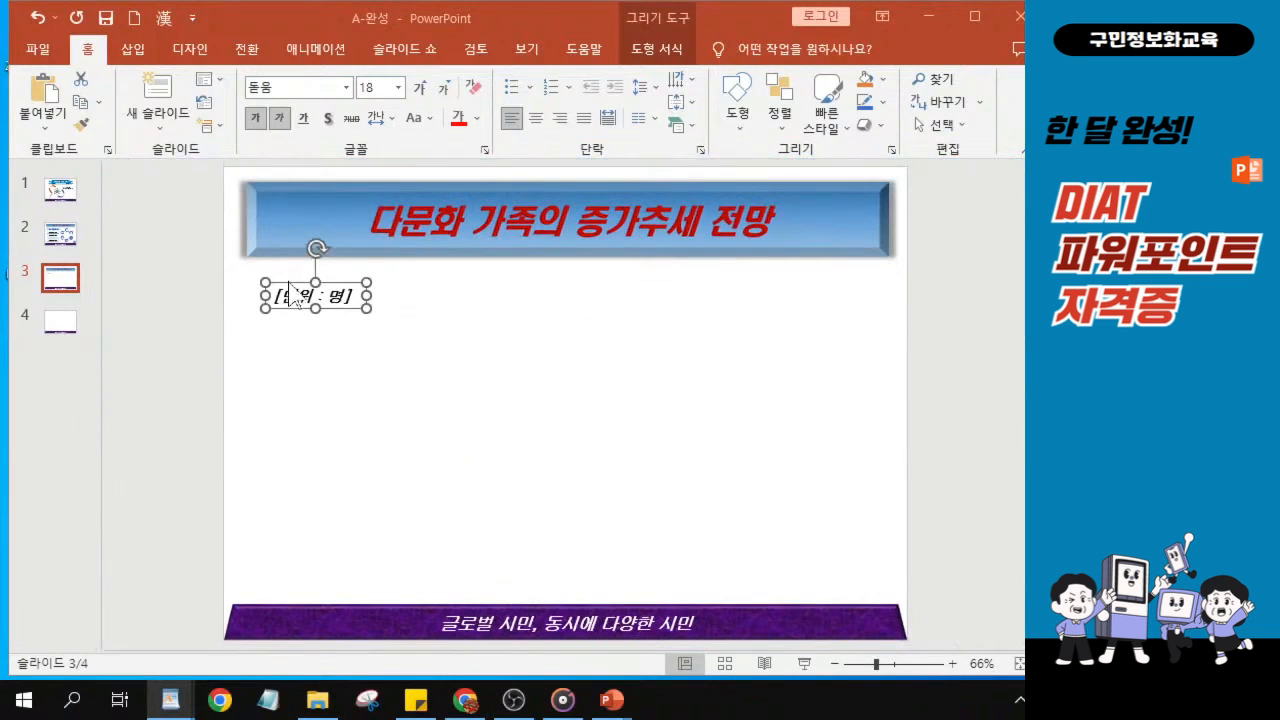
{"action": "left_click_drag", "start_coordinate": [340, 285], "coordinate": [338, 270]}
{"action": "key", "text": "ctrl+Up"}
{"action": "key", "text": "ctrl+Up"}
{"action": "key", "text": "ctrl+Up"}
{"action": "key", "text": "ctrl+Up"}
{"action": "key", "text": "ctrl+Up"}
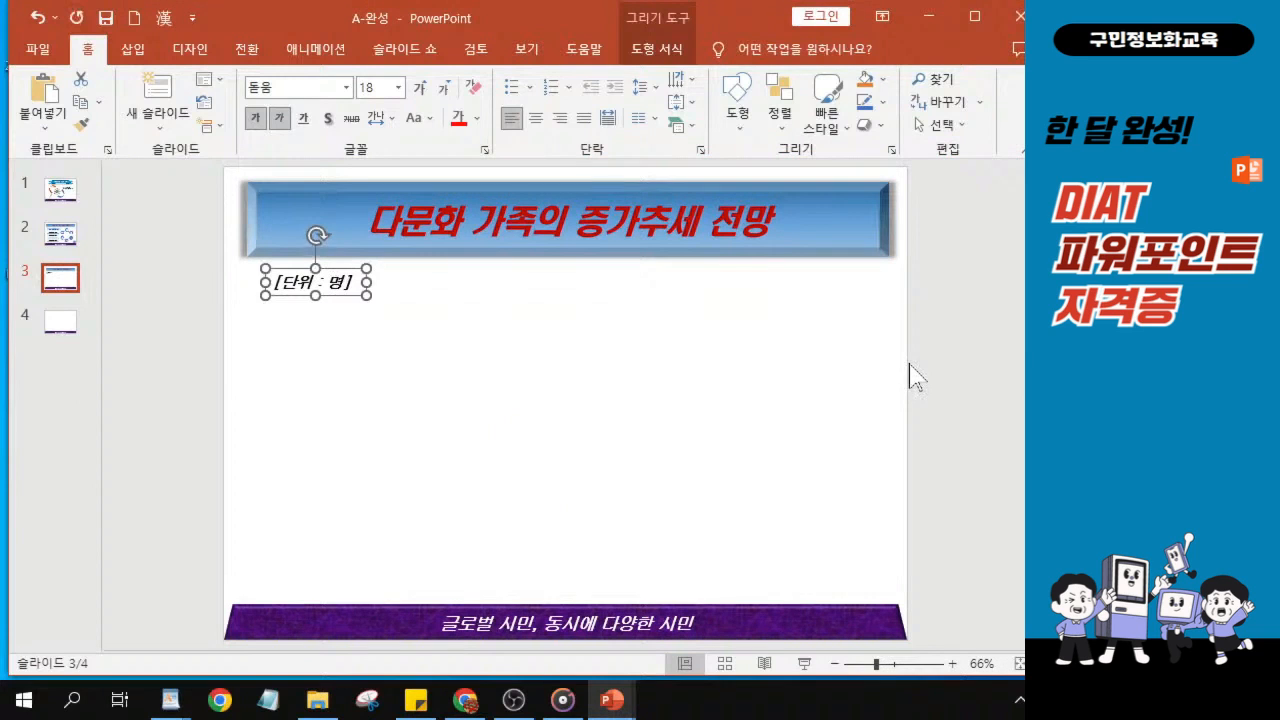
{"action": "key", "text": "ctrl+Left"}
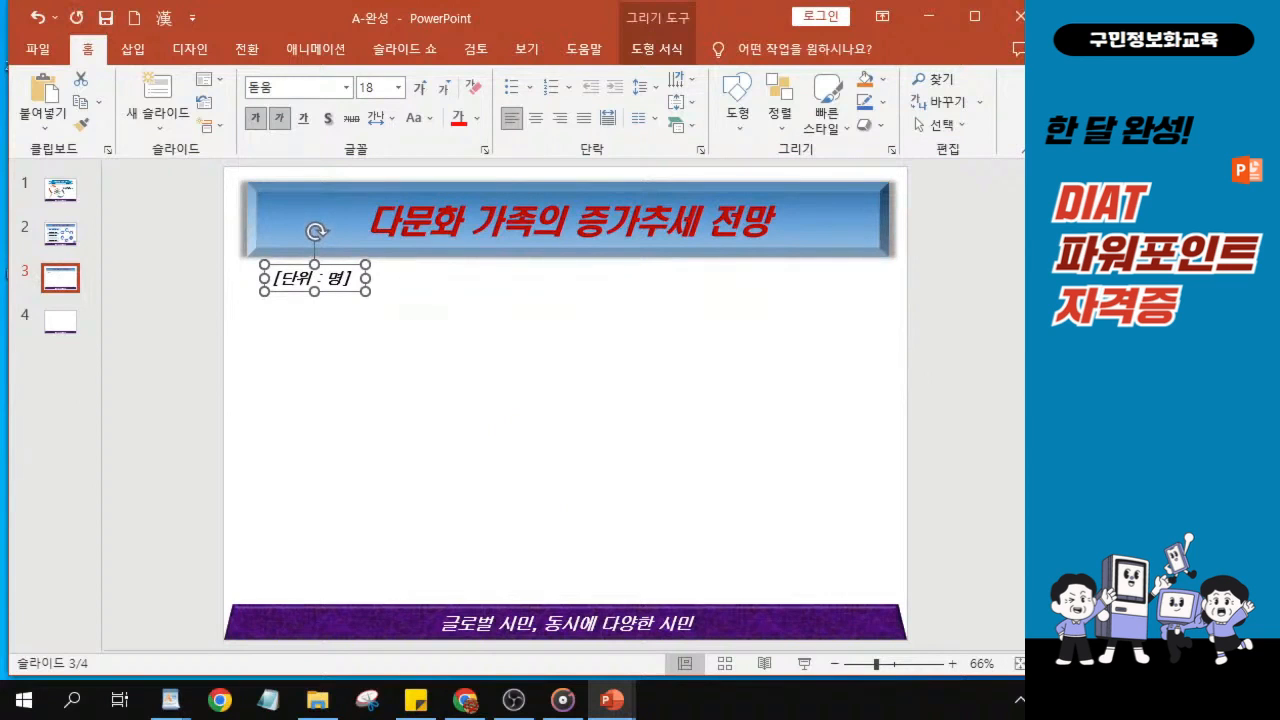
{"action": "left_click", "coordinate": [325, 282]}
{"action": "left_click", "coordinate": [330, 321]}
{"action": "left_click", "coordinate": [394, 336]}
Insert a table with 6 columns and 2 rows on slide 3.
{"action": "left_click", "coordinate": [132, 50]}
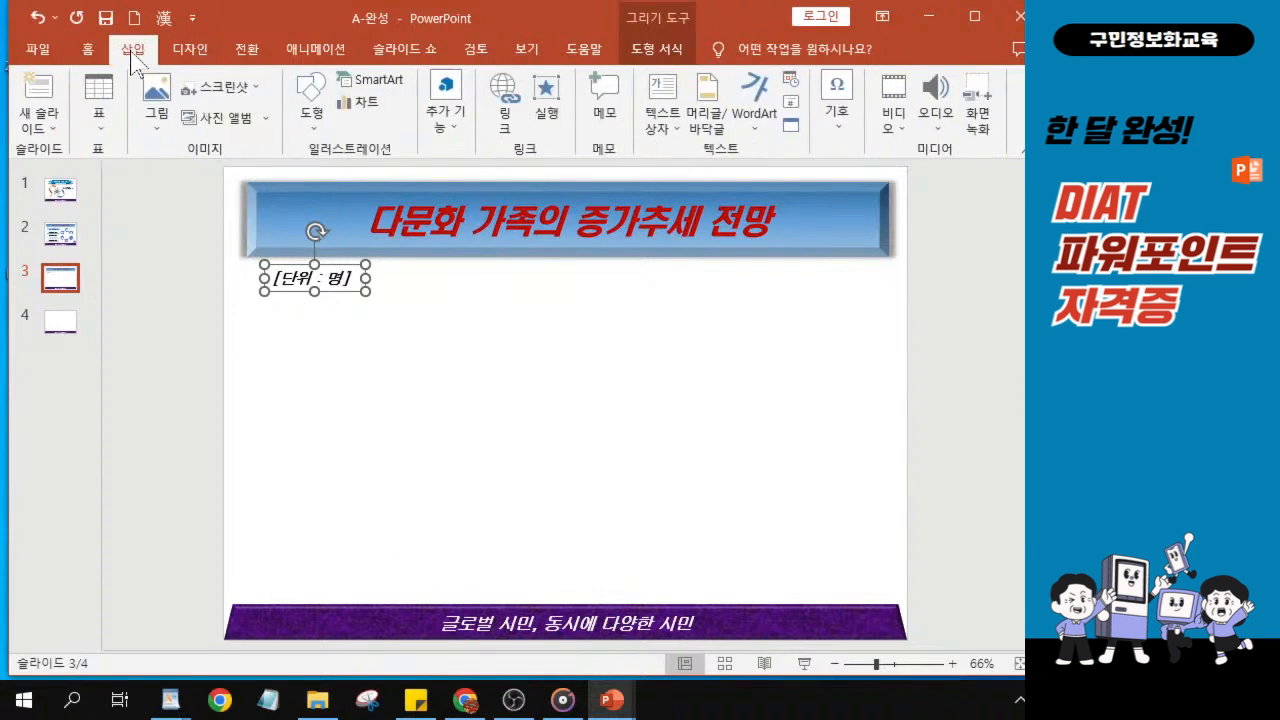
{"action": "key", "text": "alt+Tab"}
{"action": "left_click", "coordinate": [99, 128]}
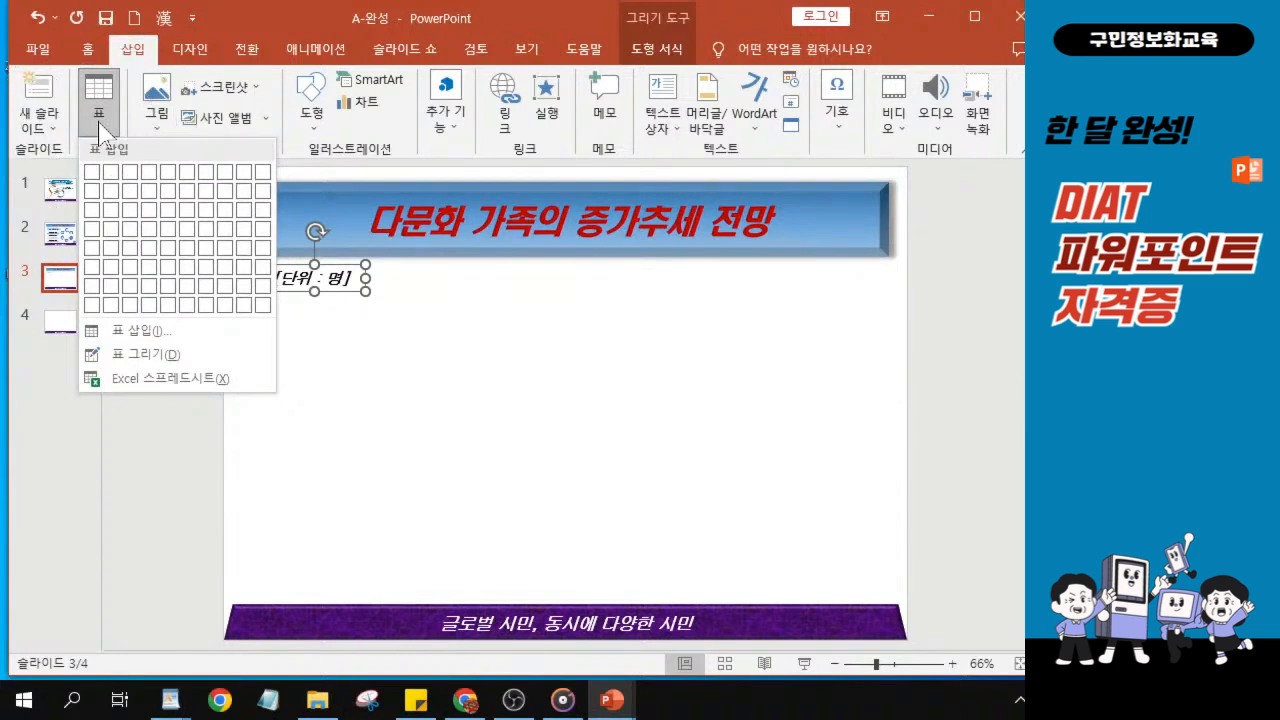
{"action": "left_click", "coordinate": [137, 338]}
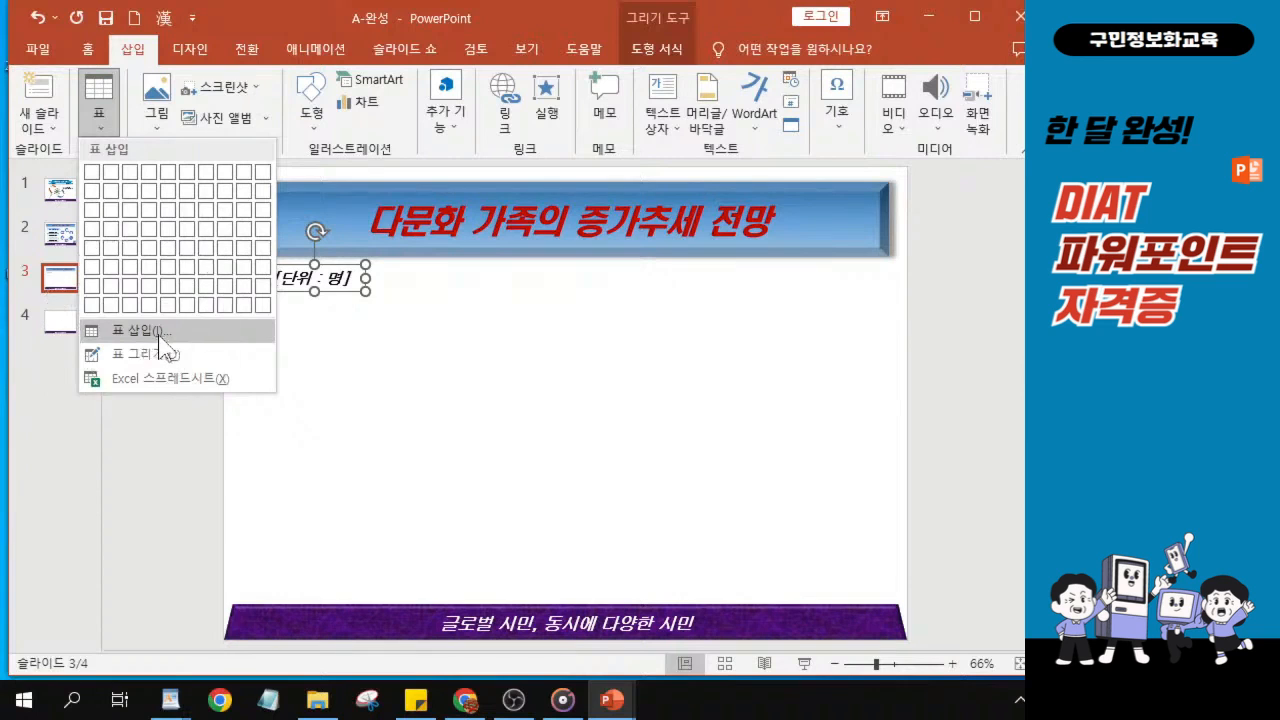
{"action": "left_click", "coordinate": [160, 338]}
{"action": "left_click", "coordinate": [159, 334]}
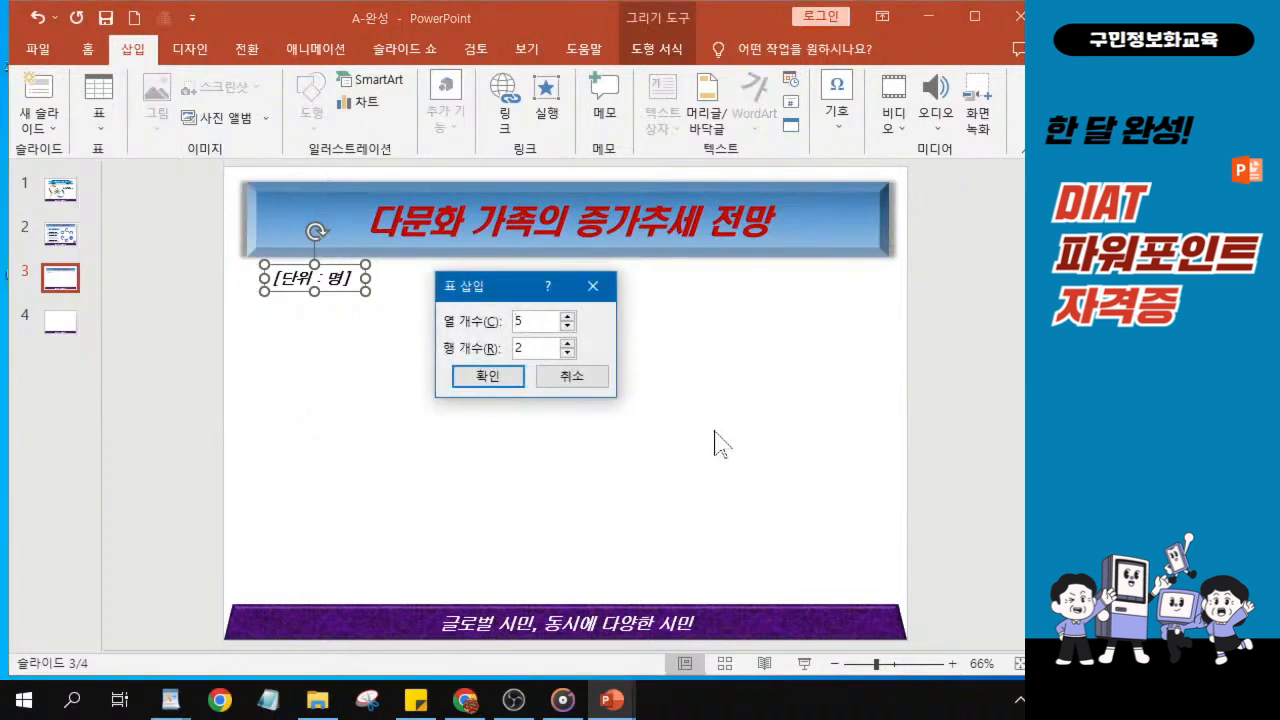
{"action": "type", "text": "6"}
{"action": "key", "text": "alt+Tab"}
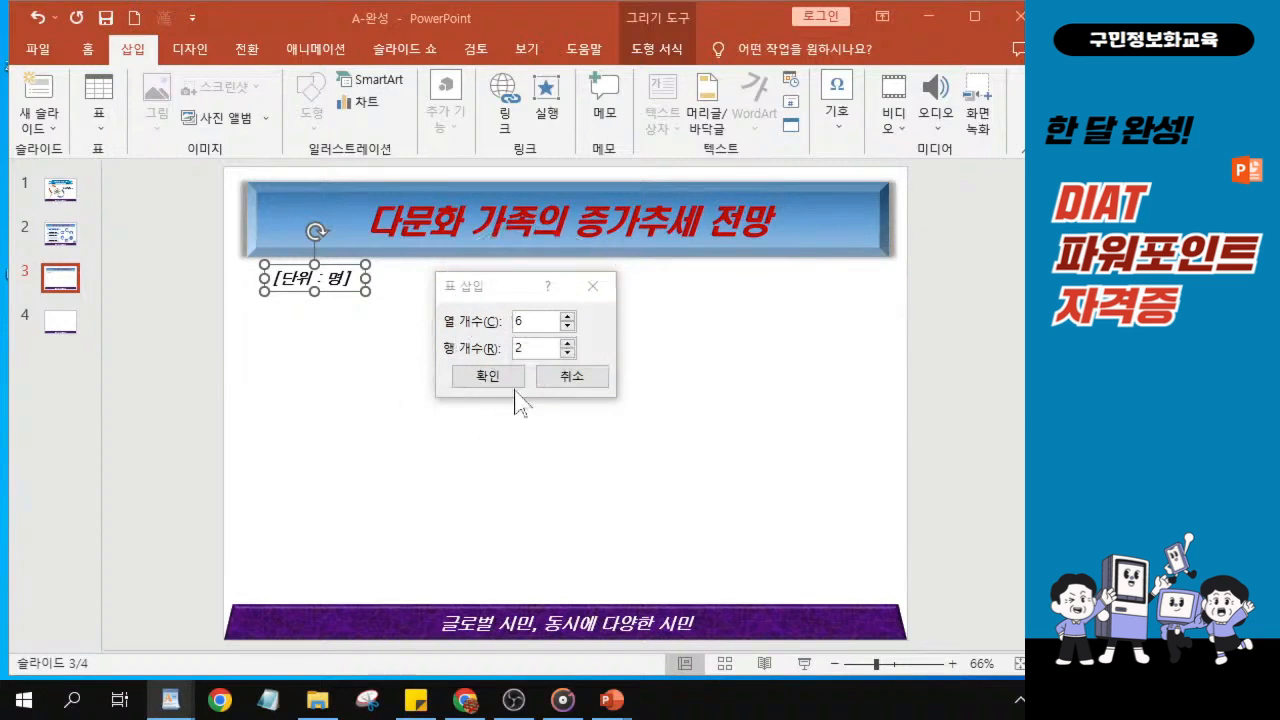
{"action": "left_click", "coordinate": [484, 382]}
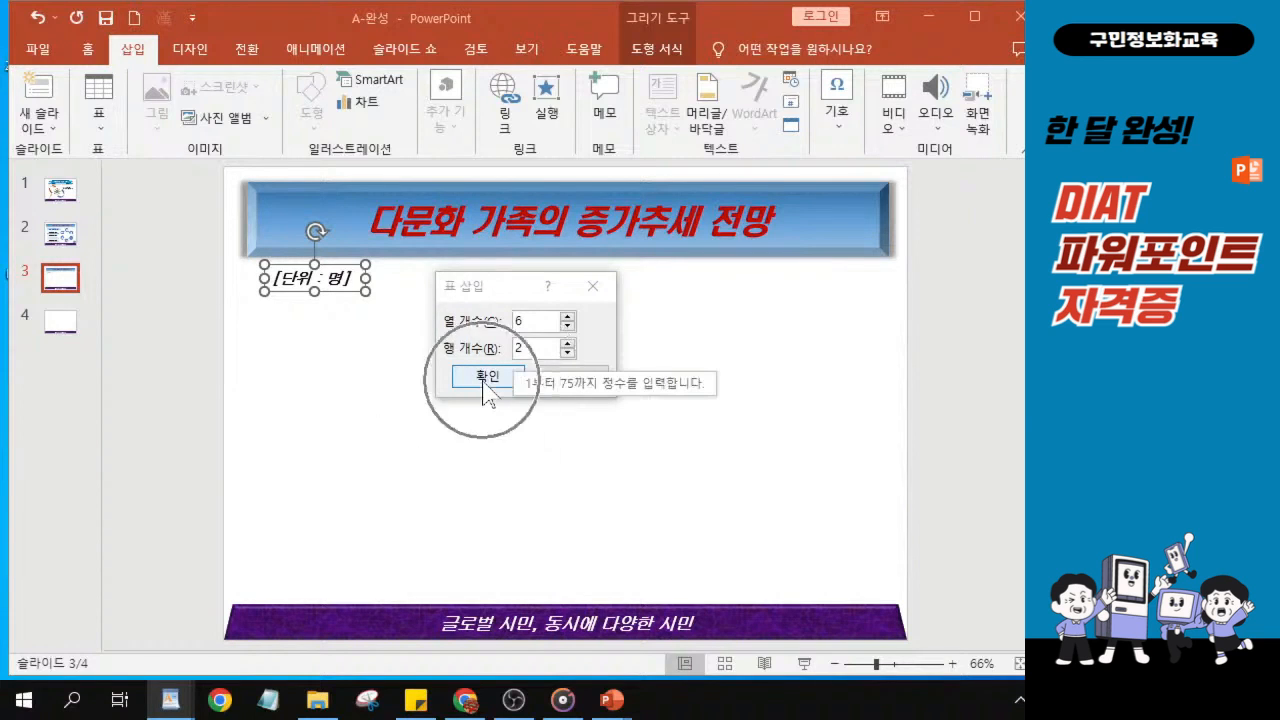
{"action": "key", "text": "ctrl"}
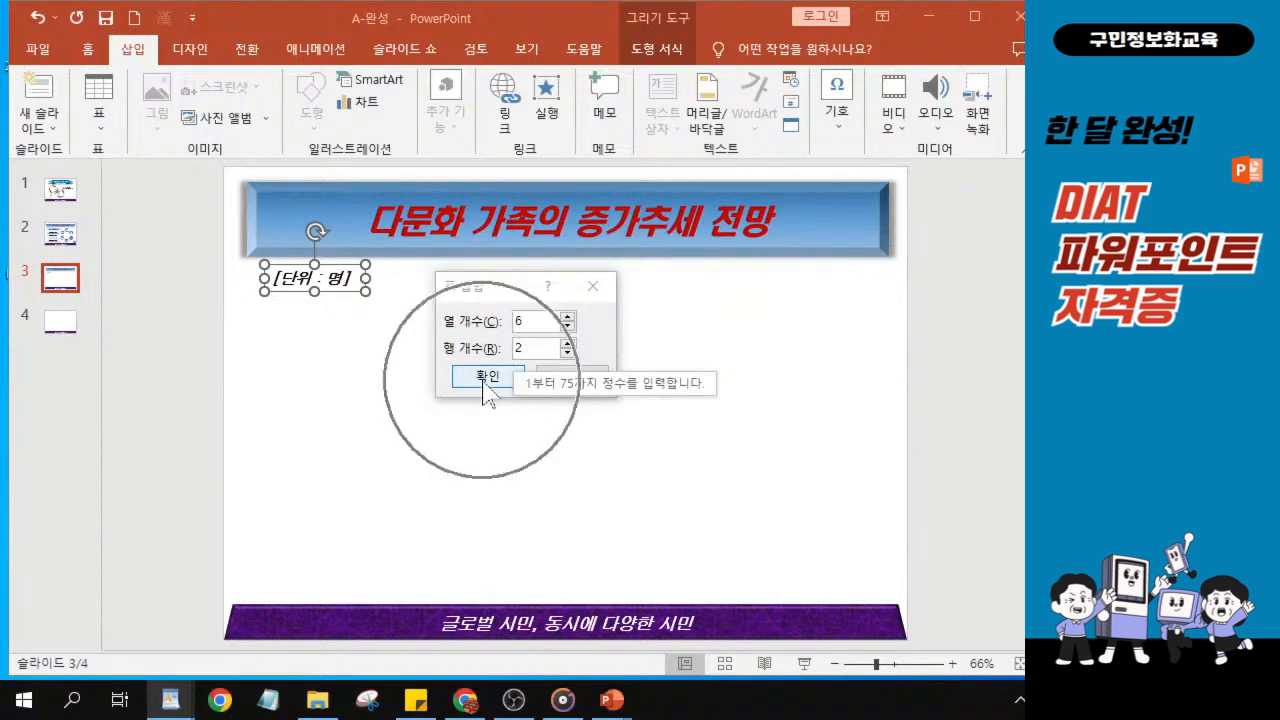
{"action": "key", "text": "ctrl"}
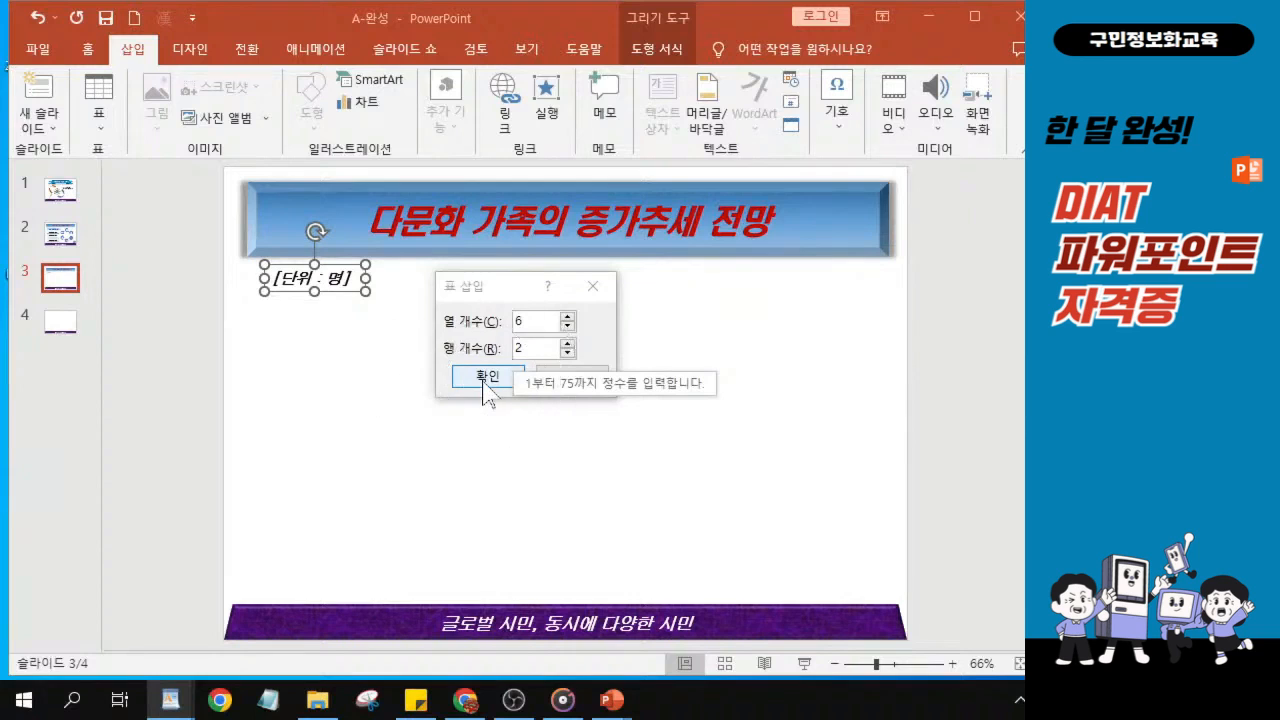
{"action": "left_click", "coordinate": [484, 380]}
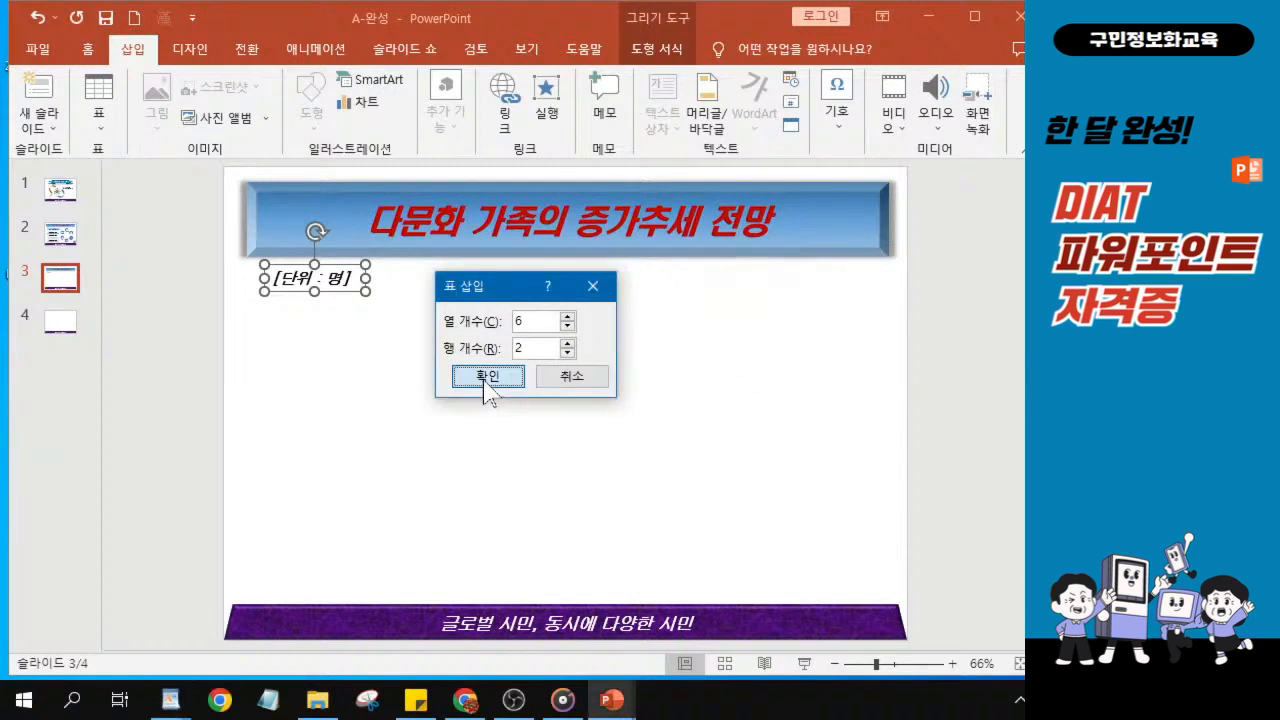
{"action": "left_click", "coordinate": [486, 378]}
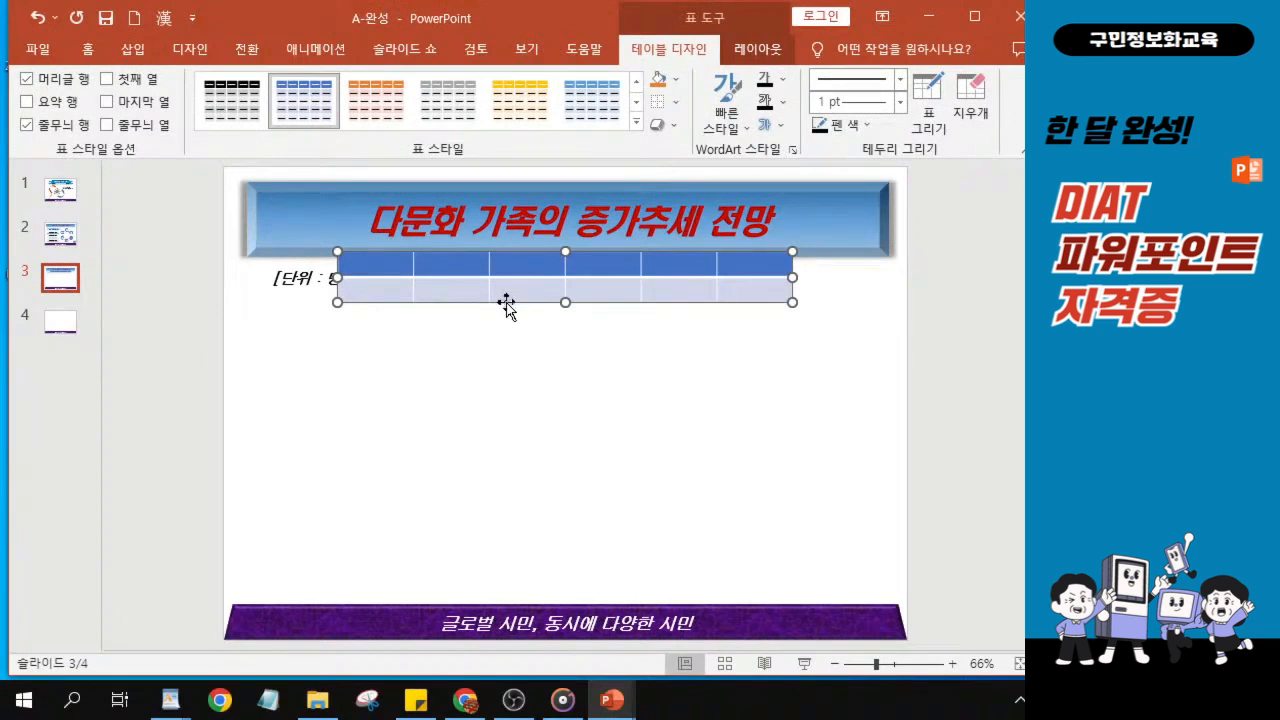
Move the table directly beneath the unit label and align the label with the table's left edge.
{"action": "left_click_drag", "start_coordinate": [506, 302], "coordinate": [422, 343]}
{"action": "left_click", "coordinate": [356, 281]}
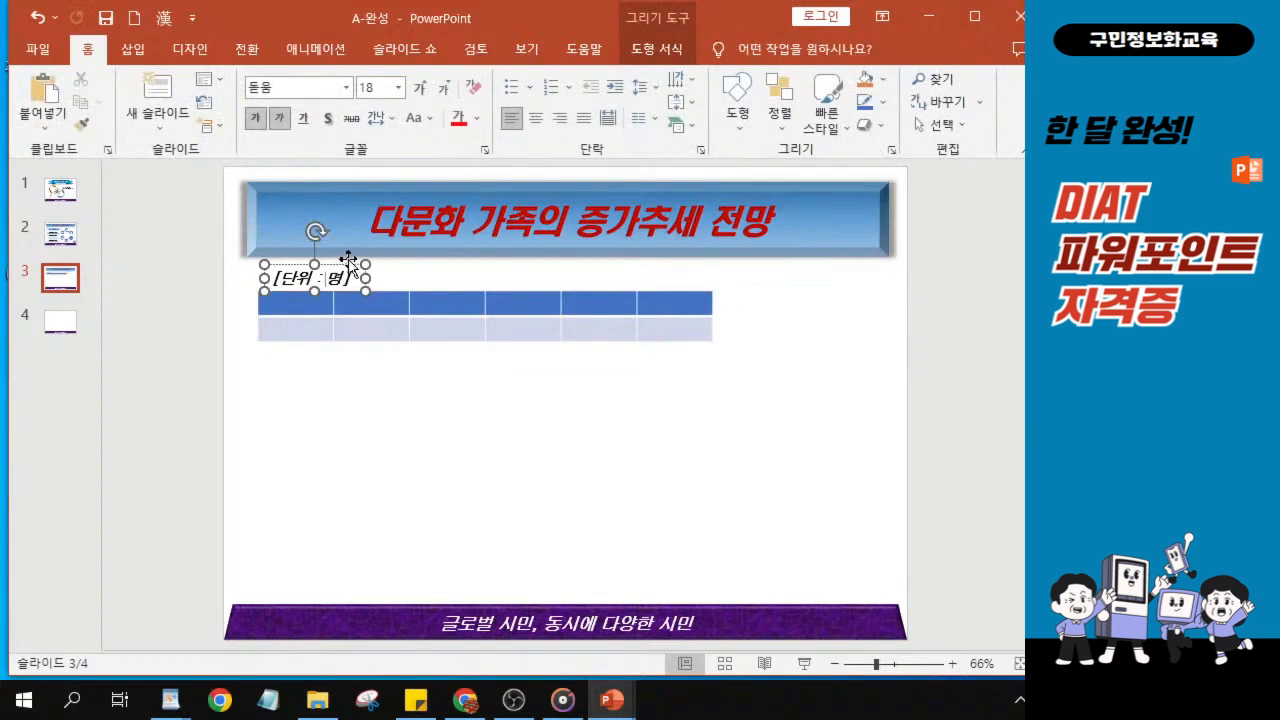
{"action": "left_click_drag", "start_coordinate": [348, 268], "coordinate": [339, 265]}
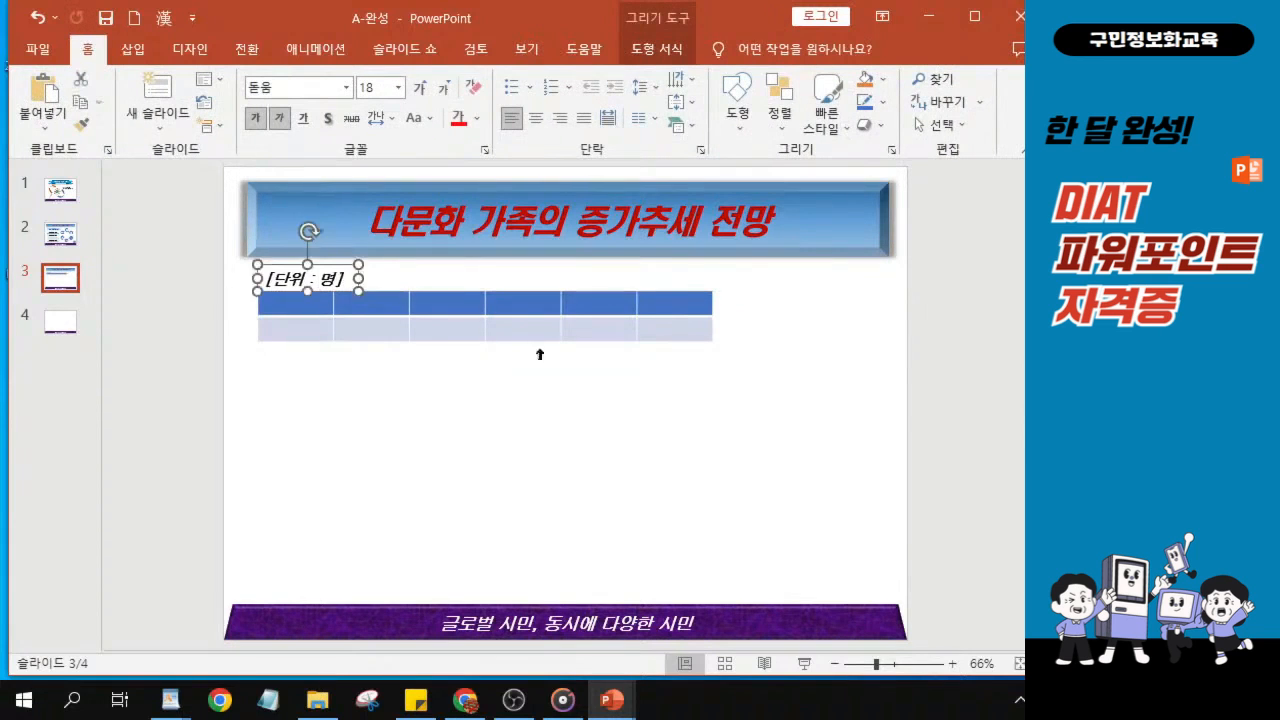
Widen the table to the right until its right margin on the slide matches its left margin.
{"action": "left_click", "coordinate": [540, 354]}
{"action": "left_click", "coordinate": [646, 353]}
{"action": "left_click_drag", "start_coordinate": [712, 316], "coordinate": [876, 324]}
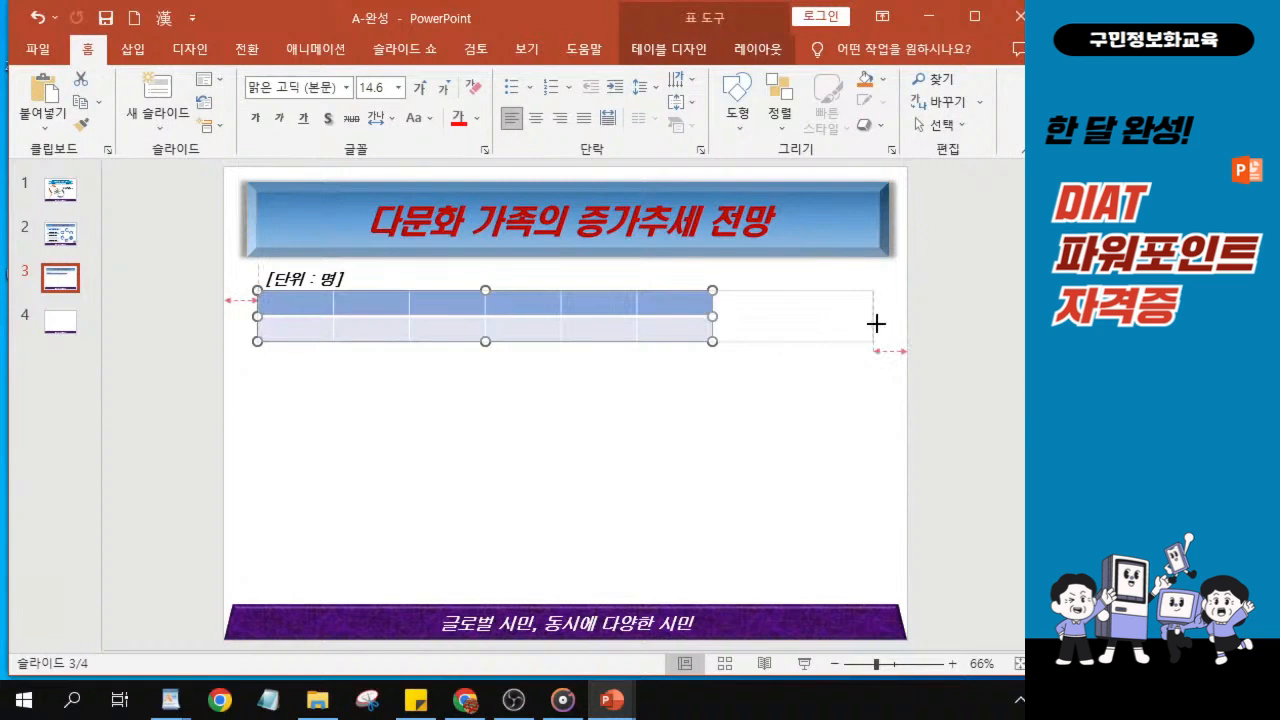
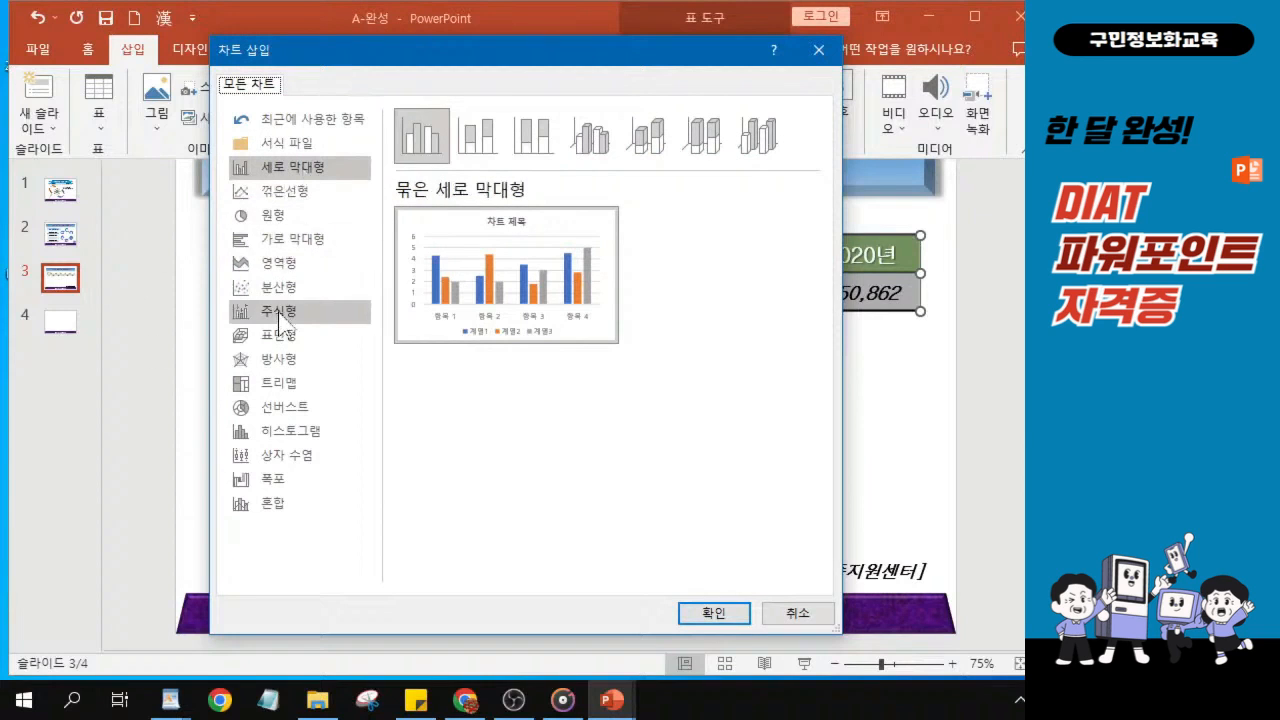
Insert a clustered horizontal bar chart (묶은 가로 막대형) on slide 3.
{"action": "left_click", "coordinate": [301, 238]}
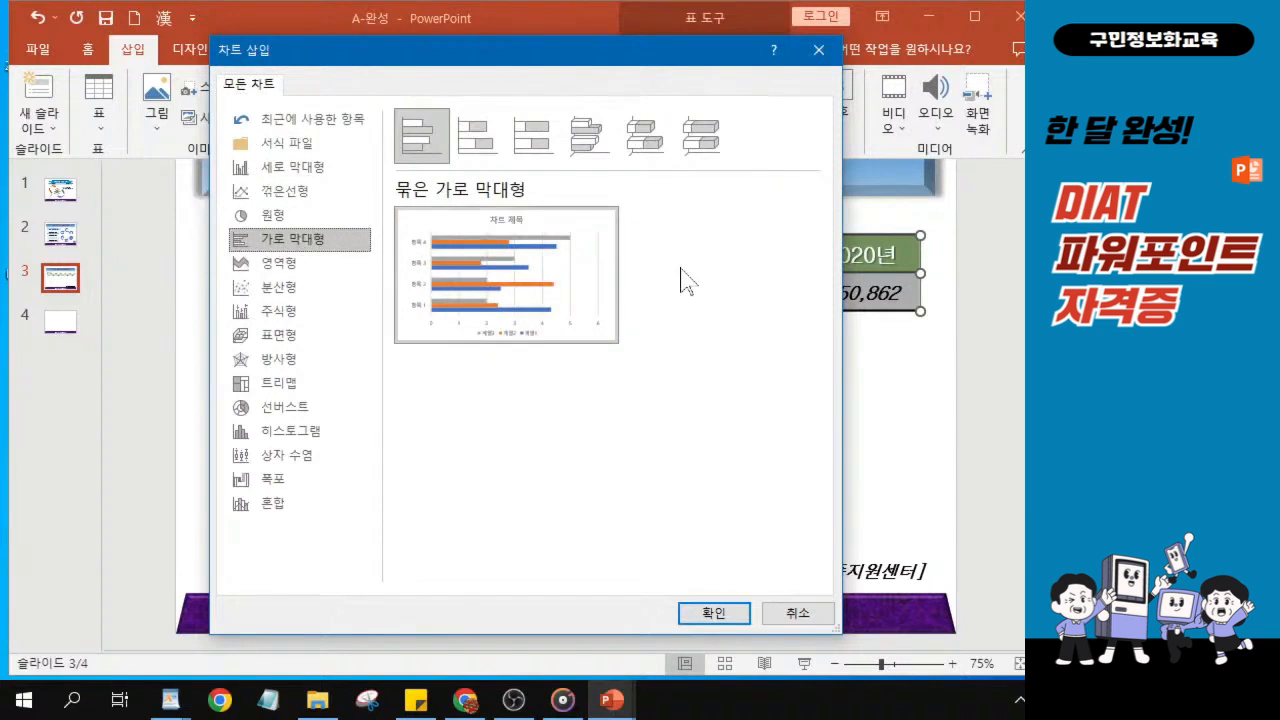
{"action": "left_click", "coordinate": [420, 152]}
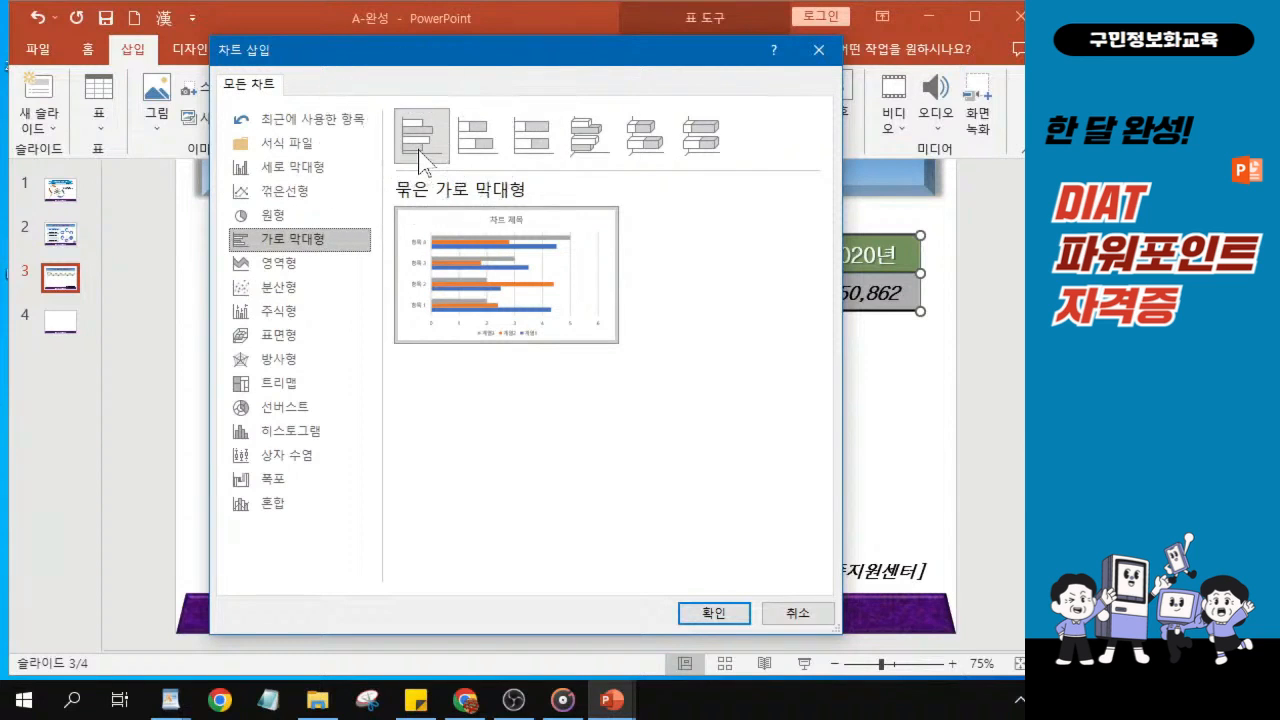
{"action": "left_click", "coordinate": [712, 616]}
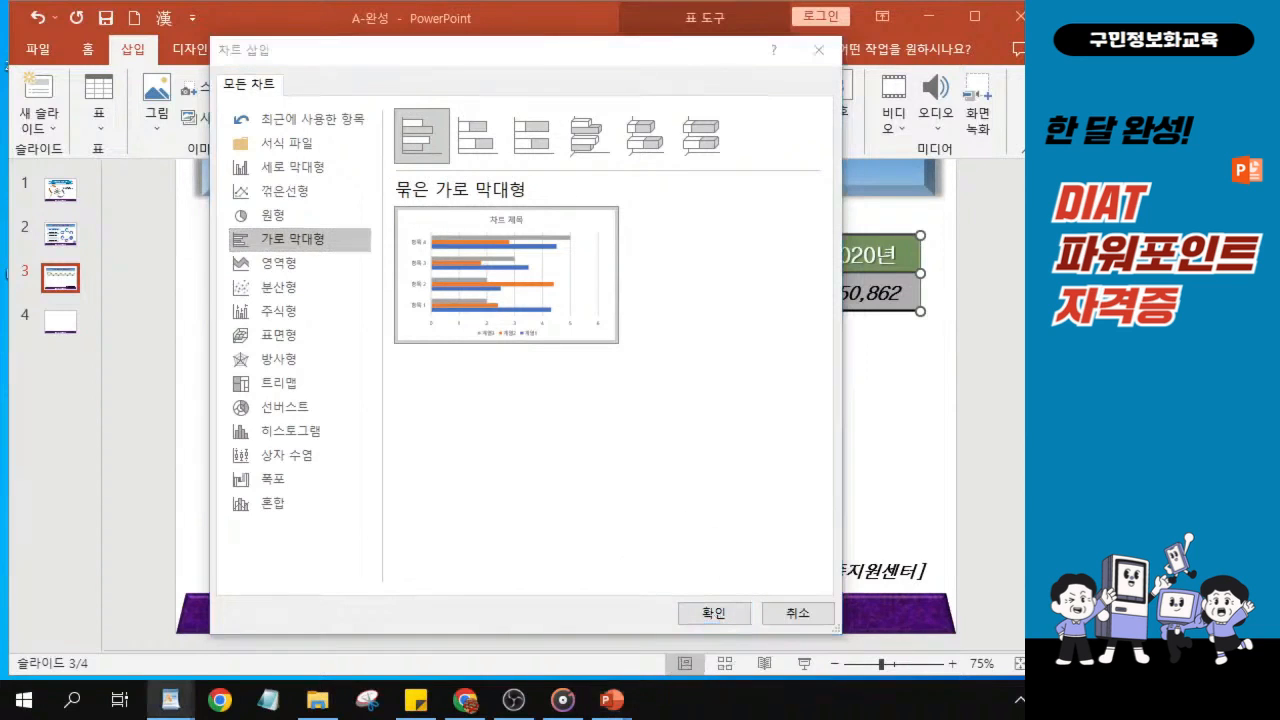
{"action": "left_click", "coordinate": [704, 608]}
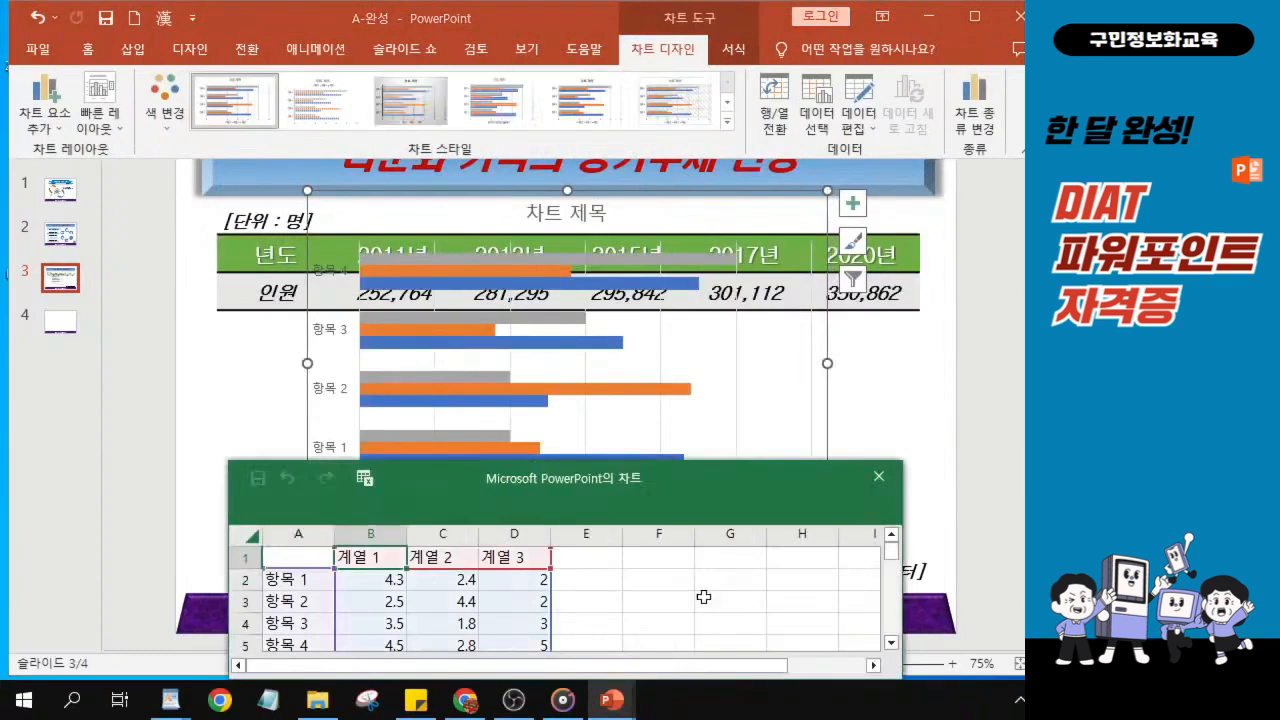
Move the chart data window up over the slide and enlarge it so many more rows and columns fit.
{"action": "left_click_drag", "start_coordinate": [500, 472], "coordinate": [406, 77]}
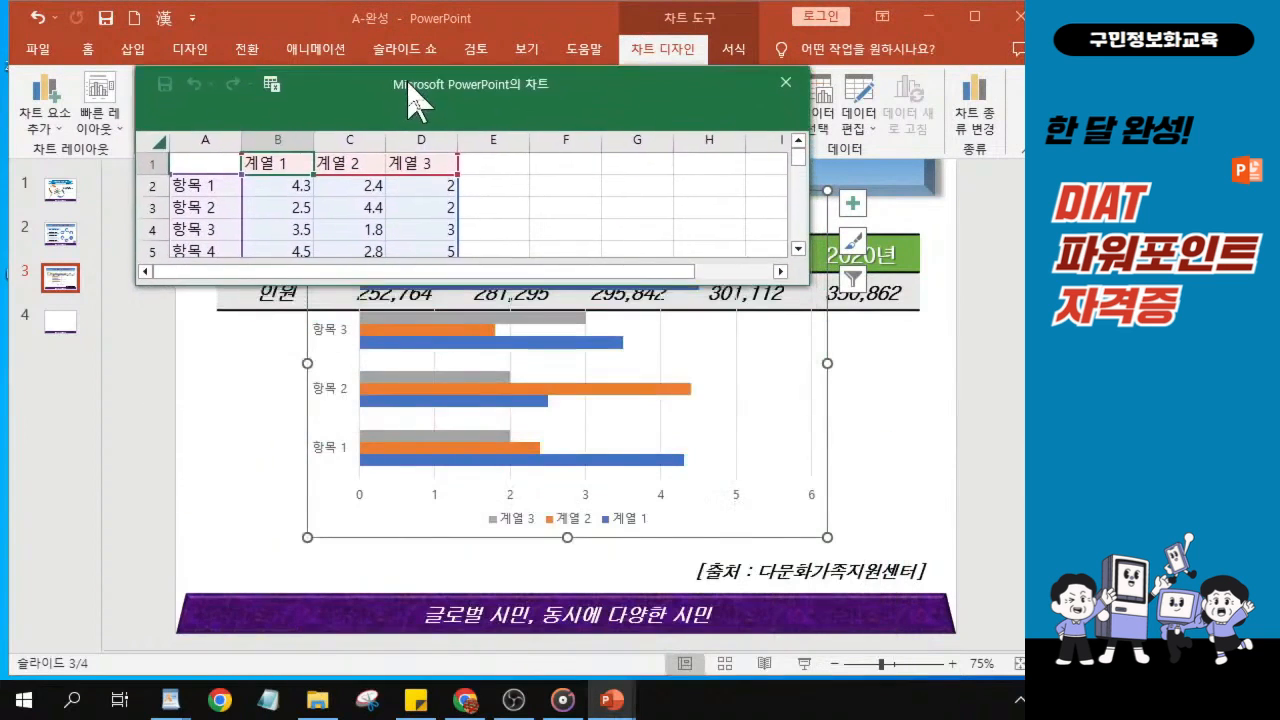
{"action": "left_click_drag", "start_coordinate": [803, 288], "coordinate": [962, 638]}
{"action": "scroll", "coordinate": [347, 325], "scroll_direction": "up", "scroll_amount": 2}
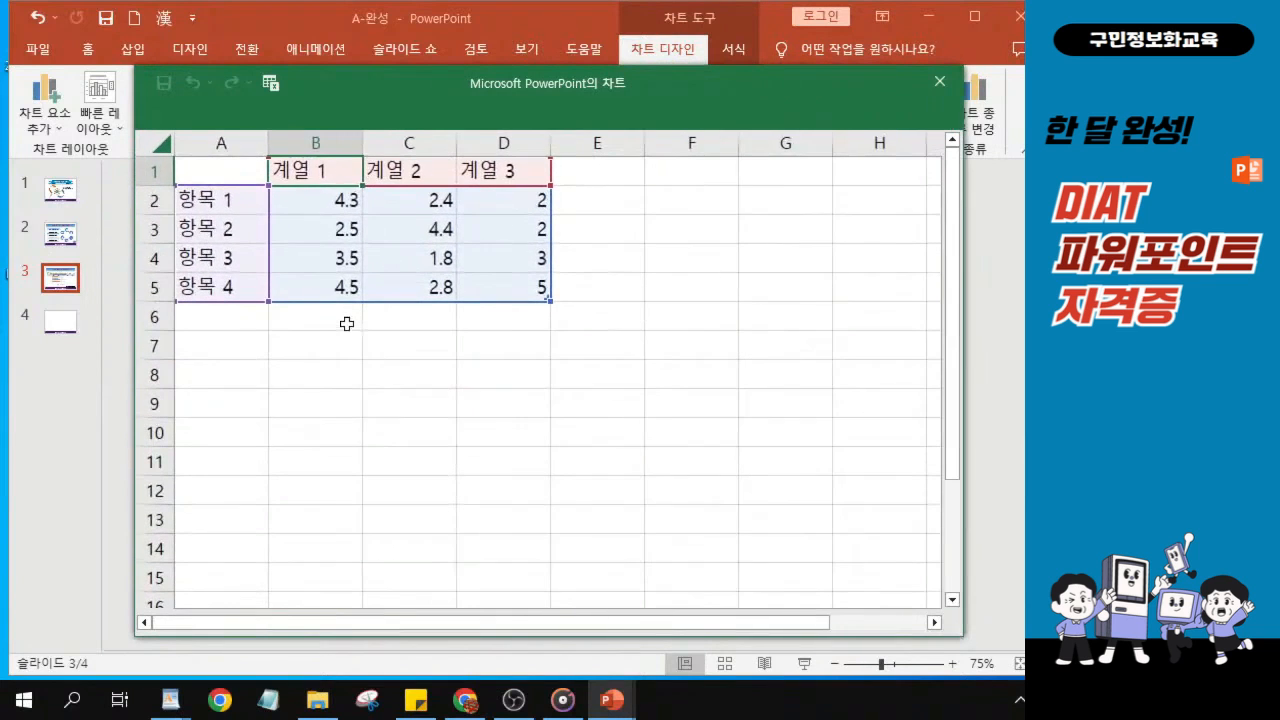
{"action": "left_click", "coordinate": [207, 174]}
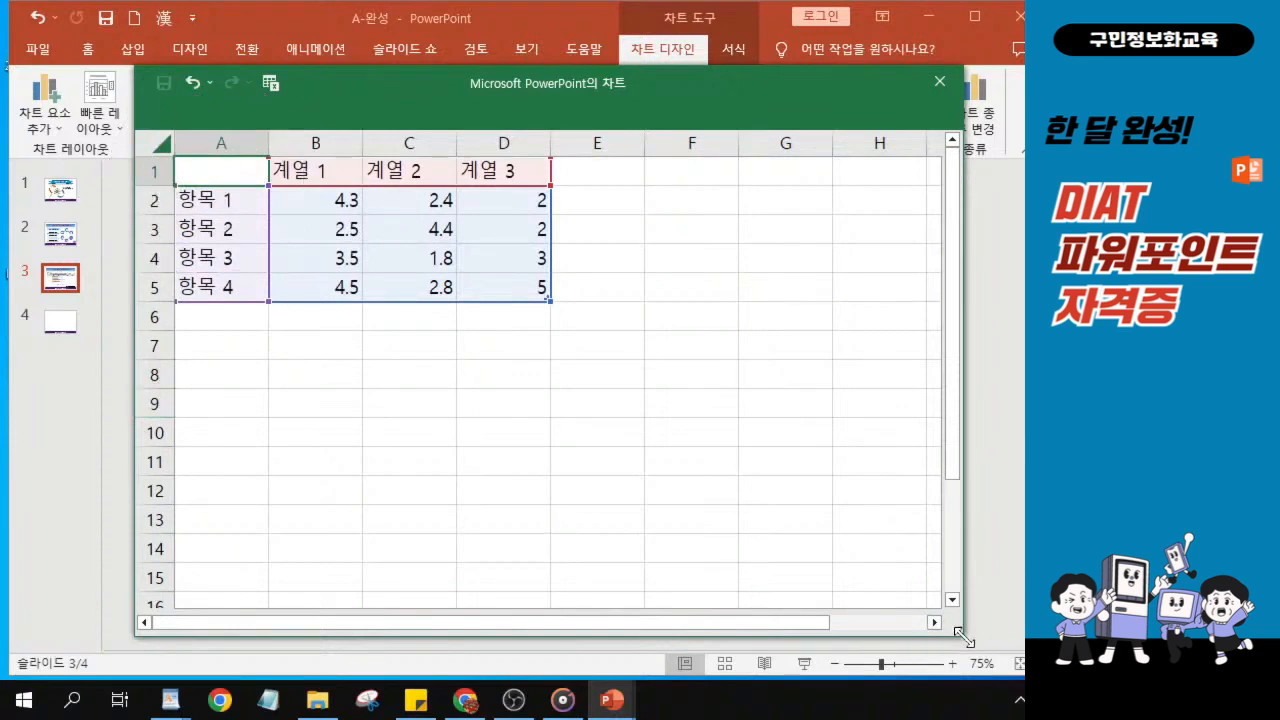
{"action": "left_click_drag", "start_coordinate": [965, 637], "coordinate": [963, 608]}
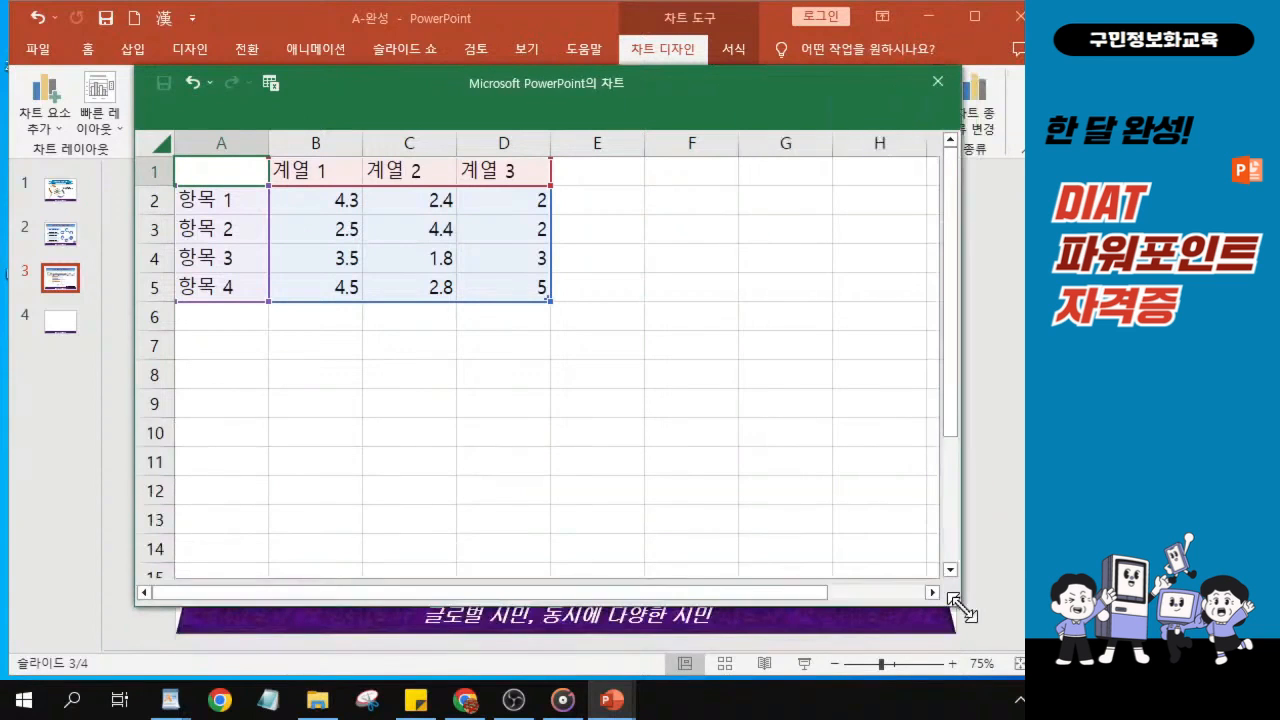
Paste the copied slide table into the chart data sheet starting at cell A1.
{"action": "left_click", "coordinate": [210, 173]}
{"action": "scroll", "coordinate": [210, 173], "scroll_direction": "up", "scroll_amount": 1}
{"action": "left_click", "coordinate": [211, 173]}
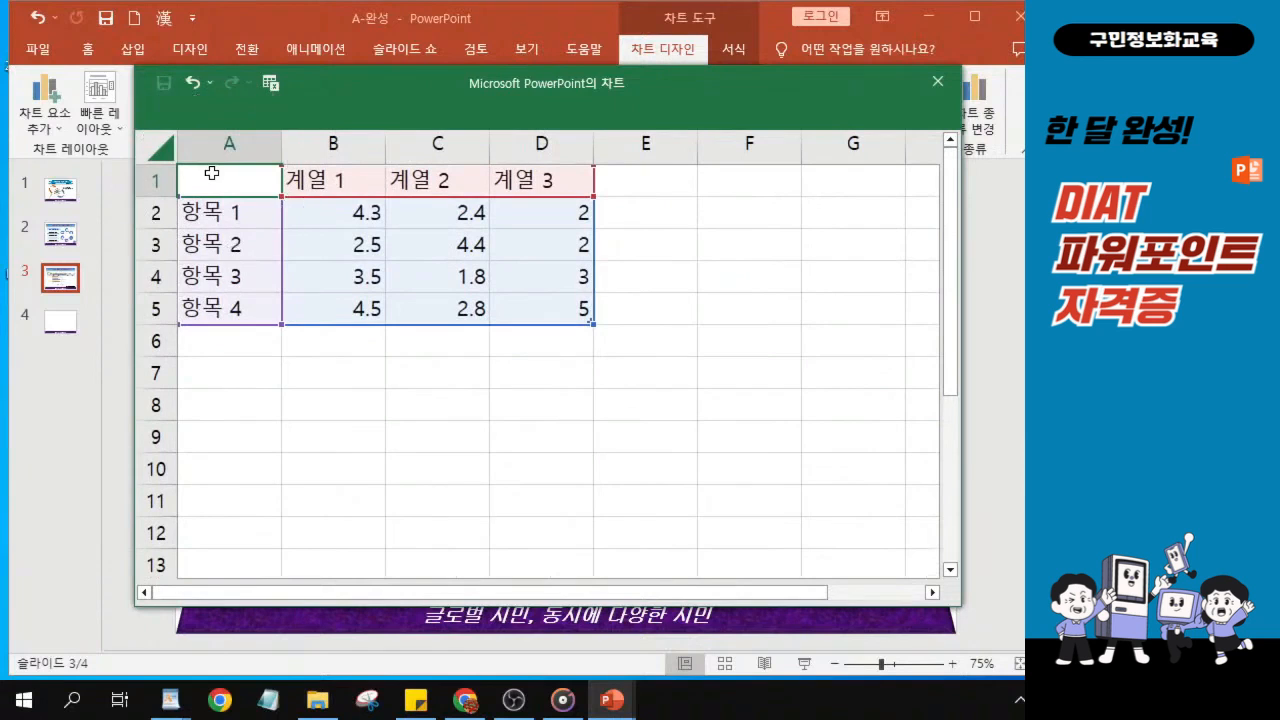
{"action": "left_click", "coordinate": [221, 185]}
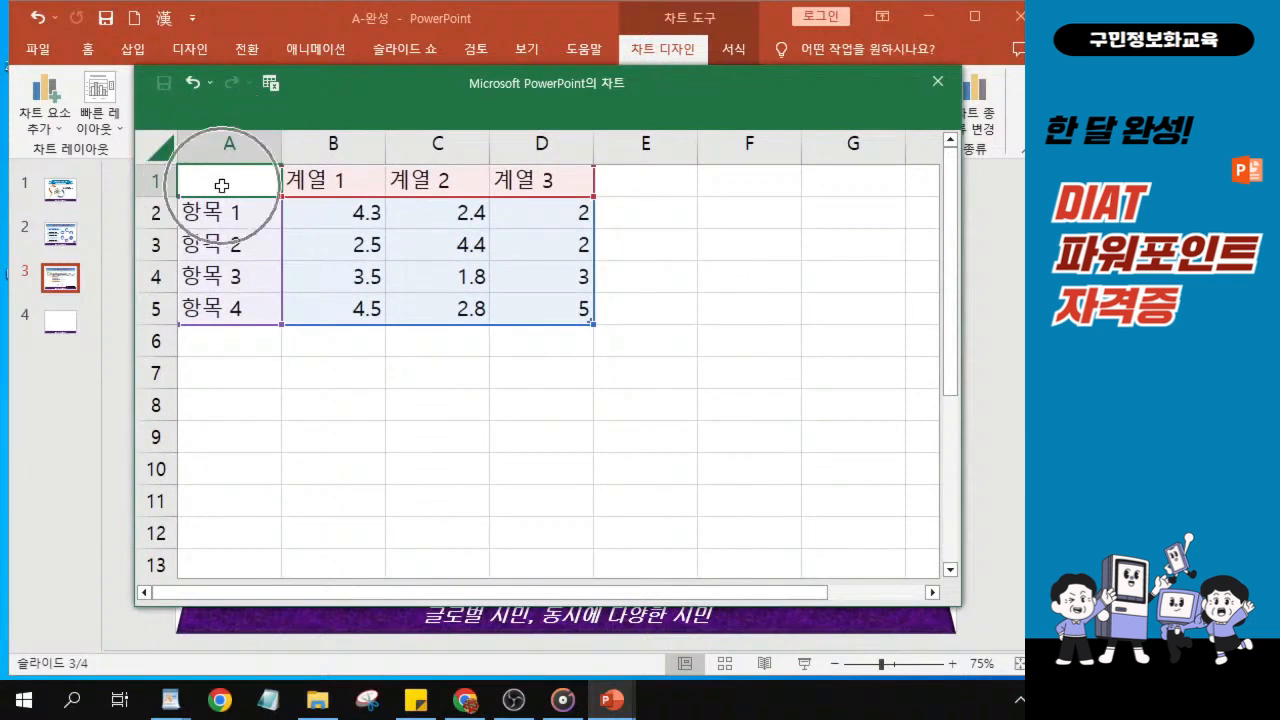
{"action": "left_click", "coordinate": [221, 185]}
{"action": "left_click", "coordinate": [221, 185]}
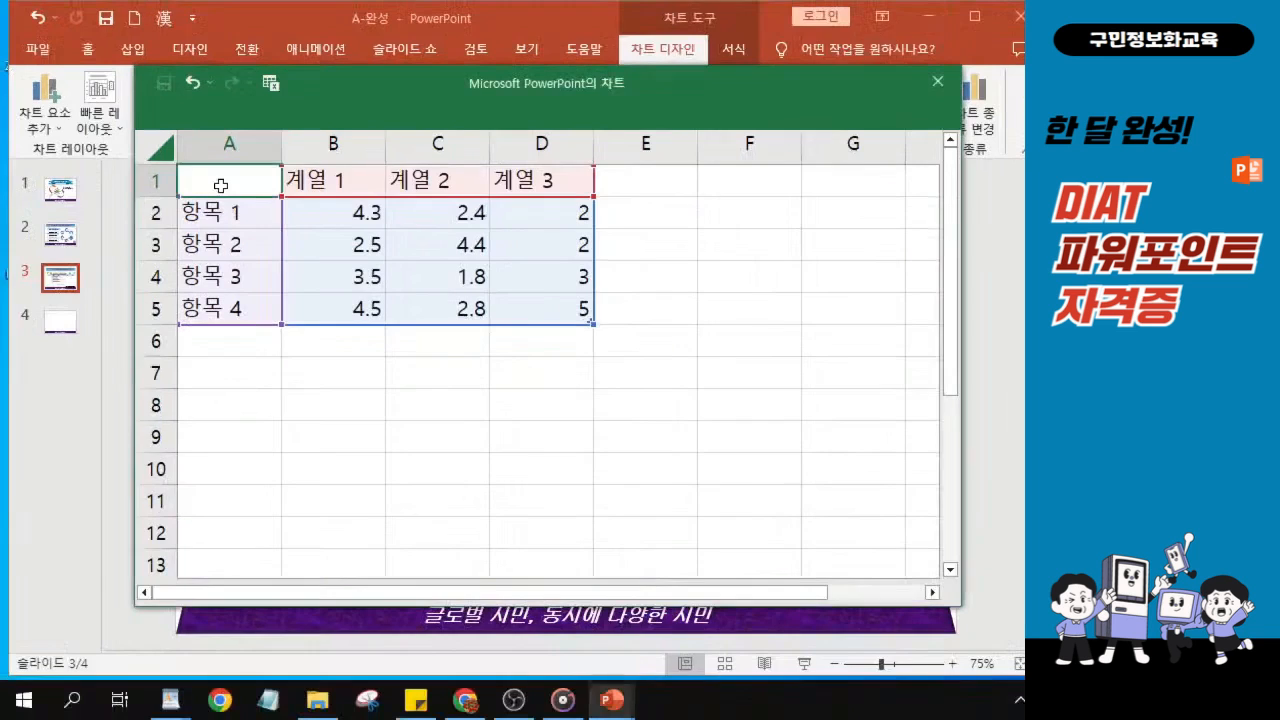
{"action": "key", "text": "ctrl+v"}
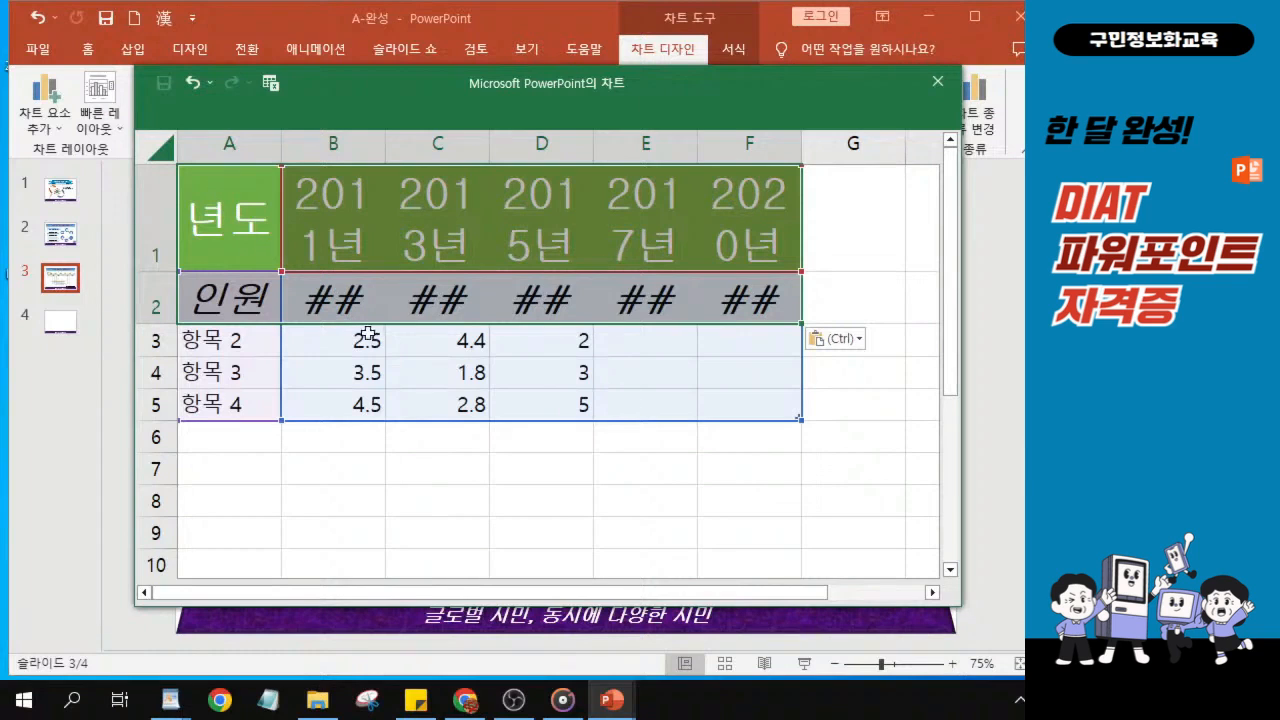
Delete the leftover sample rows 3 to 5 (항목 2 to 항목 4) from the chart data sheet.
{"action": "key", "text": "ctrl"}
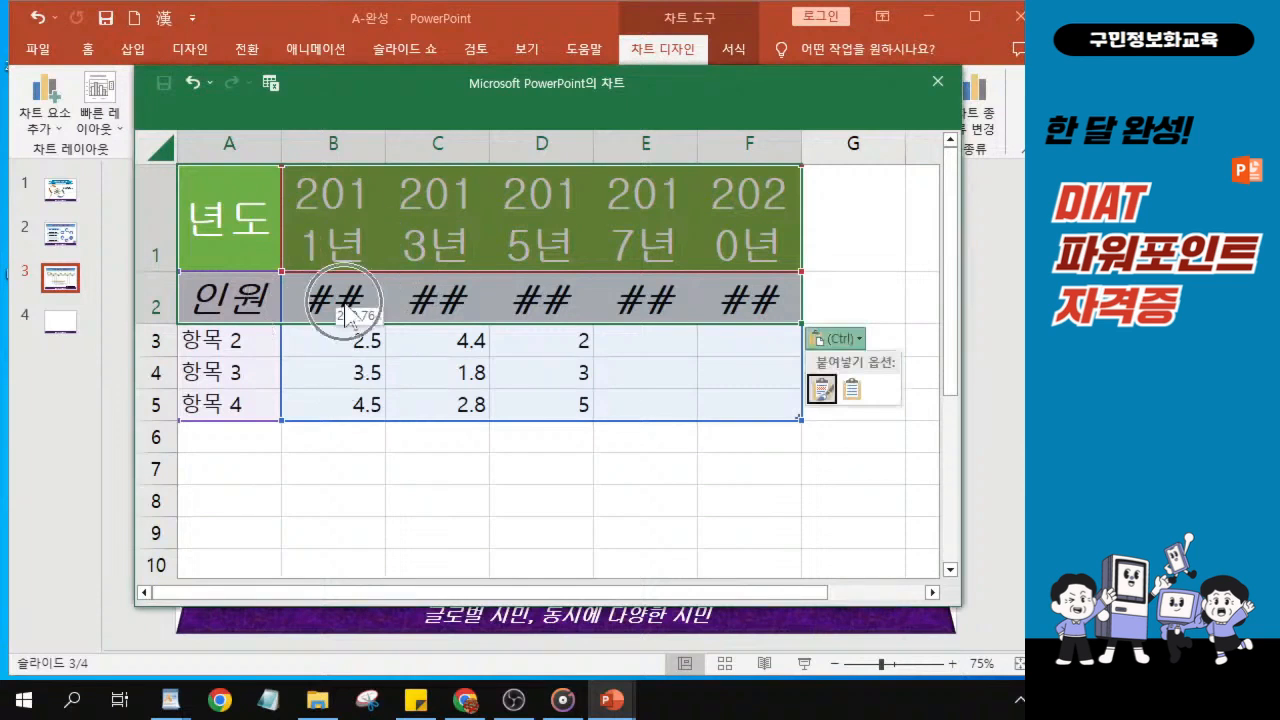
{"action": "key", "text": "ctrl"}
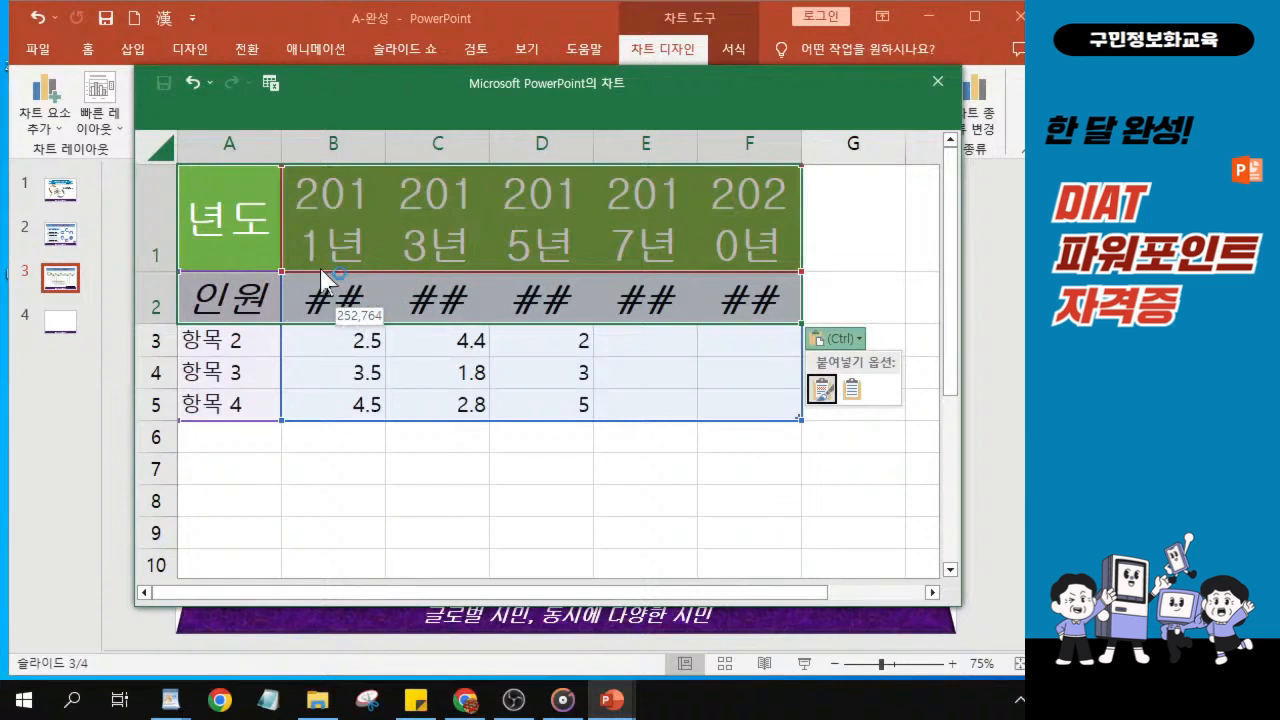
{"action": "key", "text": "ctrl"}
{"action": "left_click", "coordinate": [153, 340]}
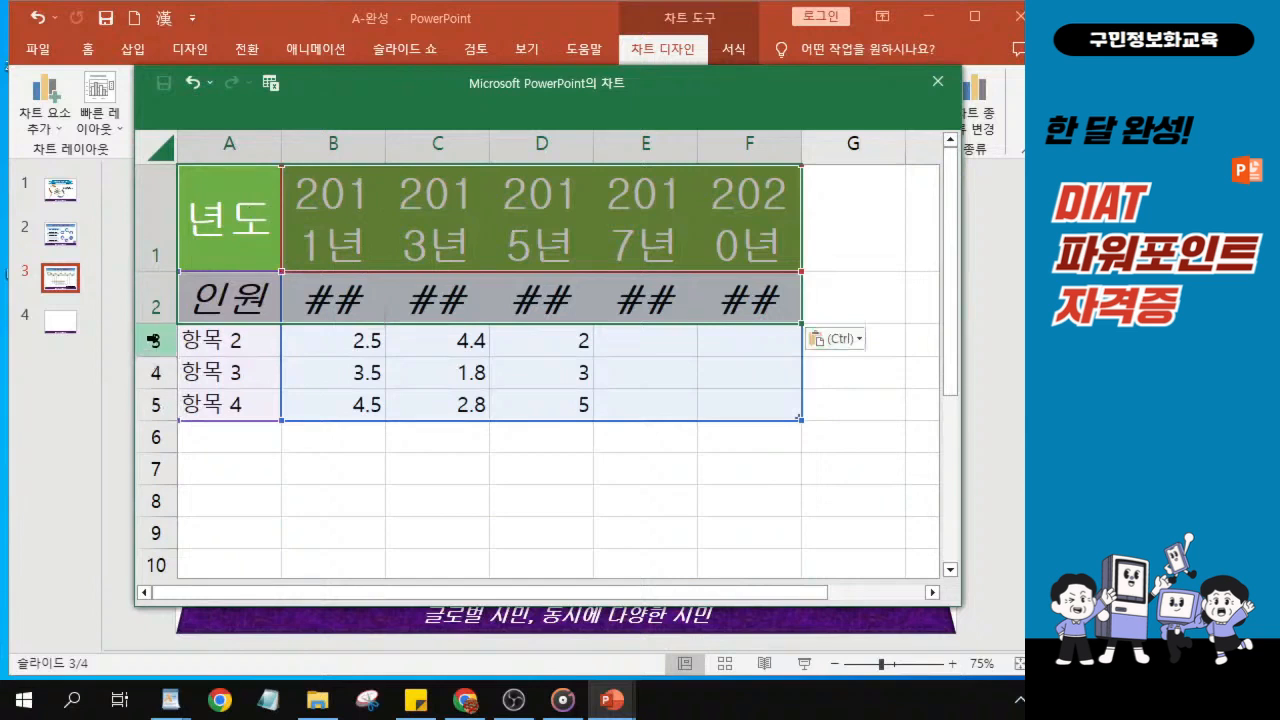
{"action": "left_click", "coordinate": [153, 340]}
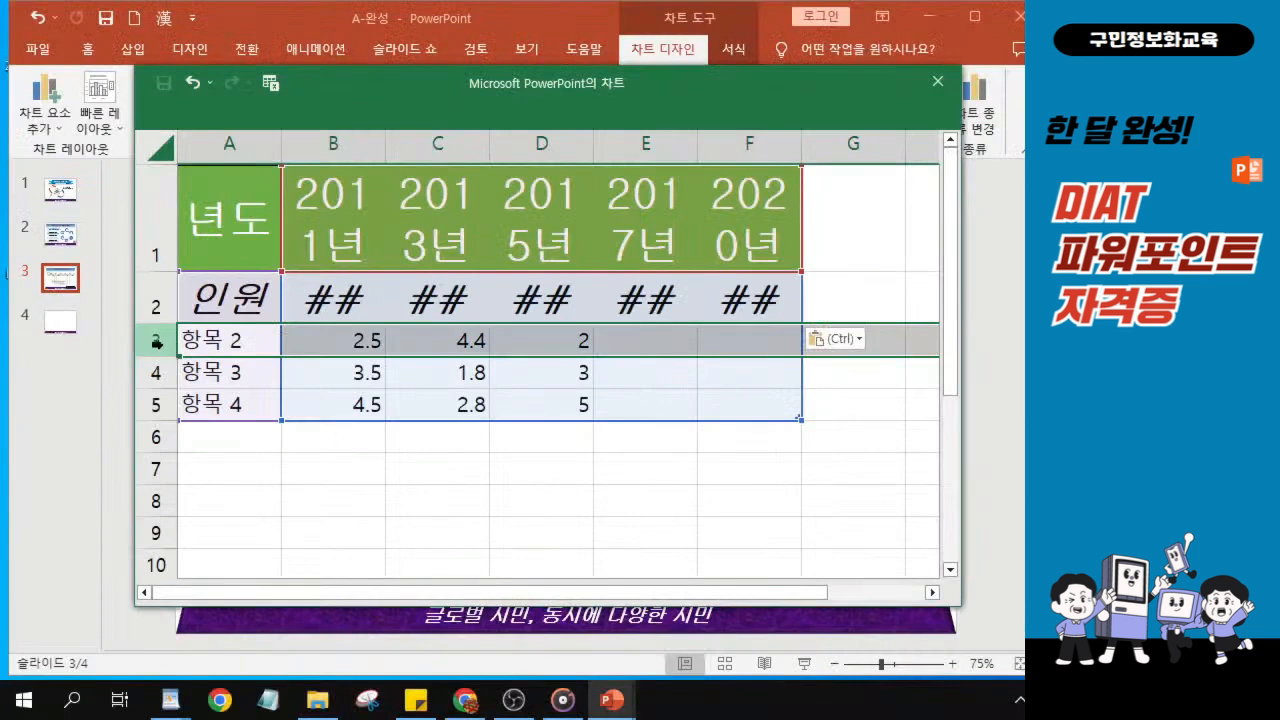
{"action": "key", "text": "ctrl"}
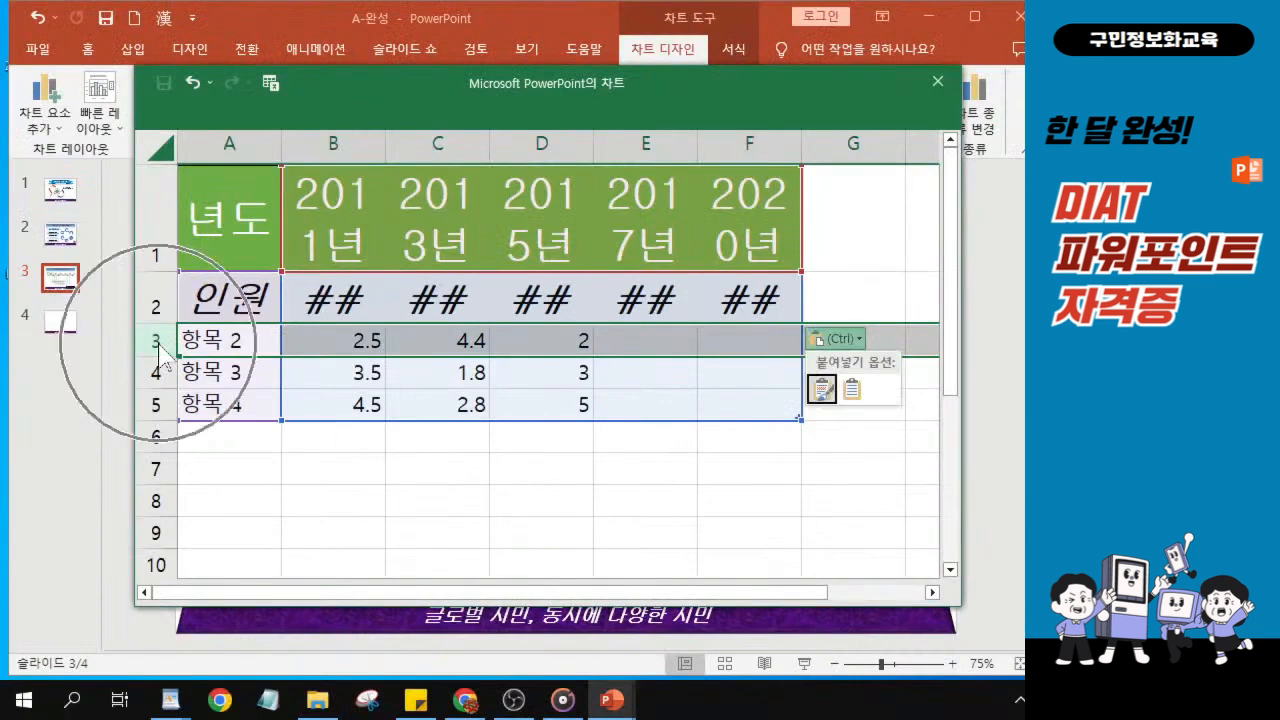
{"action": "left_click", "coordinate": [159, 345]}
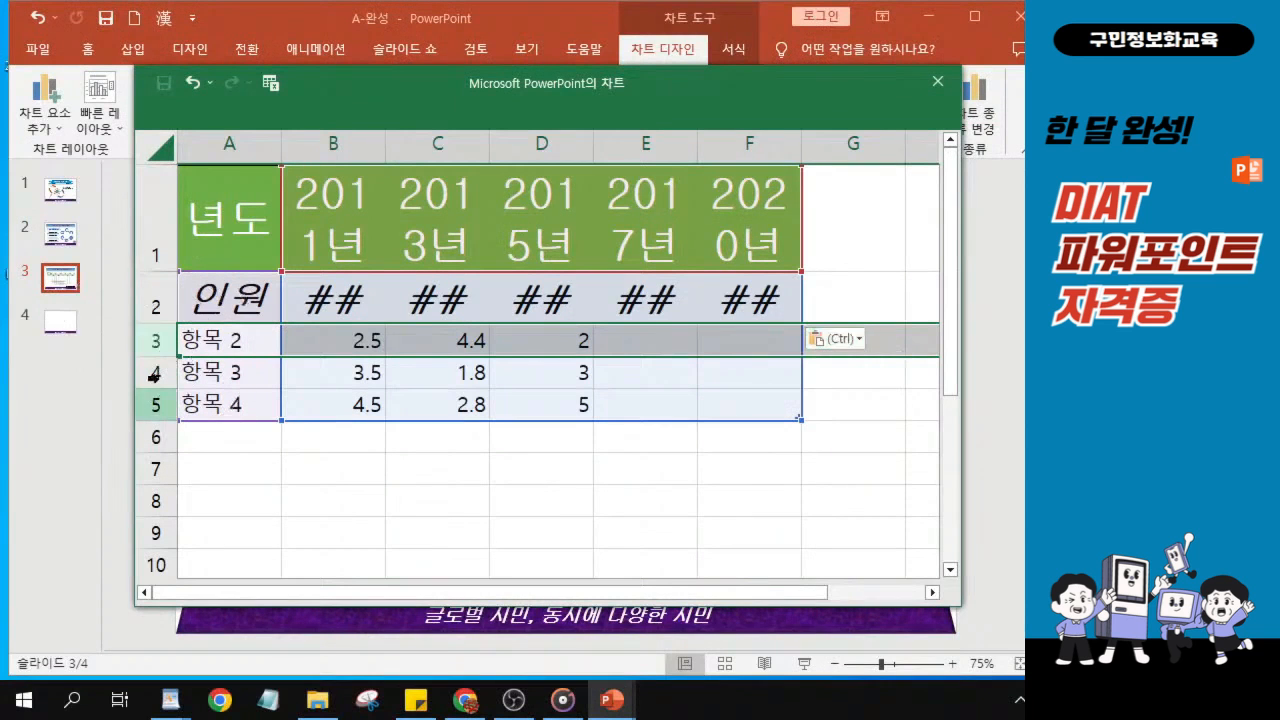
{"action": "left_click_drag", "start_coordinate": [159, 358], "coordinate": [150, 411]}
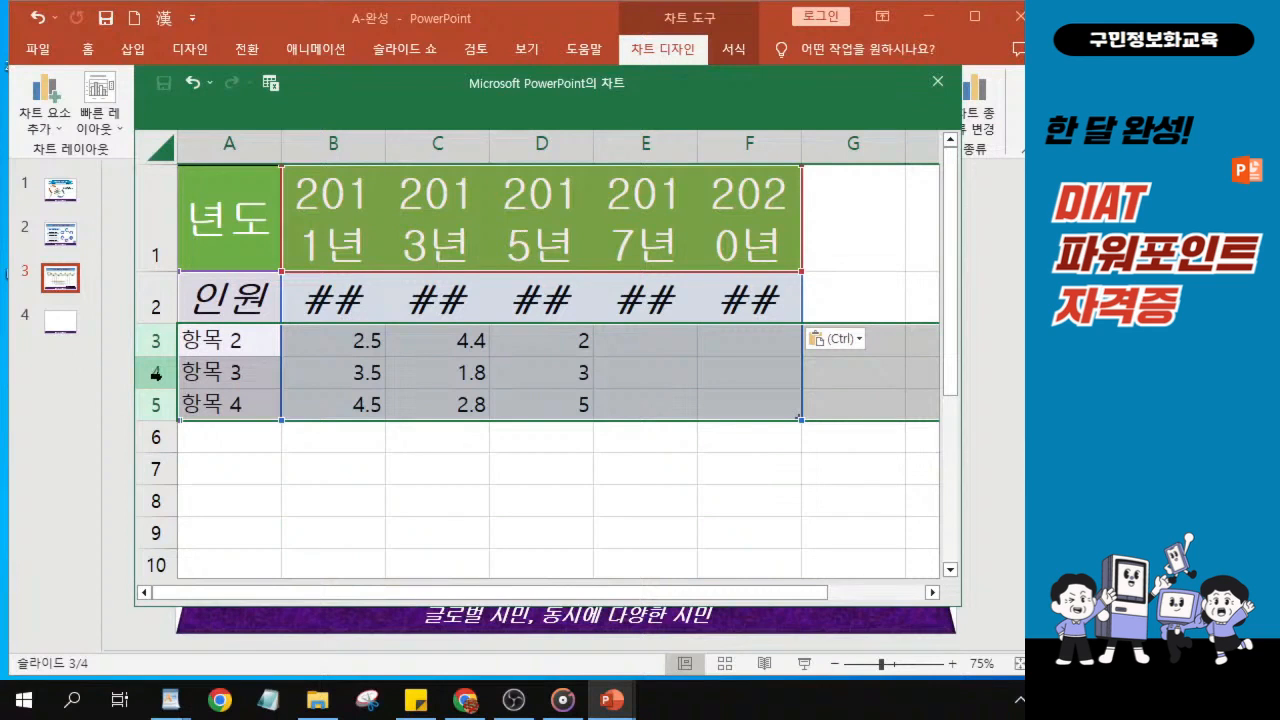
{"action": "right_click", "coordinate": [156, 375]}
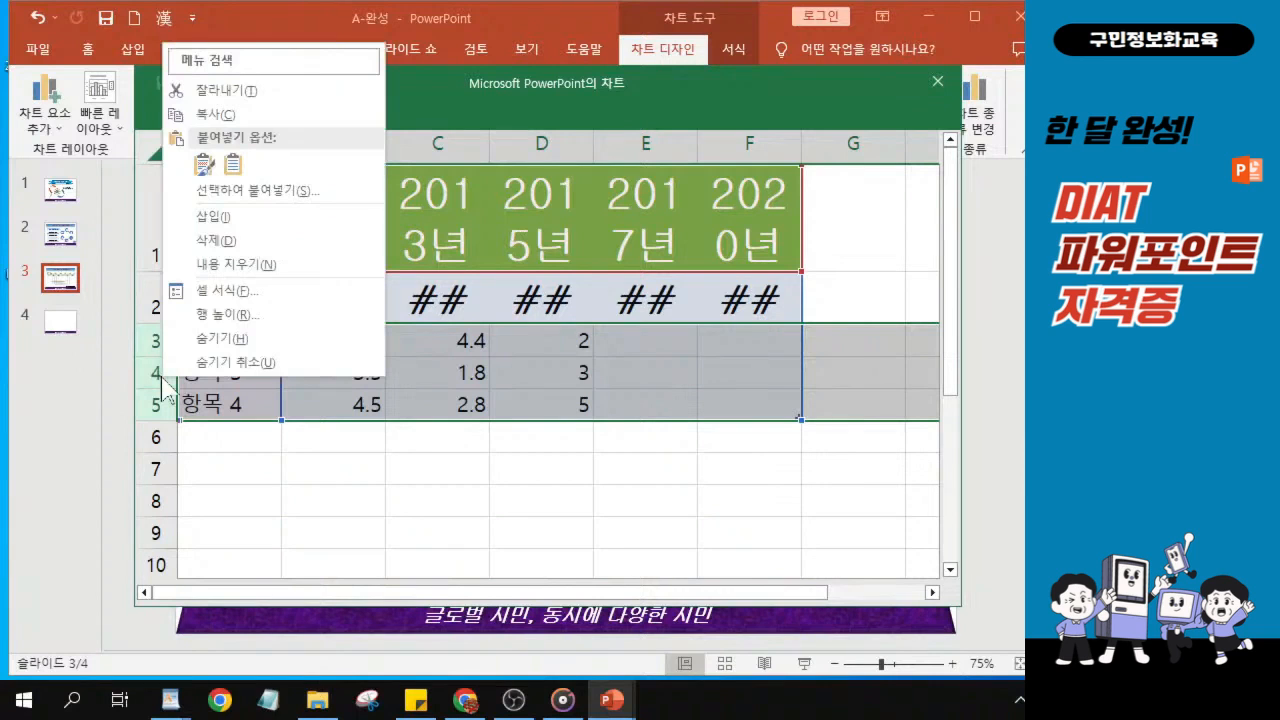
{"action": "left_click", "coordinate": [223, 245]}
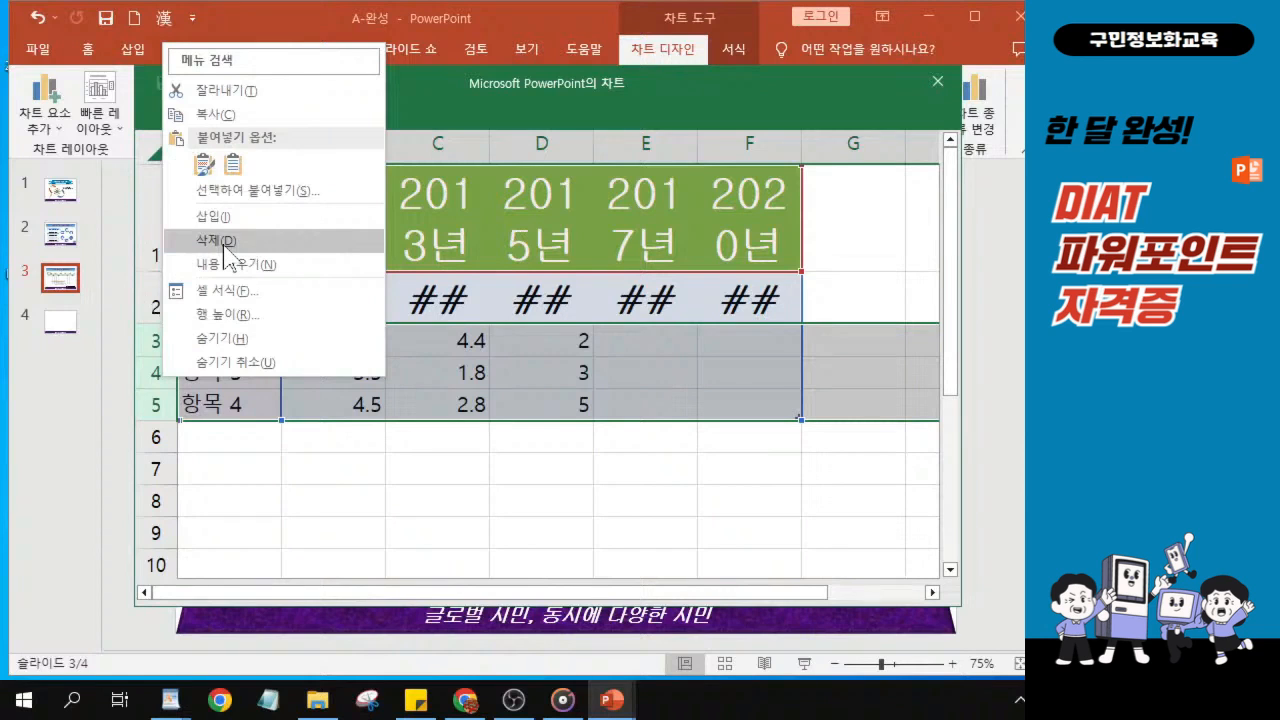
{"action": "left_click", "coordinate": [214, 241]}
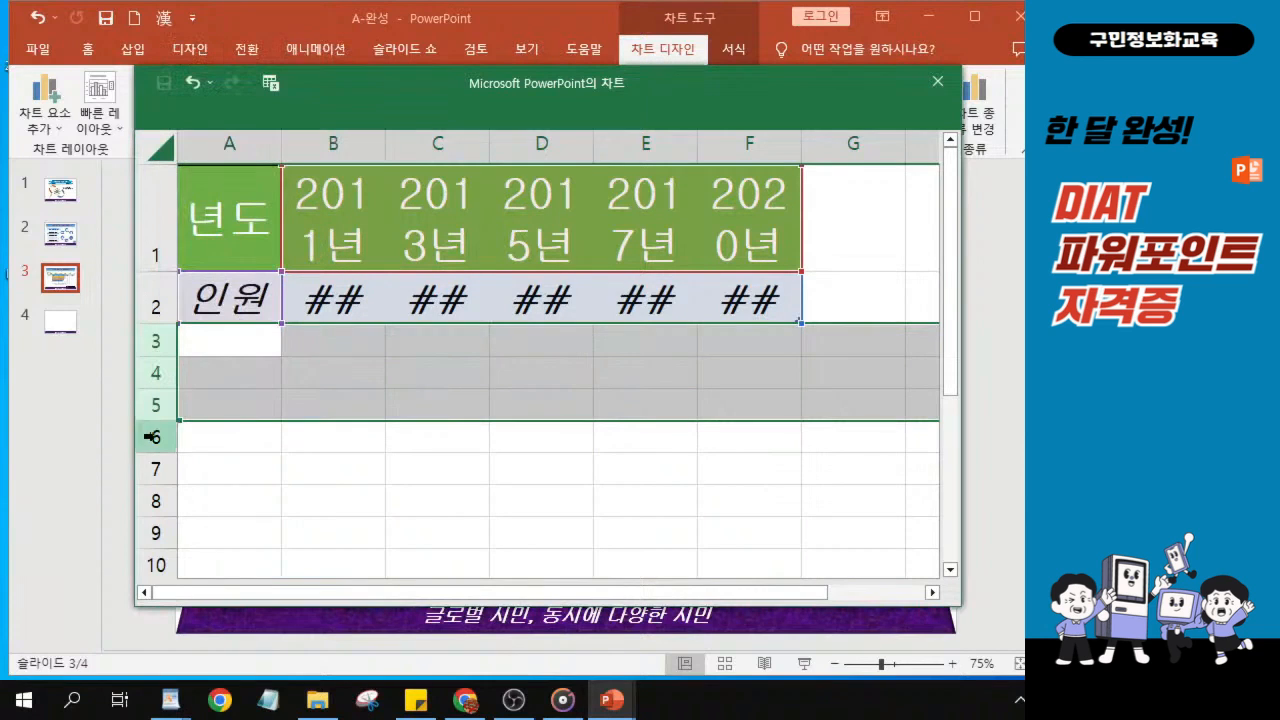
Select columns B through F, which hold the yearly figures, in the chart data sheet.
{"action": "left_click", "coordinate": [416, 373]}
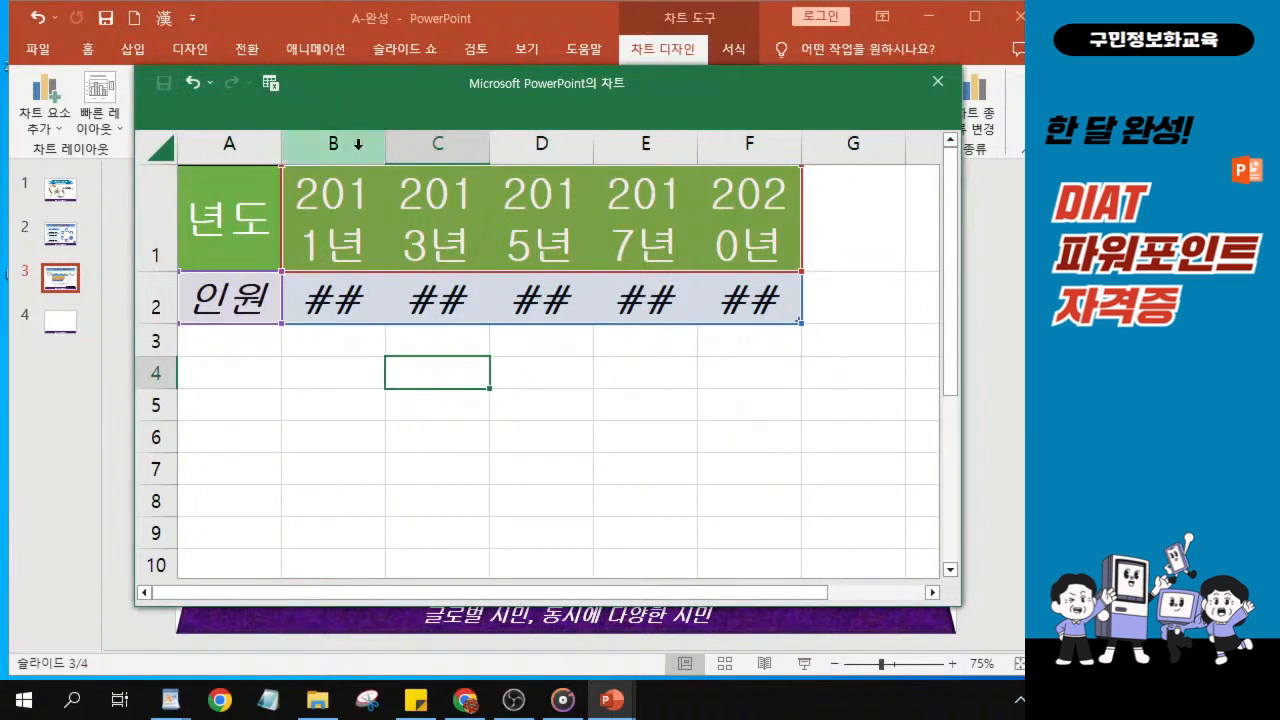
{"action": "left_click_drag", "start_coordinate": [367, 145], "coordinate": [745, 148]}
{"action": "left_click_drag", "start_coordinate": [639, 148], "coordinate": [737, 137]}
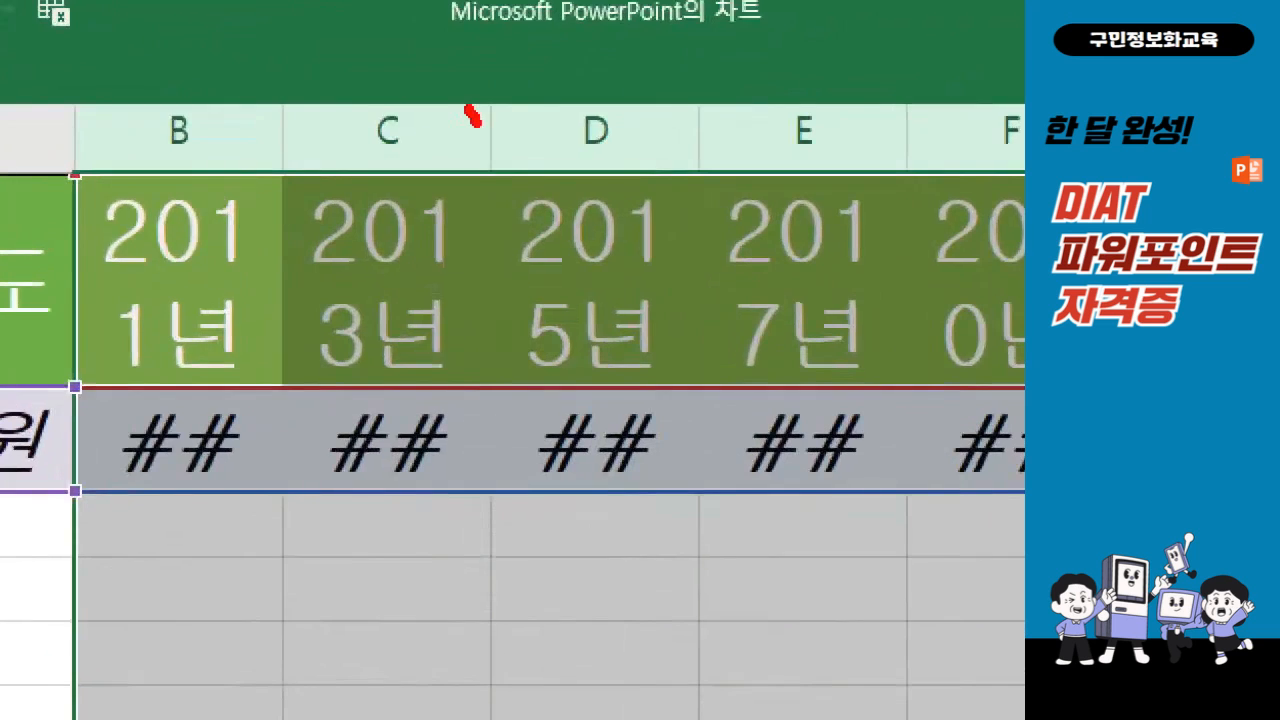
{"action": "left_click_drag", "start_coordinate": [476, 123], "coordinate": [548, 80]}
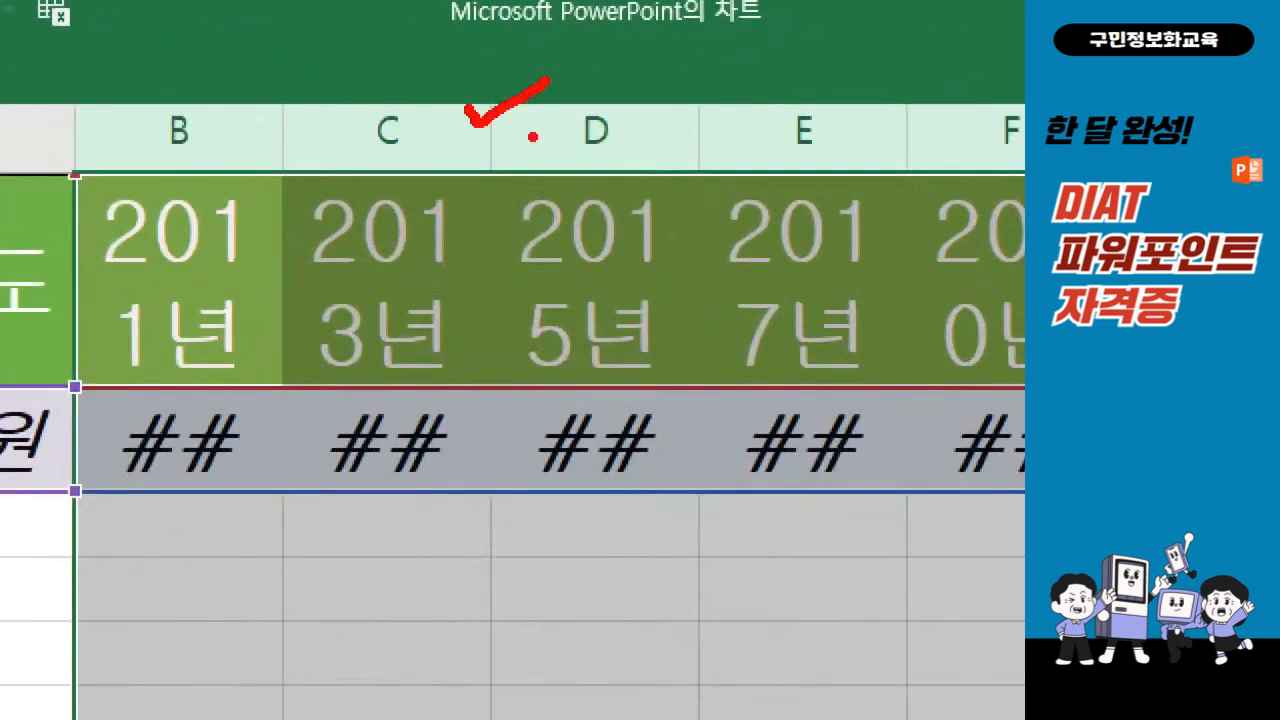
{"action": "left_click_drag", "start_coordinate": [473, 167], "coordinate": [530, 172]}
{"action": "left_click_drag", "start_coordinate": [672, 170], "coordinate": [716, 171]}
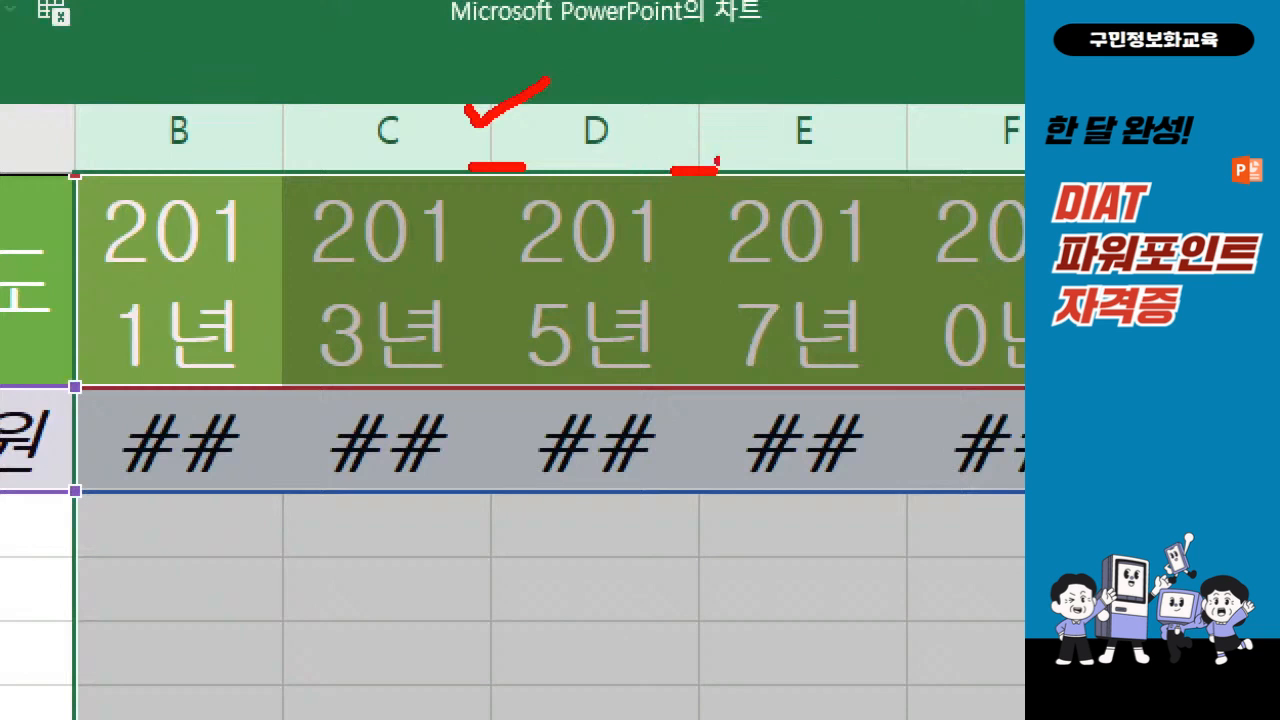
{"action": "left_click_drag", "start_coordinate": [691, 109], "coordinate": [765, 57]}
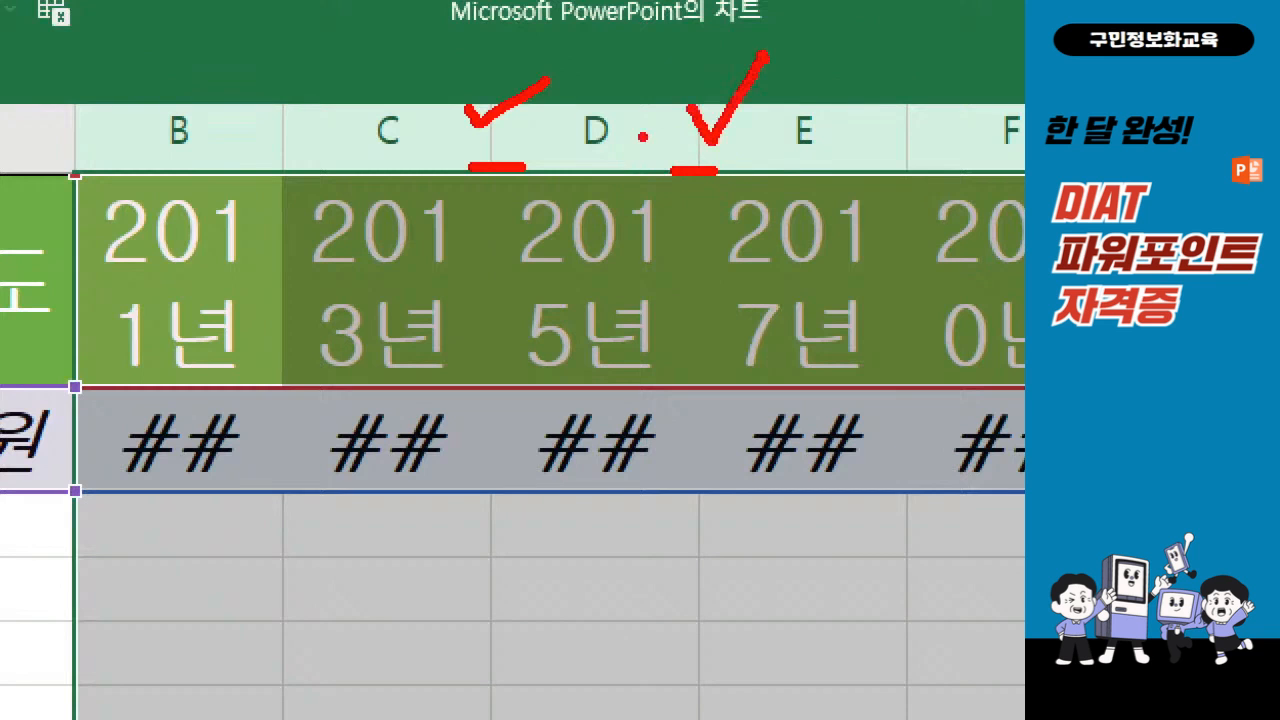
{"action": "key", "text": "Escape"}
{"action": "key", "text": "ctrl"}
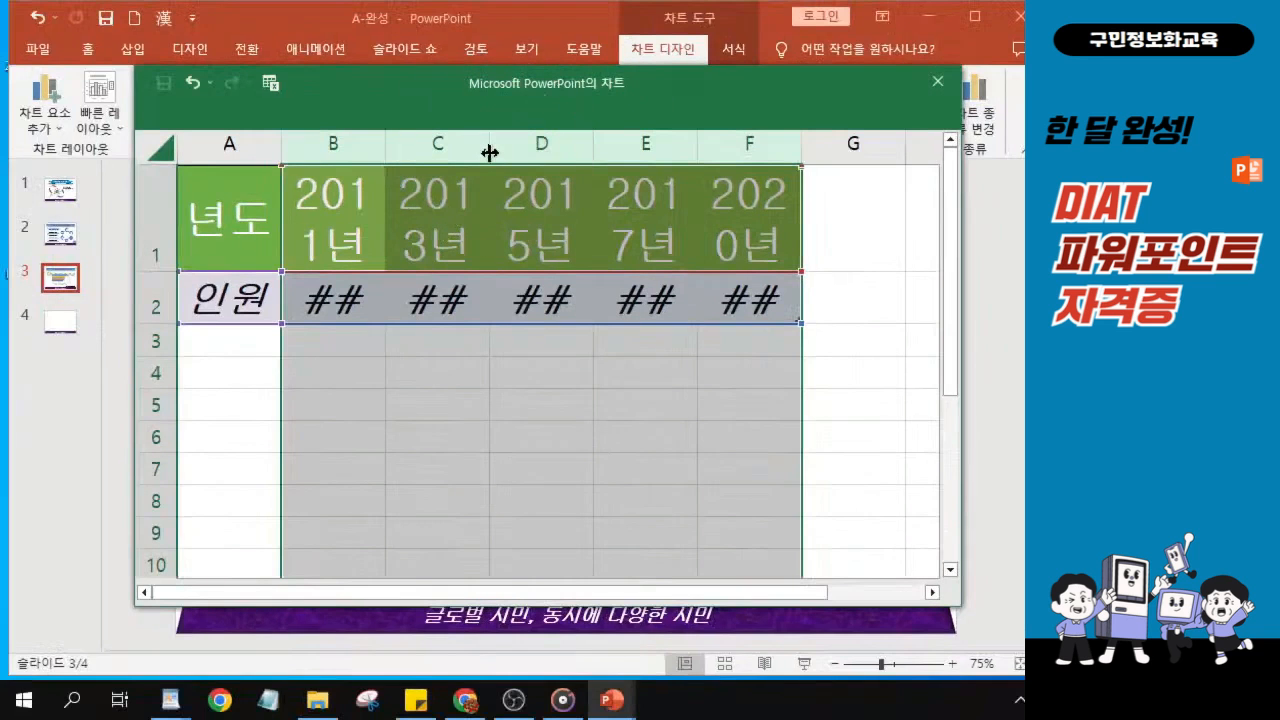
Auto-fit the selected columns B through F so the years and figures fit on one line.
{"action": "double_click", "coordinate": [489, 147]}
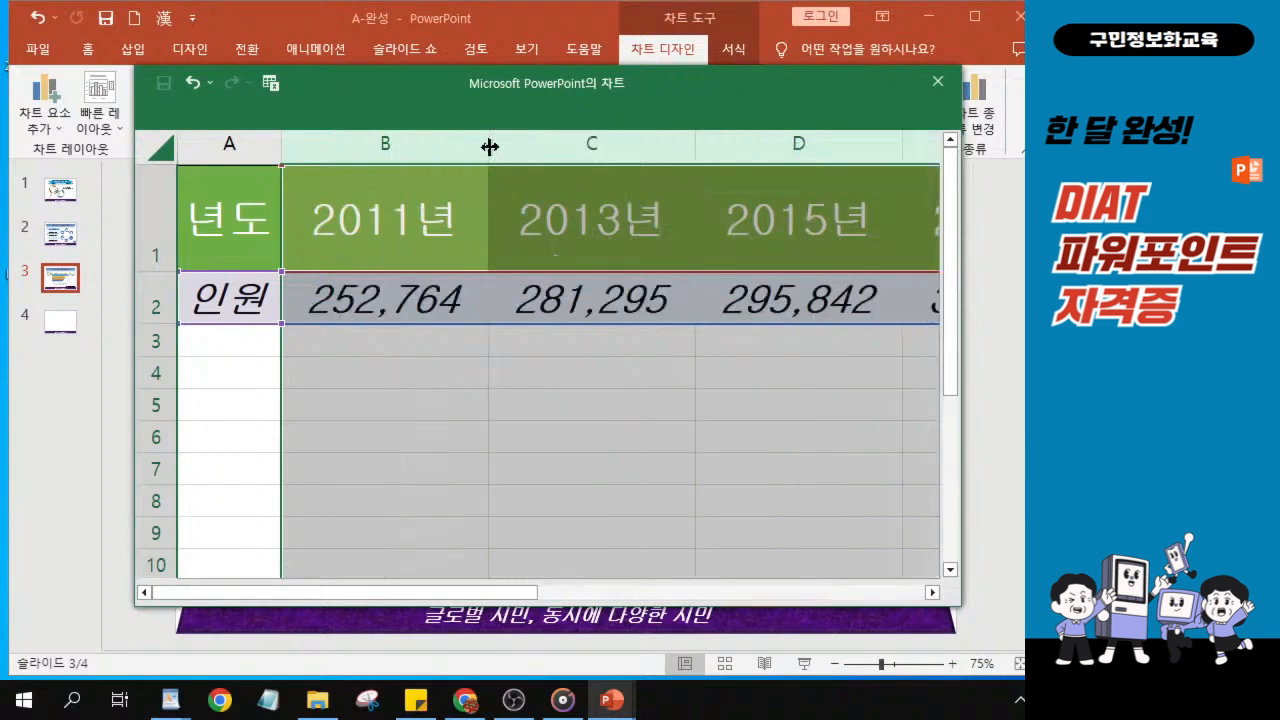
{"action": "key", "text": "ctrl"}
{"action": "key", "text": "ctrl"}
{"action": "mouse_move", "coordinate": [489, 147]}
{"action": "left_mouse_down"}
{"action": "mouse_move", "coordinate": [551, 148]}
{"action": "mouse_move", "coordinate": [491, 149]}
{"action": "left_mouse_up"}
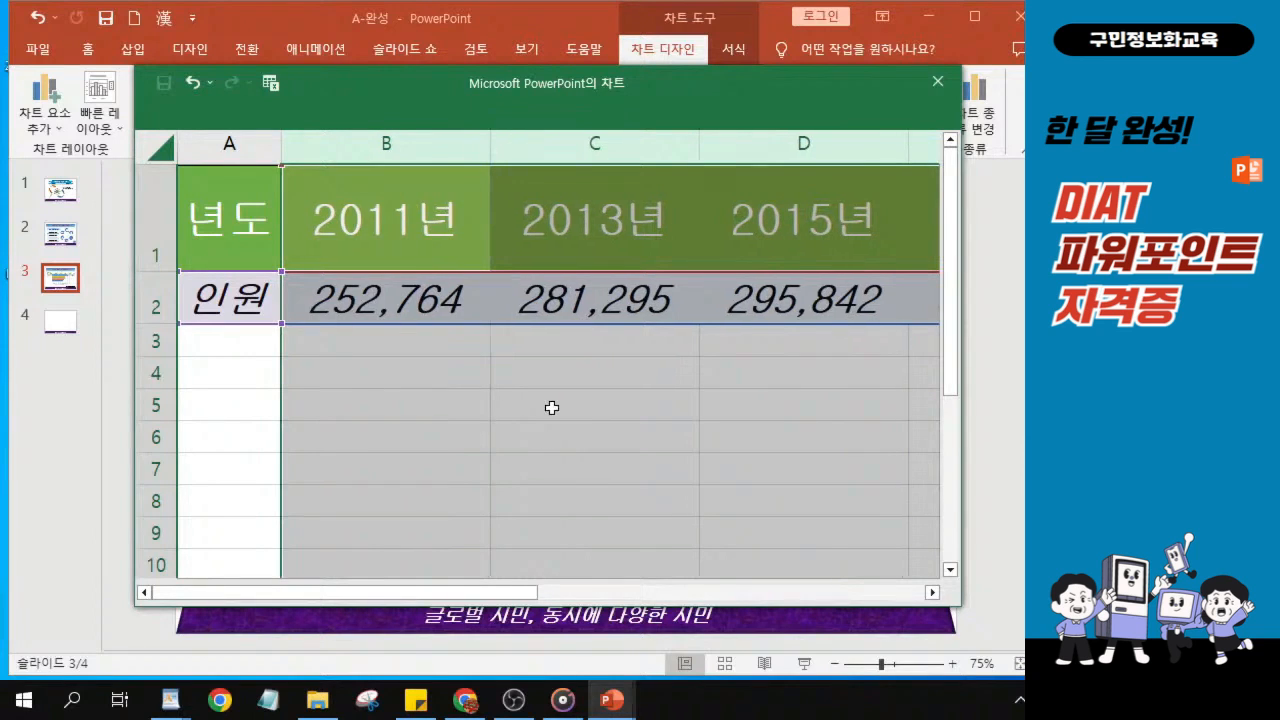
Deselect the columns and move the chart data window aside to uncover the bar chart on the slide.
{"action": "left_click", "coordinate": [466, 436]}
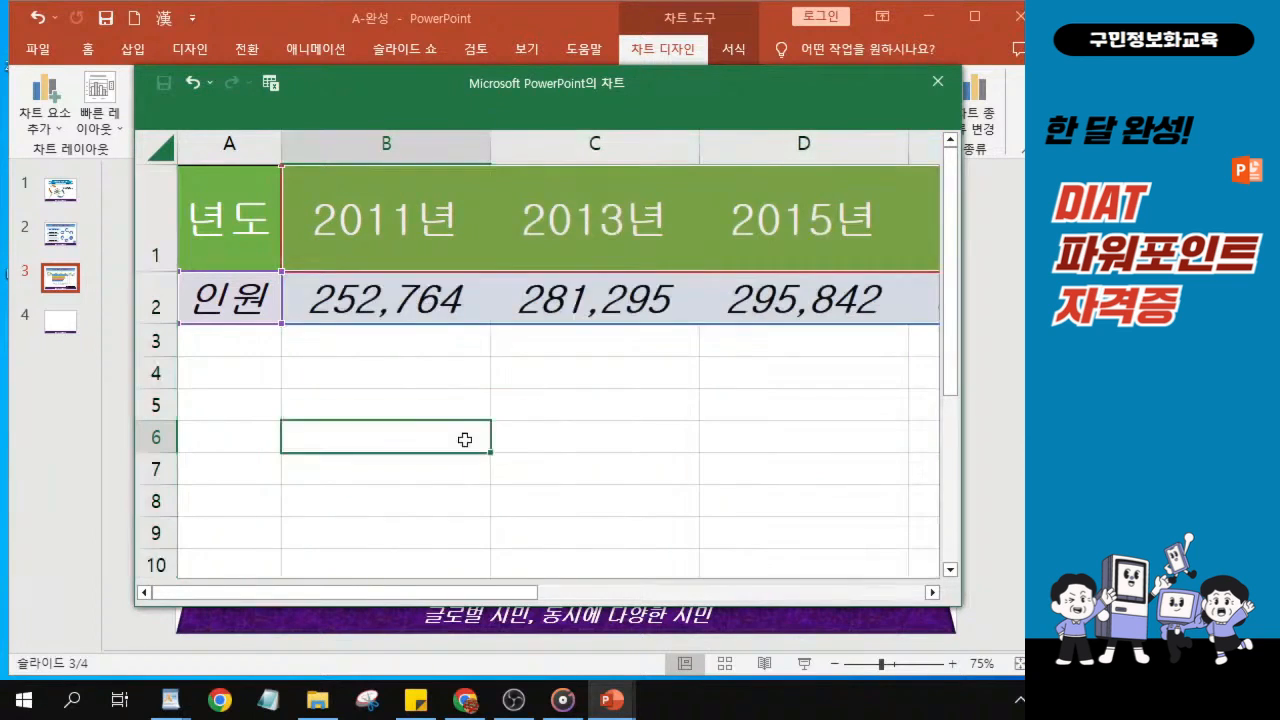
{"action": "left_click", "coordinate": [288, 394]}
{"action": "left_click", "coordinate": [486, 458]}
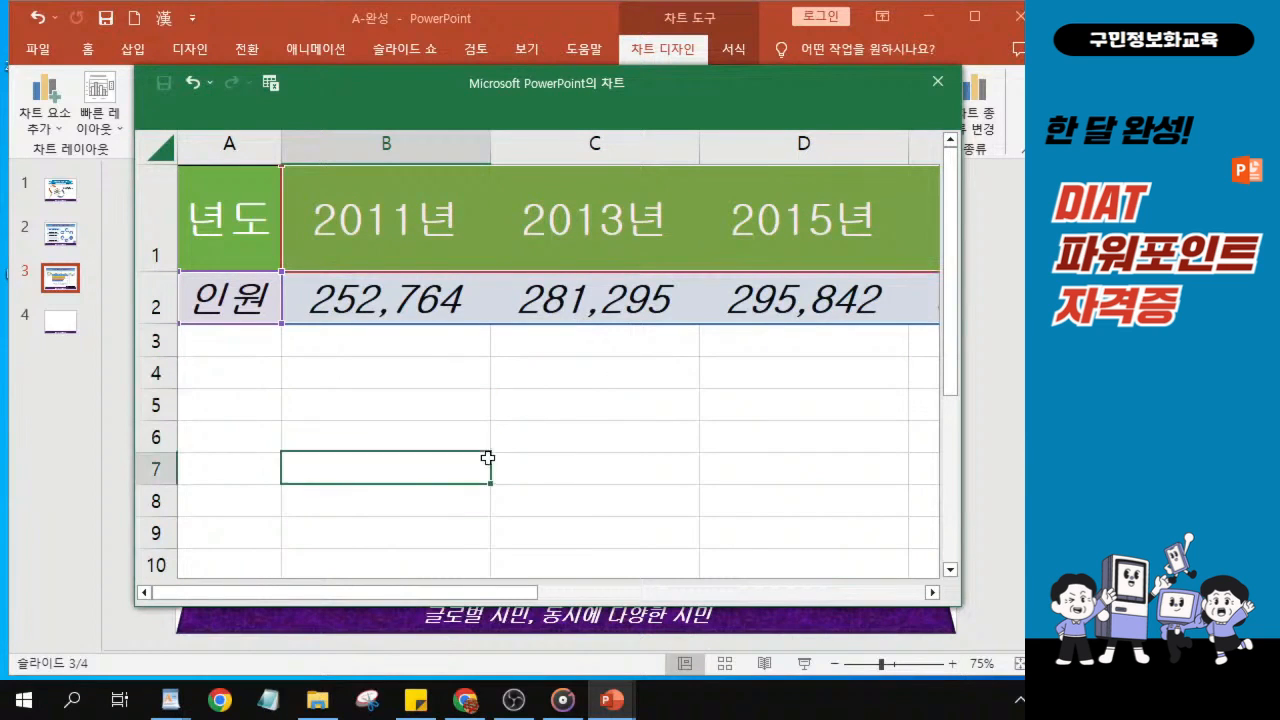
{"action": "left_click_drag", "start_coordinate": [517, 592], "coordinate": [515, 562]}
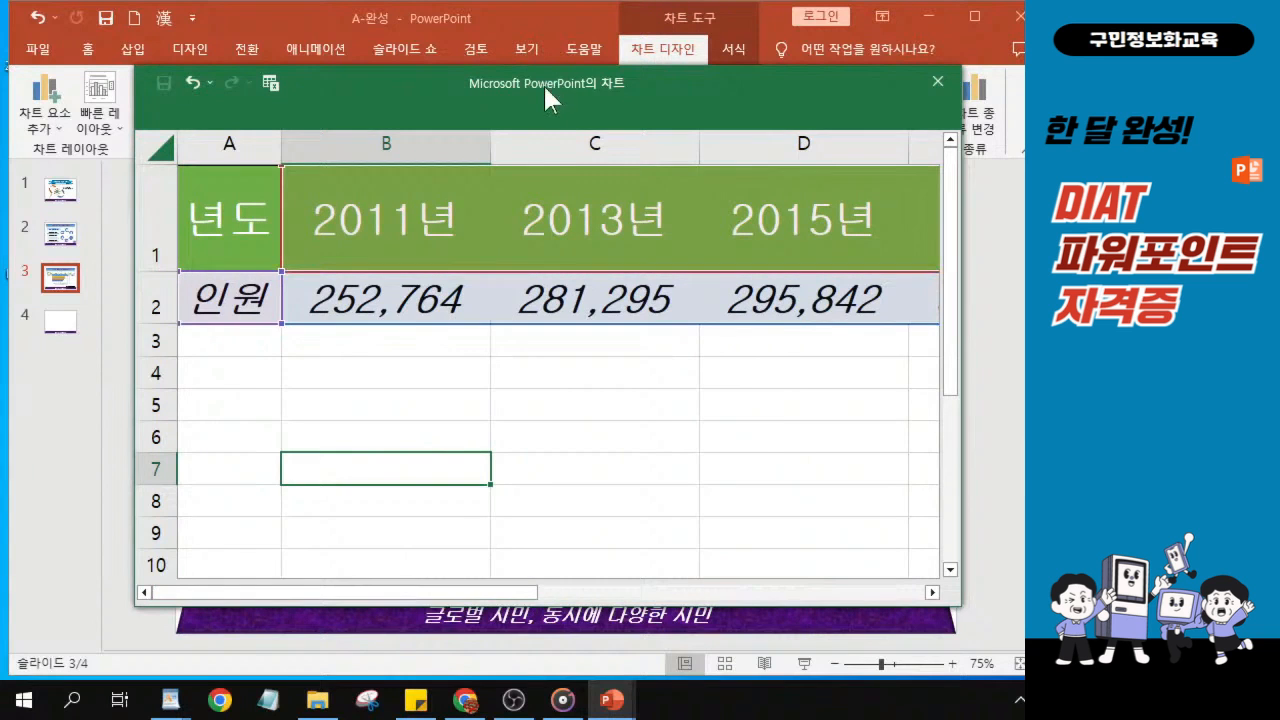
{"action": "left_click_drag", "start_coordinate": [545, 87], "coordinate": [0, 252]}
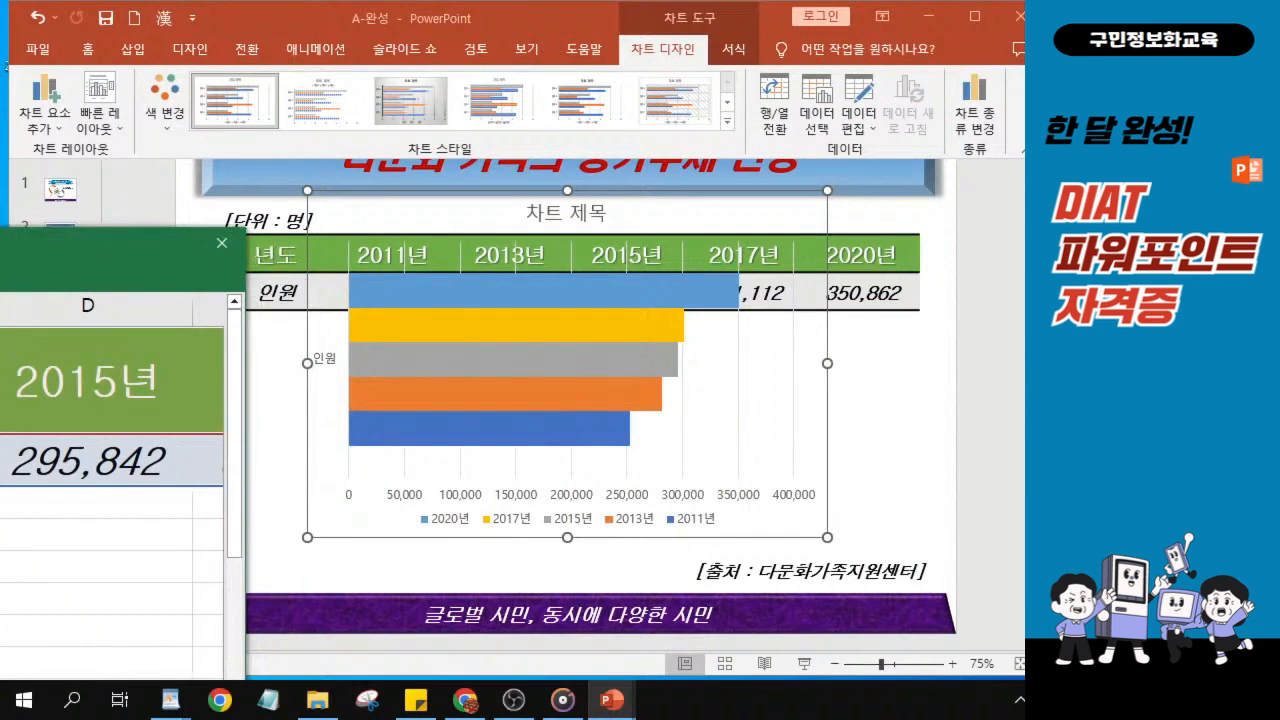
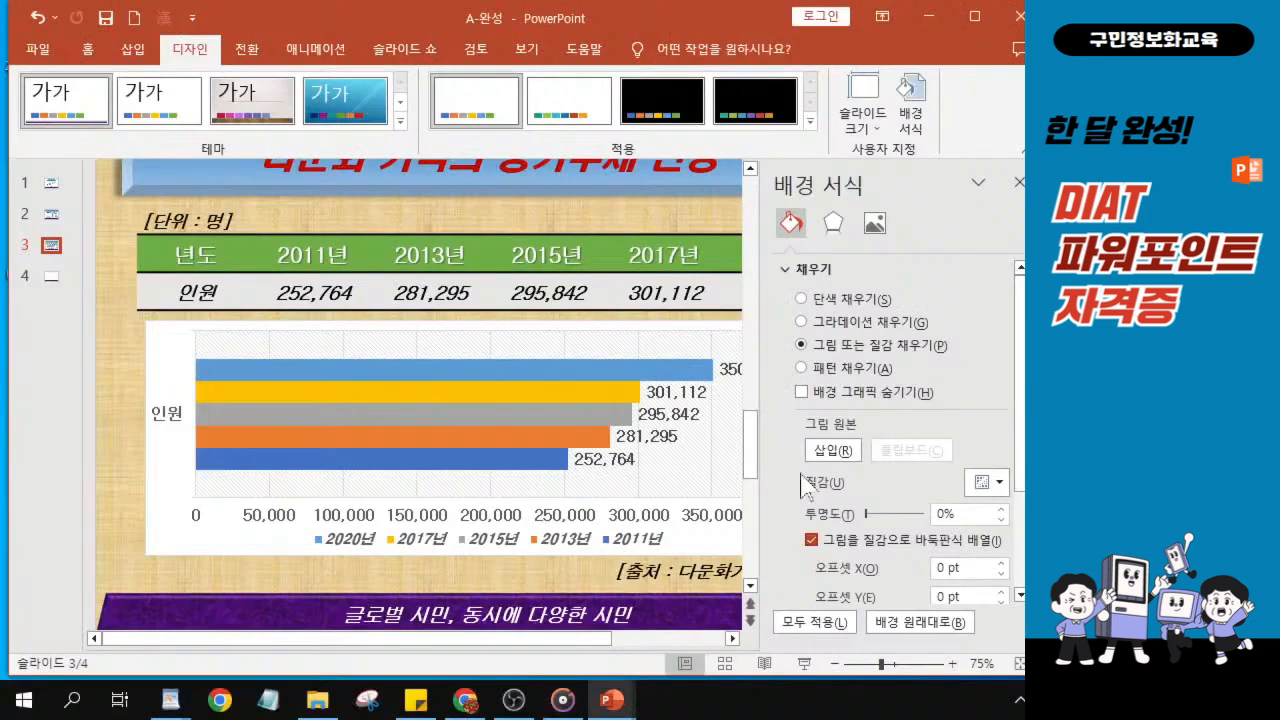
Start inserting a picture from a local file as the background fill of slide 3.
{"action": "left_click", "coordinate": [709, 505]}
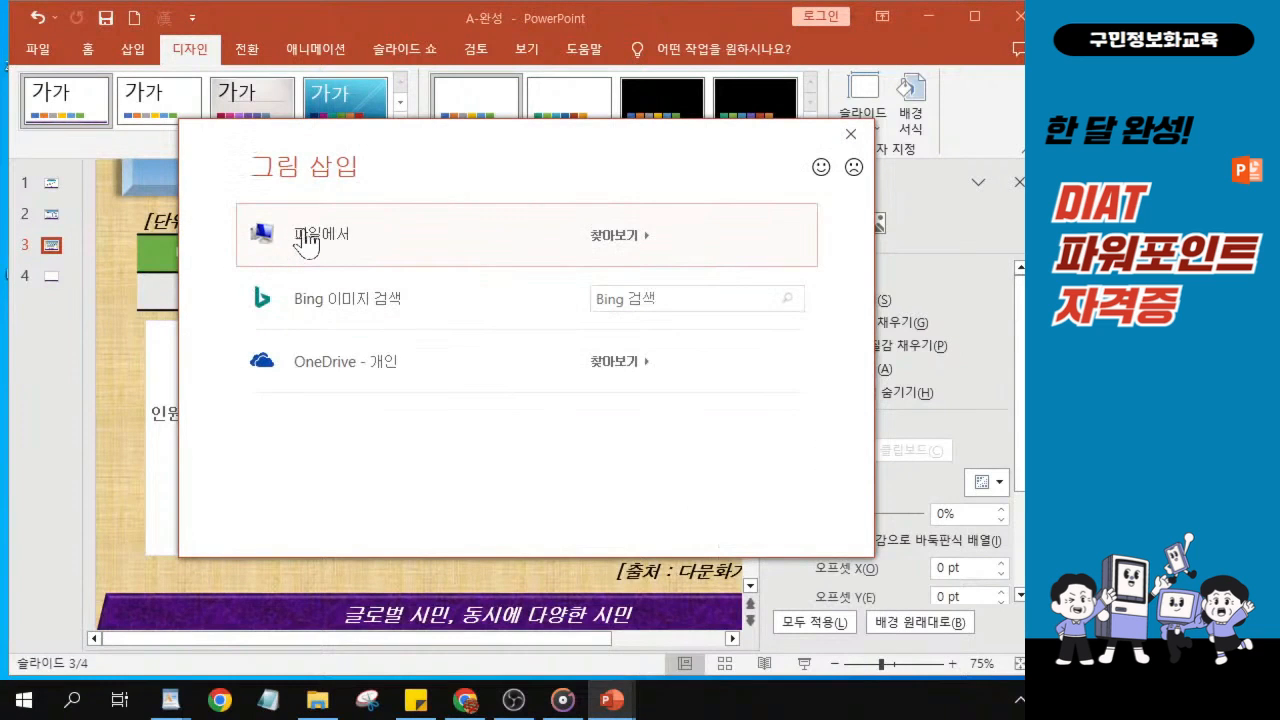
{"action": "left_click", "coordinate": [305, 240]}
{"action": "left_click", "coordinate": [305, 240]}
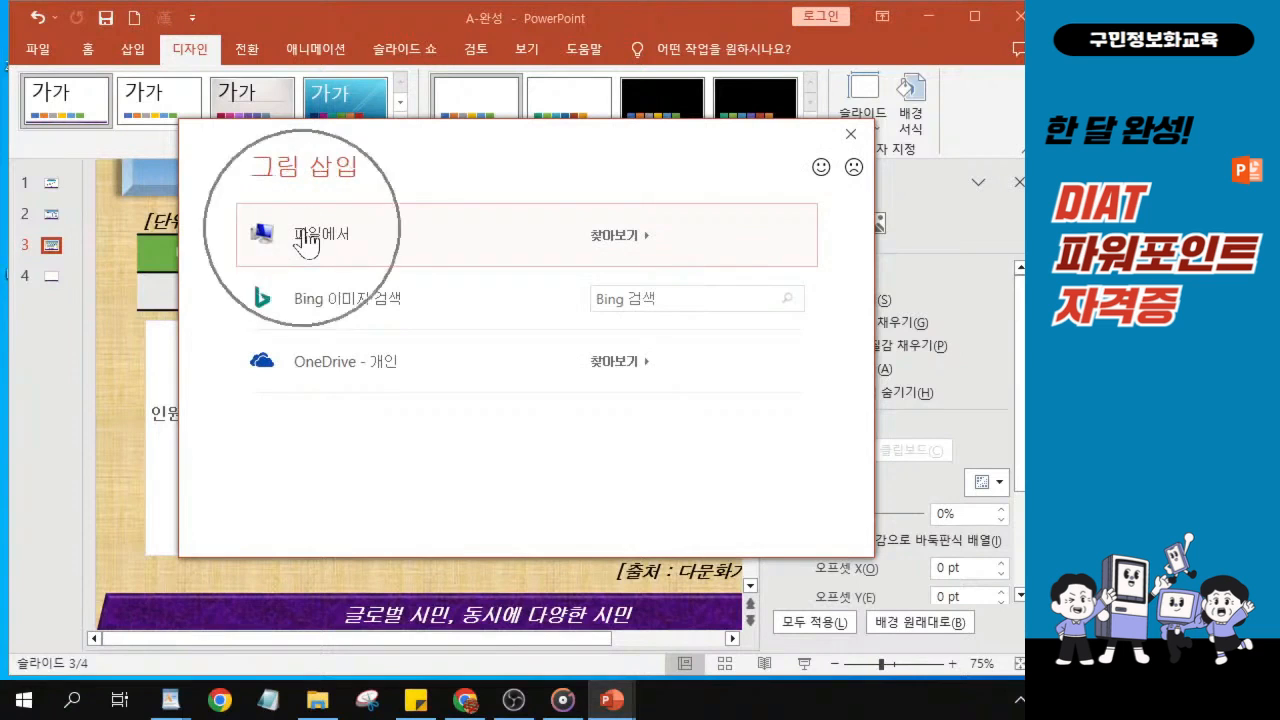
{"action": "left_click", "coordinate": [306, 242]}
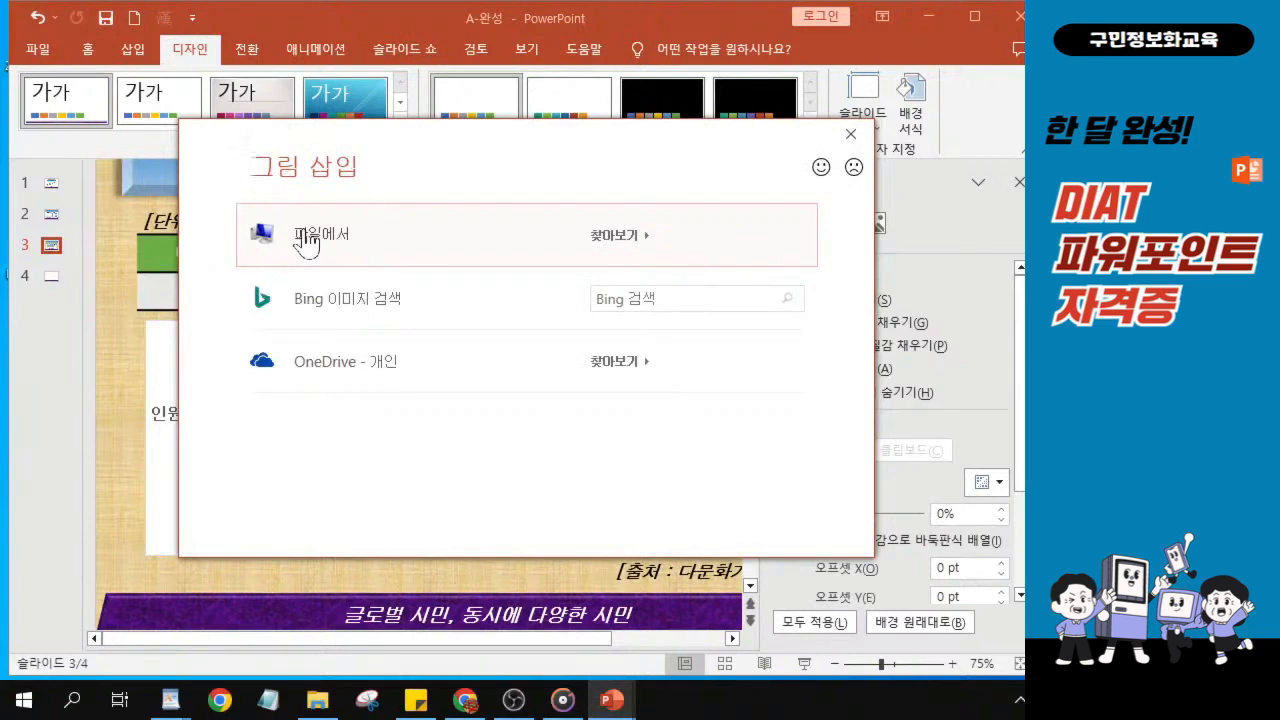
{"action": "left_click", "coordinate": [306, 242]}
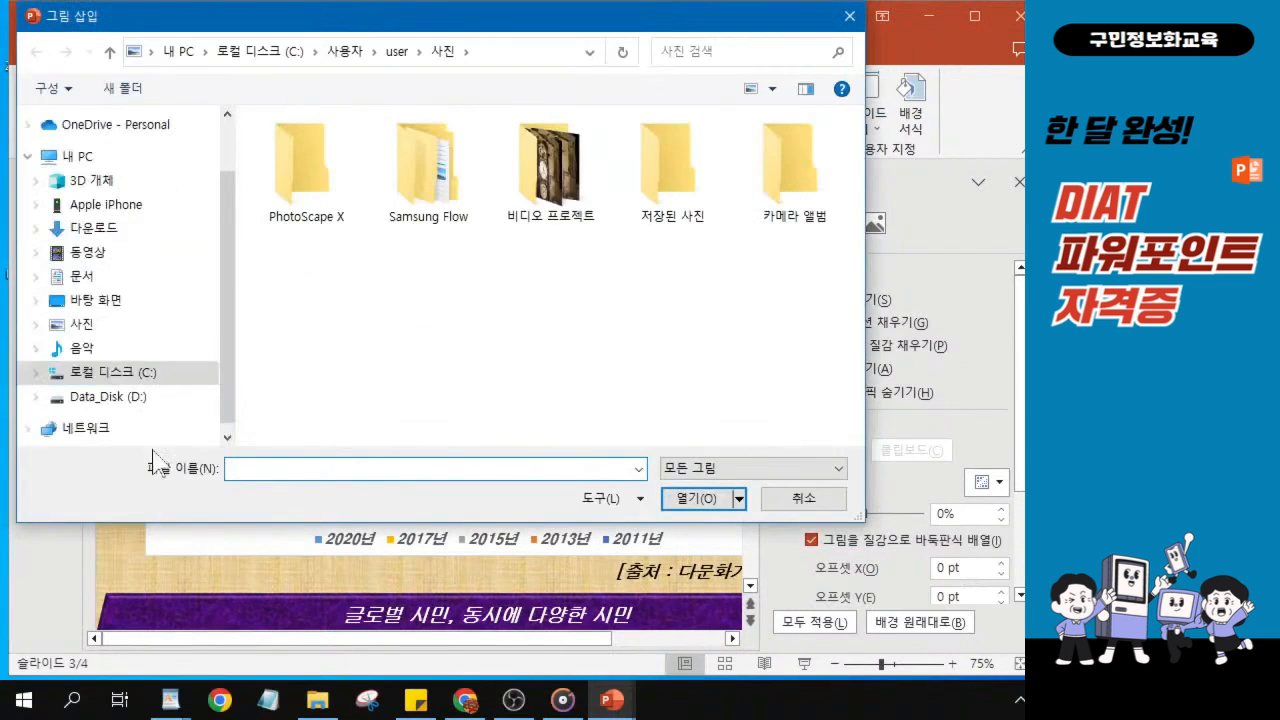
Browse to the DIAT파워포인트_예제 folder inside the KAIT folder on the desktop.
{"action": "left_click", "coordinate": [107, 310]}
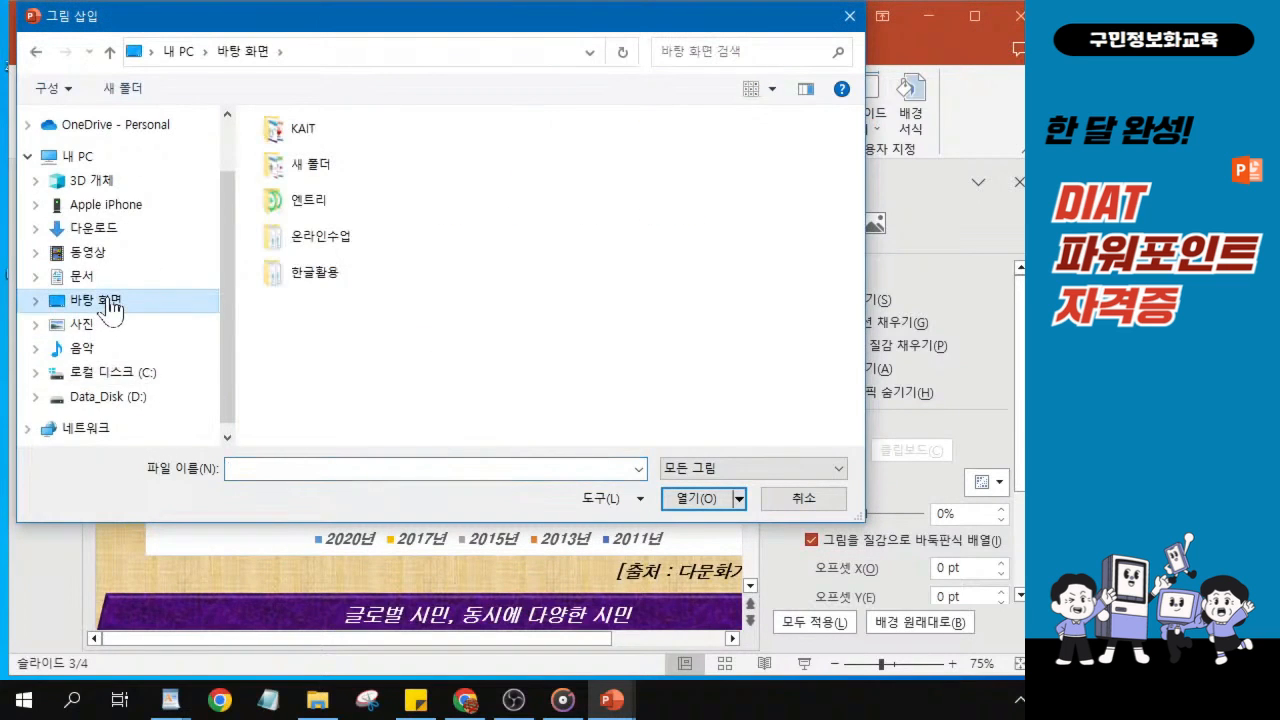
{"action": "left_click", "coordinate": [305, 133]}
{"action": "left_click", "coordinate": [306, 134]}
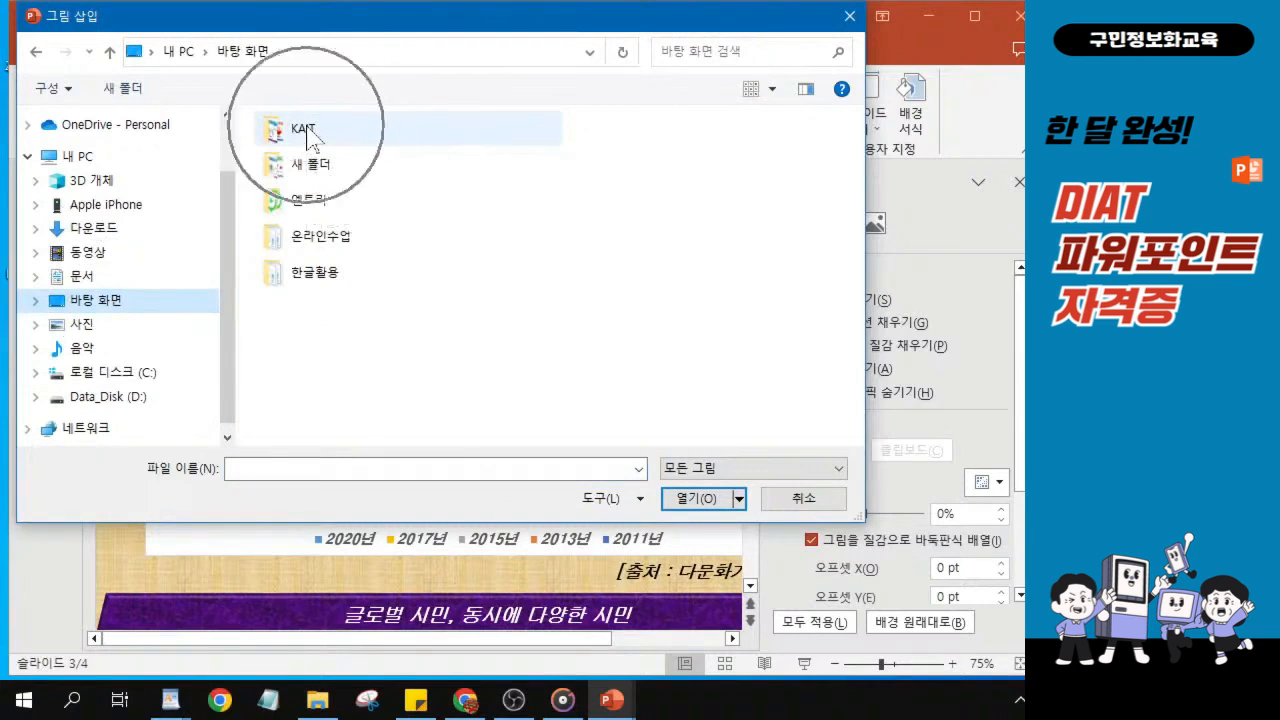
{"action": "double_click", "coordinate": [306, 134]}
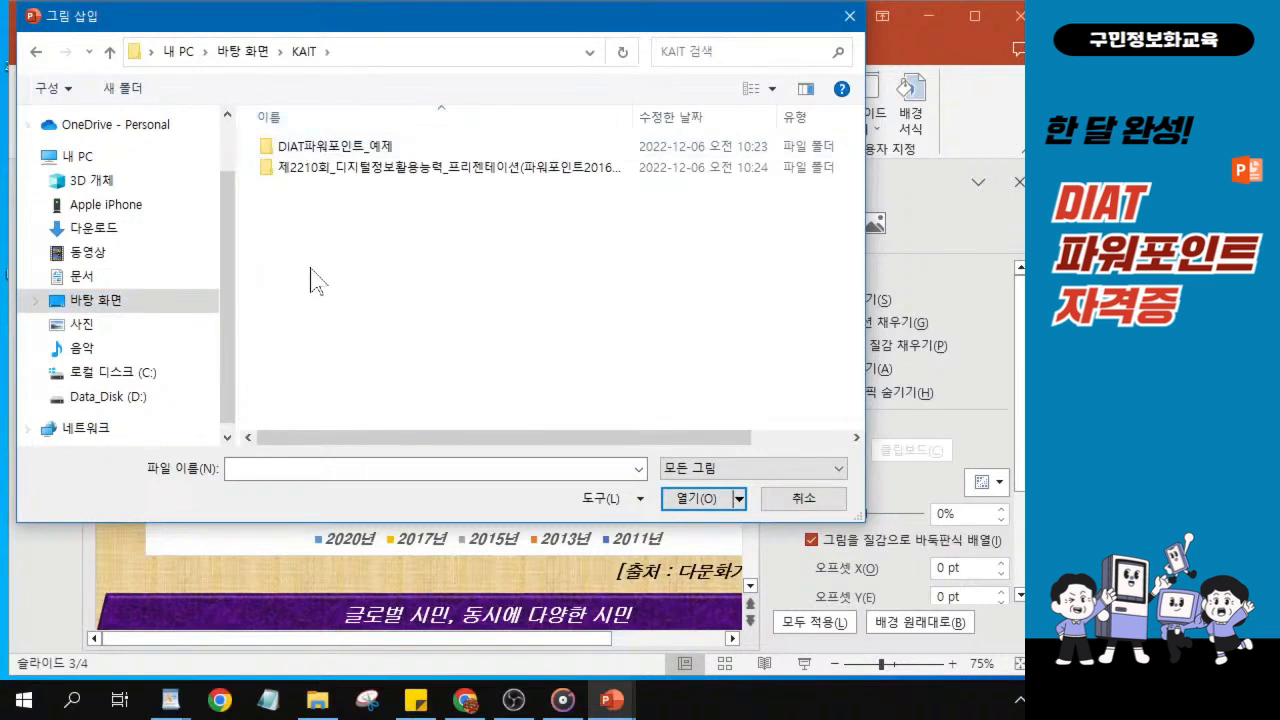
{"action": "left_click", "coordinate": [344, 149]}
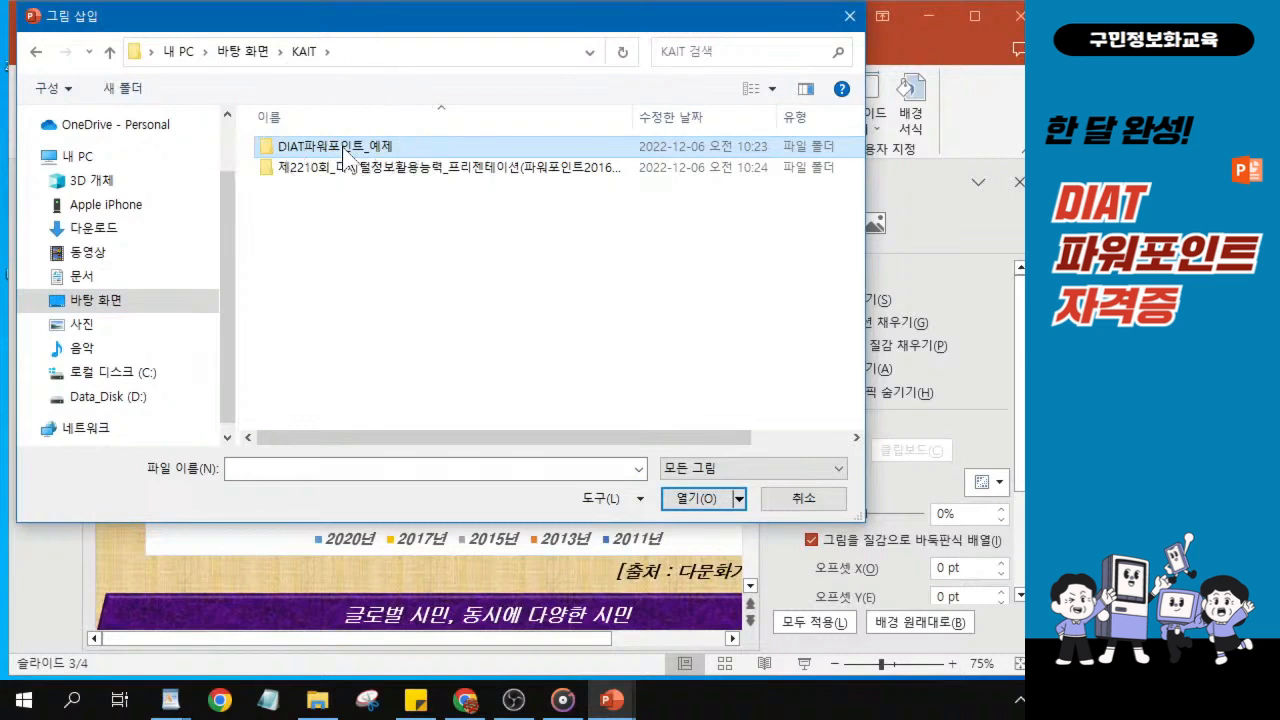
{"action": "double_click", "coordinate": [346, 152]}
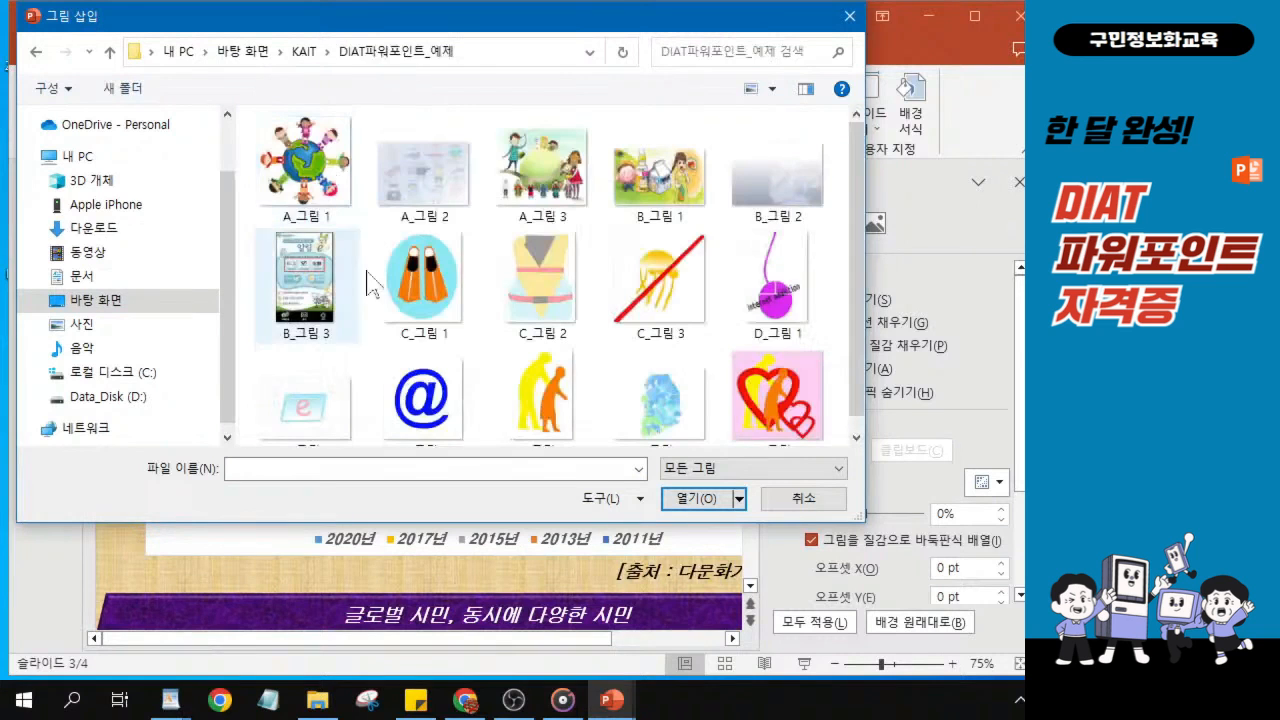
Insert A_그림 2 as the picture background of slide 3 and close the background formatting options.
{"action": "left_click", "coordinate": [420, 180]}
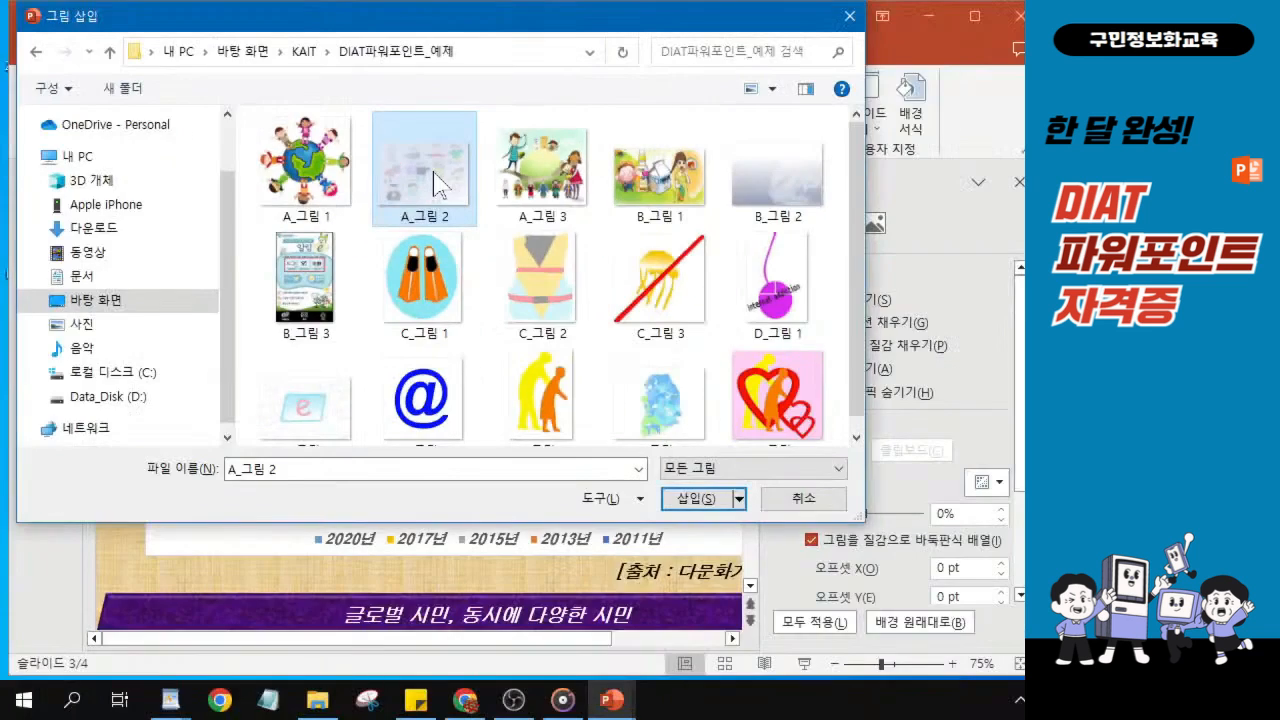
{"action": "left_click", "coordinate": [676, 508]}
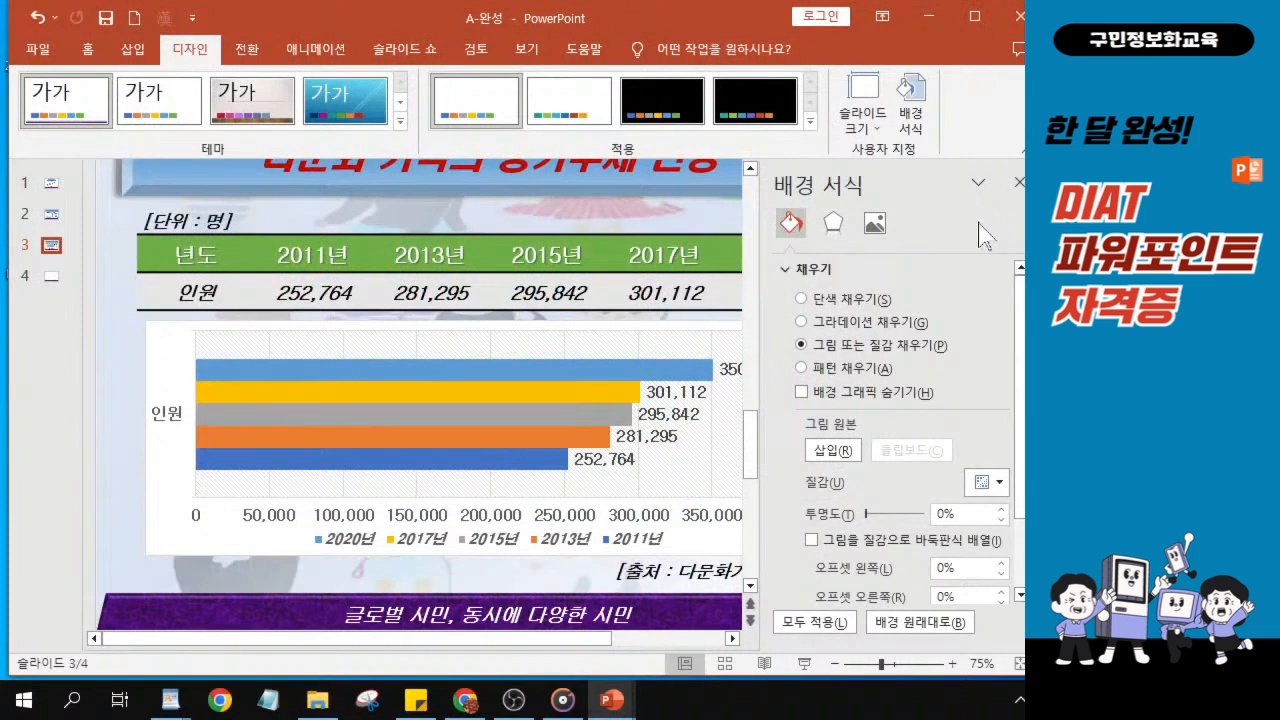
{"action": "left_click", "coordinate": [1016, 184]}
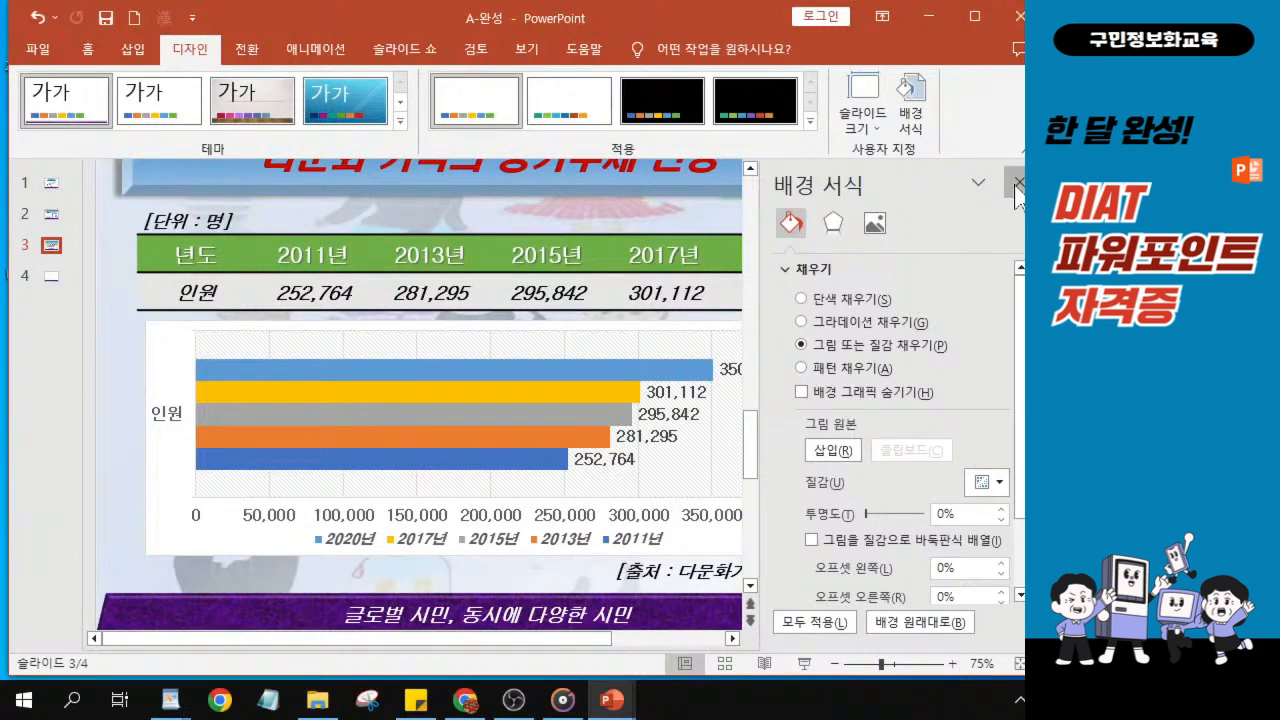
{"action": "left_click", "coordinate": [1017, 184]}
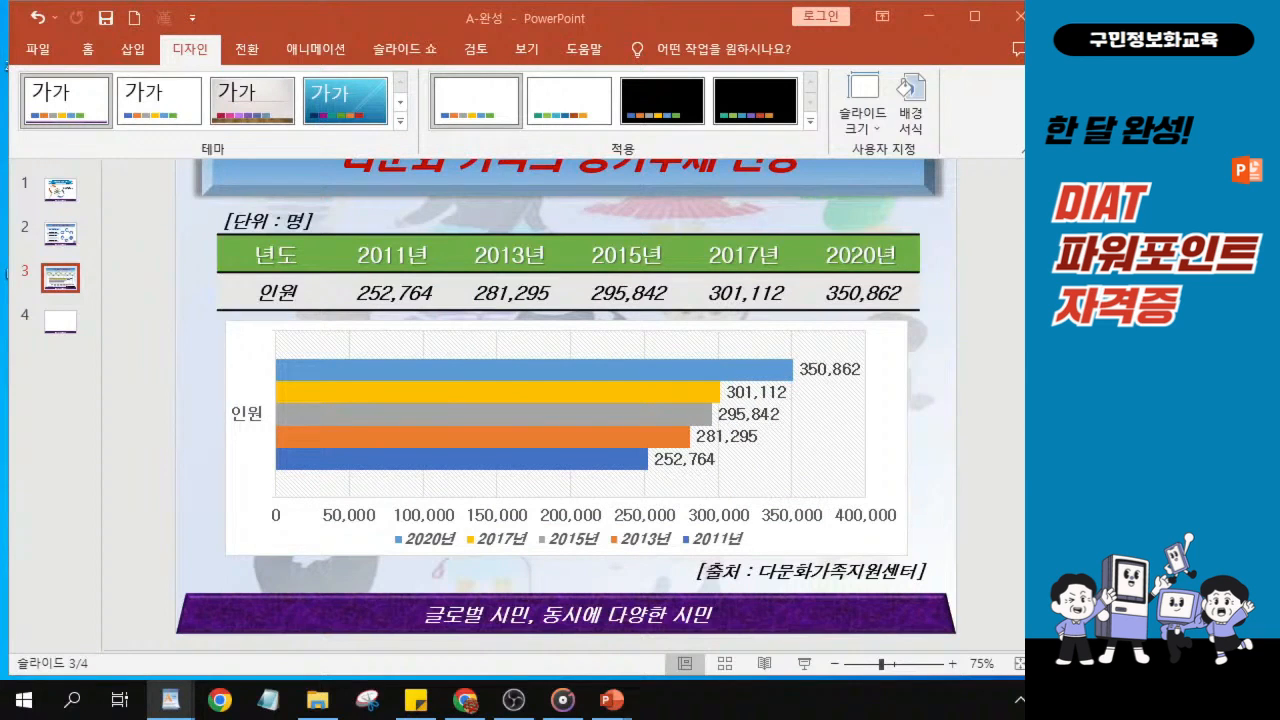
Select the whole bar chart on slide 3 by its chart area.
{"action": "left_click", "coordinate": [249, 473]}
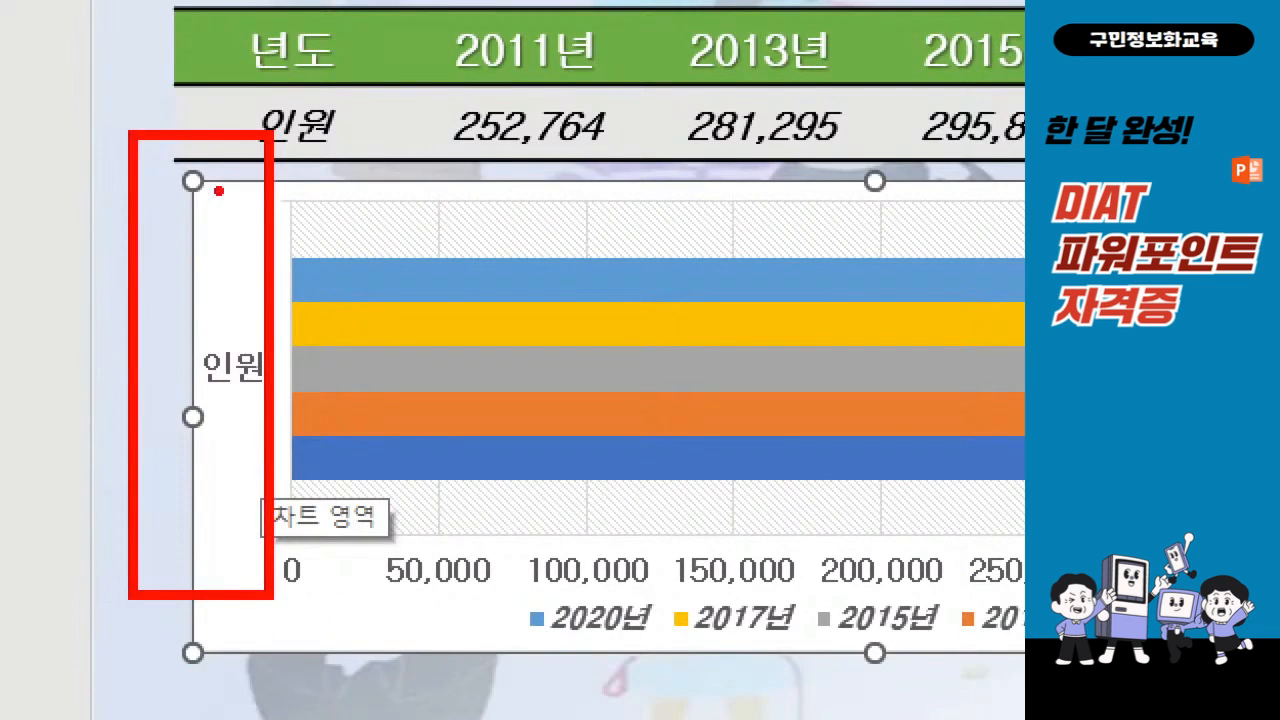
{"action": "left_click_drag", "start_coordinate": [219, 190], "coordinate": [283, 154]}
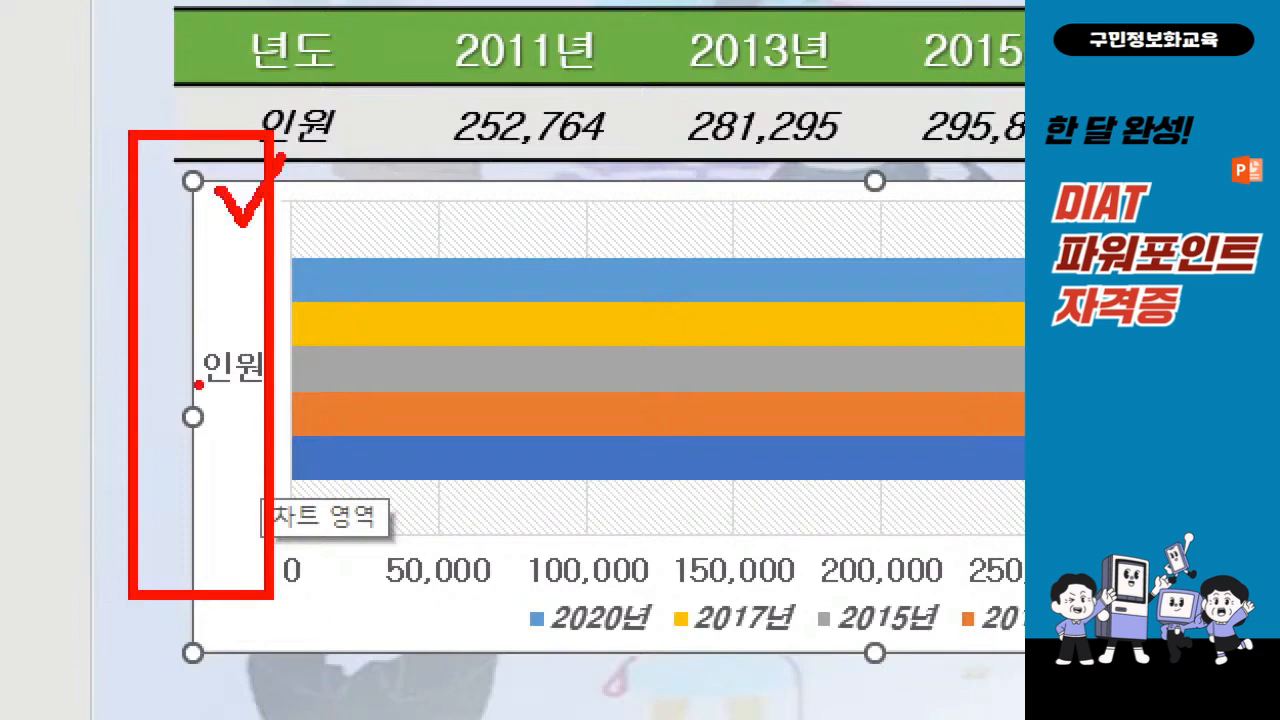
{"action": "key", "text": "Escape"}
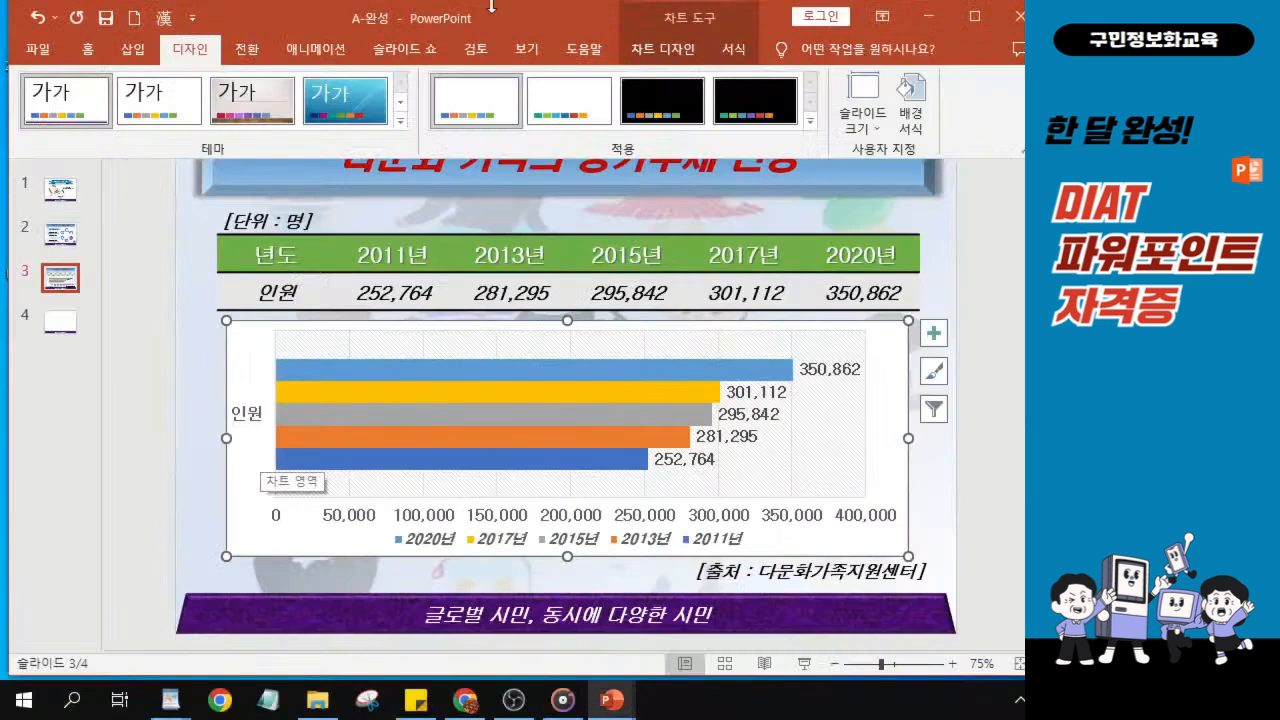
Open the full list of additional entrance effects (추가 나타내기 효과) for the selected bar chart.
{"action": "left_click", "coordinate": [328, 57]}
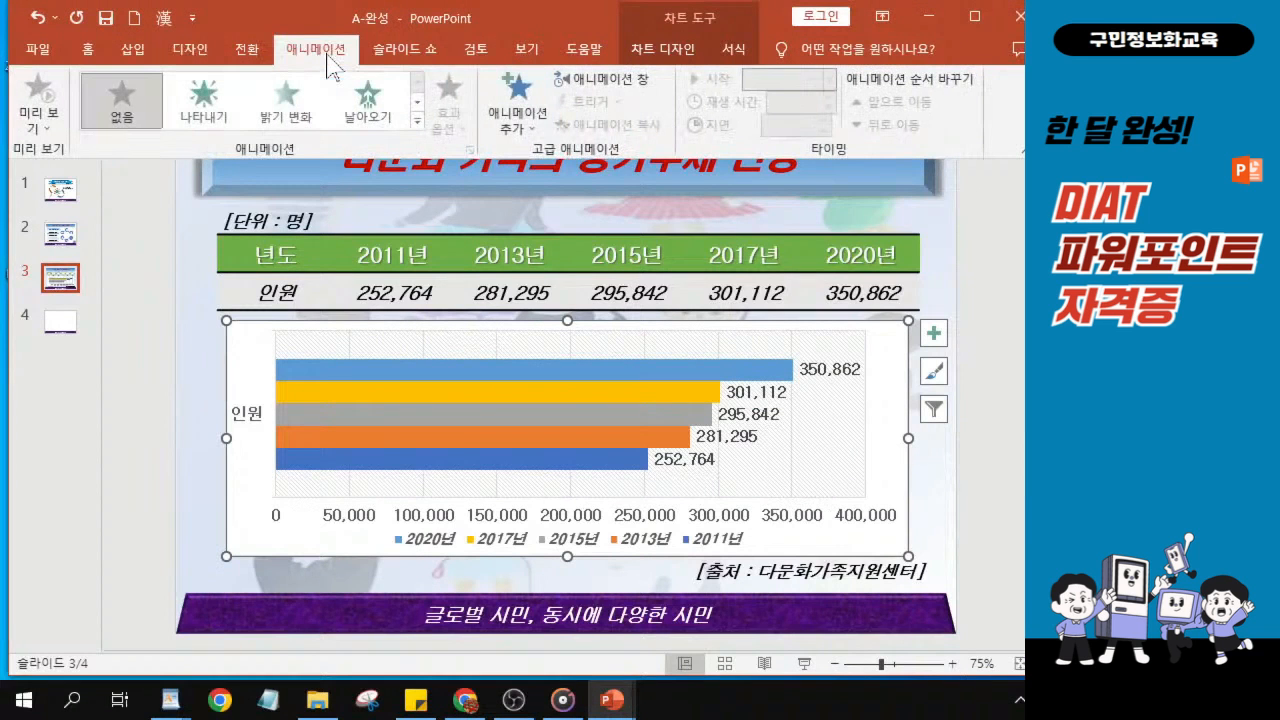
{"action": "left_click", "coordinate": [419, 121]}
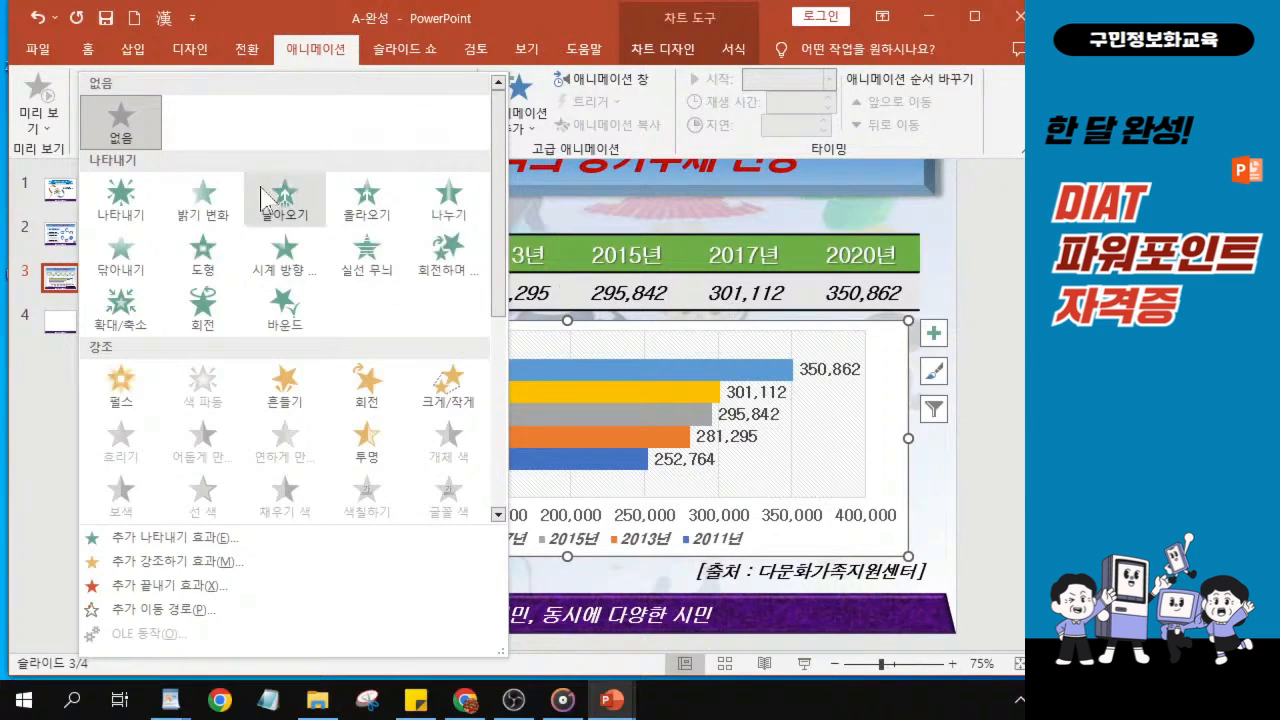
{"action": "left_click", "coordinate": [183, 548]}
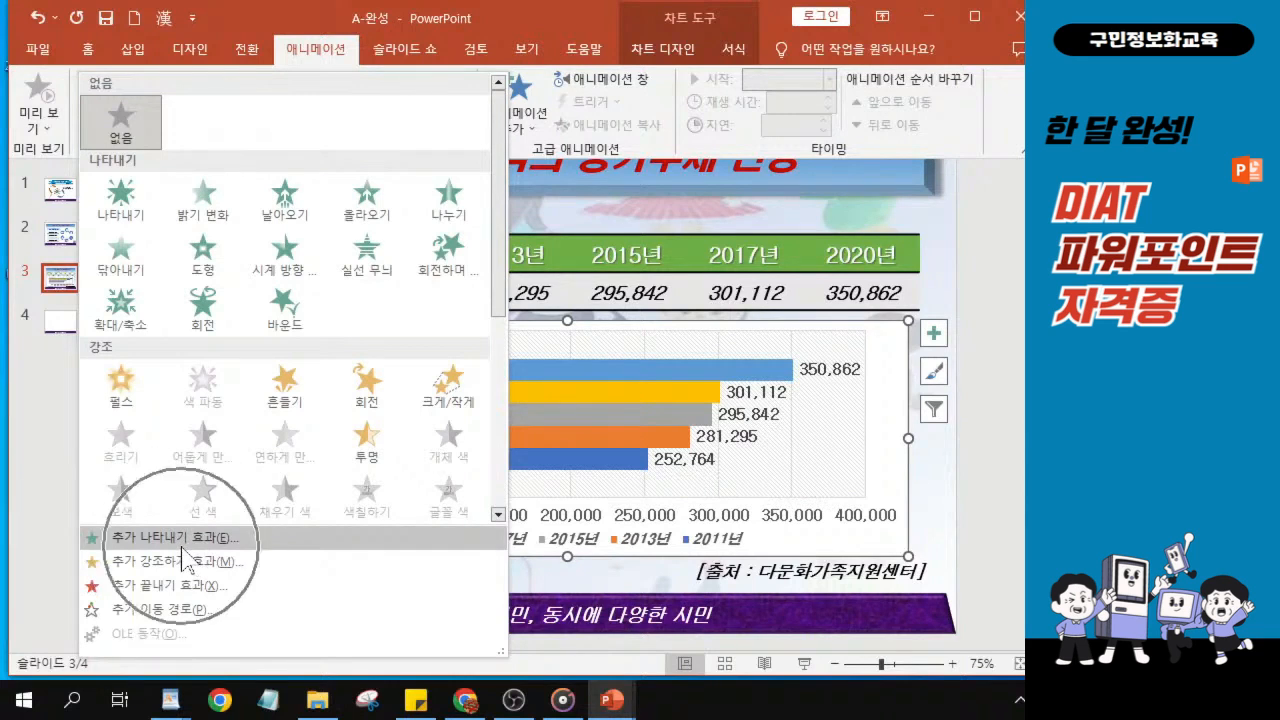
{"action": "left_click", "coordinate": [323, 62]}
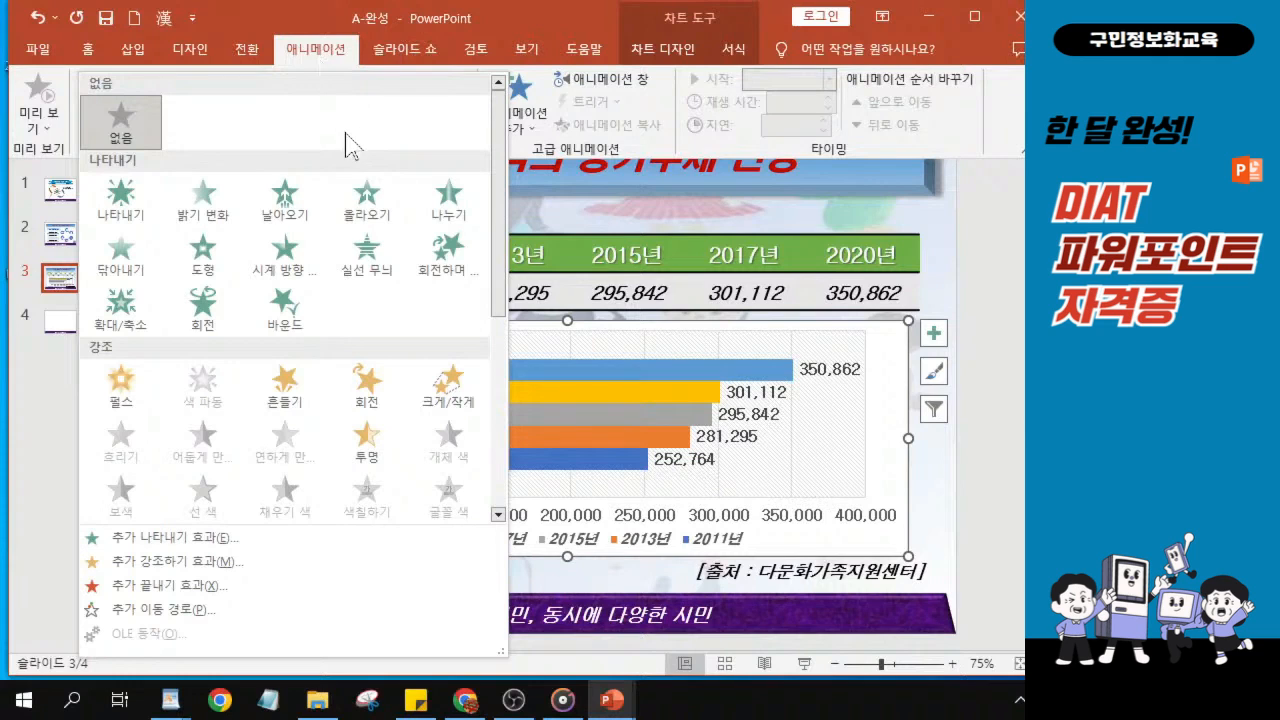
{"action": "left_click", "coordinate": [152, 540]}
{"action": "key", "text": "ctrl"}
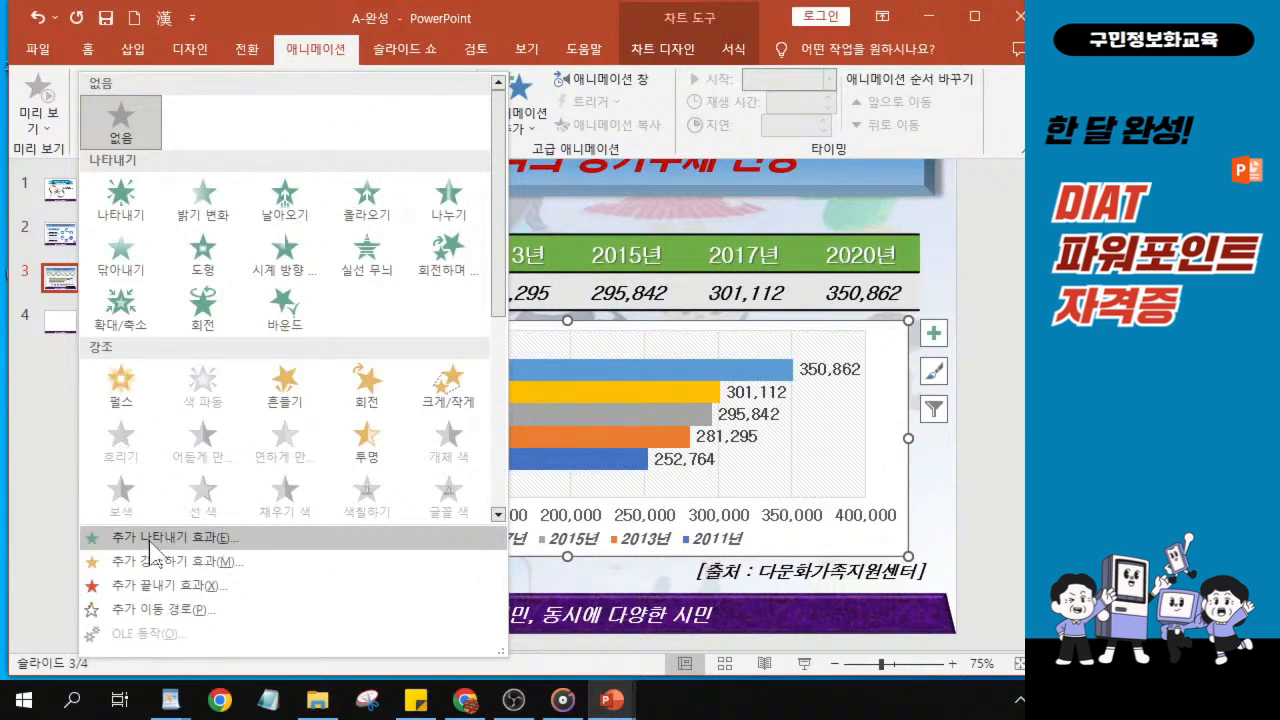
{"action": "key", "text": "ctrl"}
{"action": "key", "text": "ctrl"}
{"action": "key", "text": "ctrl"}
{"action": "key", "text": "ctrl"}
{"action": "key", "text": "ctrl"}
{"action": "left_click", "coordinate": [152, 540]}
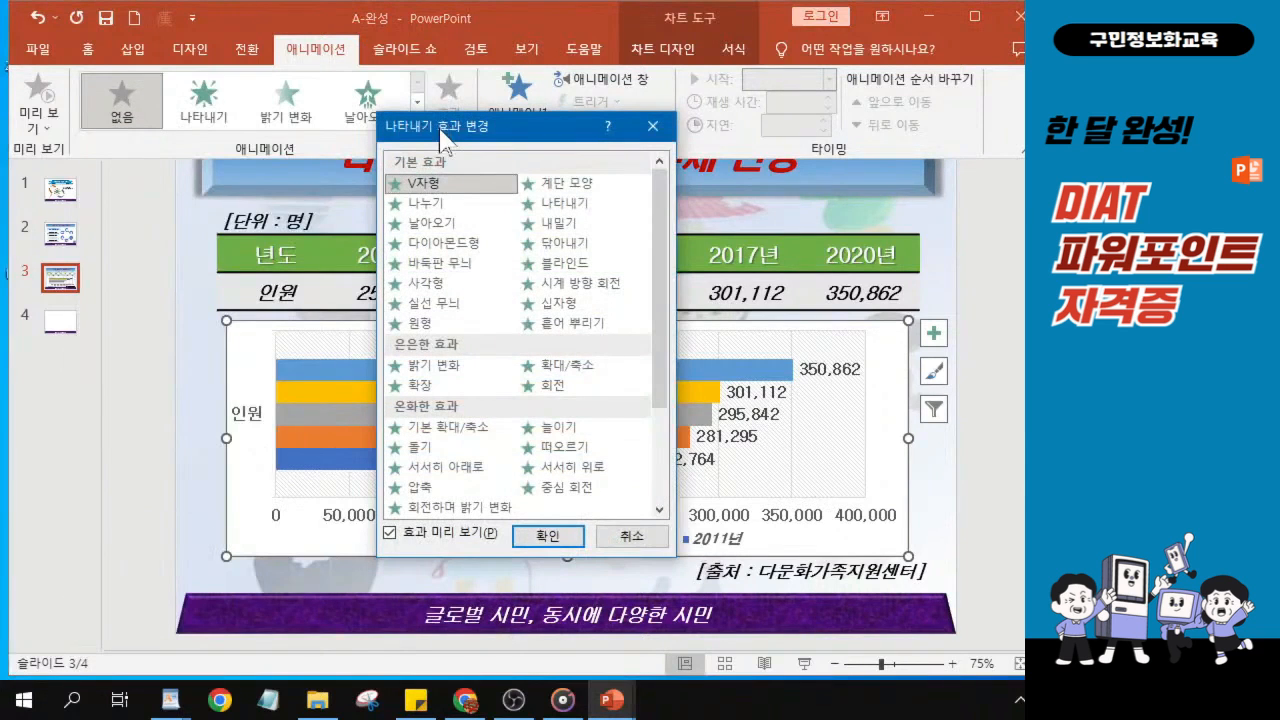
Apply the 바둑판 무늬 (checkerboard) entrance animation to the bar chart.
{"action": "left_click", "coordinate": [441, 265]}
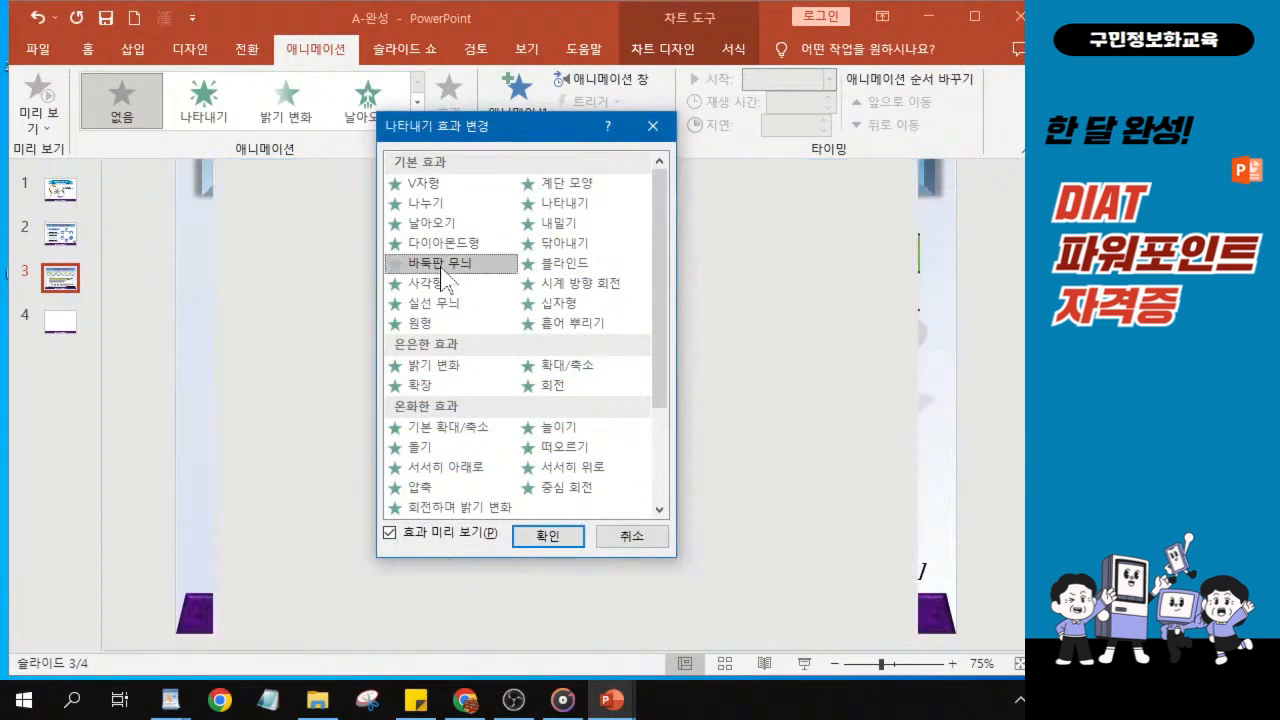
{"action": "key", "text": "ctrl"}
{"action": "key", "text": "ctrl"}
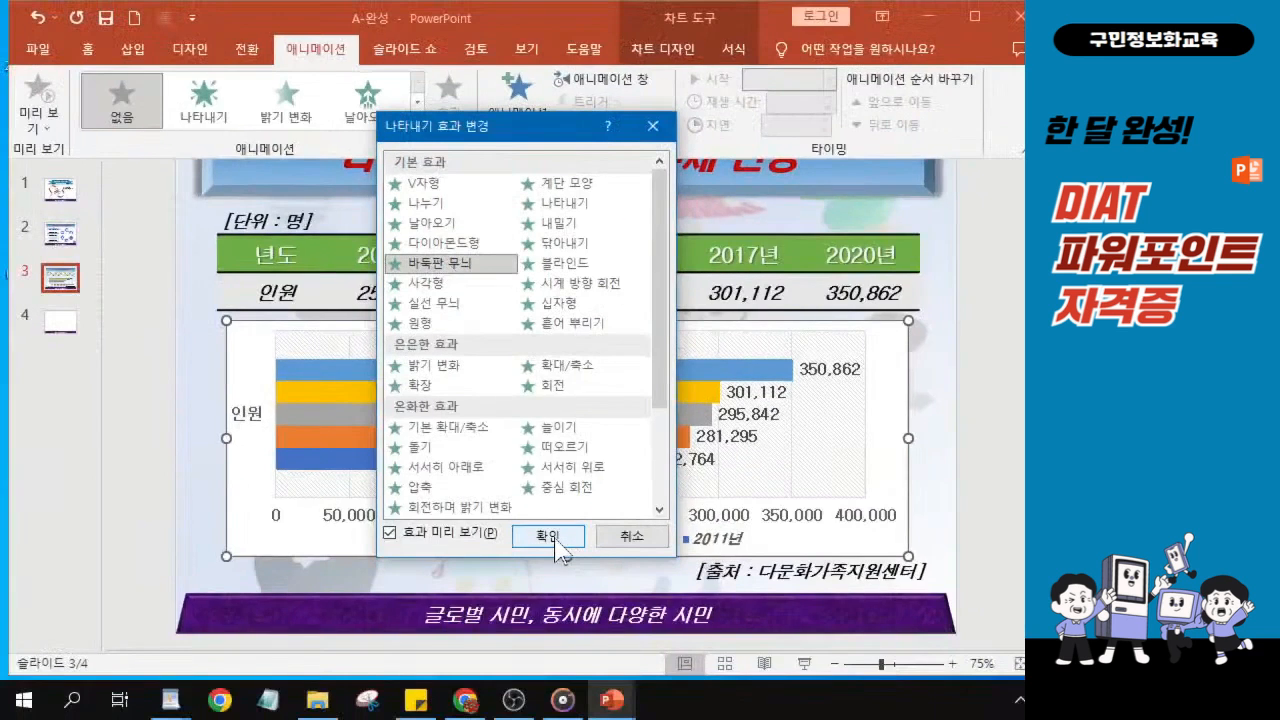
{"action": "left_click", "coordinate": [556, 541]}
{"action": "left_click", "coordinate": [556, 541]}
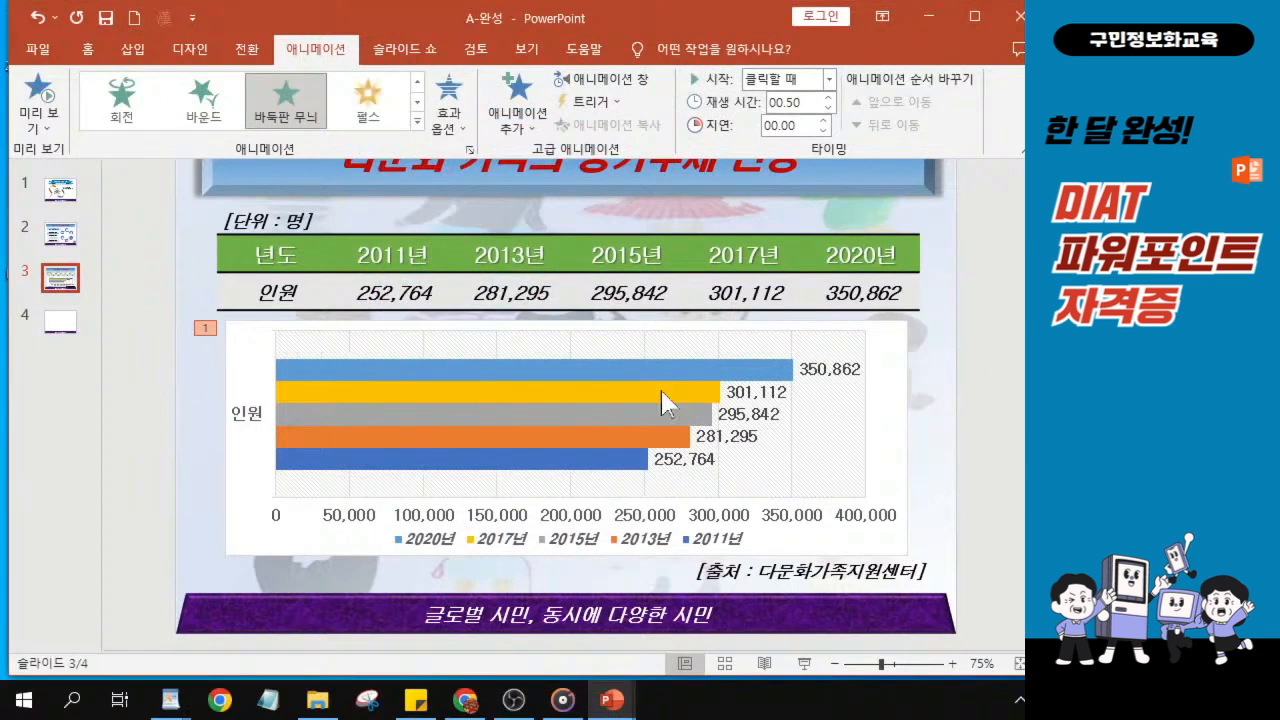
Save the A-완성 presentation and open the KAIT folder on the desktop.
{"action": "scroll", "coordinate": [646, 383], "scroll_direction": "down", "scroll_amount": 1}
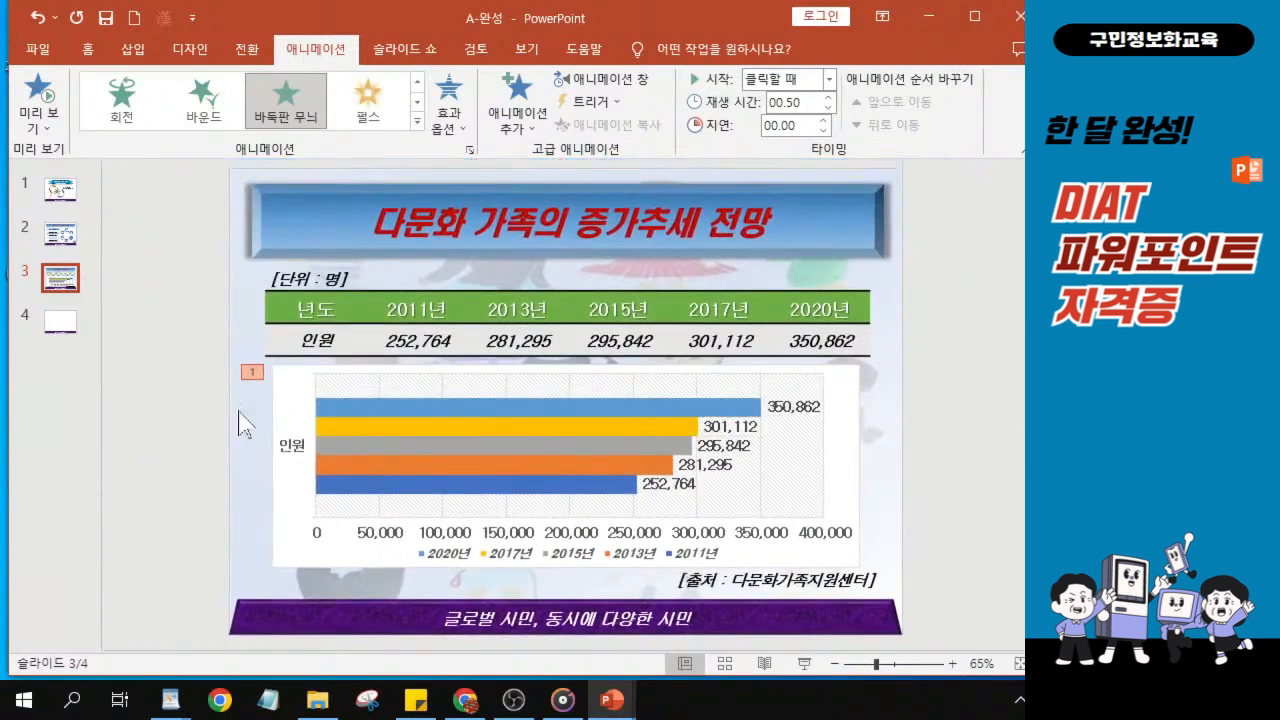
{"action": "left_click", "coordinate": [105, 15]}
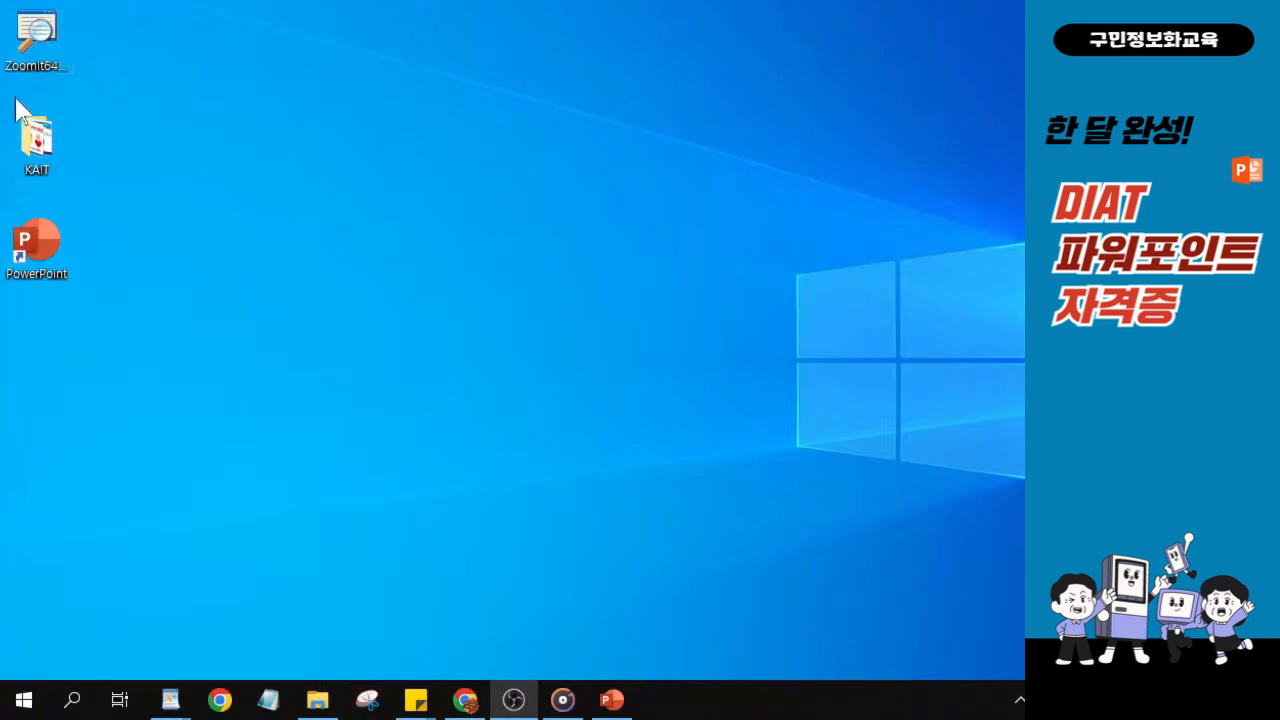
{"action": "double_click", "coordinate": [50, 160]}
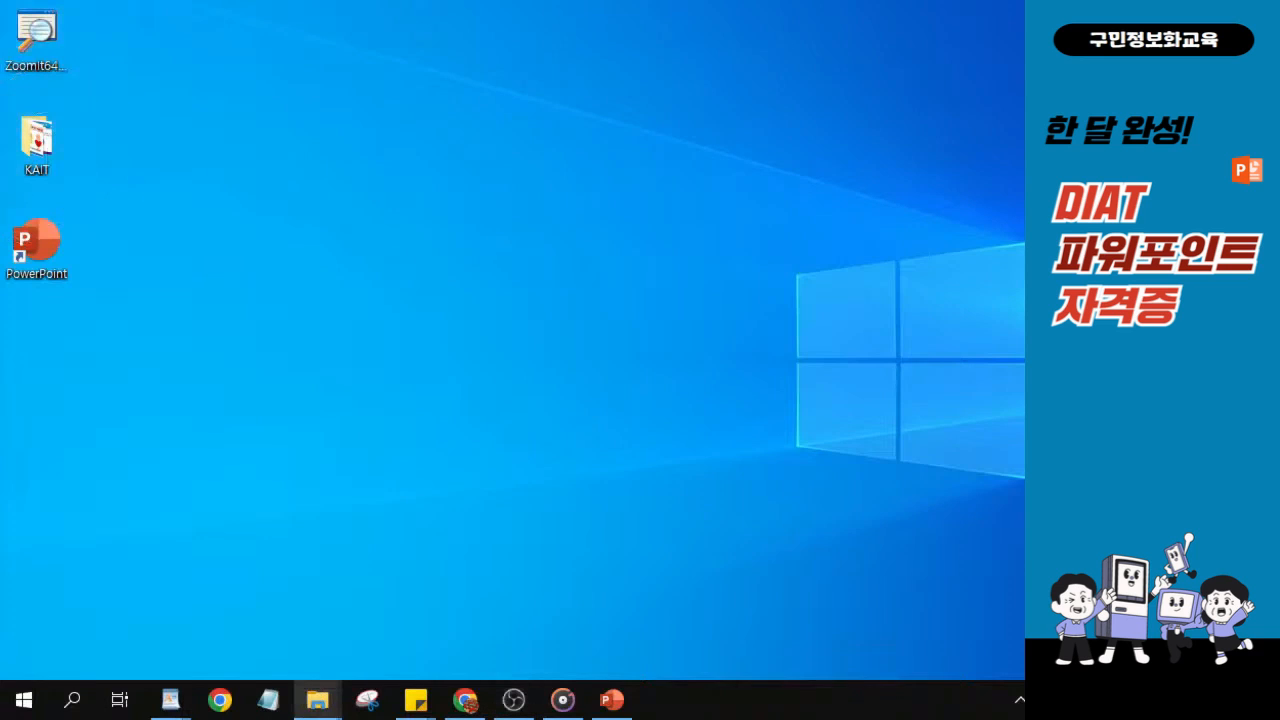
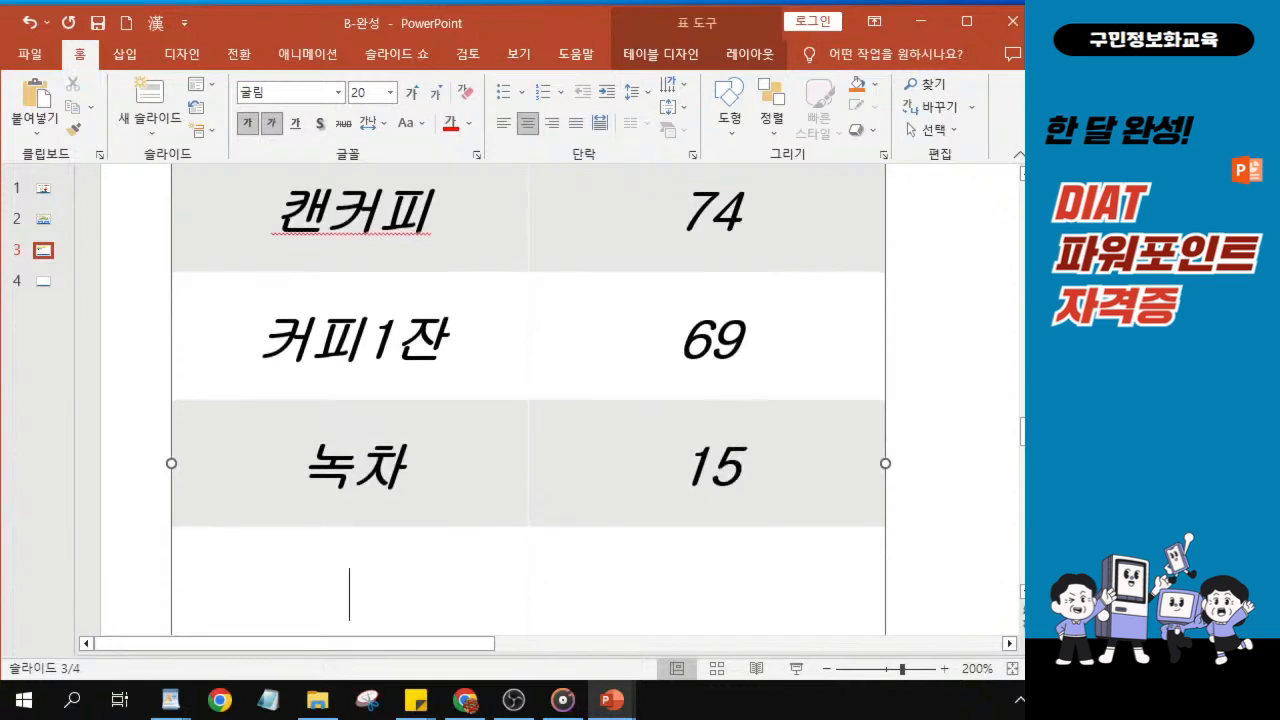
Fill the table row below 녹차 with 콜라 and the value 23.
{"action": "type", "text": "콜라"}
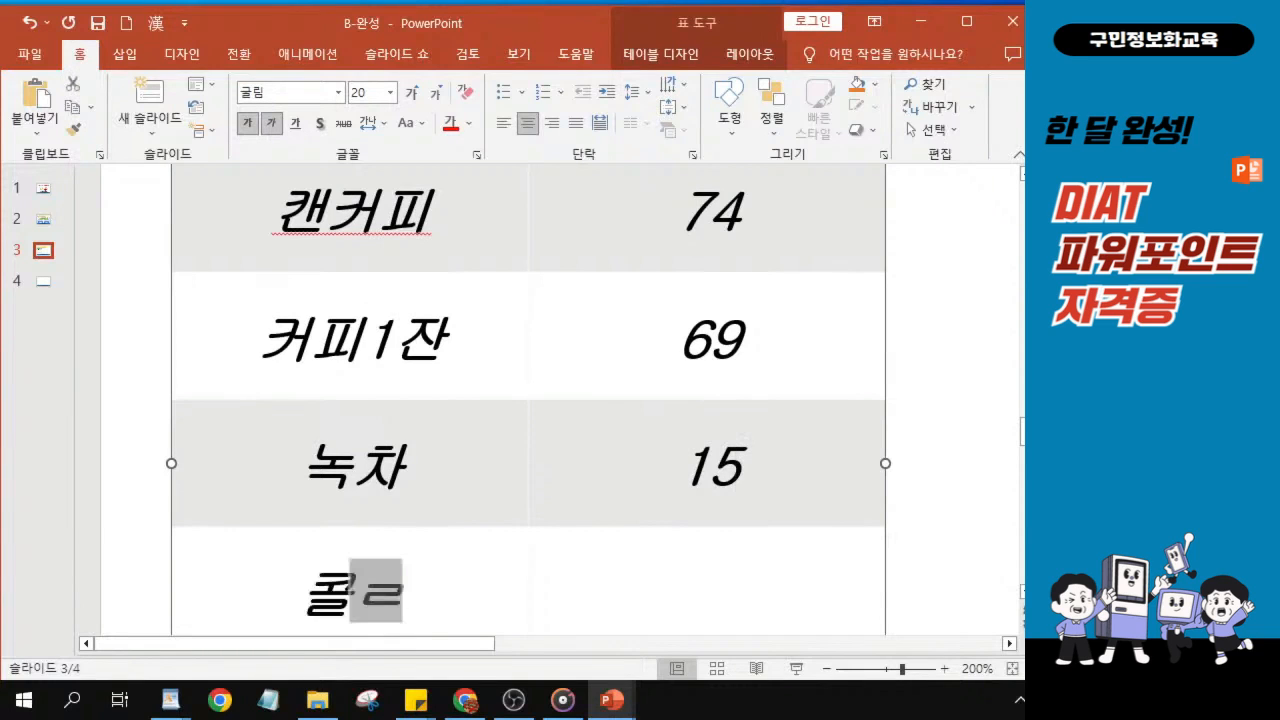
{"action": "key", "text": "Tab"}
{"action": "type", "text": "23"}
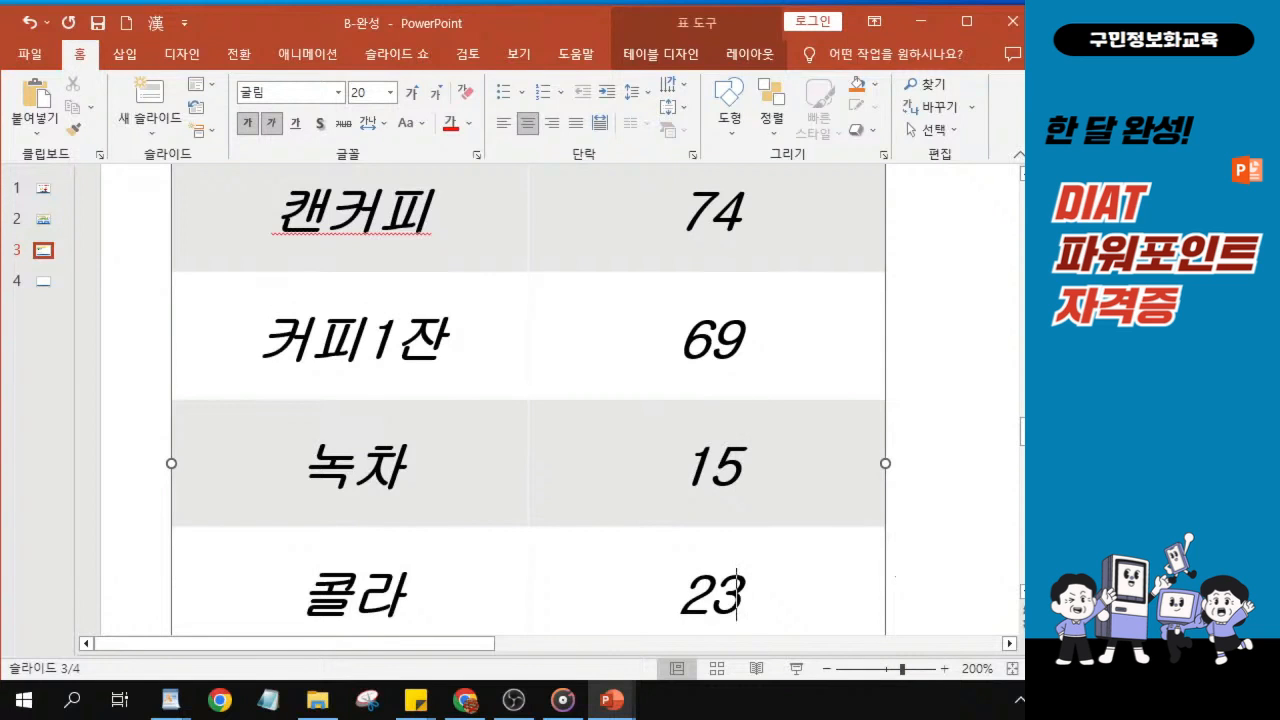
{"action": "scroll", "coordinate": [528, 400], "scroll_direction": "down", "scroll_amount": 1}
{"action": "scroll", "coordinate": [528, 400], "scroll_direction": "down", "scroll_amount": 1}
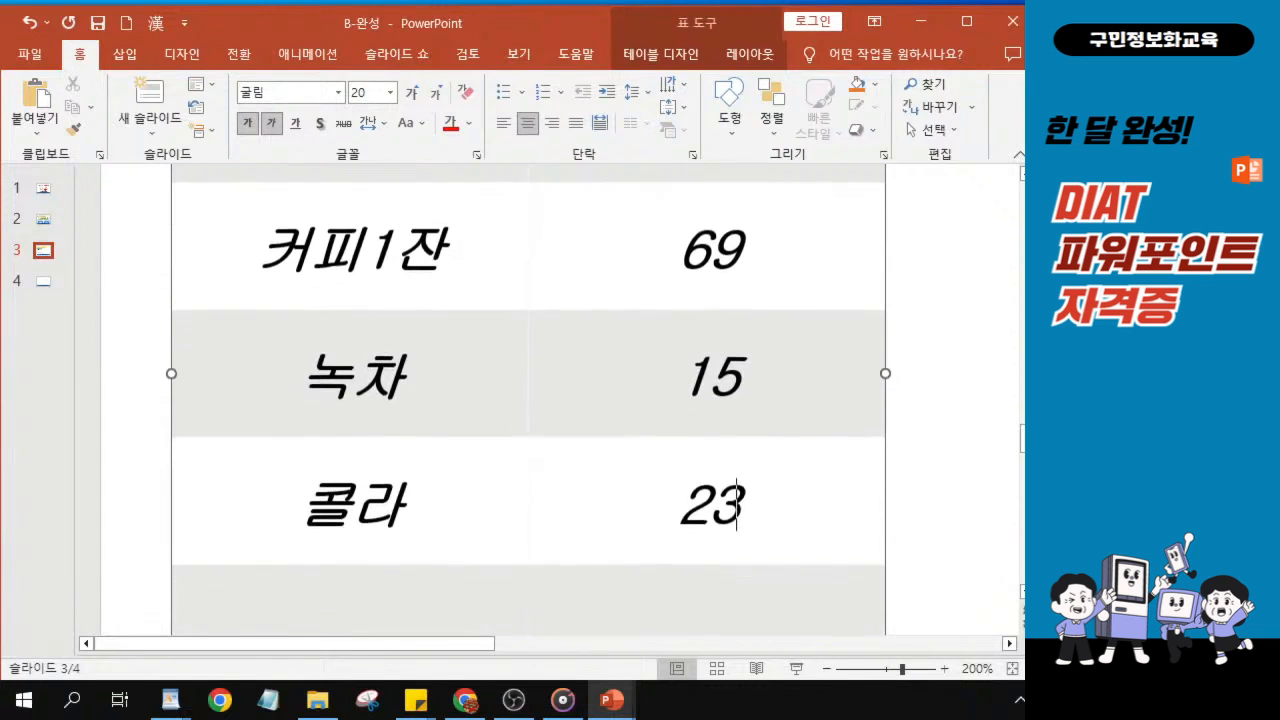
{"action": "key", "text": "Tab"}
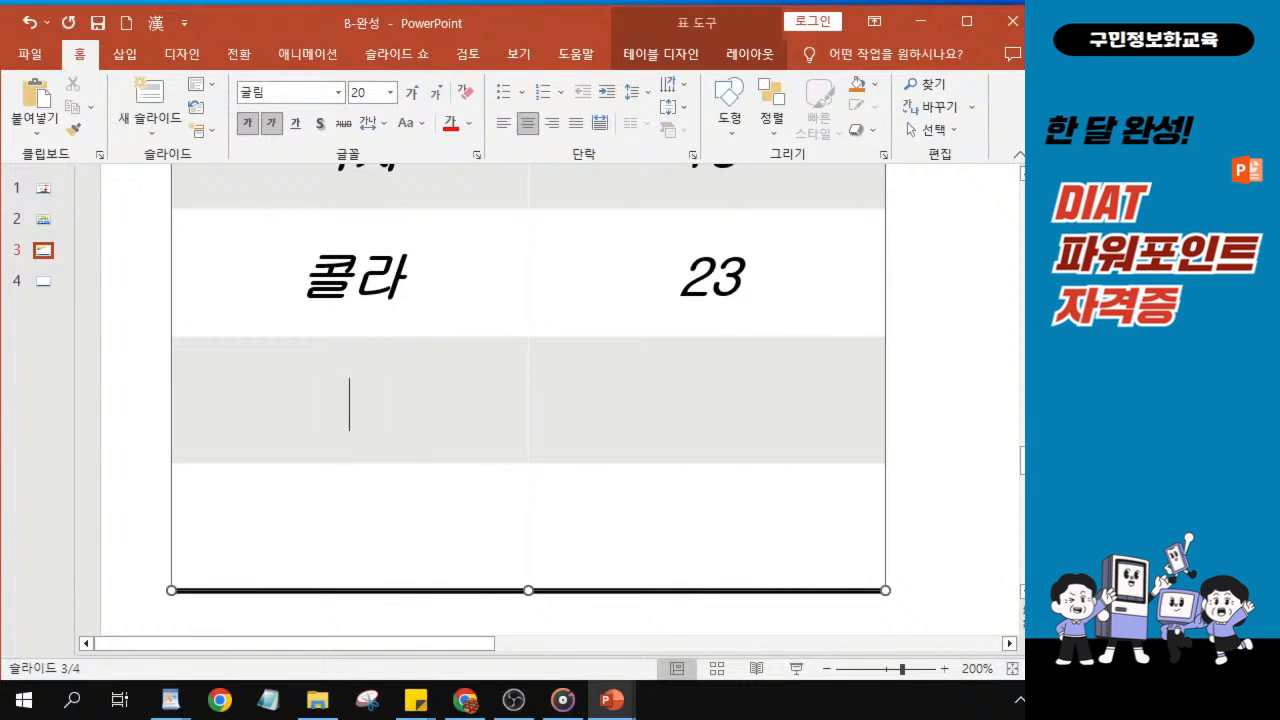
Fill the last two table rows with 초콜릿 and 16, and with 에너지음료 and 62.5.
{"action": "type", "text": "초"}
{"action": "type", "text": "콜릿"}
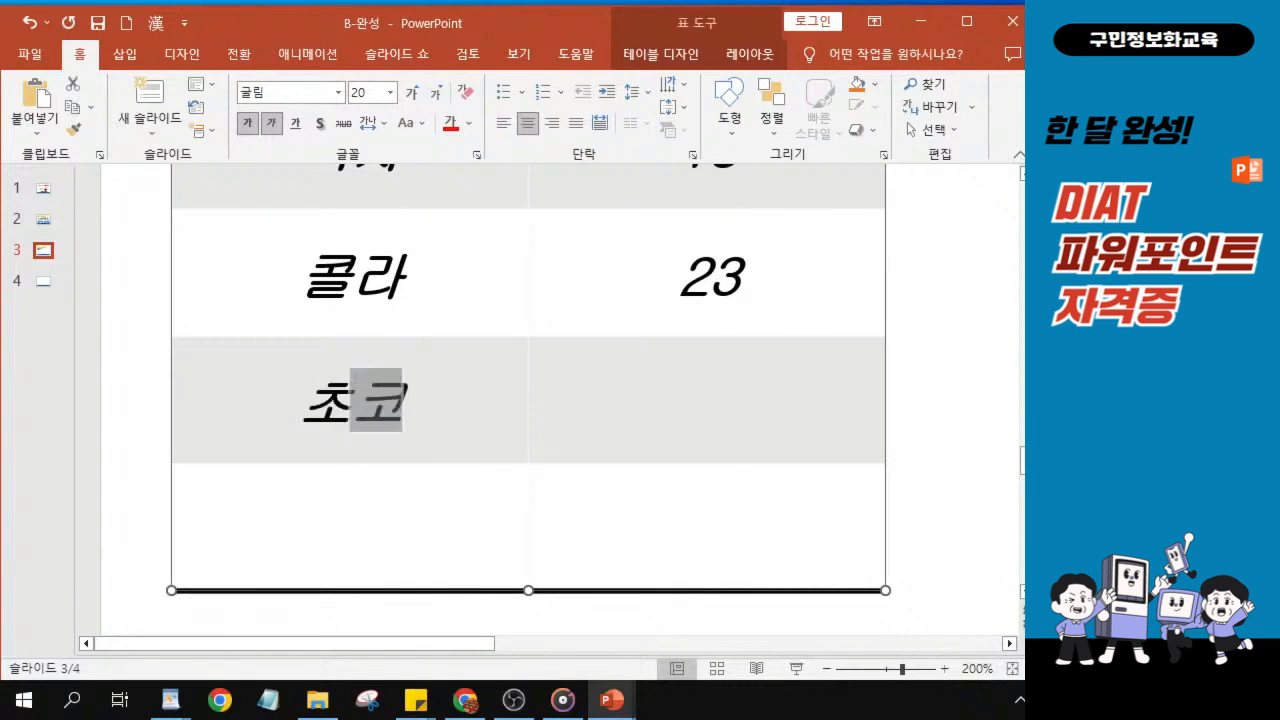
{"action": "key", "text": "Tab"}
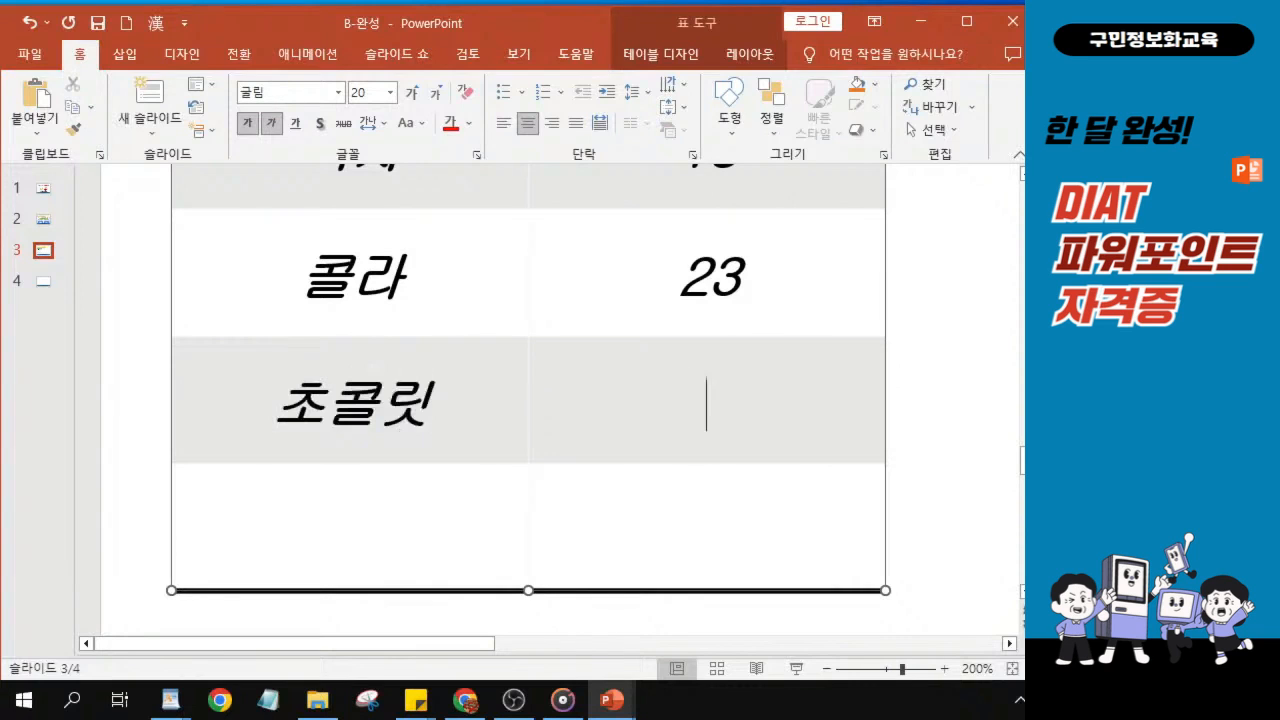
{"action": "type", "text": "16"}
{"action": "key", "text": "Tab"}
{"action": "type", "text": "에너징"}
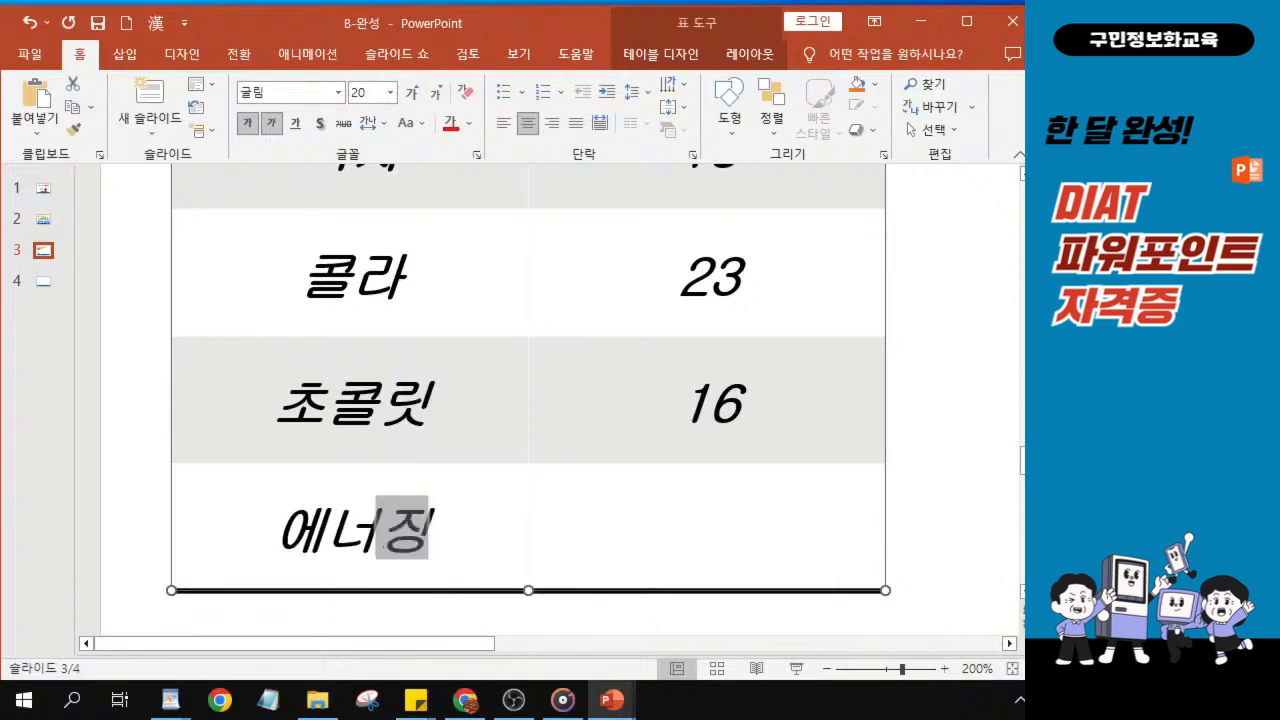
{"action": "type", "text": "음료"}
{"action": "key", "text": "Tab"}
{"action": "type", "text": "62.5"}
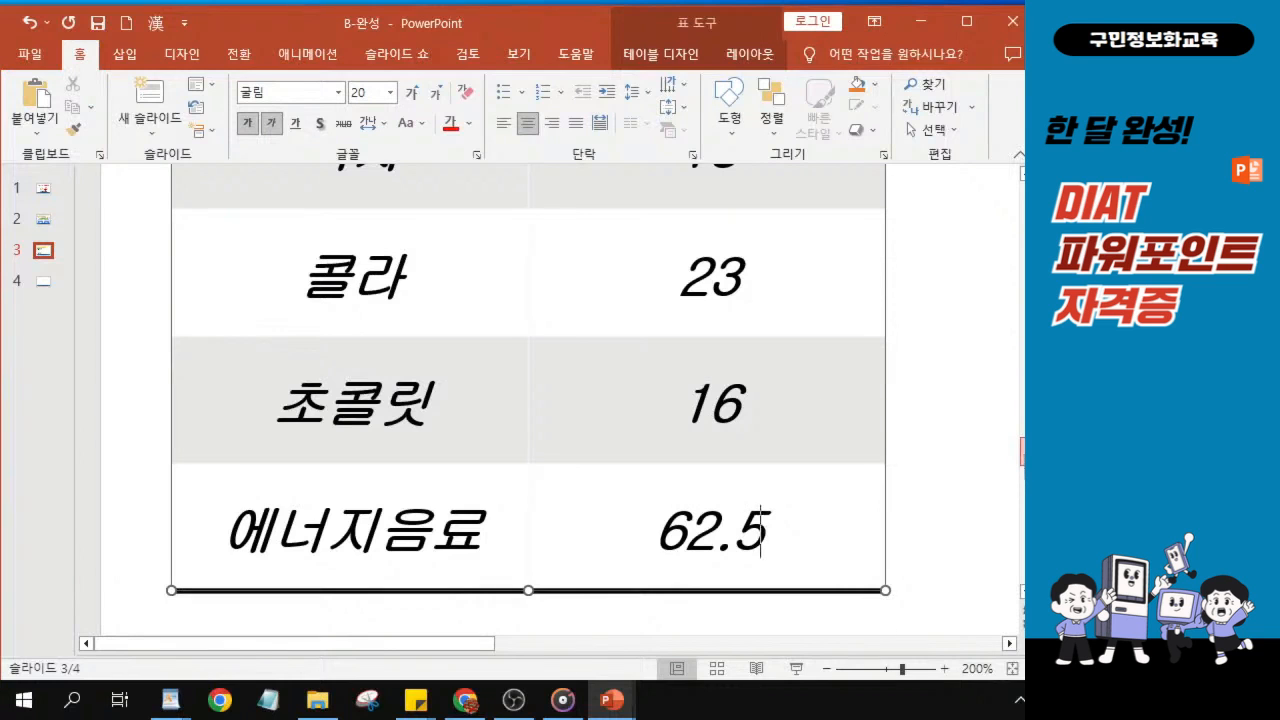
{"action": "scroll", "coordinate": [528, 400], "scroll_direction": "up", "scroll_amount": 1}
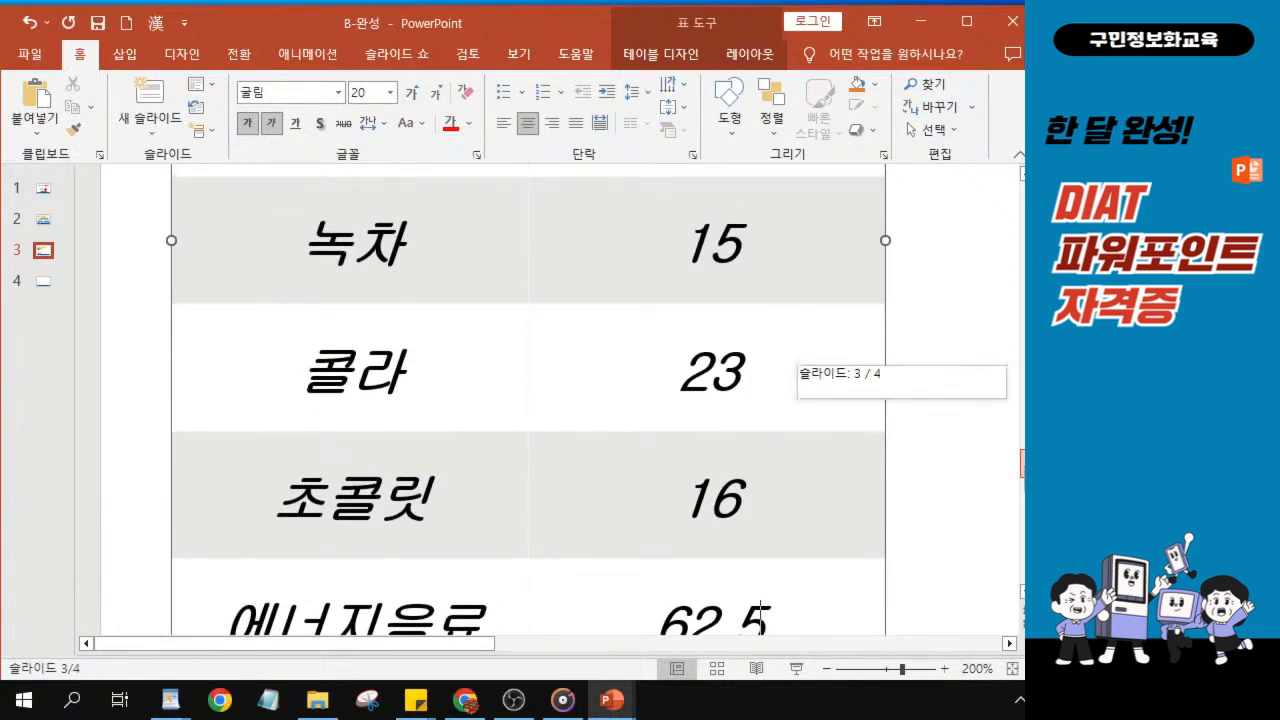
{"action": "scroll", "coordinate": [1021, 455], "scroll_direction": "down", "scroll_amount": 1}
{"action": "scroll", "coordinate": [530, 411], "scroll_direction": "down", "scroll_amount": 5, "text": "ctrl"}
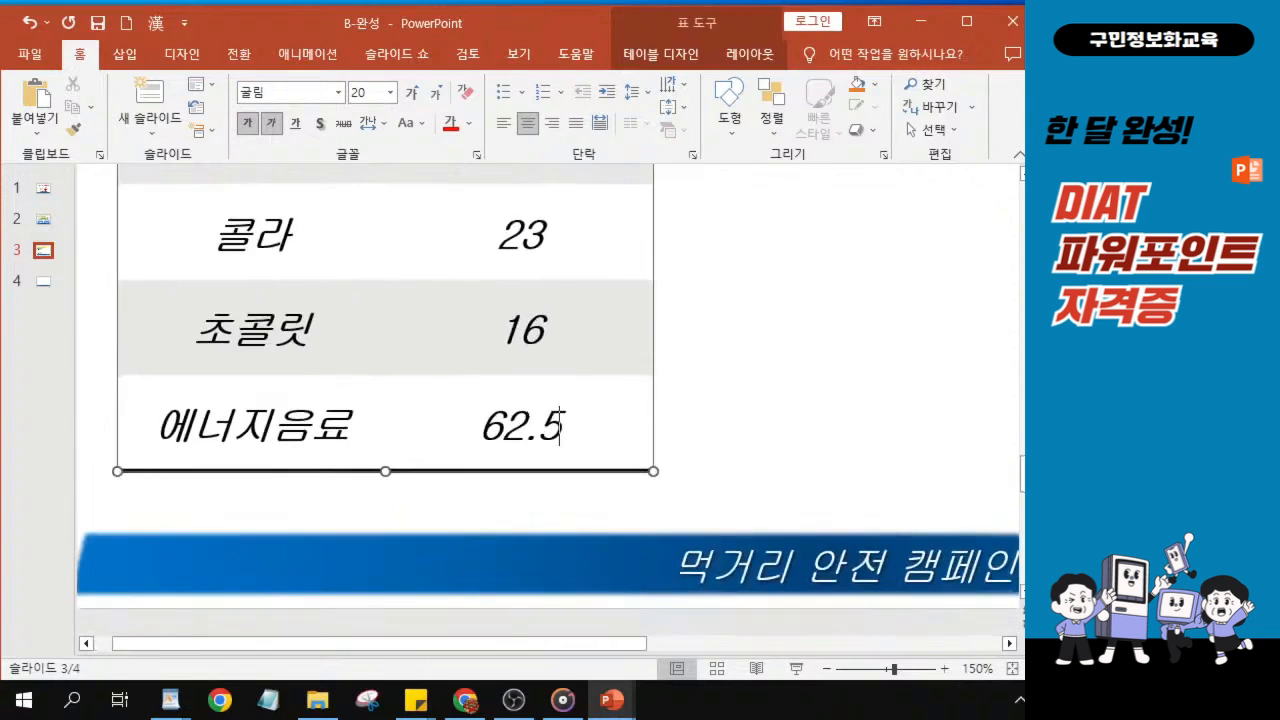
{"action": "scroll", "coordinate": [421, 494], "scroll_direction": "up", "scroll_amount": 1}
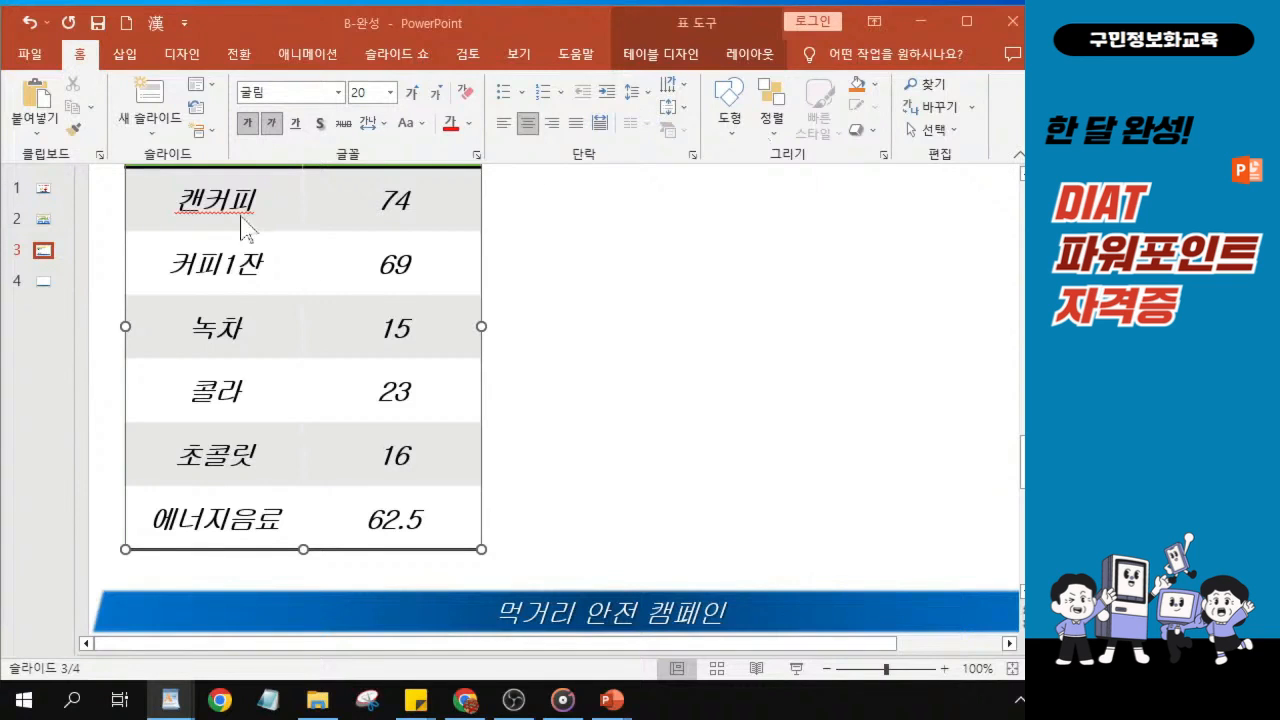
{"action": "left_click", "coordinate": [208, 215]}
{"action": "key", "text": "ctrl"}
{"action": "key", "text": "ctrl"}
{"action": "key", "text": "ctrl"}
{"action": "left_click", "coordinate": [182, 202]}
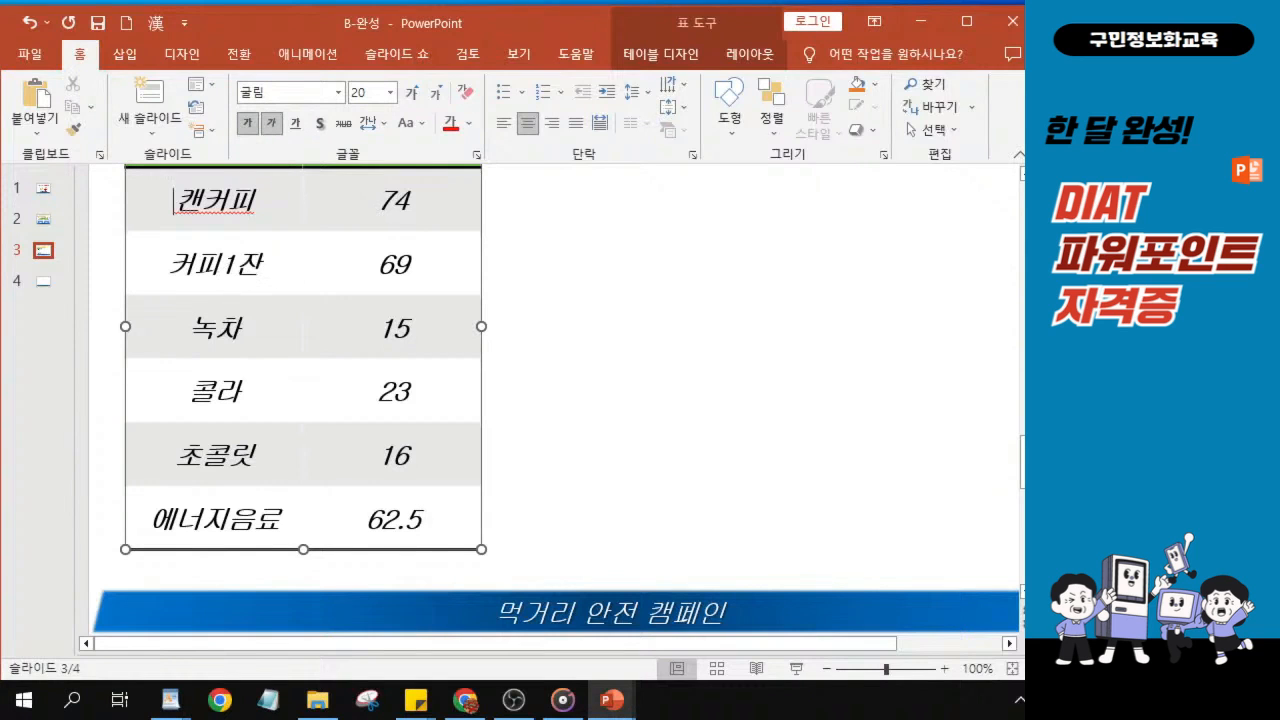
{"action": "key", "text": "ctrl"}
{"action": "scroll", "coordinate": [114, 370], "scroll_direction": "up", "scroll_amount": 1}
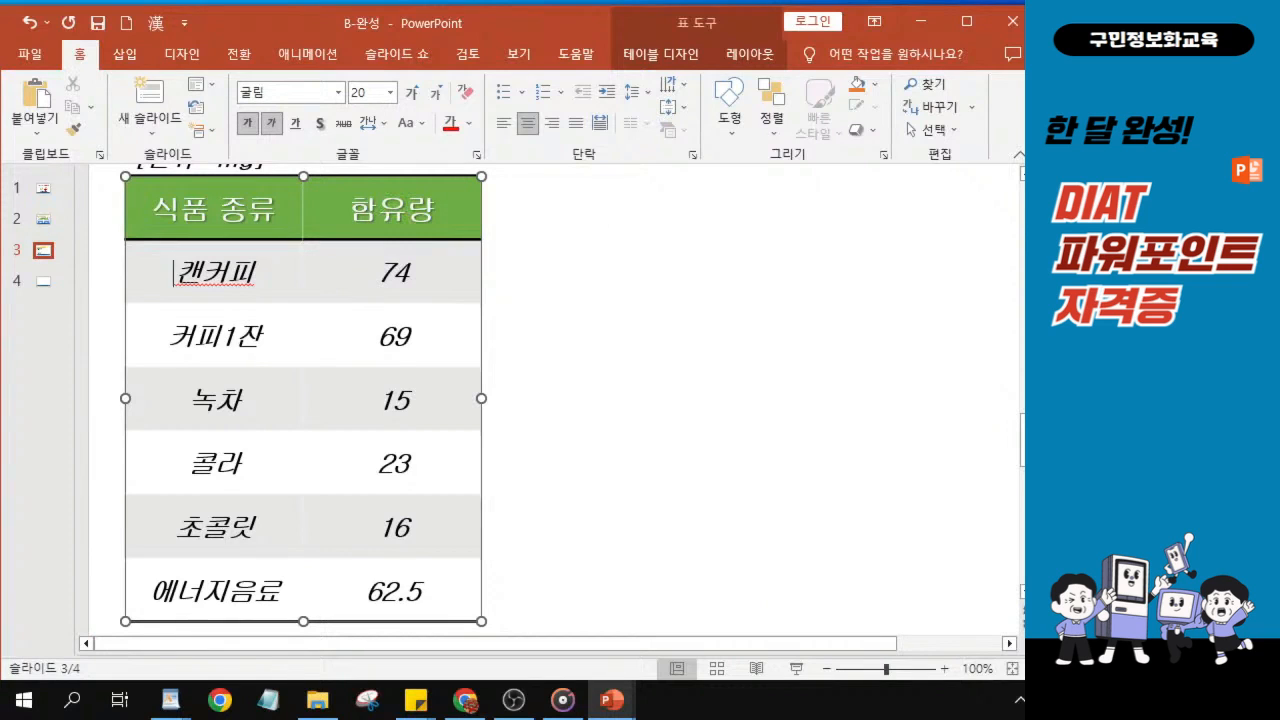
{"action": "key", "text": "ctrl+1"}
{"action": "left_click", "coordinate": [303, 291]}
{"action": "mouse_move", "coordinate": [273, 210]}
{"action": "left_mouse_down"}
{"action": "mouse_move", "coordinate": [286, 236]}
{"action": "mouse_move", "coordinate": [343, 201]}
{"action": "left_mouse_up"}
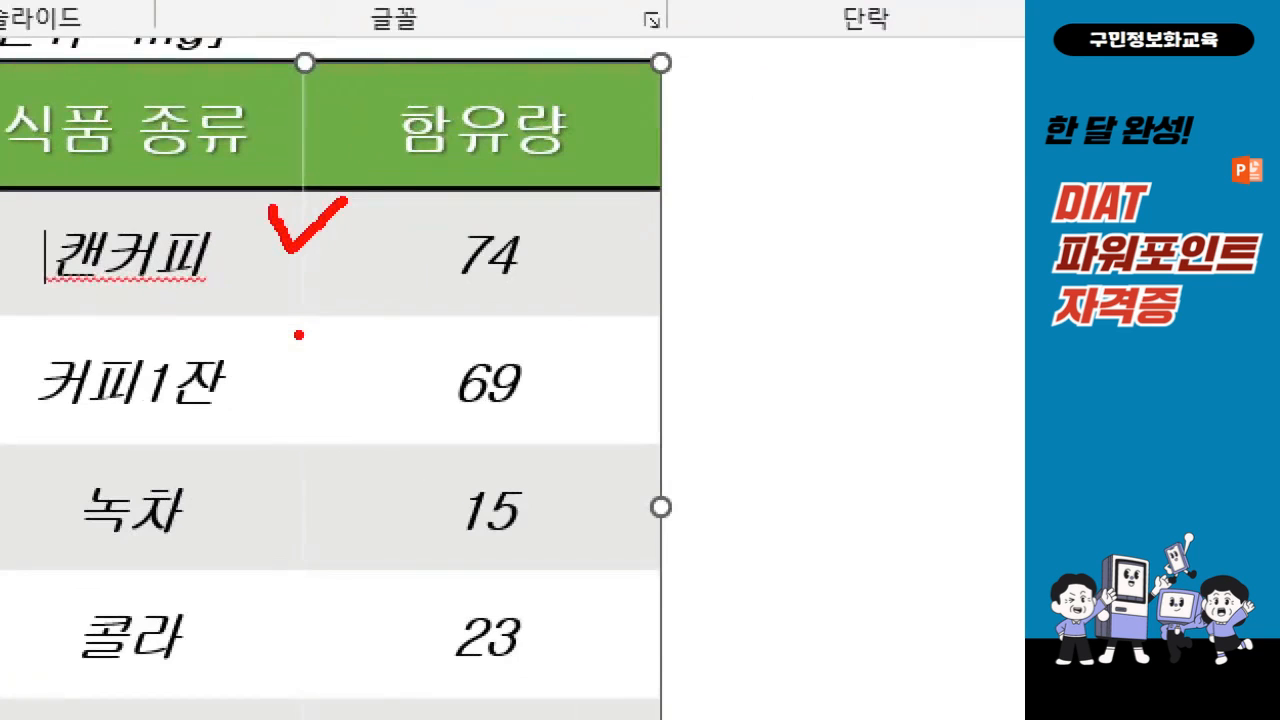
{"action": "key", "text": "Escape"}
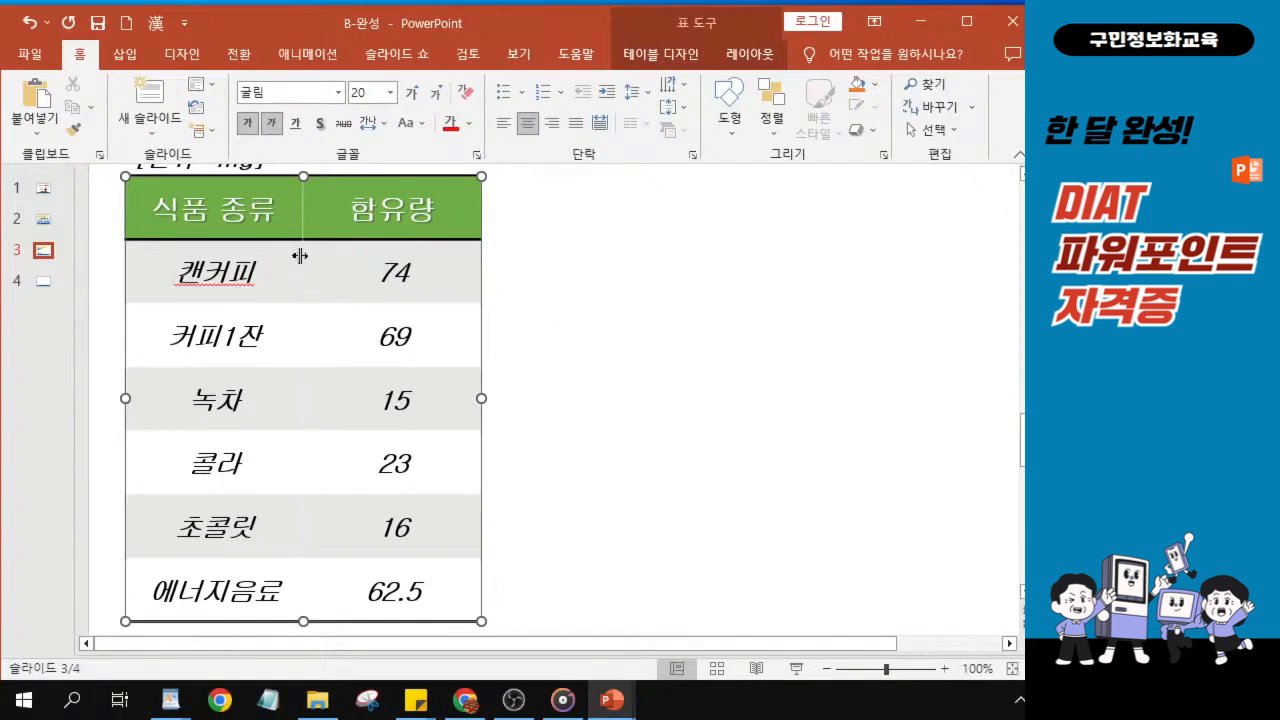
Widen the 식품 종류 column slightly by shifting the divider between it and the 함유량 column.
{"action": "left_click_drag", "start_coordinate": [300, 256], "coordinate": [337, 280]}
{"action": "left_click_drag", "start_coordinate": [2, 220], "coordinate": [704, 88]}
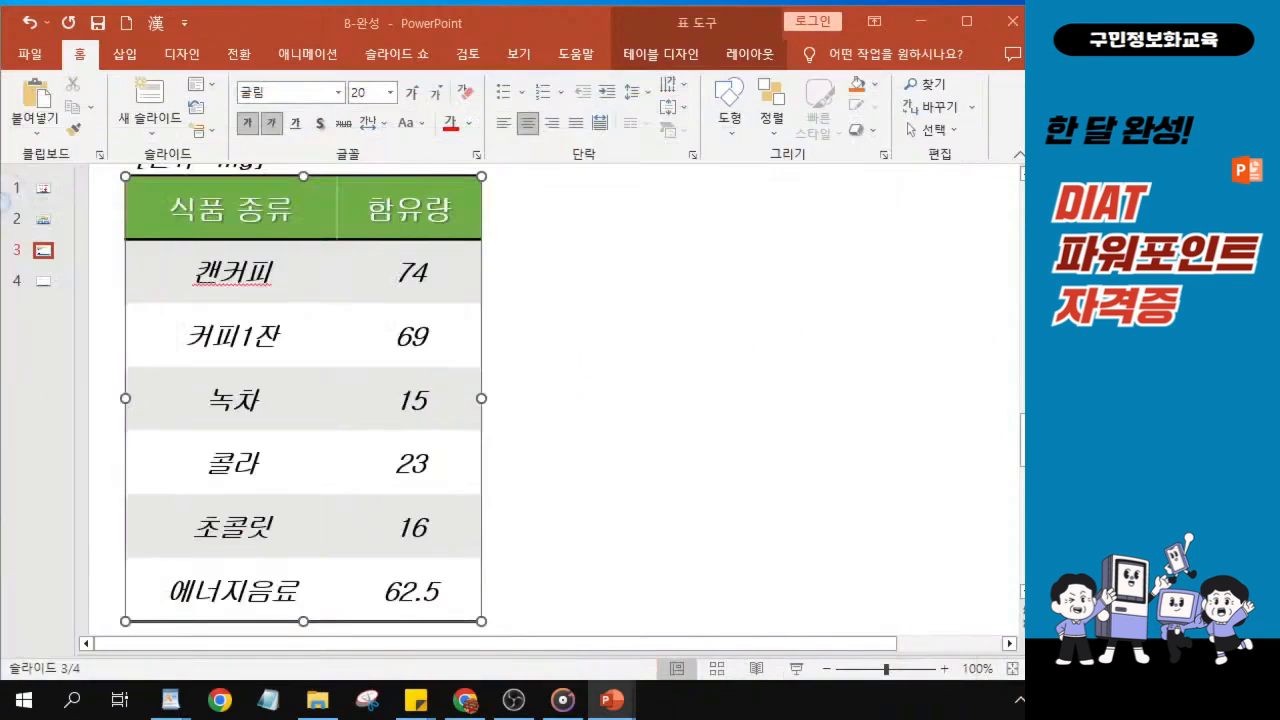
{"action": "left_click", "coordinate": [335, 277]}
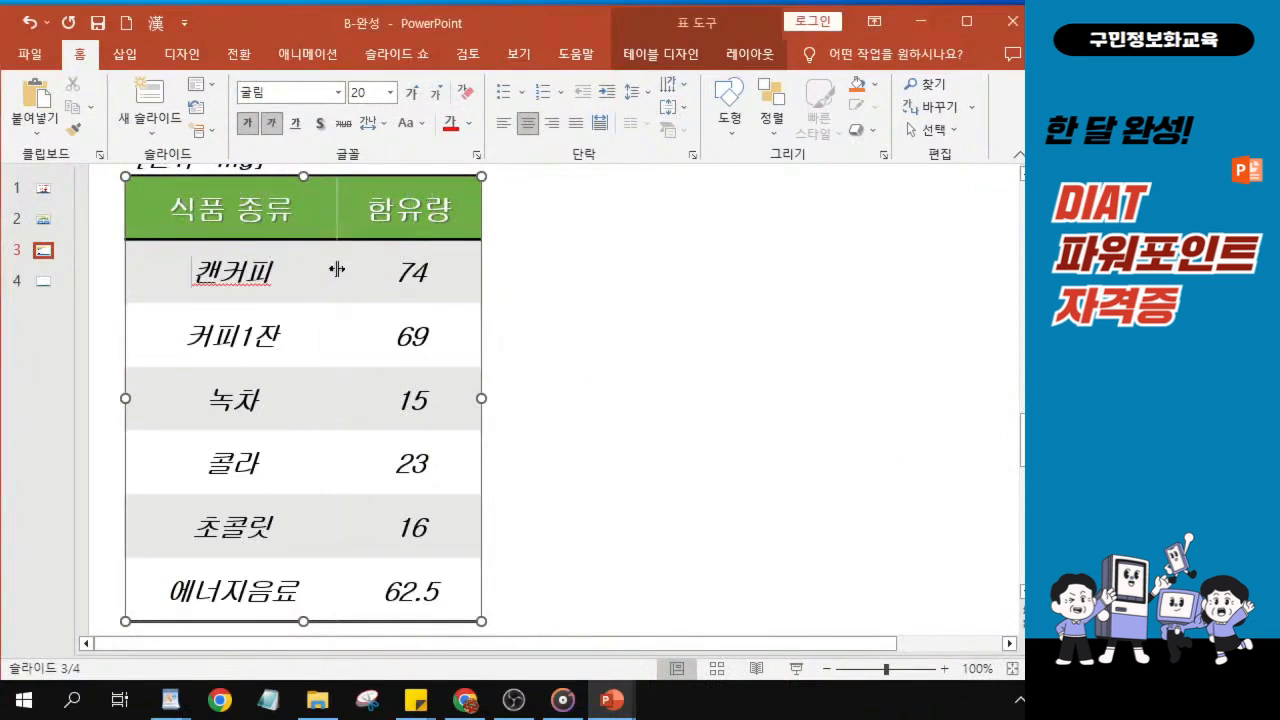
{"action": "mouse_move", "coordinate": [337, 269]}
{"action": "left_mouse_down"}
{"action": "mouse_move", "coordinate": [323, 271]}
{"action": "mouse_move", "coordinate": [350, 274]}
{"action": "mouse_move", "coordinate": [340, 277]}
{"action": "left_mouse_up"}
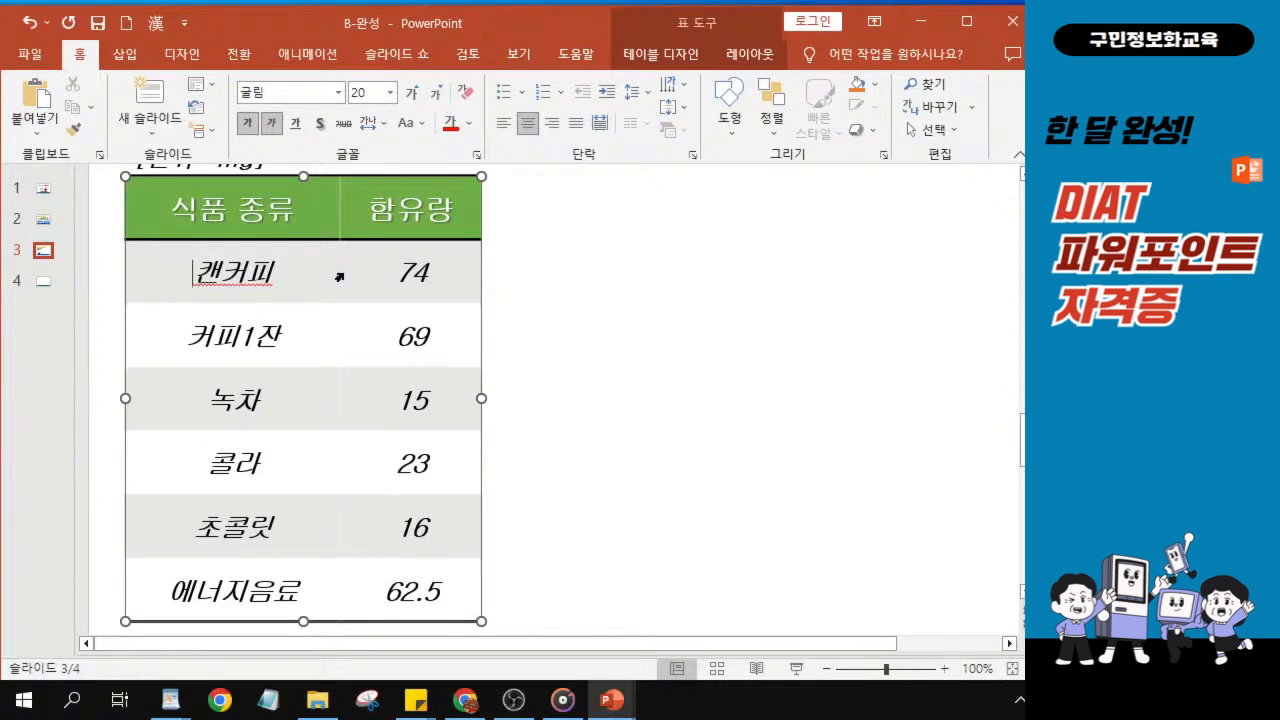
{"action": "left_click_drag", "start_coordinate": [337, 264], "coordinate": [333, 264]}
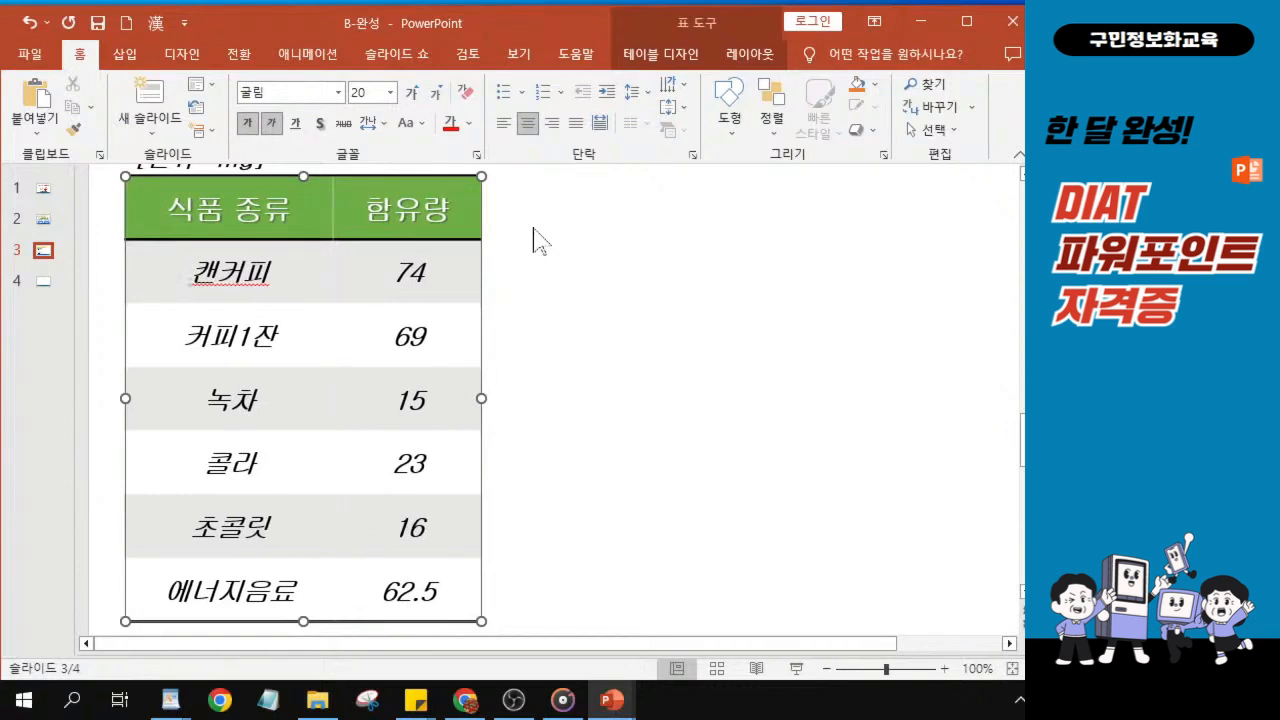
{"action": "key", "text": "Escape"}
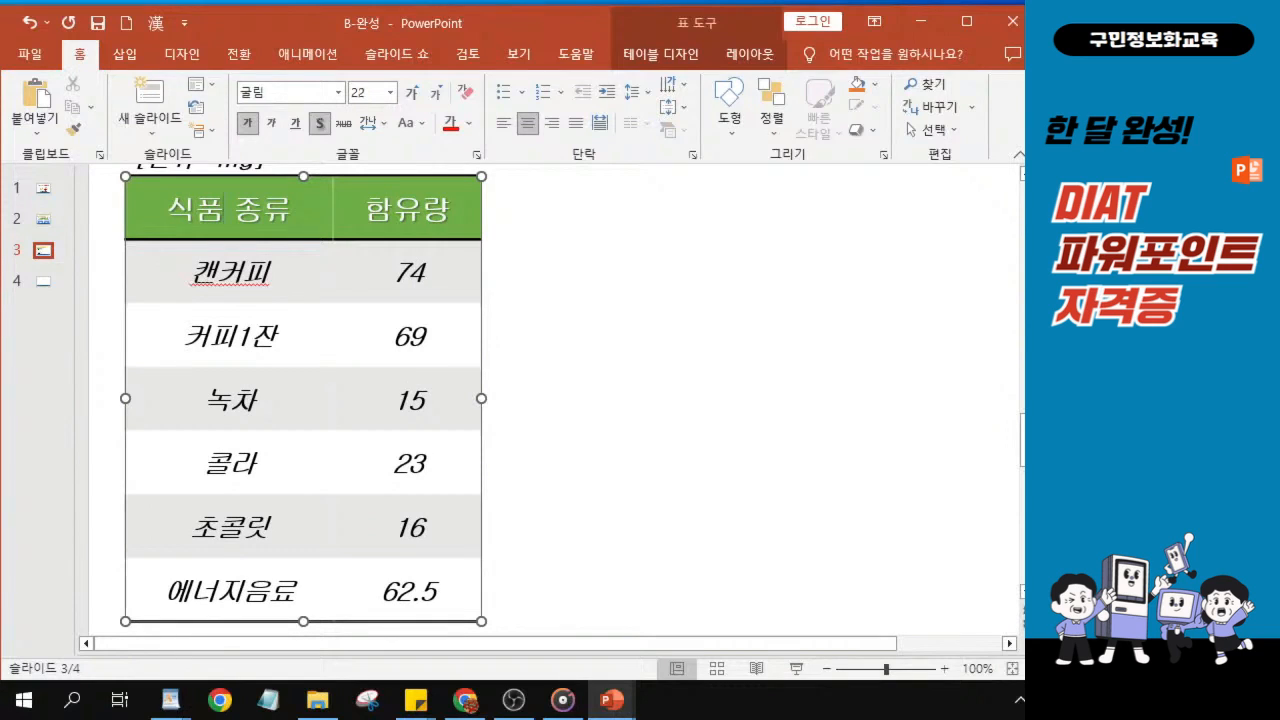
Select and copy all cells of the table, from the 식품 종류 header through the 에너지음료 row.
{"action": "left_click", "coordinate": [211, 276]}
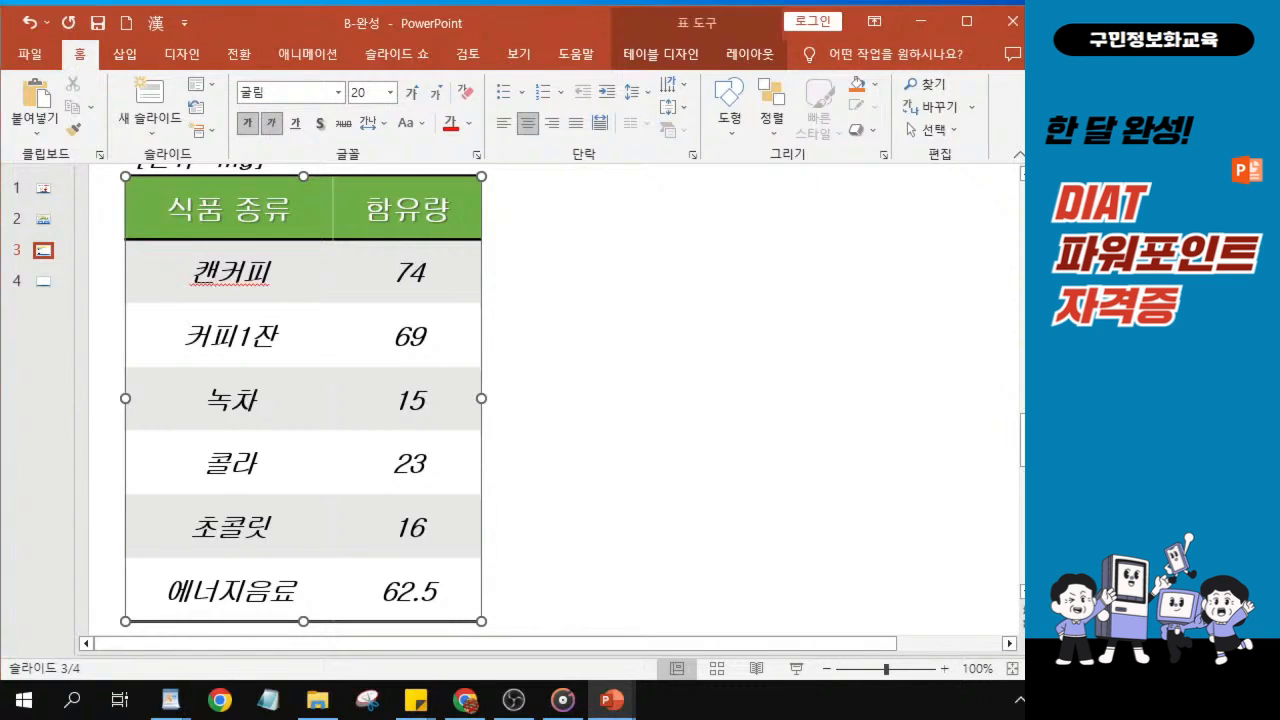
{"action": "left_click", "coordinate": [167, 209]}
{"action": "key", "text": "ctrl"}
{"action": "key", "text": "ctrl"}
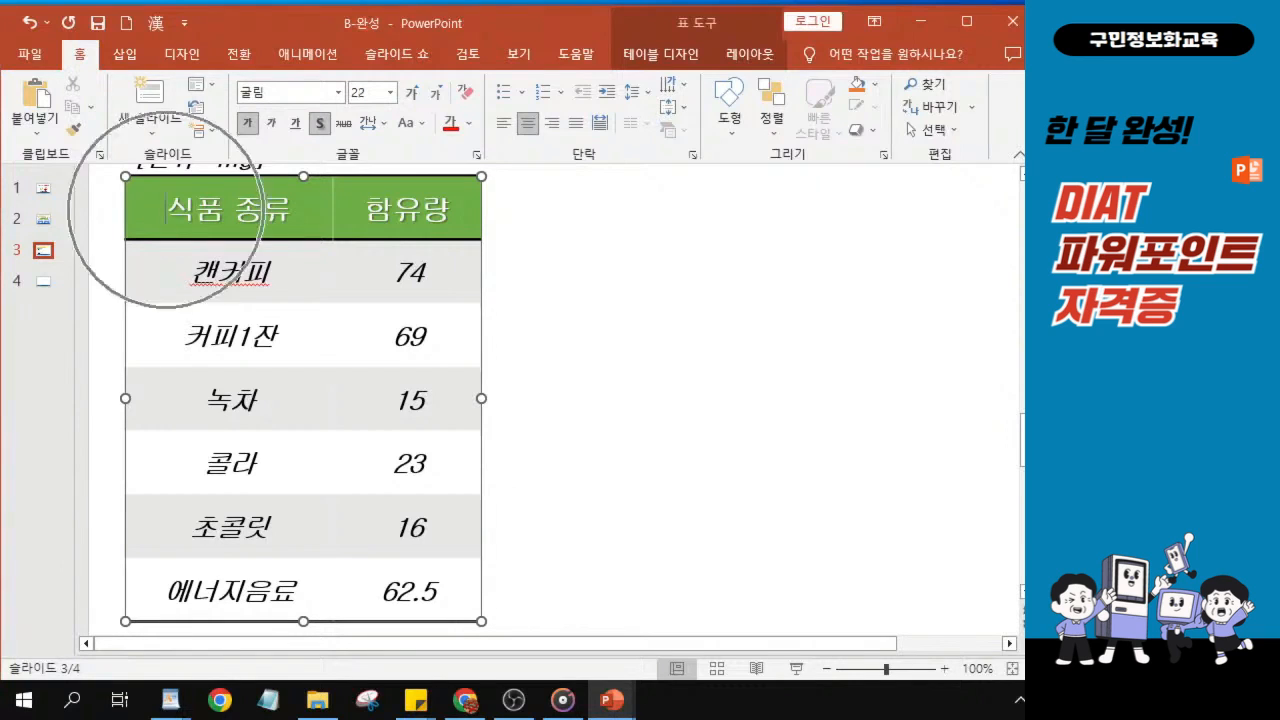
{"action": "left_click_drag", "start_coordinate": [167, 208], "coordinate": [425, 591]}
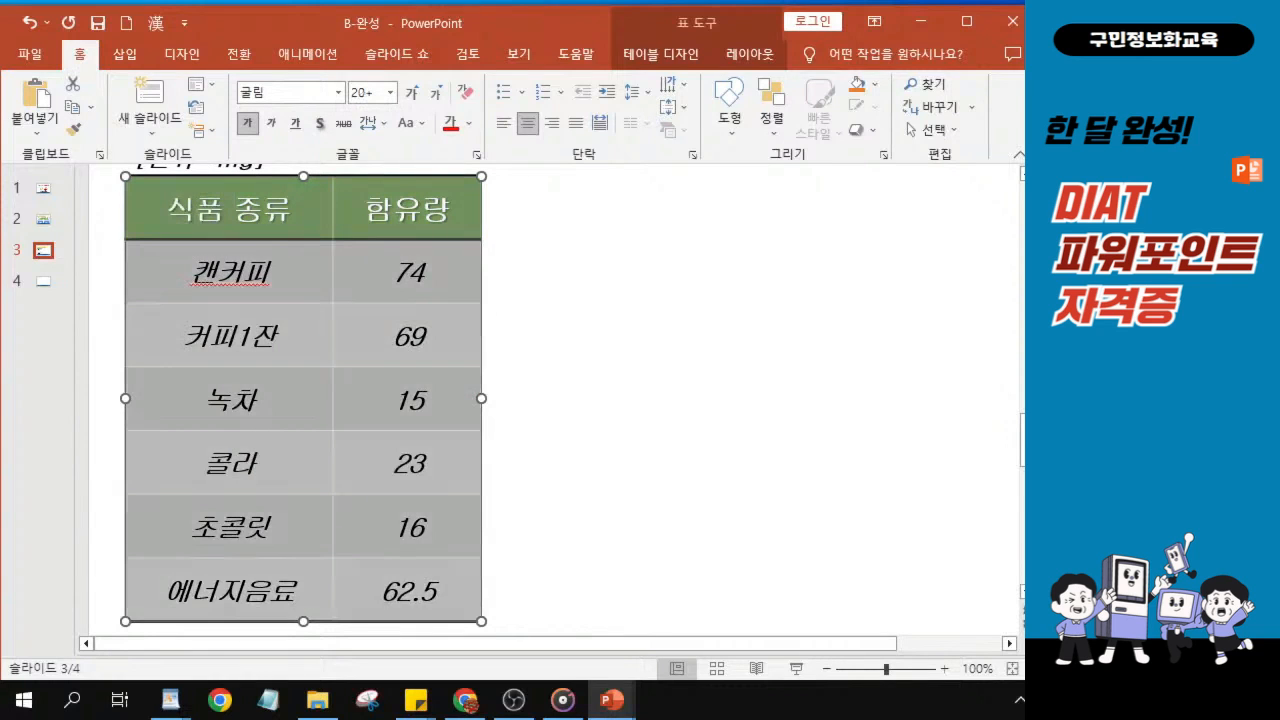
{"action": "key", "text": "ctrl"}
{"action": "key", "text": "ctrl"}
{"action": "key", "text": "ctrl"}
{"action": "left_click", "coordinate": [222, 210]}
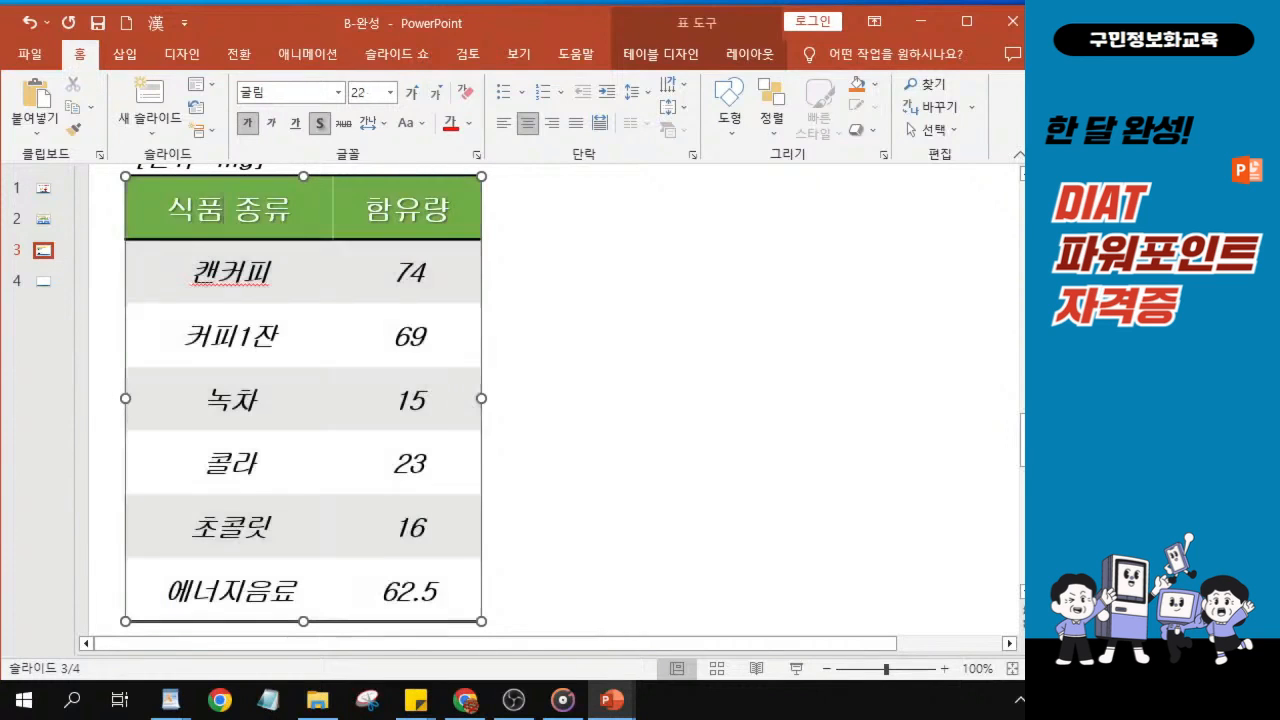
{"action": "left_click_drag", "start_coordinate": [222, 210], "coordinate": [410, 590]}
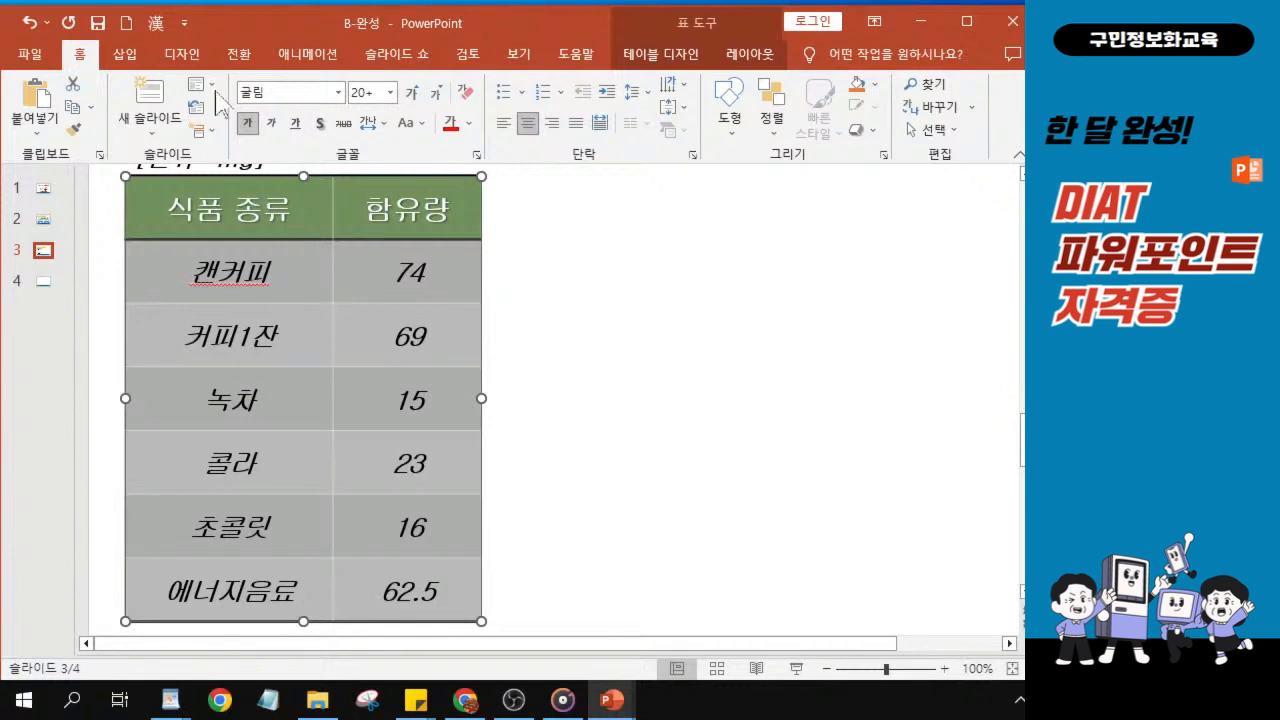
Insert a clustered column chart (묶은 세로 막대형) on slide 3.
{"action": "left_click", "coordinate": [123, 62]}
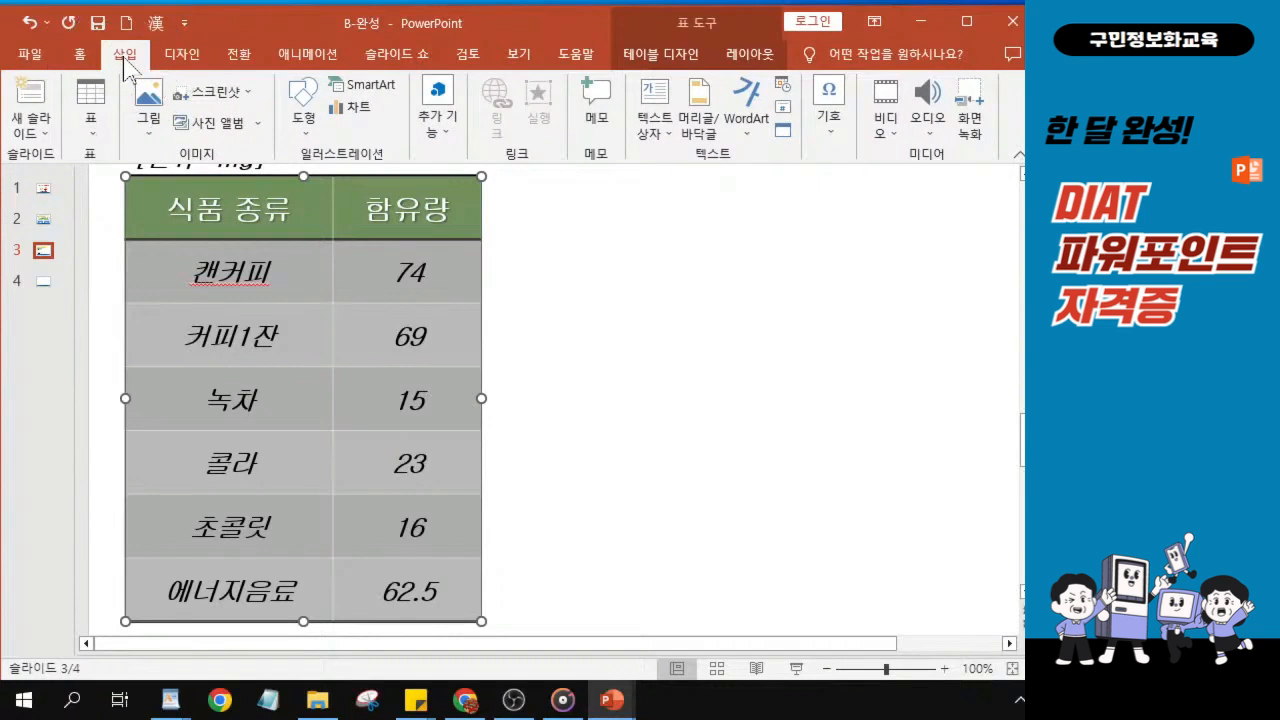
{"action": "left_click", "coordinate": [356, 110]}
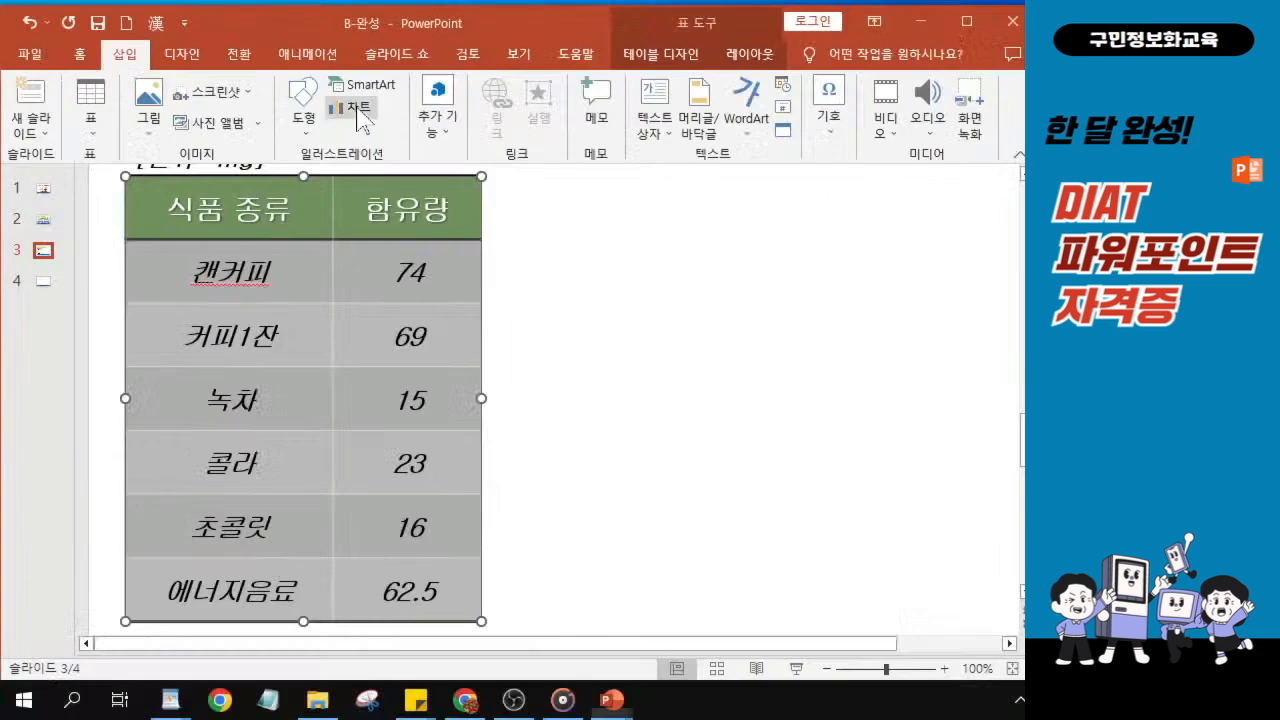
{"action": "left_click", "coordinate": [366, 110]}
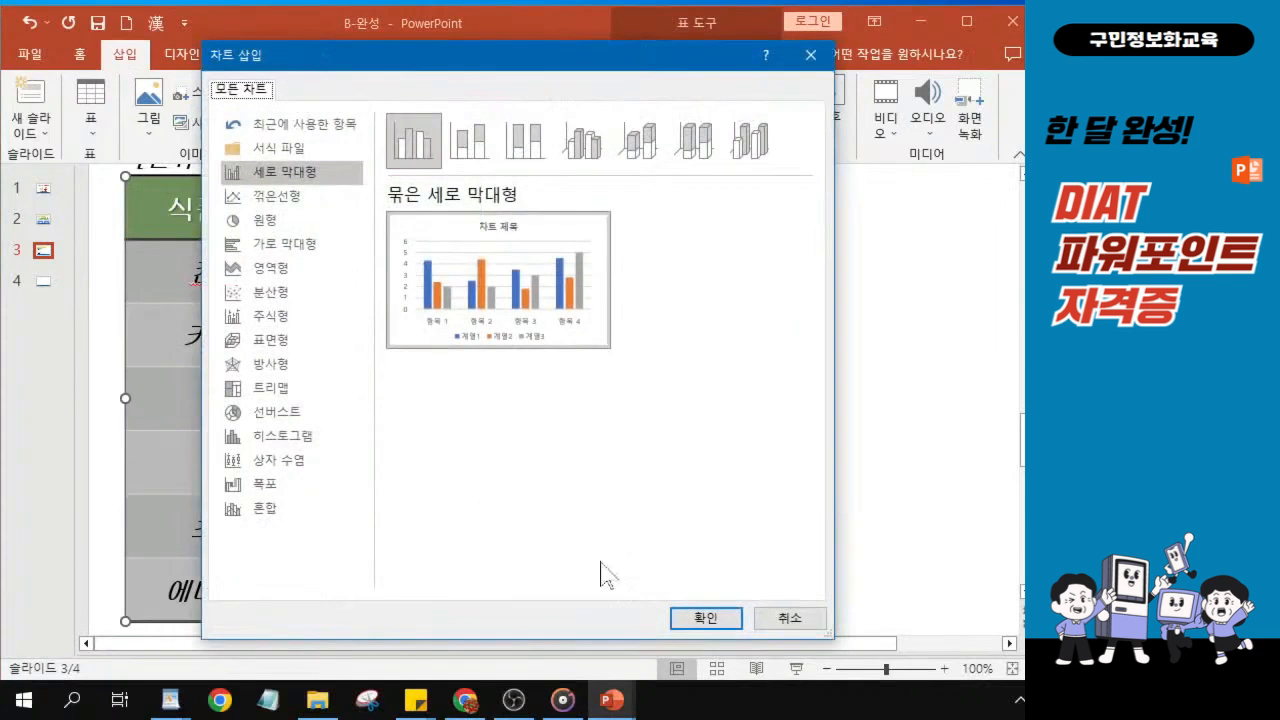
{"action": "key", "text": "ctrl"}
{"action": "key", "text": "ctrl"}
{"action": "key", "text": "ctrl"}
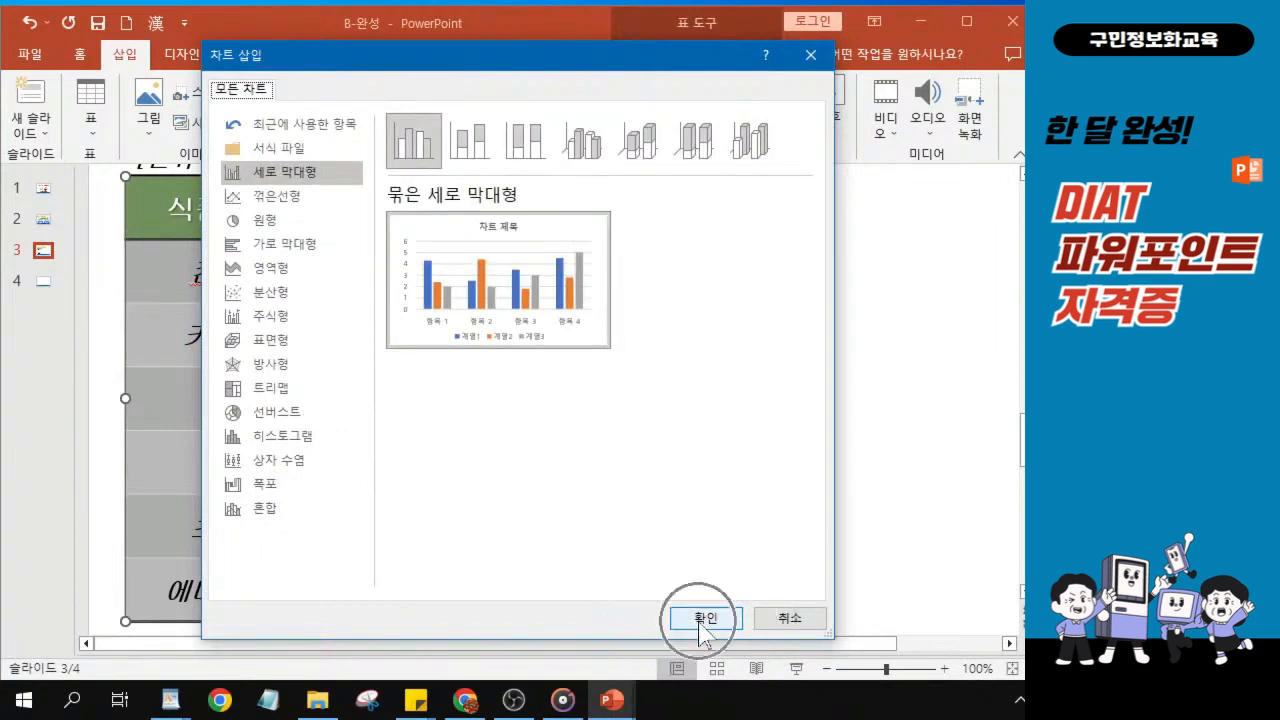
{"action": "left_click", "coordinate": [700, 620]}
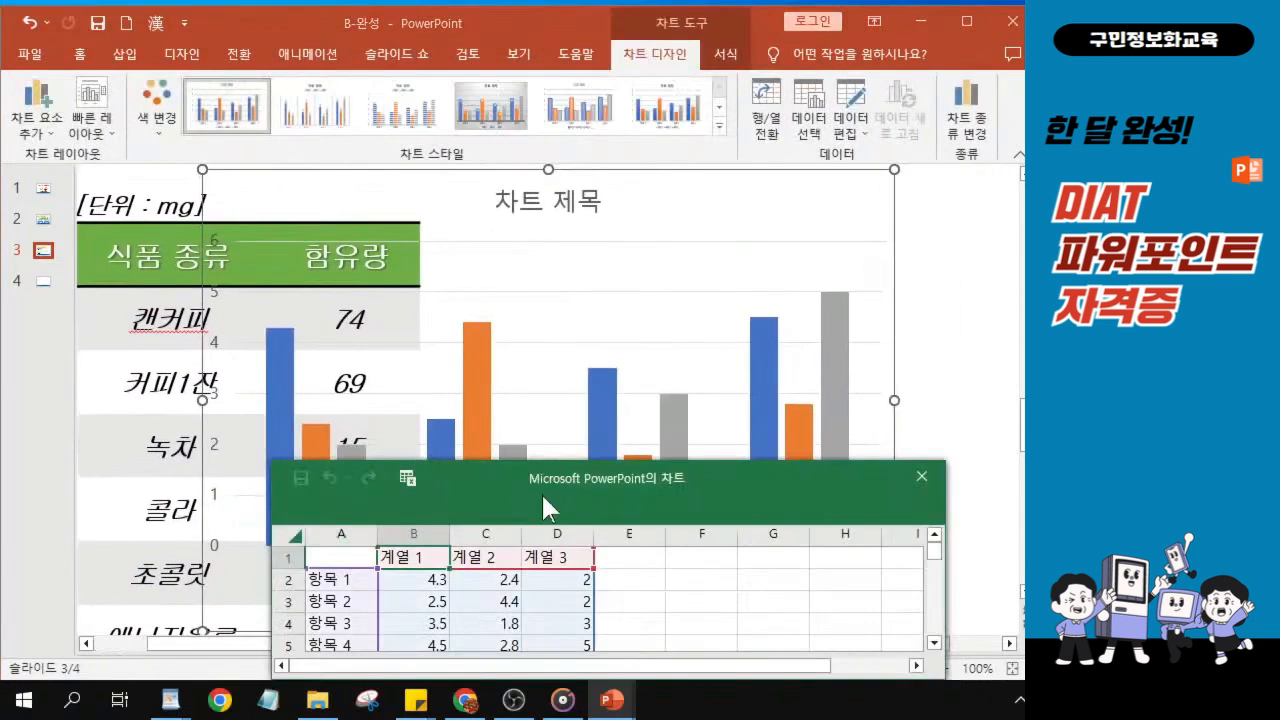
Reposition the chart's data sheet window and enlarge it to show more rows and columns.
{"action": "left_click_drag", "start_coordinate": [541, 492], "coordinate": [463, 275]}
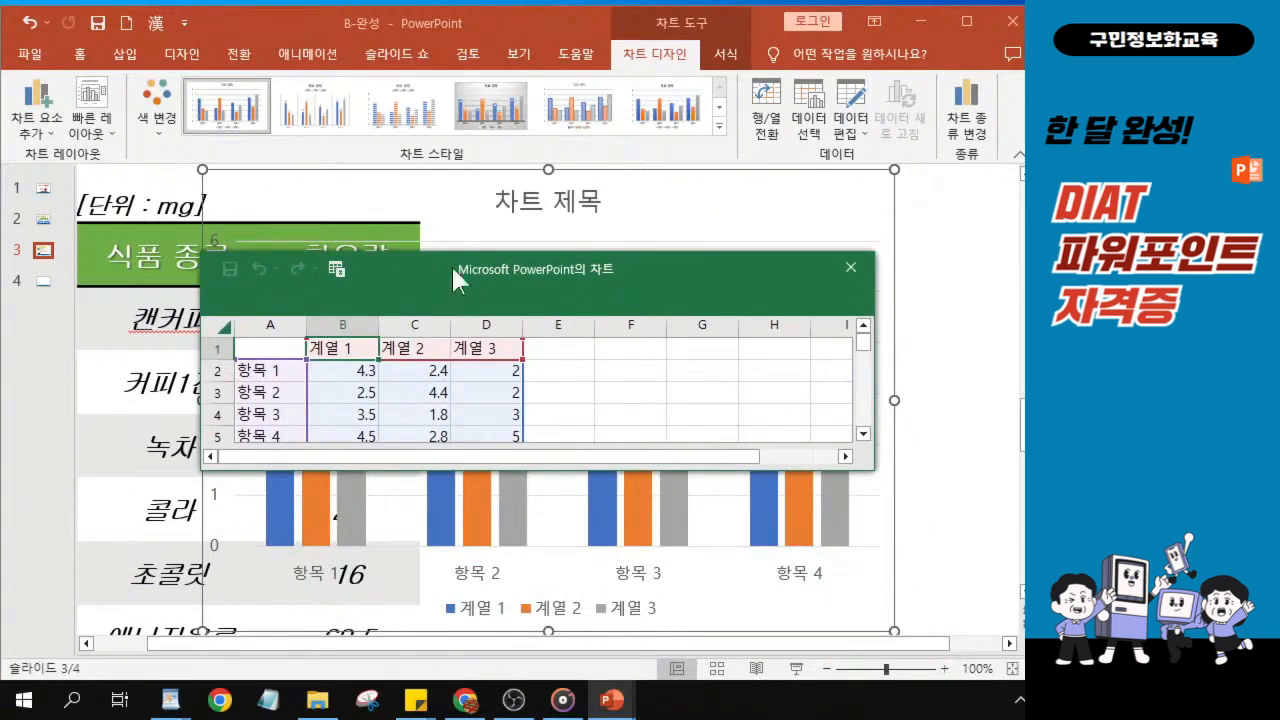
{"action": "left_click_drag", "start_coordinate": [495, 263], "coordinate": [436, 178]}
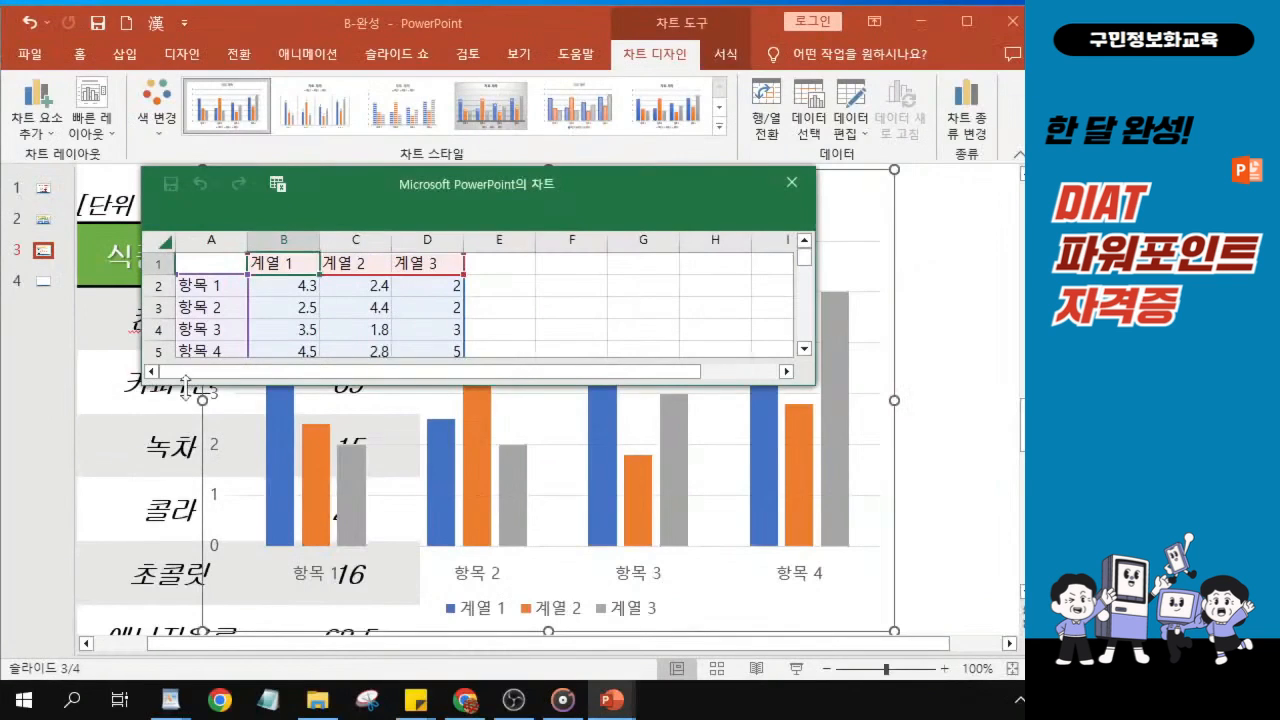
{"action": "left_click_drag", "start_coordinate": [141, 382], "coordinate": [34, 648]}
{"action": "left_click_drag", "start_coordinate": [411, 185], "coordinate": [445, 144]}
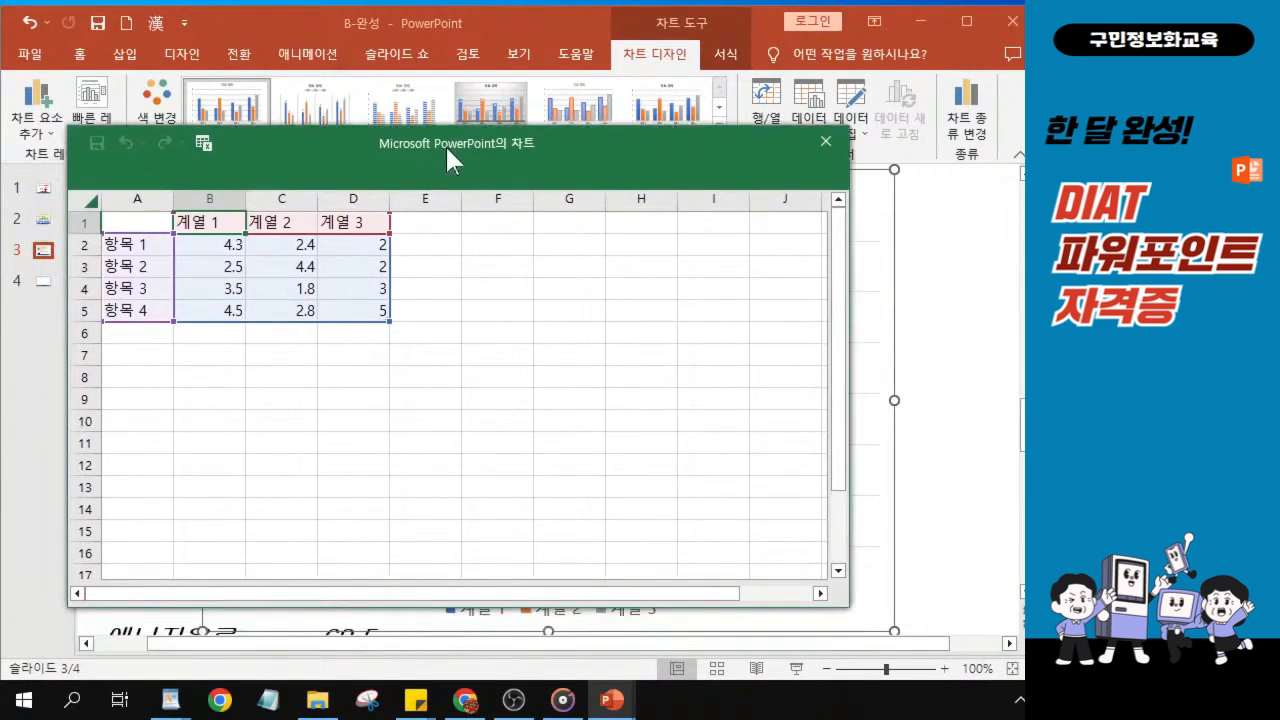
Paste the copied table data into the chart's data sheet starting at cell A1.
{"action": "left_click", "coordinate": [143, 227]}
{"action": "scroll", "coordinate": [143, 227], "scroll_direction": "up", "scroll_amount": 2}
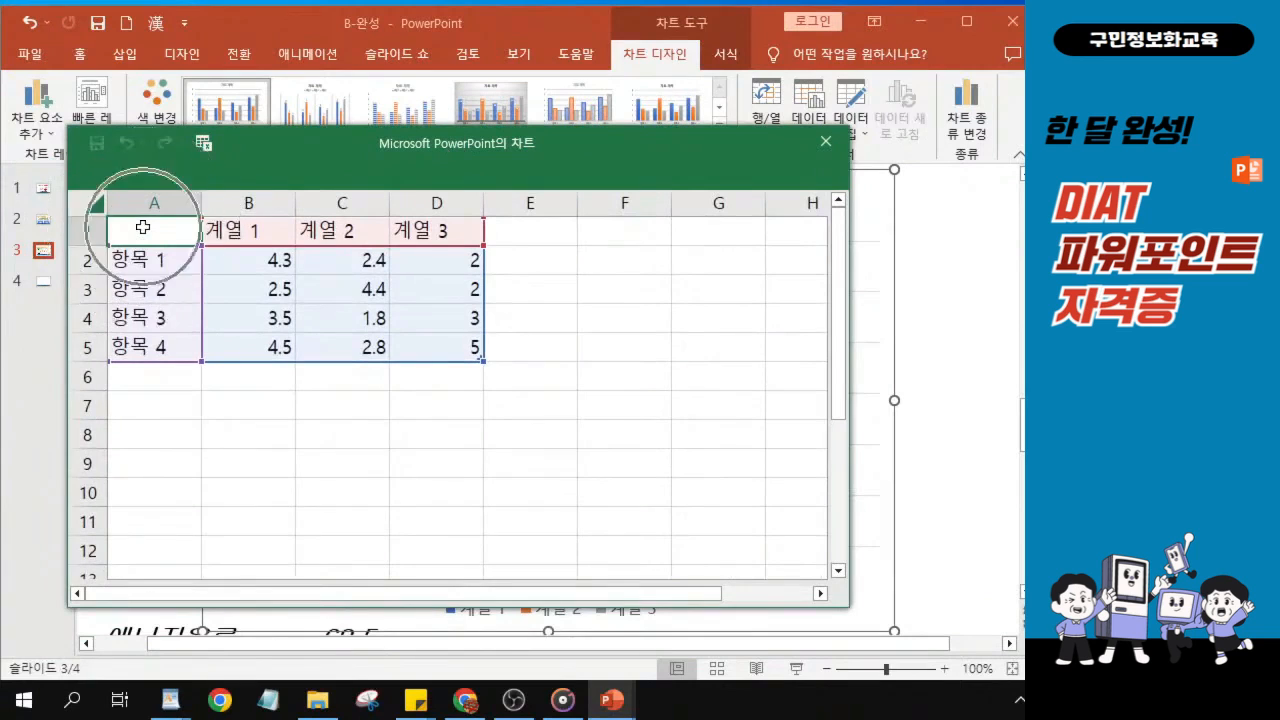
{"action": "key", "text": "ctrl"}
{"action": "key", "text": "ctrl"}
{"action": "key", "text": "ctrl"}
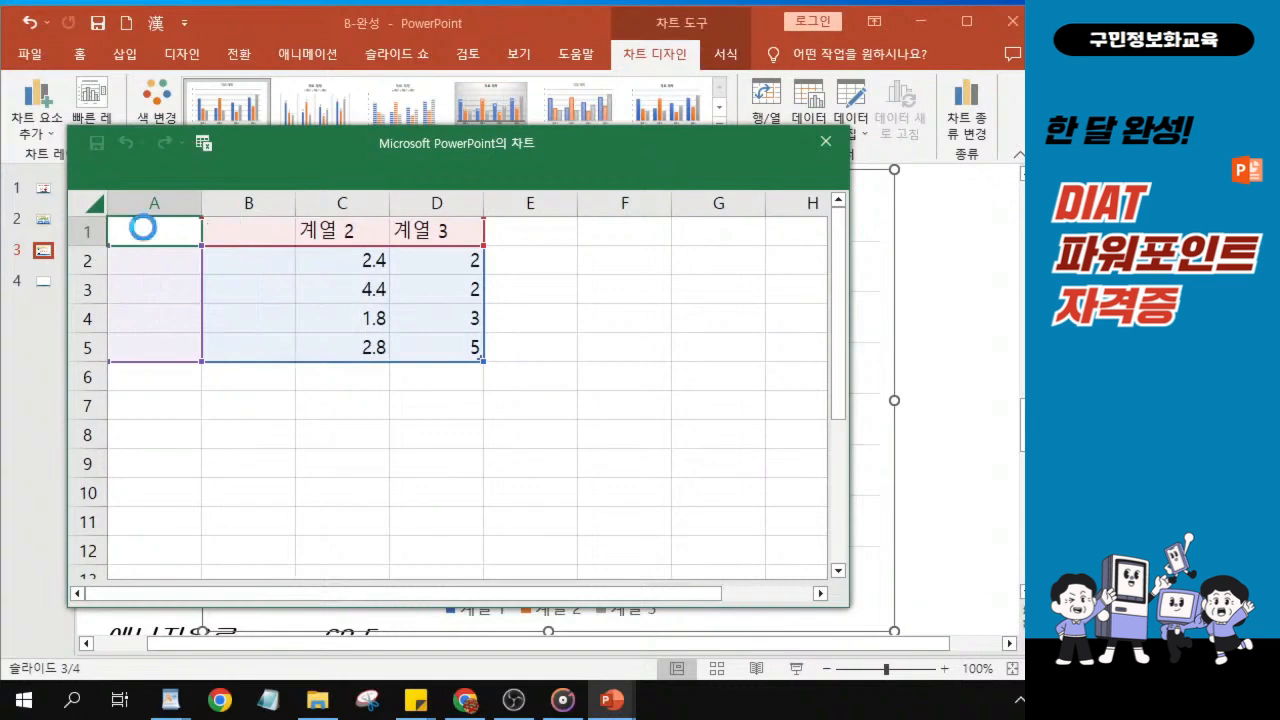
{"action": "type", "text": "식품종류\t함유량 캔커피\t74 커피1잔\t69 녹차\t15 콜라\t23"}
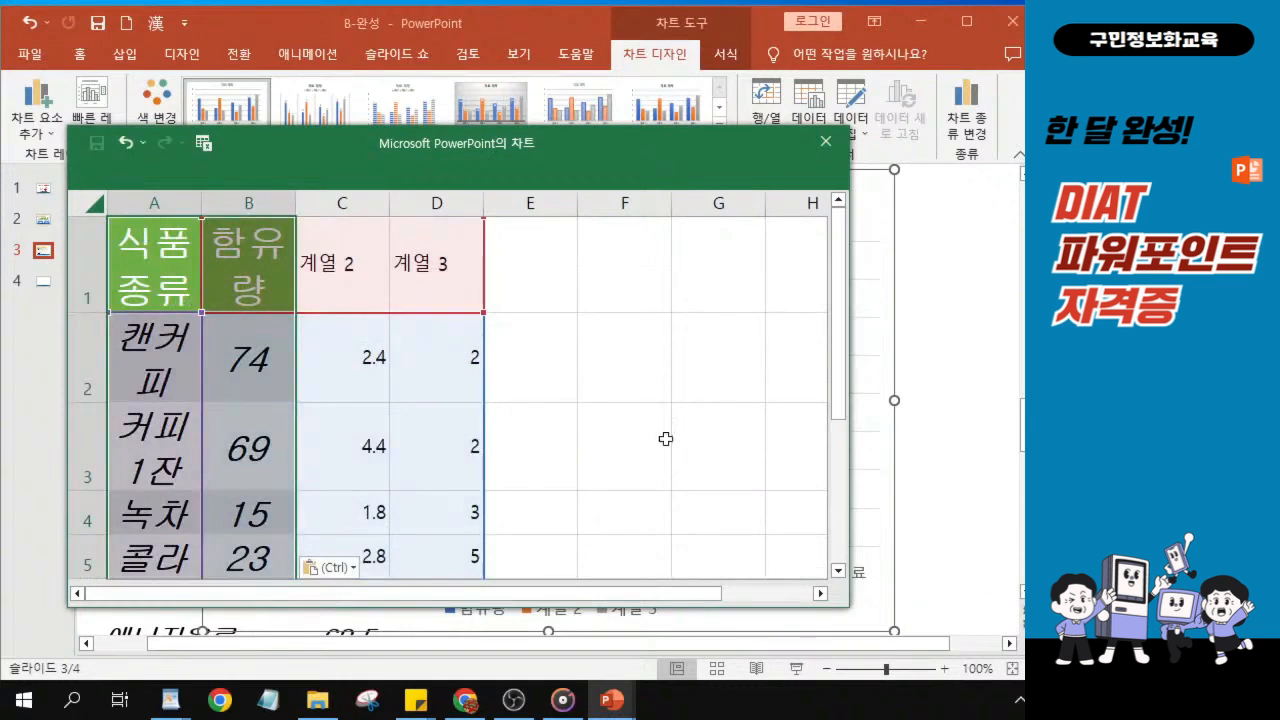
Move the data sheet window up and extend it downward to show all pasted rows through 에너지음료.
{"action": "left_click_drag", "start_coordinate": [537, 147], "coordinate": [519, 42]}
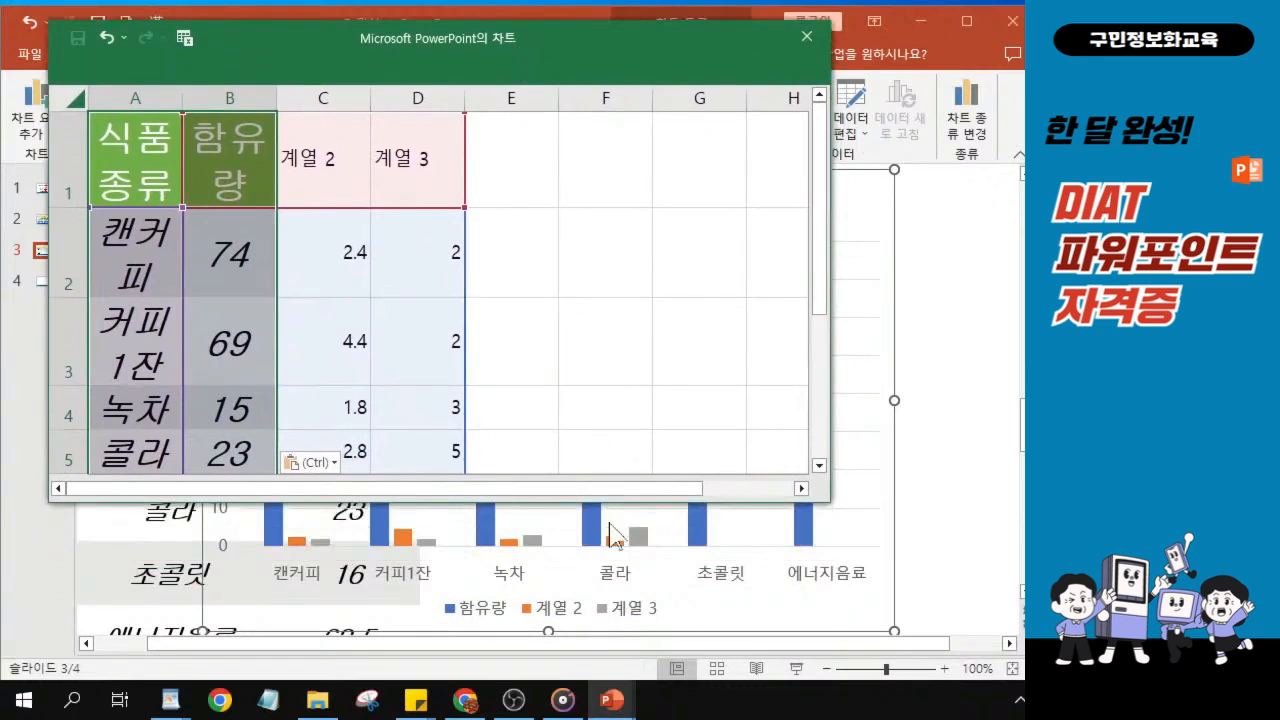
{"action": "left_click_drag", "start_coordinate": [612, 501], "coordinate": [617, 700]}
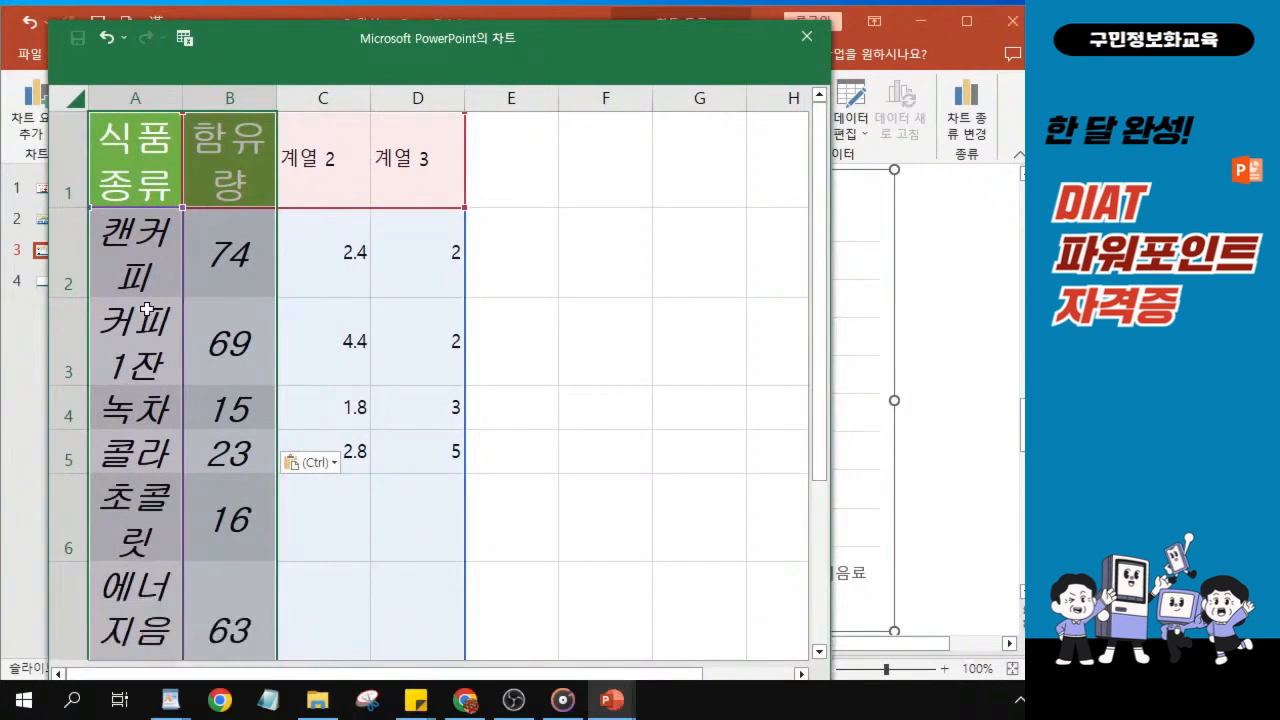
{"action": "scroll", "coordinate": [146, 309], "scroll_direction": "down", "scroll_amount": 1}
{"action": "scroll", "coordinate": [201, 330], "scroll_direction": "up", "scroll_amount": 1}
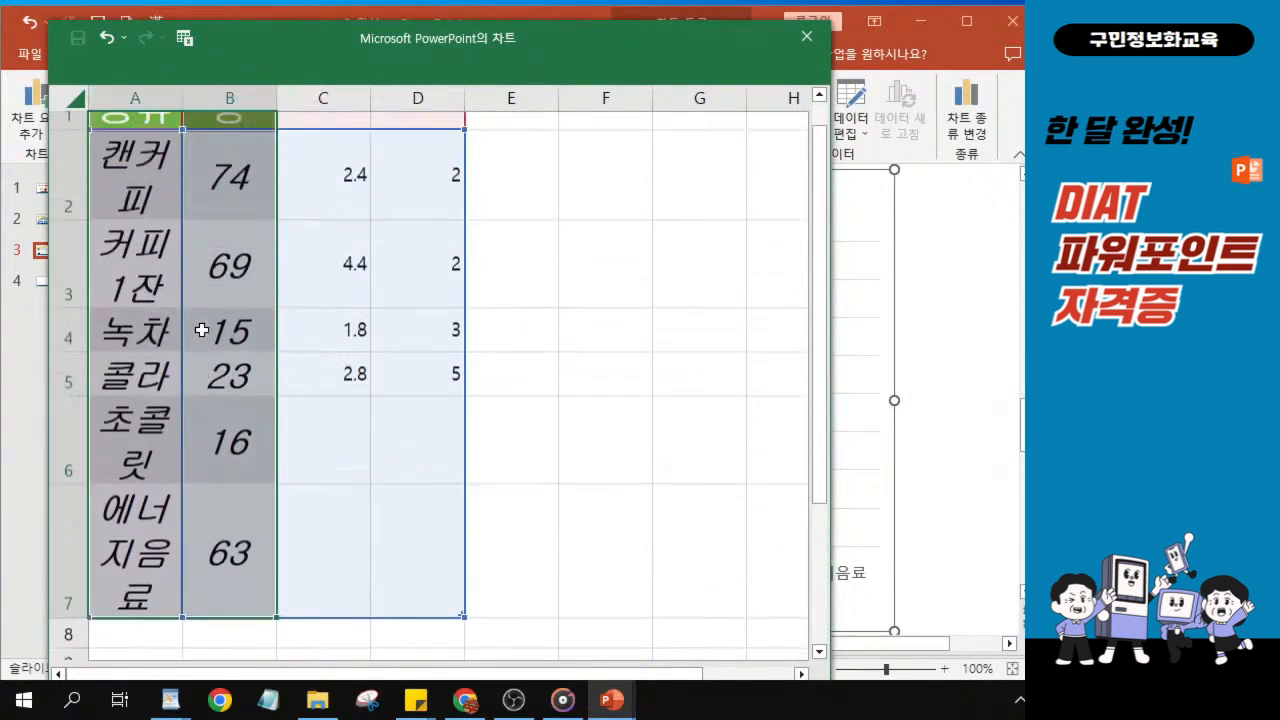
Delete the unused 계열 2 and 계열 3 columns (C and D) from the chart's data sheet.
{"action": "scroll", "coordinate": [201, 330], "scroll_direction": "up", "scroll_amount": 1}
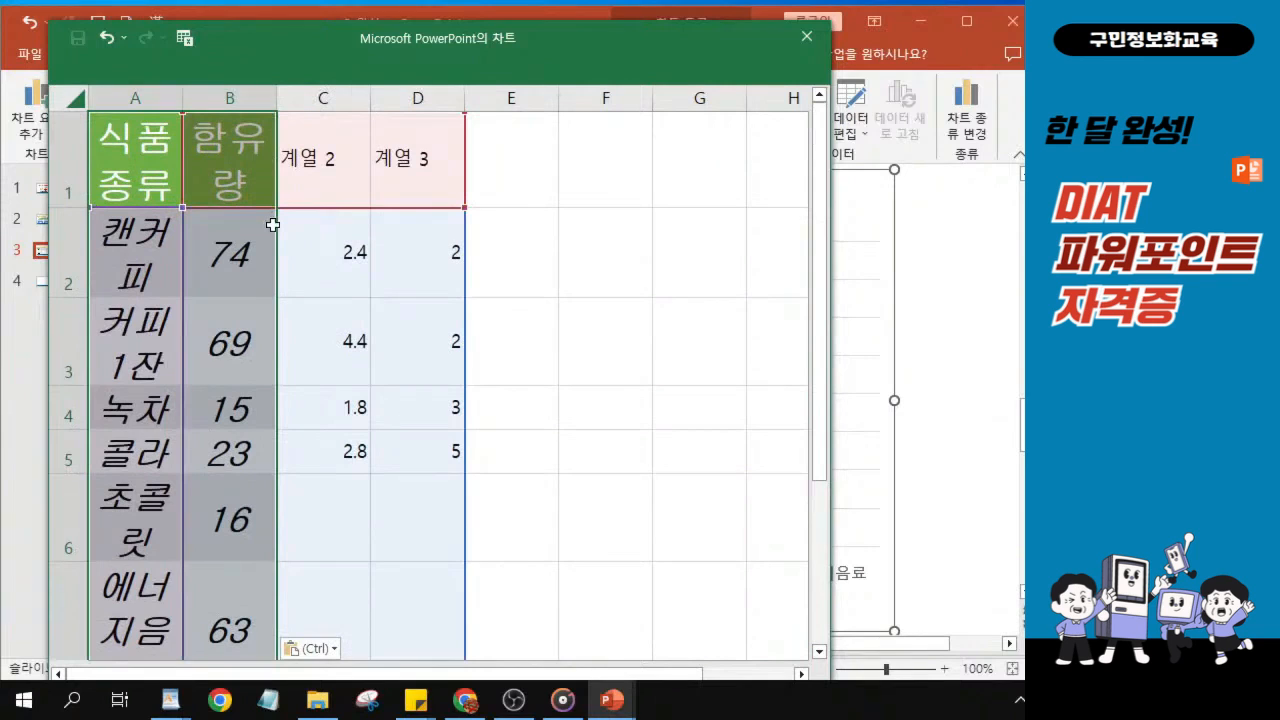
{"action": "left_click", "coordinate": [333, 100]}
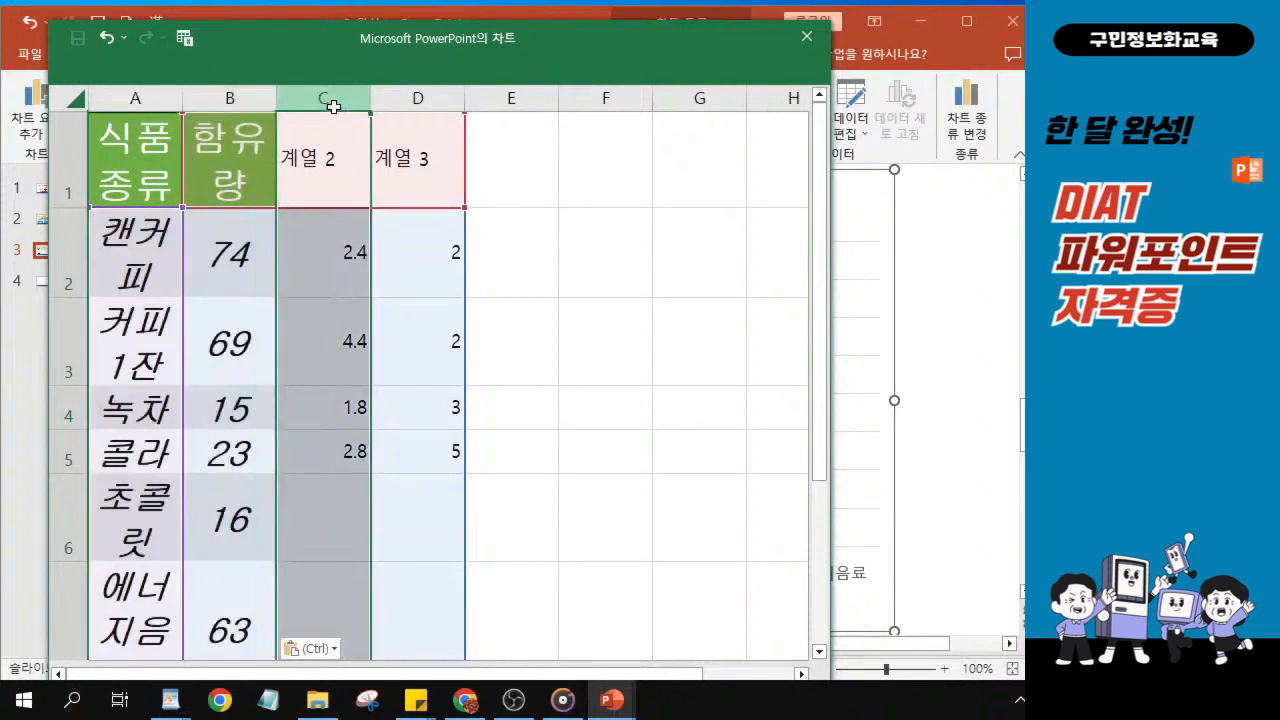
{"action": "left_click_drag", "start_coordinate": [333, 100], "coordinate": [425, 93]}
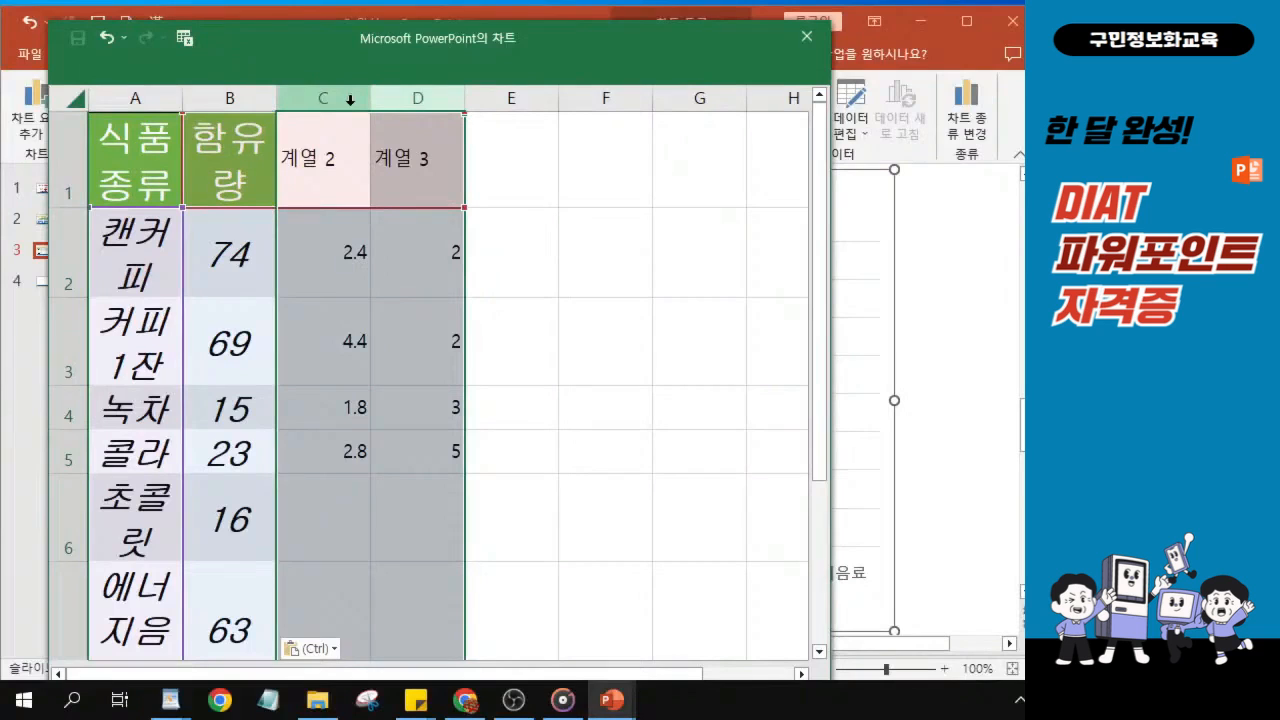
{"action": "key", "text": "ctrl"}
{"action": "left_click", "coordinate": [345, 90]}
{"action": "left_click_drag", "start_coordinate": [345, 88], "coordinate": [432, 90]}
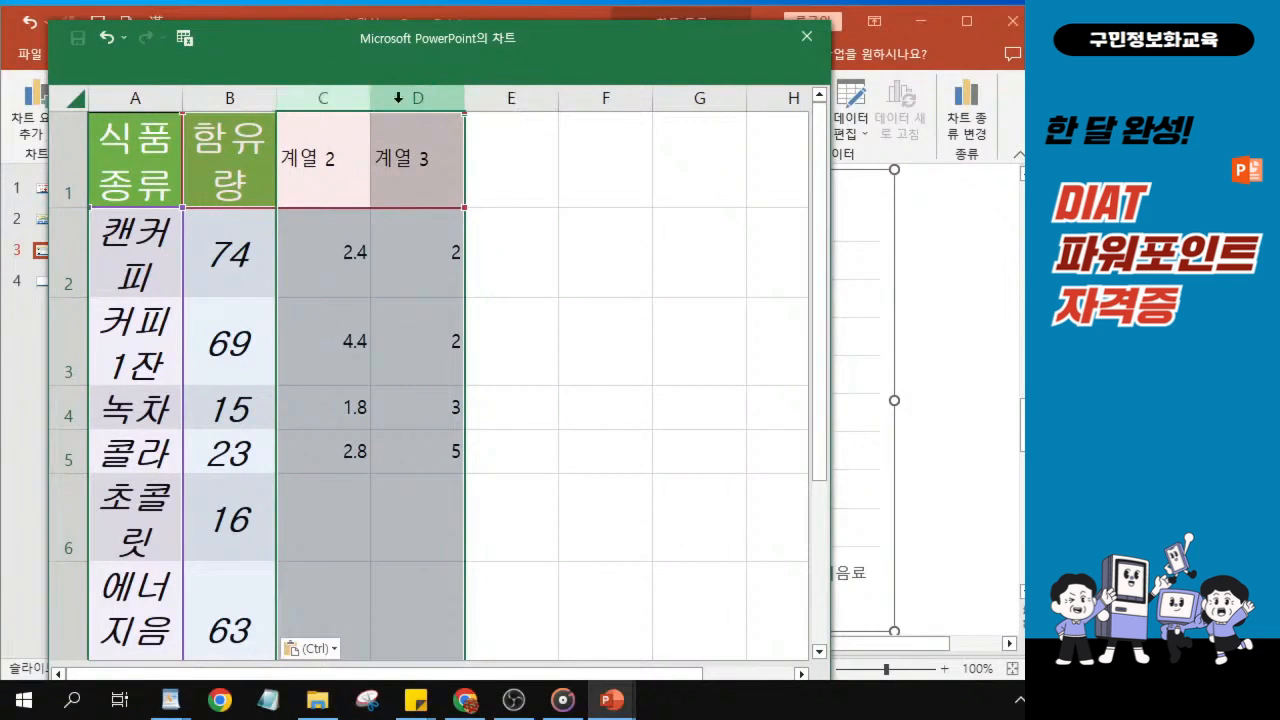
{"action": "right_click", "coordinate": [399, 100]}
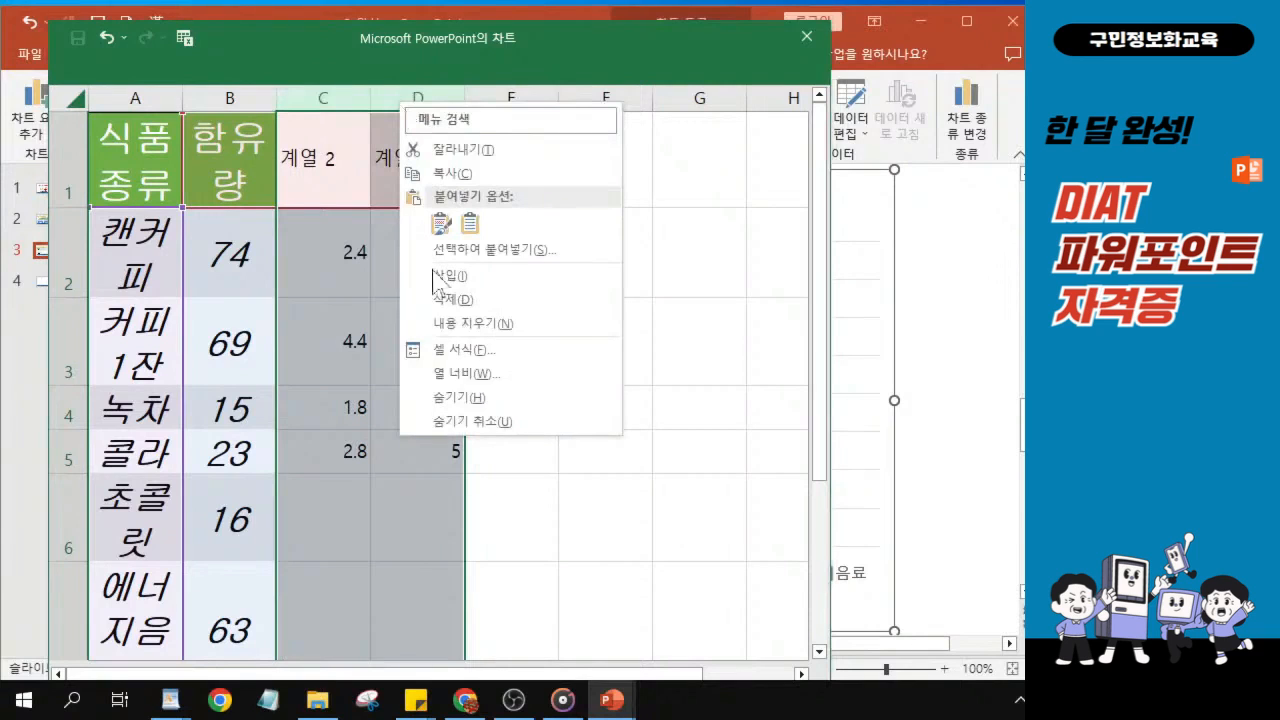
{"action": "left_click", "coordinate": [437, 300]}
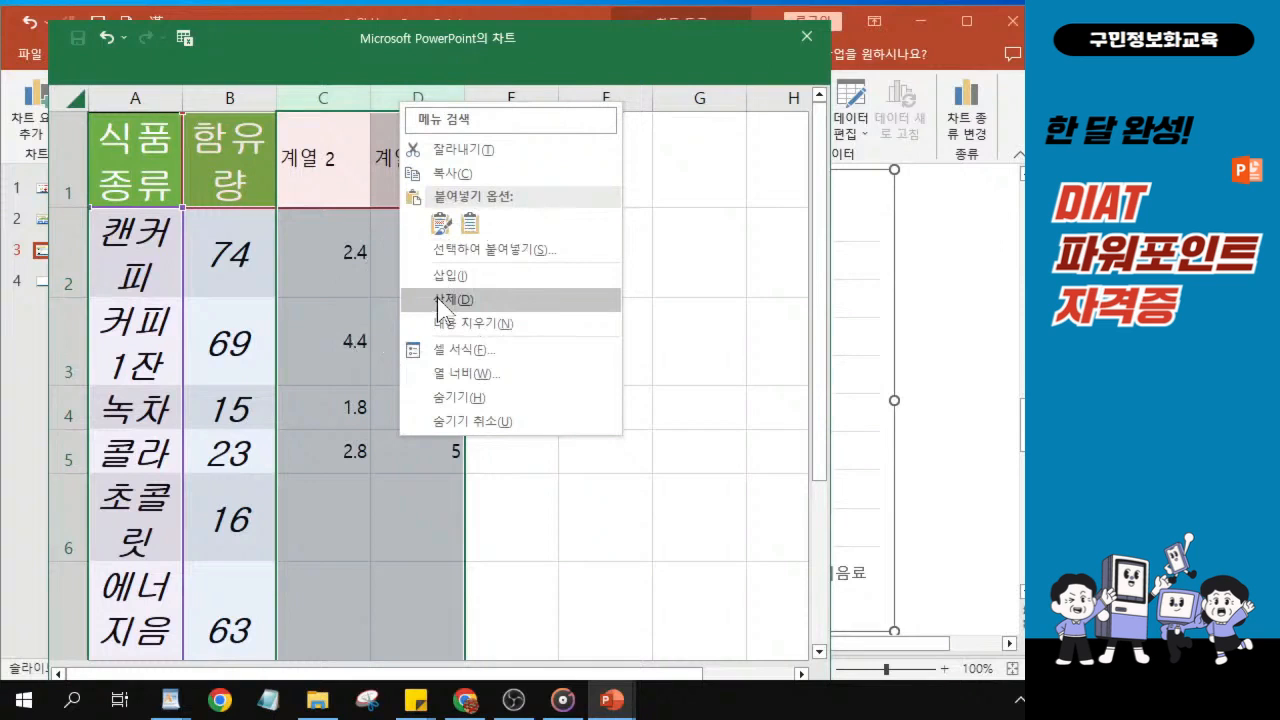
{"action": "left_click", "coordinate": [437, 300]}
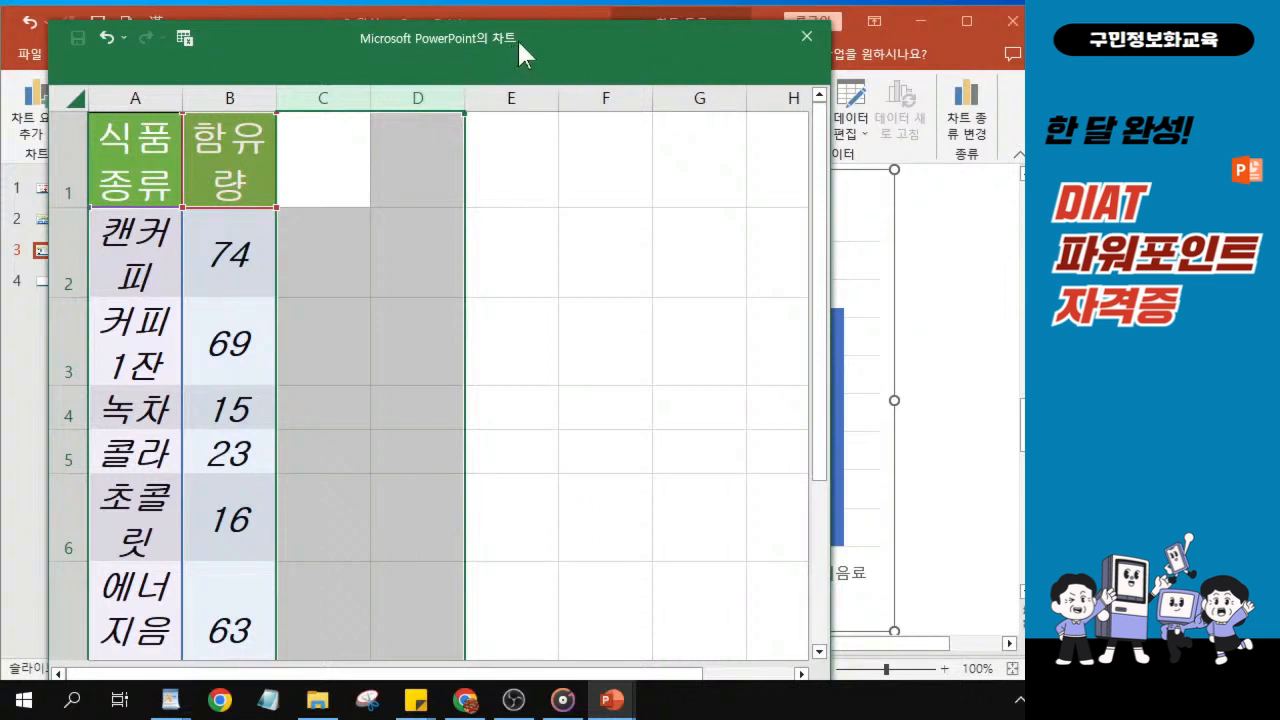
Move the data sheet window aside to check the chart behind it, and close the data sheet.
{"action": "left_click_drag", "start_coordinate": [517, 38], "coordinate": [0, 135]}
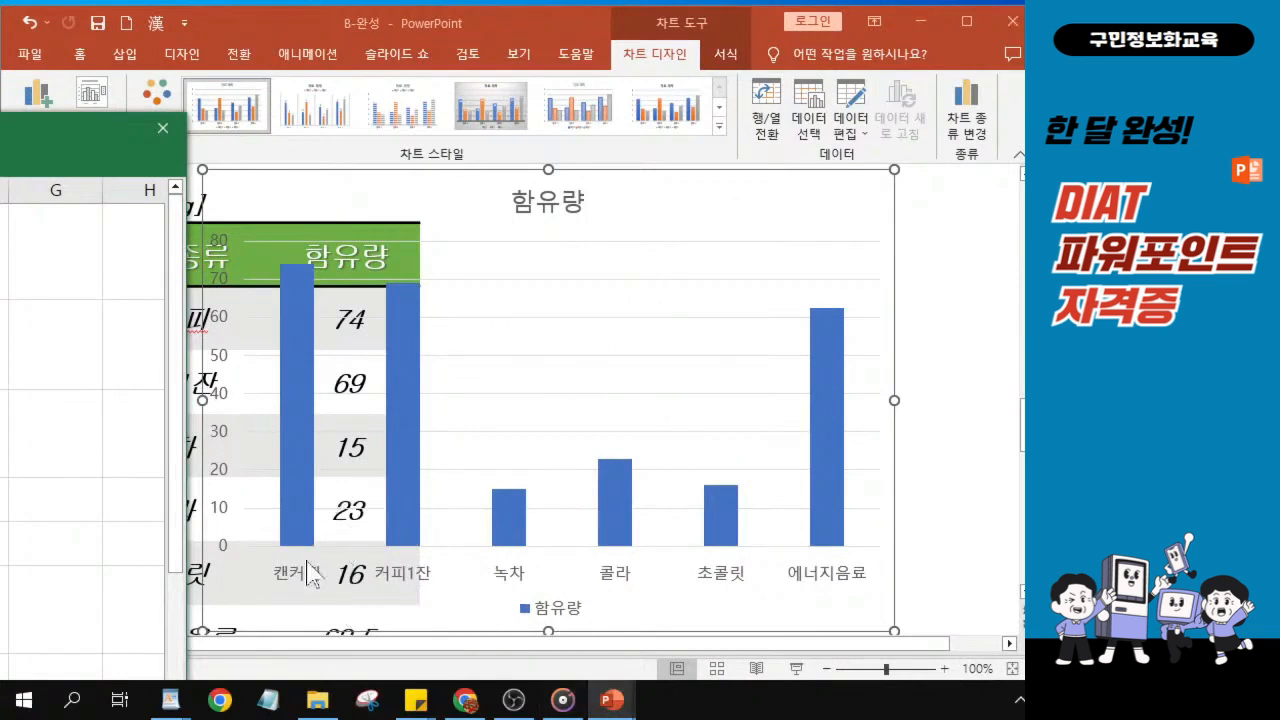
{"action": "left_click", "coordinate": [210, 268]}
{"action": "left_click_drag", "start_coordinate": [65, 131], "coordinate": [780, 75]}
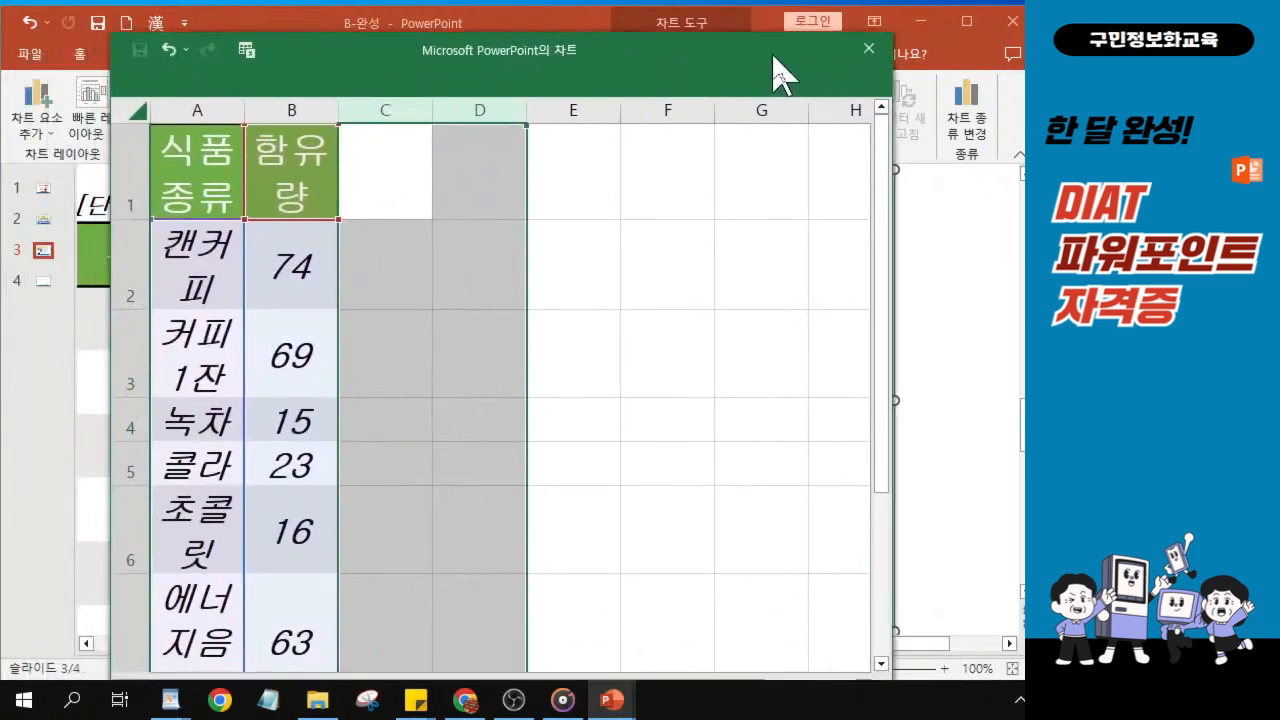
{"action": "left_click", "coordinate": [872, 60]}
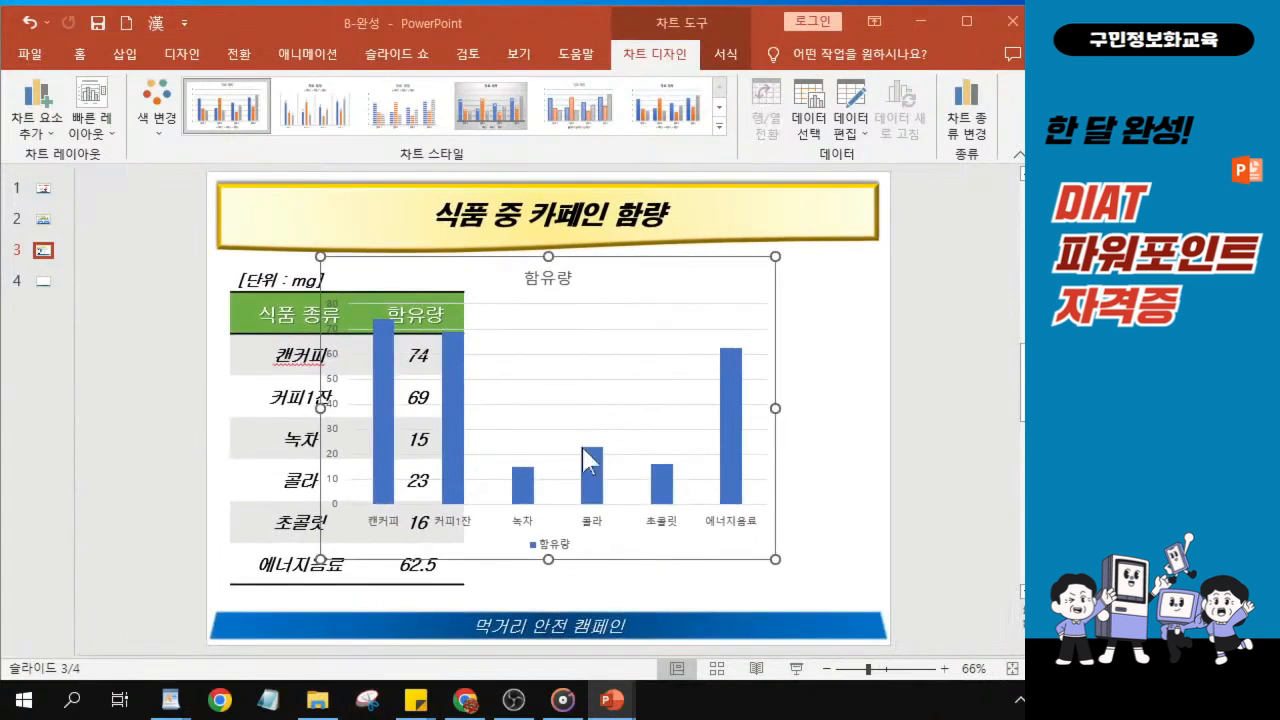
Move the chart beside the table and adjust its width to fill the space up to the slide's edge.
{"action": "left_click_drag", "start_coordinate": [624, 270], "coordinate": [696, 287]}
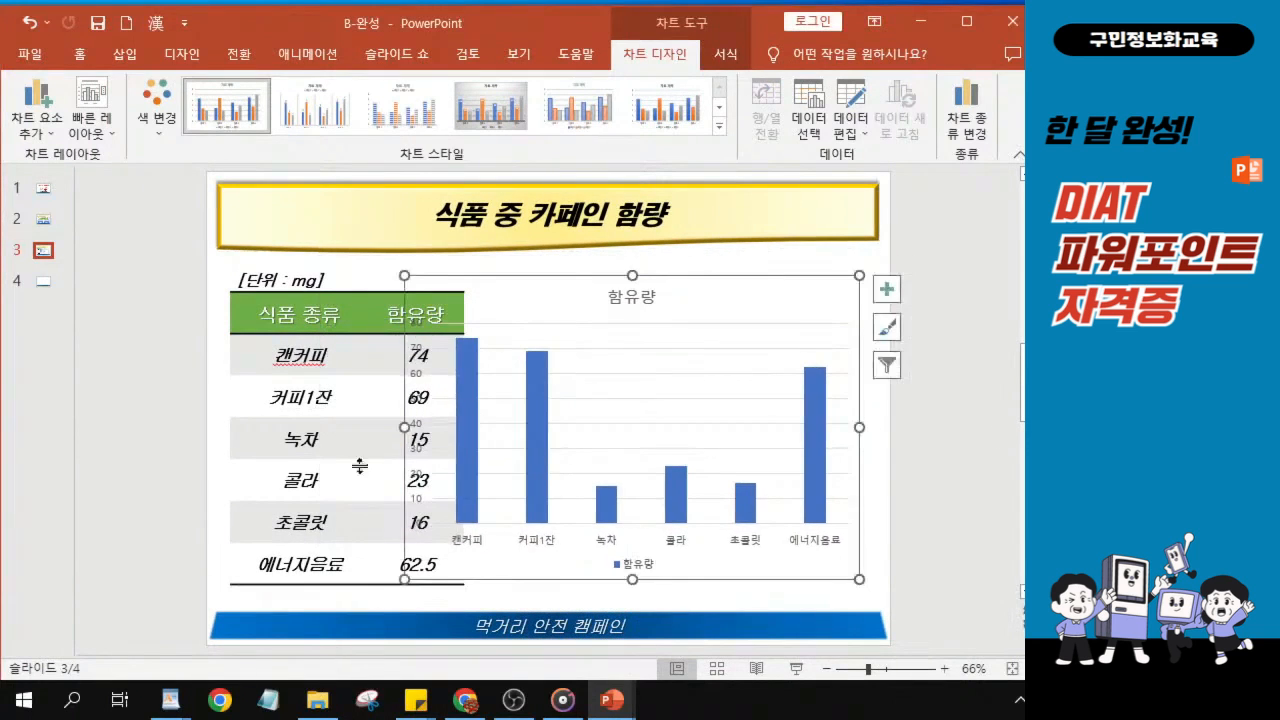
{"action": "left_click_drag", "start_coordinate": [405, 431], "coordinate": [476, 434]}
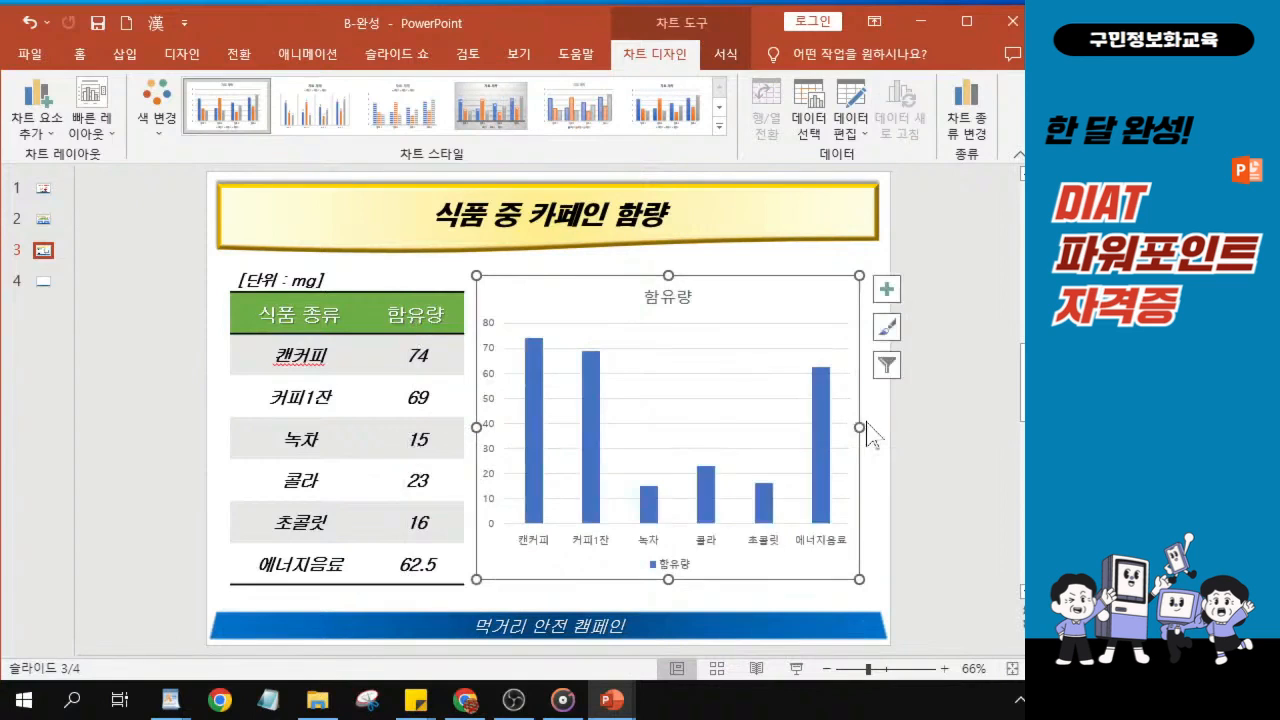
{"action": "left_click_drag", "start_coordinate": [861, 428], "coordinate": [866, 428]}
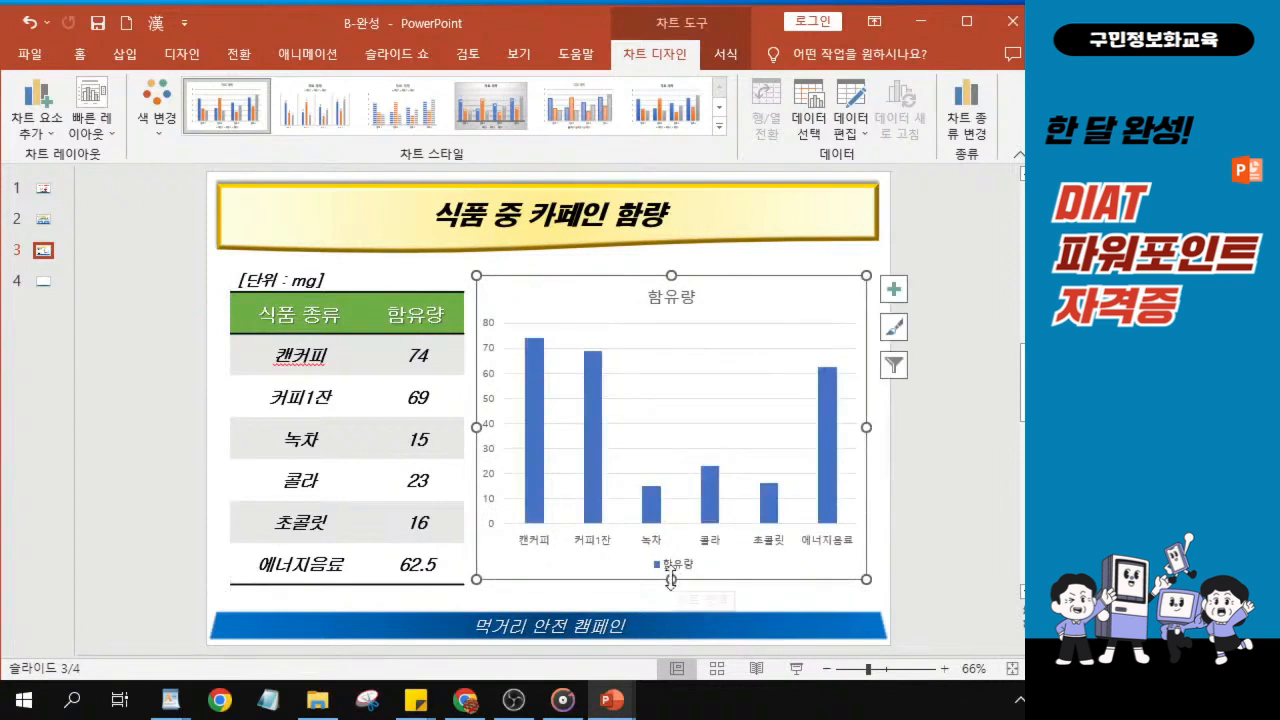
Reduce the chart's height so it ends slightly above the table's lower edge.
{"action": "key", "text": "ctrl"}
{"action": "key", "text": "ctrl"}
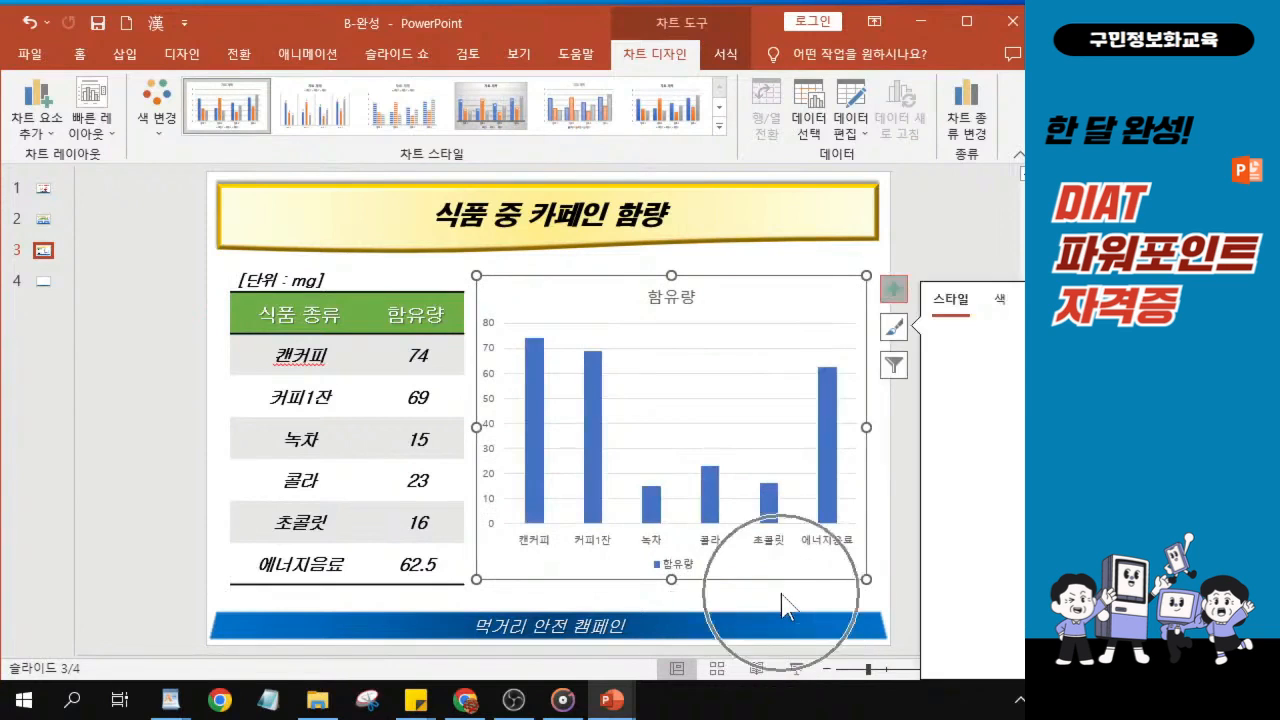
{"action": "key", "text": "ctrl"}
{"action": "key", "text": "ctrl"}
{"action": "key", "text": "ctrl"}
{"action": "left_click_drag", "start_coordinate": [671, 584], "coordinate": [670, 558]}
{"action": "left_click_drag", "start_coordinate": [670, 274], "coordinate": [671, 277]}
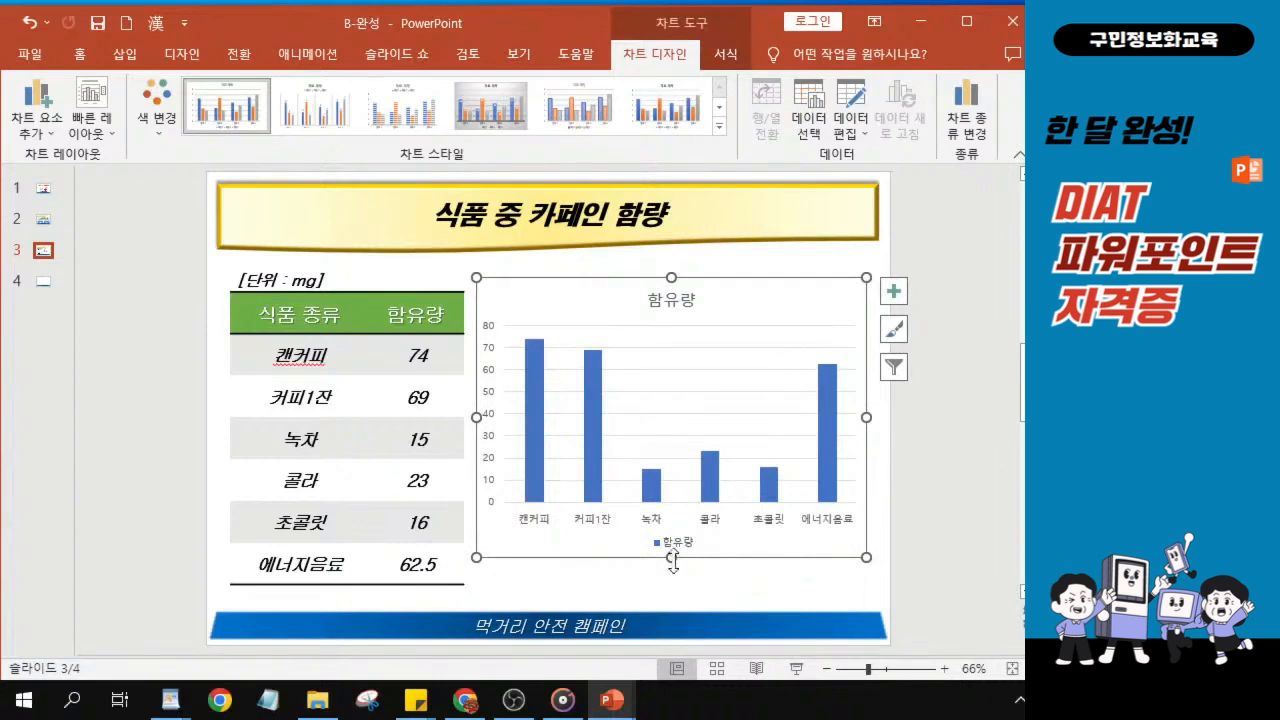
{"action": "left_click_drag", "start_coordinate": [670, 557], "coordinate": [672, 571]}
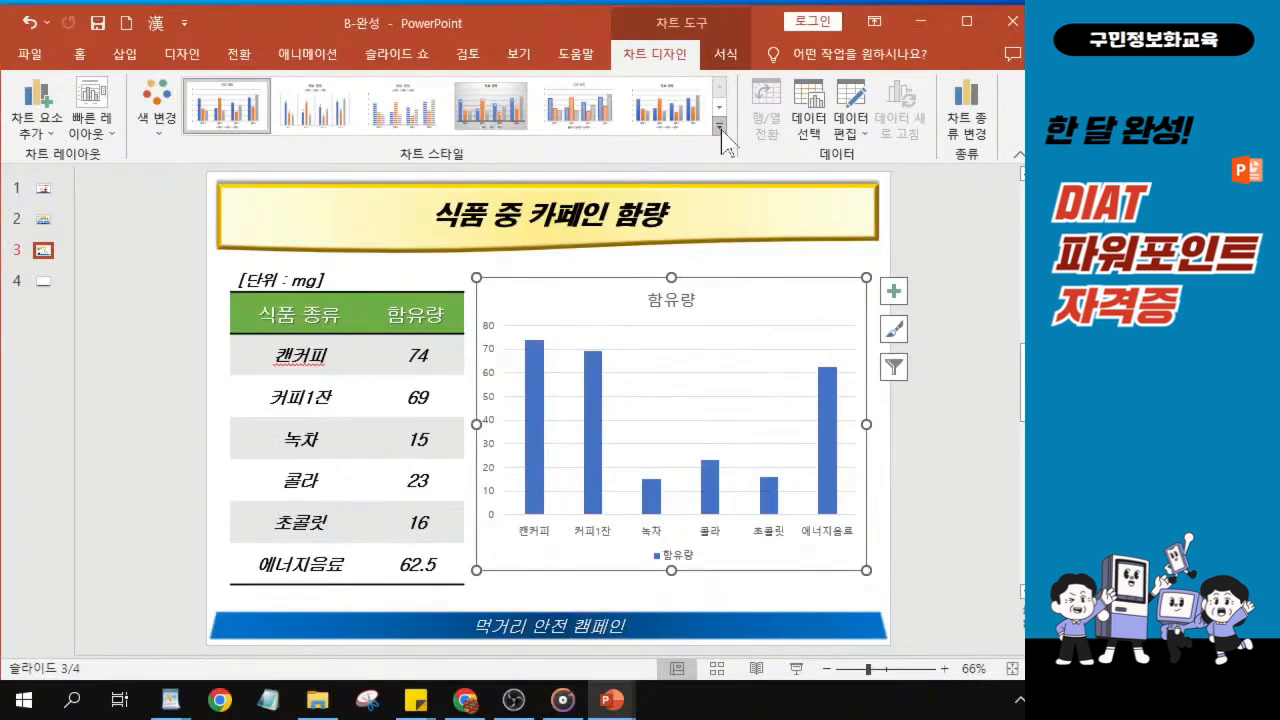
Apply the last available chart style, with gradient-filled columns and a bold title, to the chart.
{"action": "left_click", "coordinate": [720, 258]}
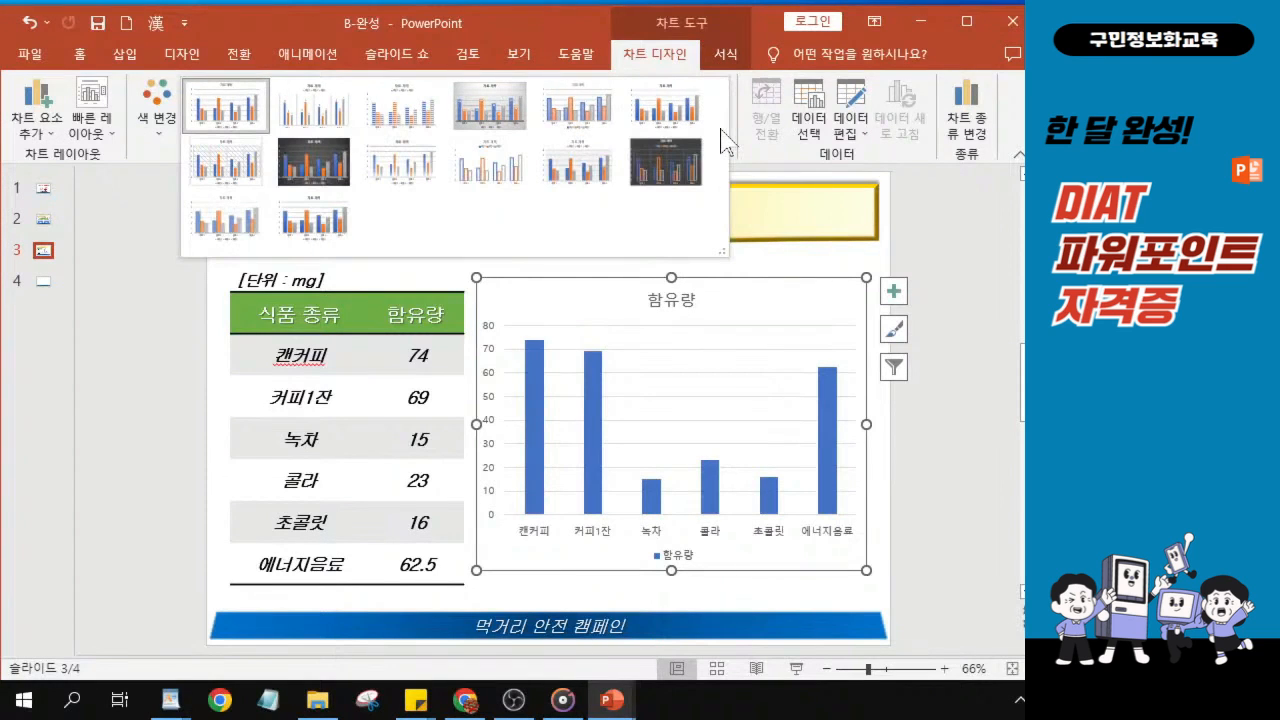
{"action": "left_click", "coordinate": [319, 222]}
{"action": "key", "text": "ctrl"}
{"action": "key", "text": "ctrl"}
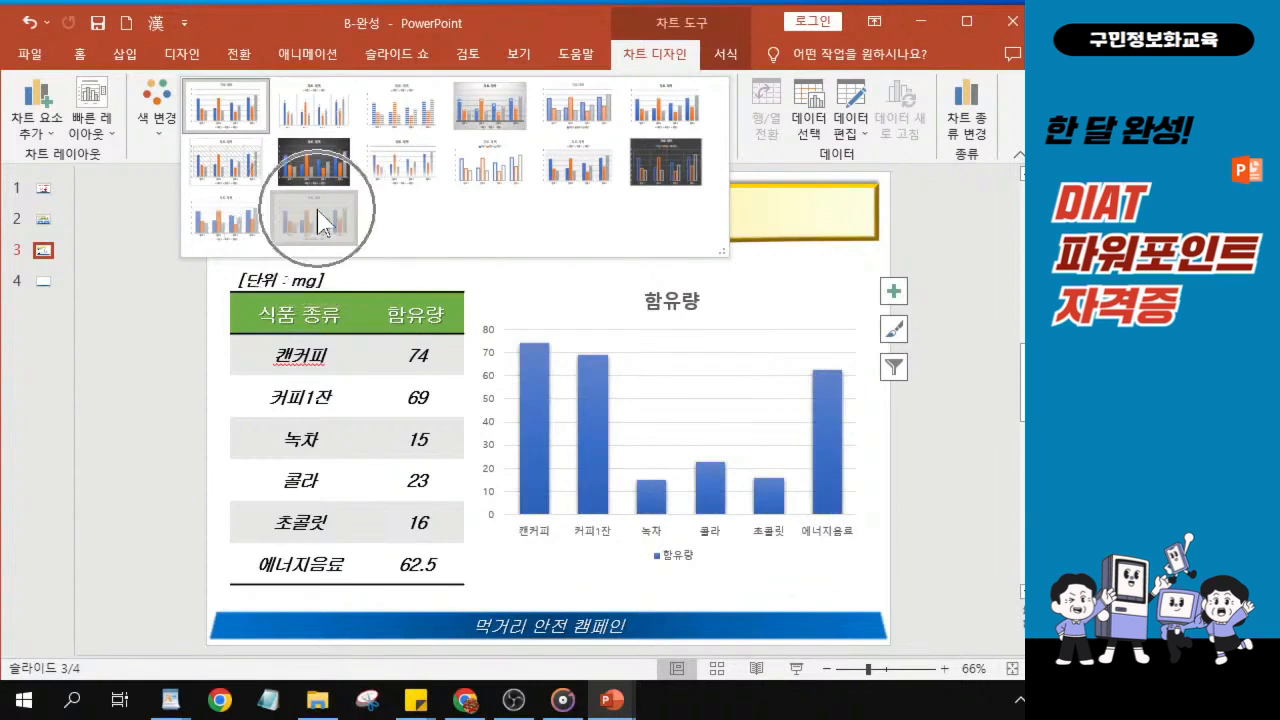
{"action": "key", "text": "ctrl"}
{"action": "key", "text": "ctrl"}
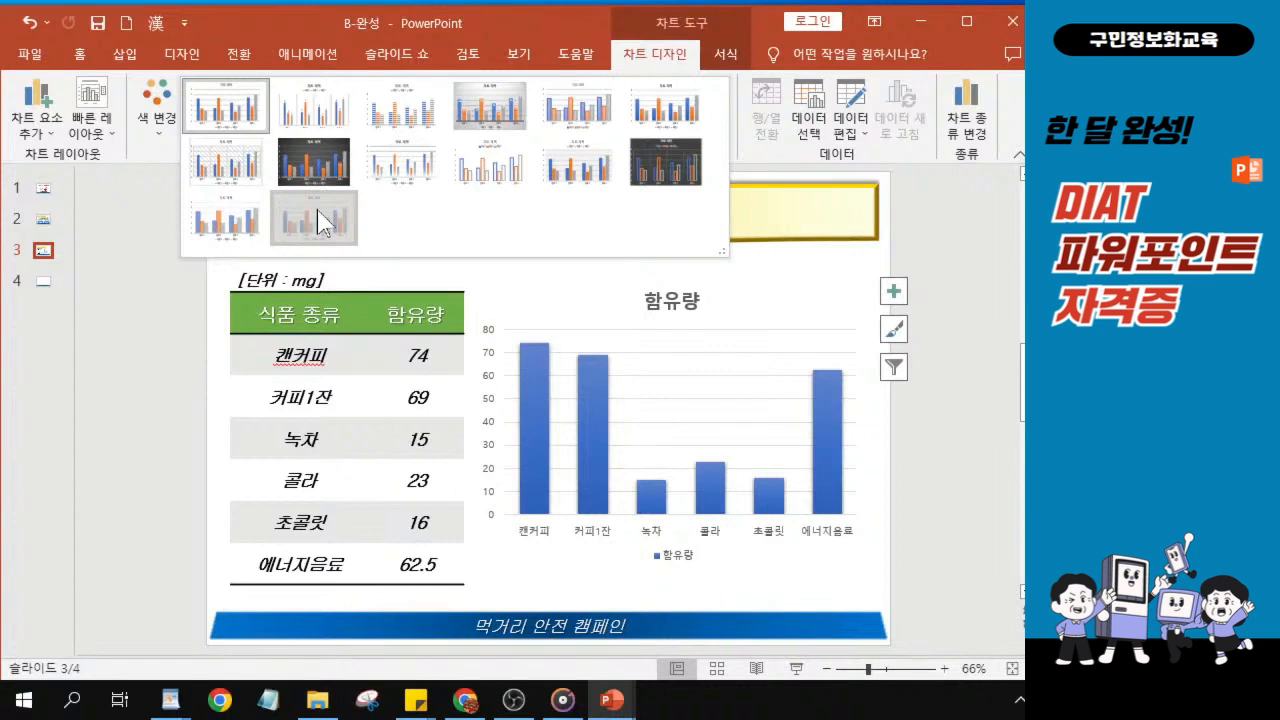
{"action": "left_click", "coordinate": [318, 222]}
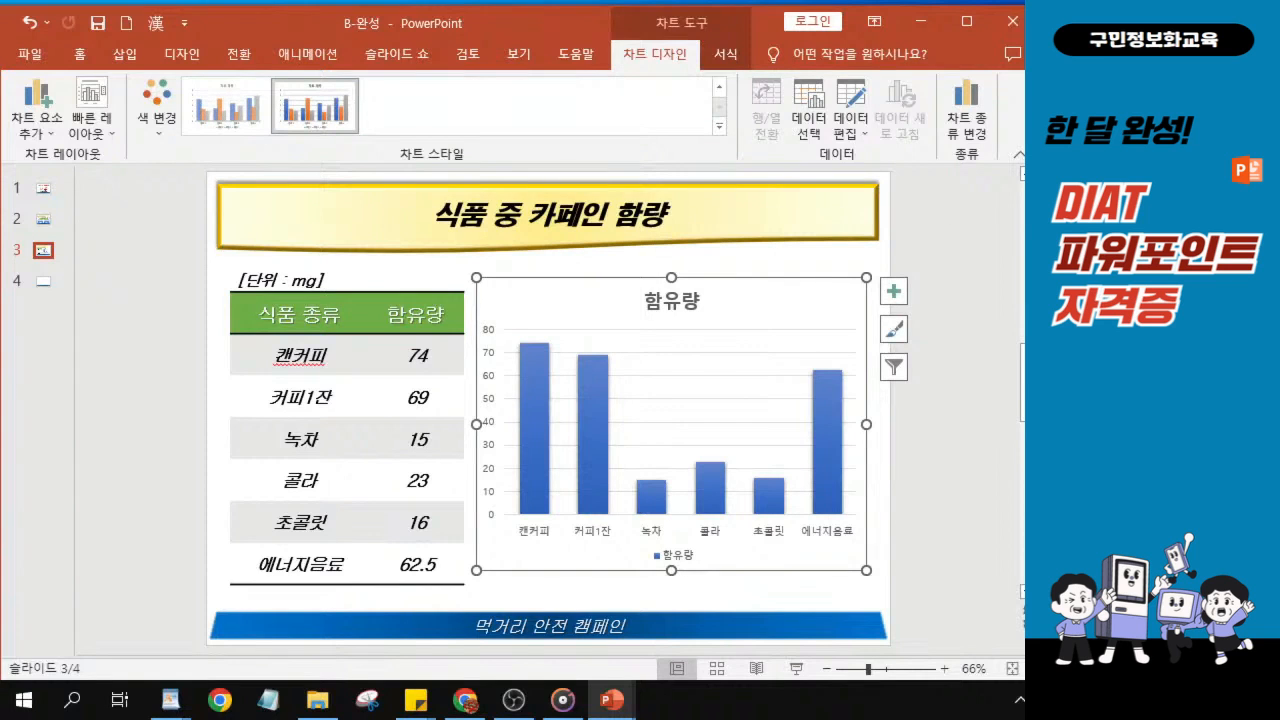
Format the chart's 함유량 legend text as HY견고딕, size 14, in italic without bold.
{"action": "key", "text": "alt+Tab"}
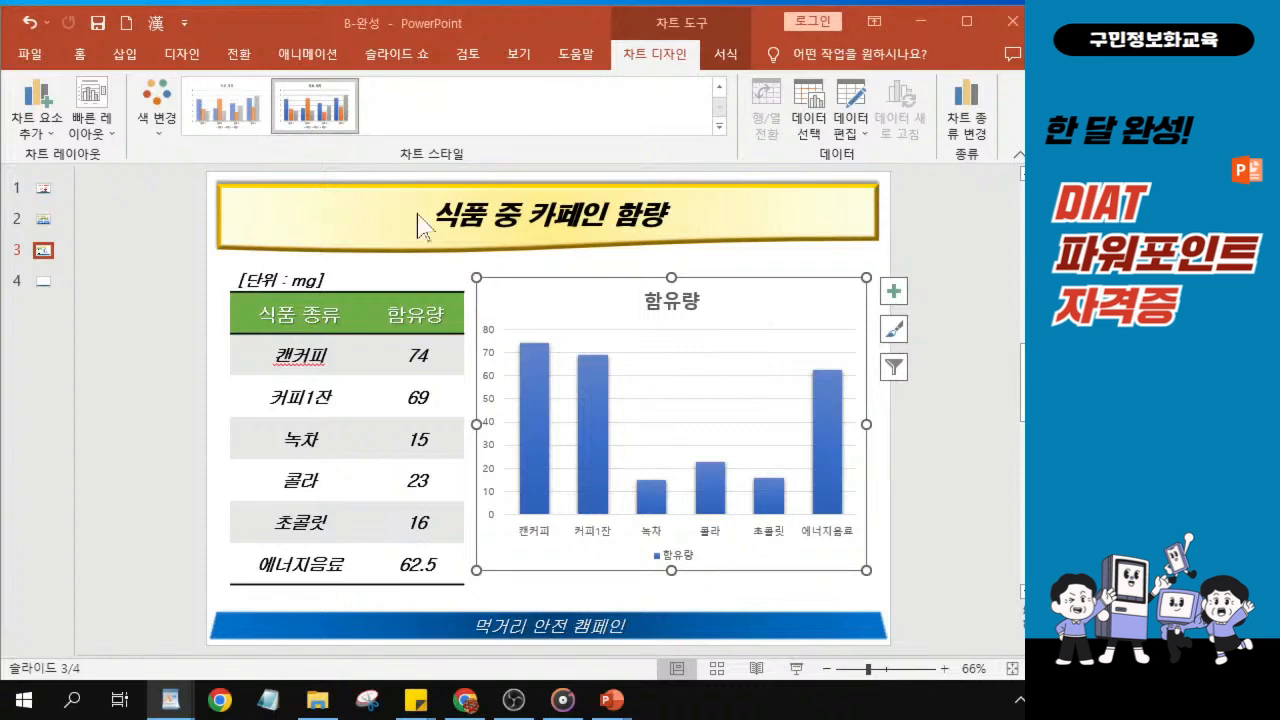
{"action": "left_click", "coordinate": [84, 58]}
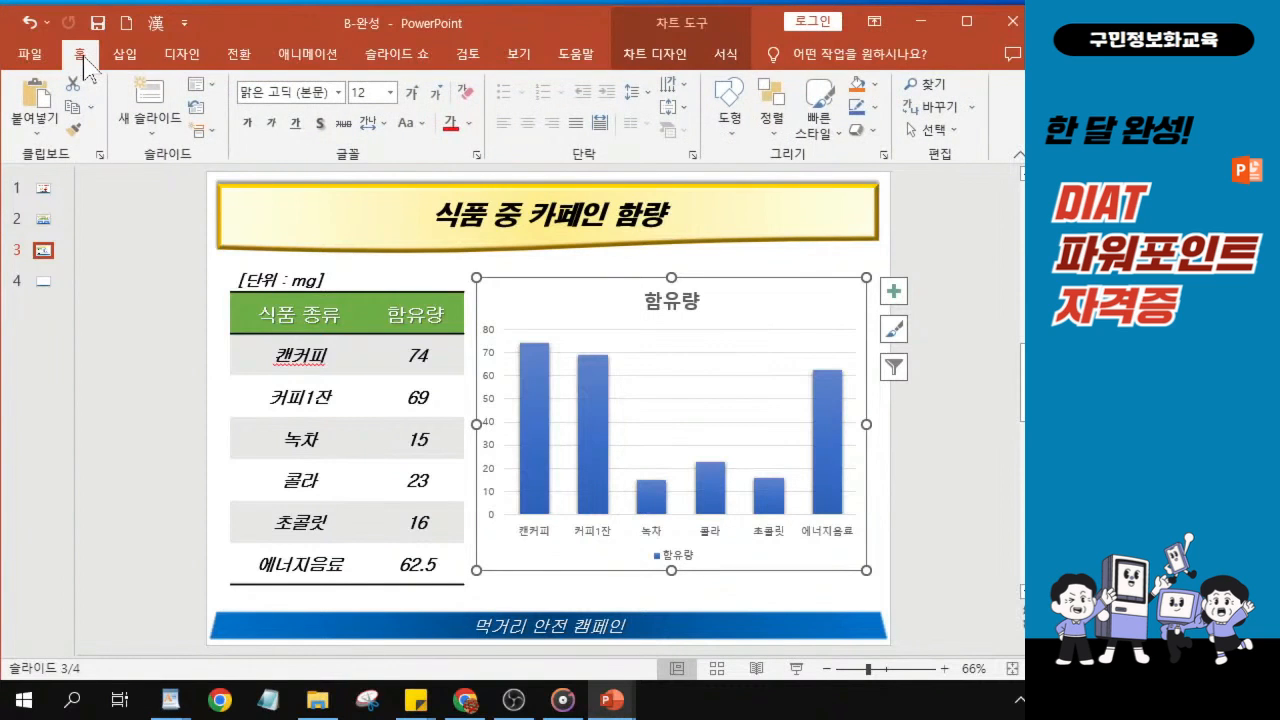
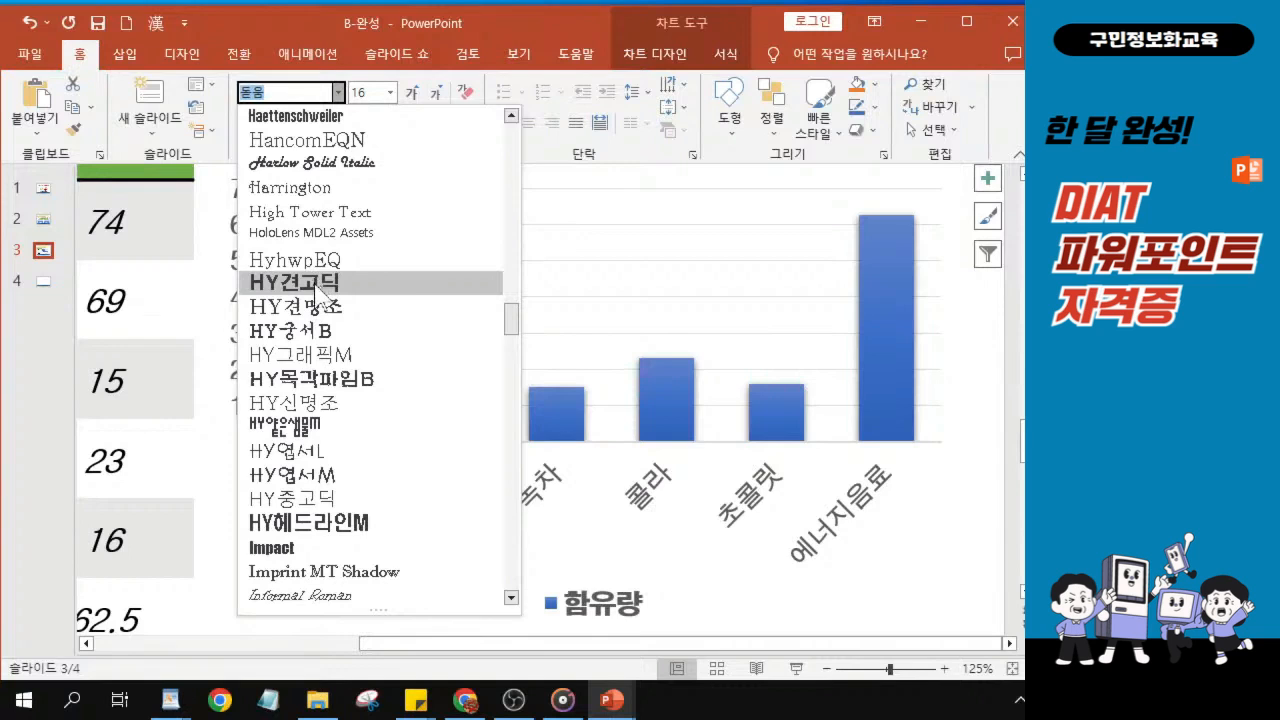
{"action": "left_click", "coordinate": [316, 284]}
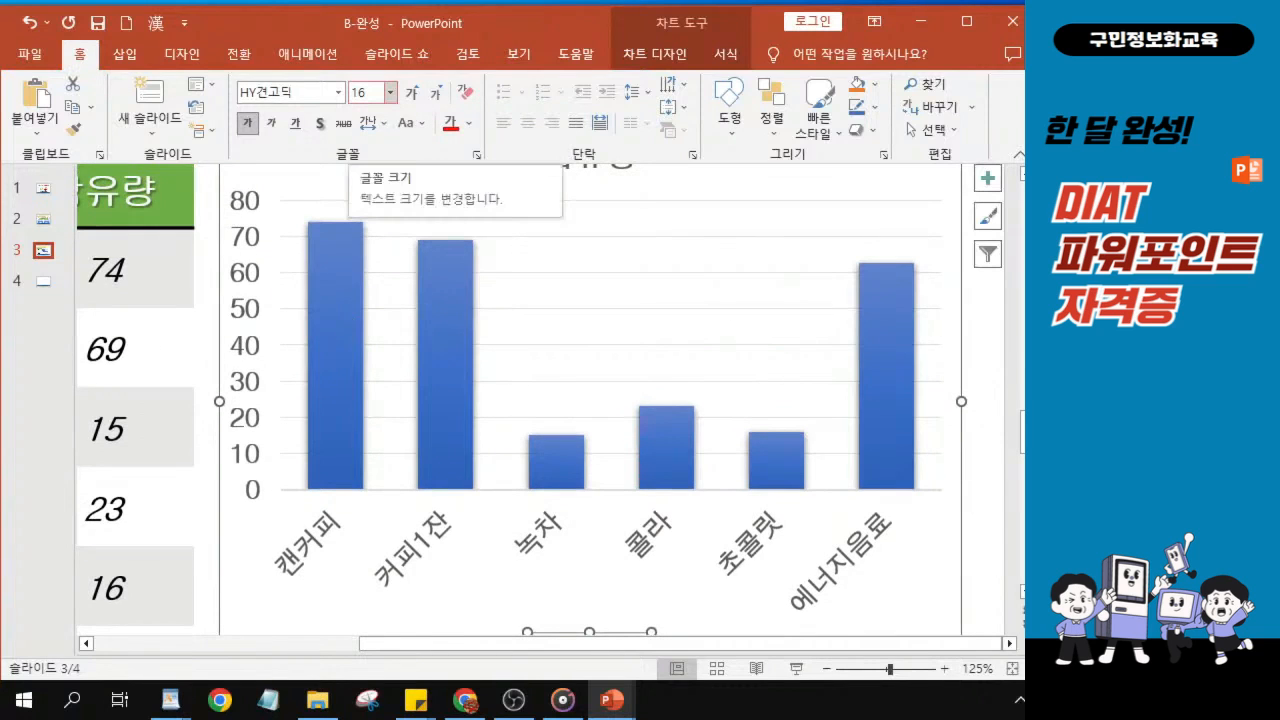
{"action": "left_click", "coordinate": [366, 92]}
{"action": "type", "text": "14"}
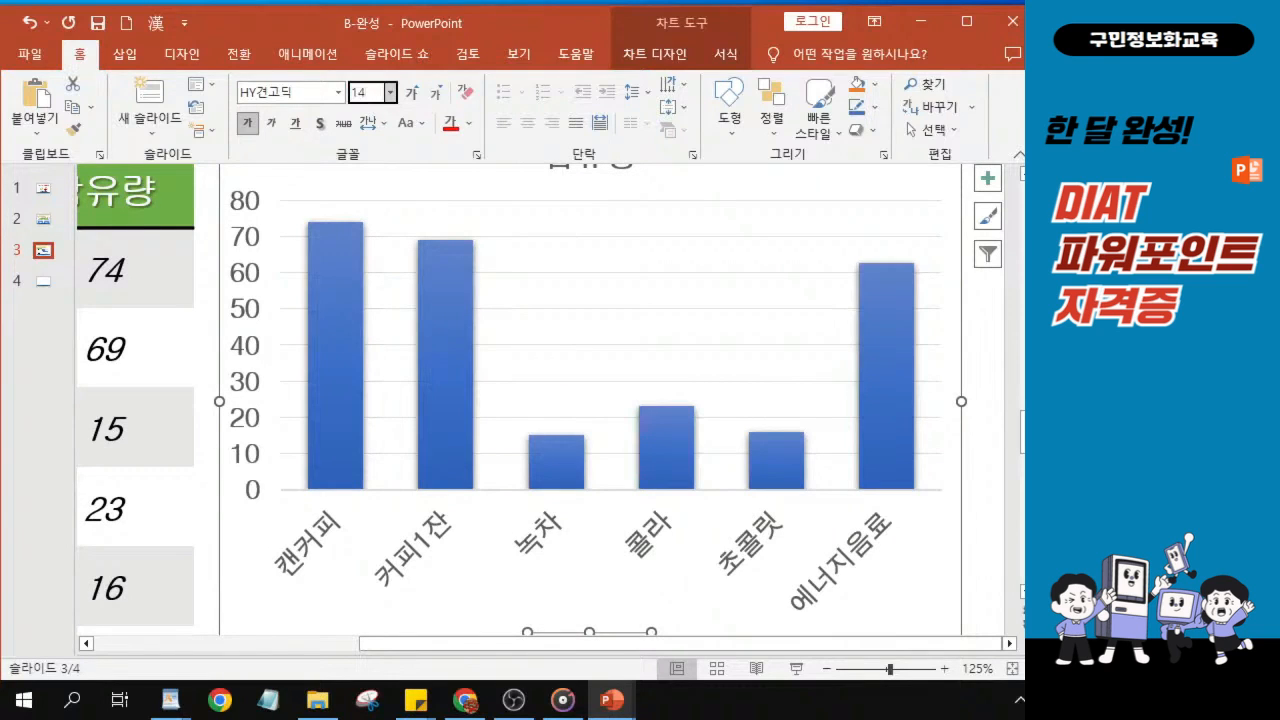
{"action": "key", "text": "Return"}
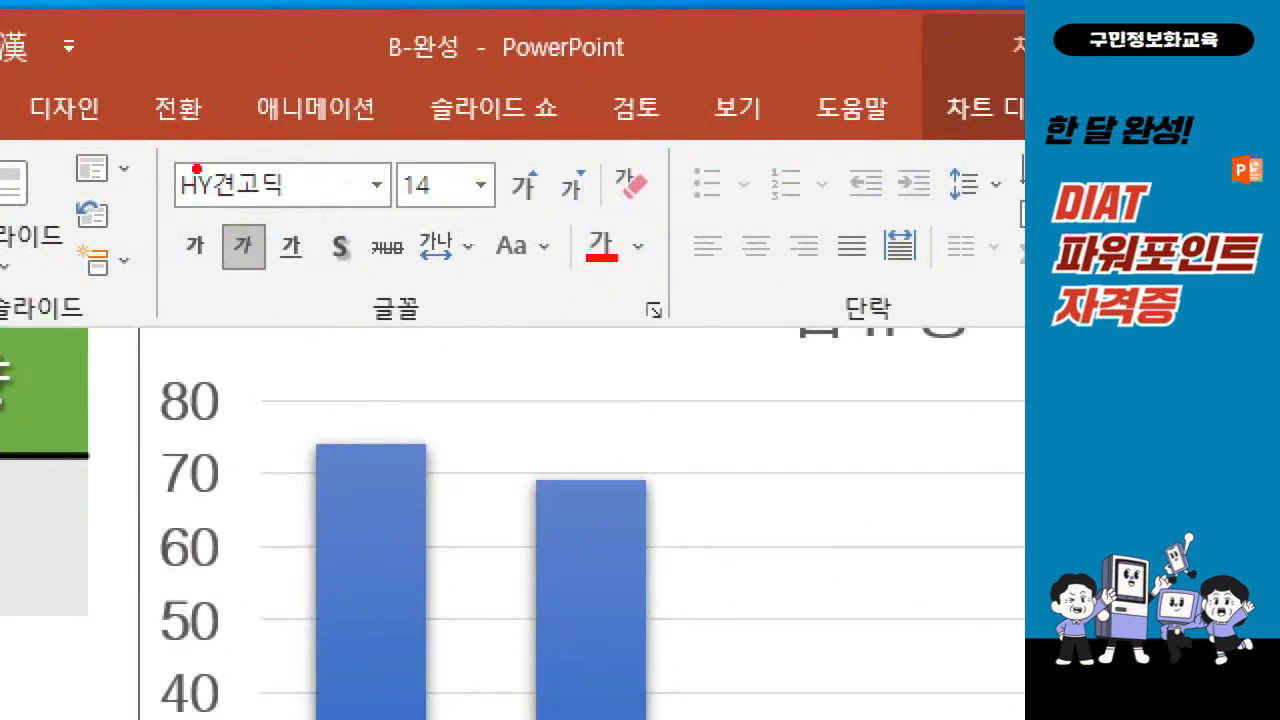
{"action": "mouse_move", "coordinate": [166, 151]}
{"action": "left_mouse_down"}
{"action": "mouse_move", "coordinate": [208, 200]}
{"action": "mouse_move", "coordinate": [410, 210]}
{"action": "left_mouse_up"}
{"action": "left_click_drag", "start_coordinate": [398, 151], "coordinate": [480, 210]}
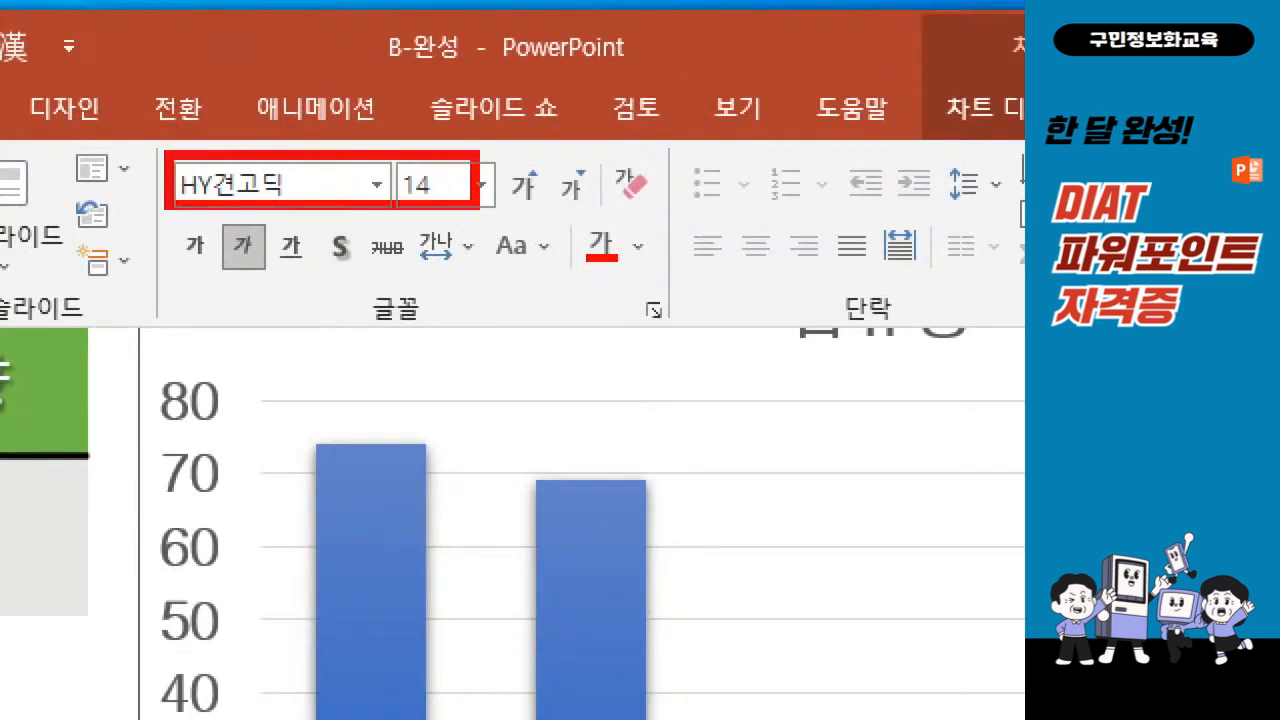
{"action": "left_click_drag", "start_coordinate": [177, 270], "coordinate": [218, 269]}
{"action": "mouse_move", "coordinate": [218, 212]}
{"action": "left_mouse_down"}
{"action": "mouse_move", "coordinate": [216, 282]}
{"action": "mouse_move", "coordinate": [276, 282]}
{"action": "left_mouse_up"}
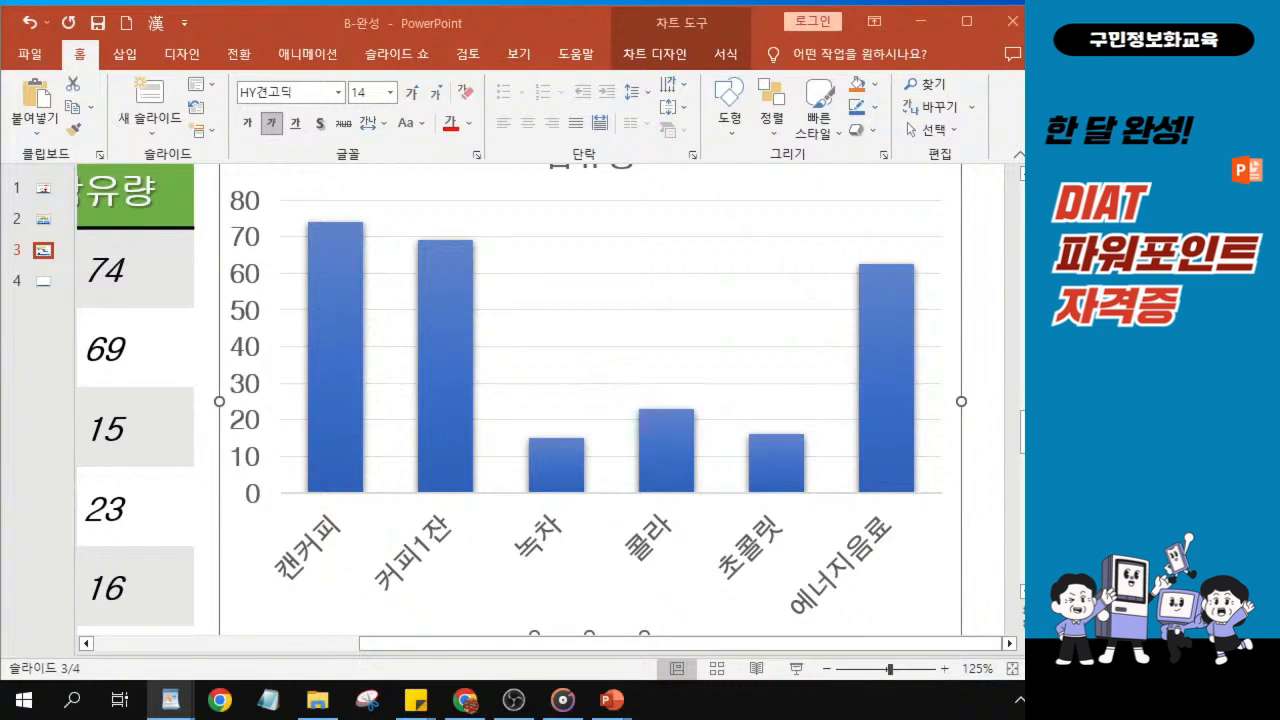
Add data labels to the chart's columns at the 바깥쪽 끝에 (outside end) position.
{"action": "left_click", "coordinate": [648, 62]}
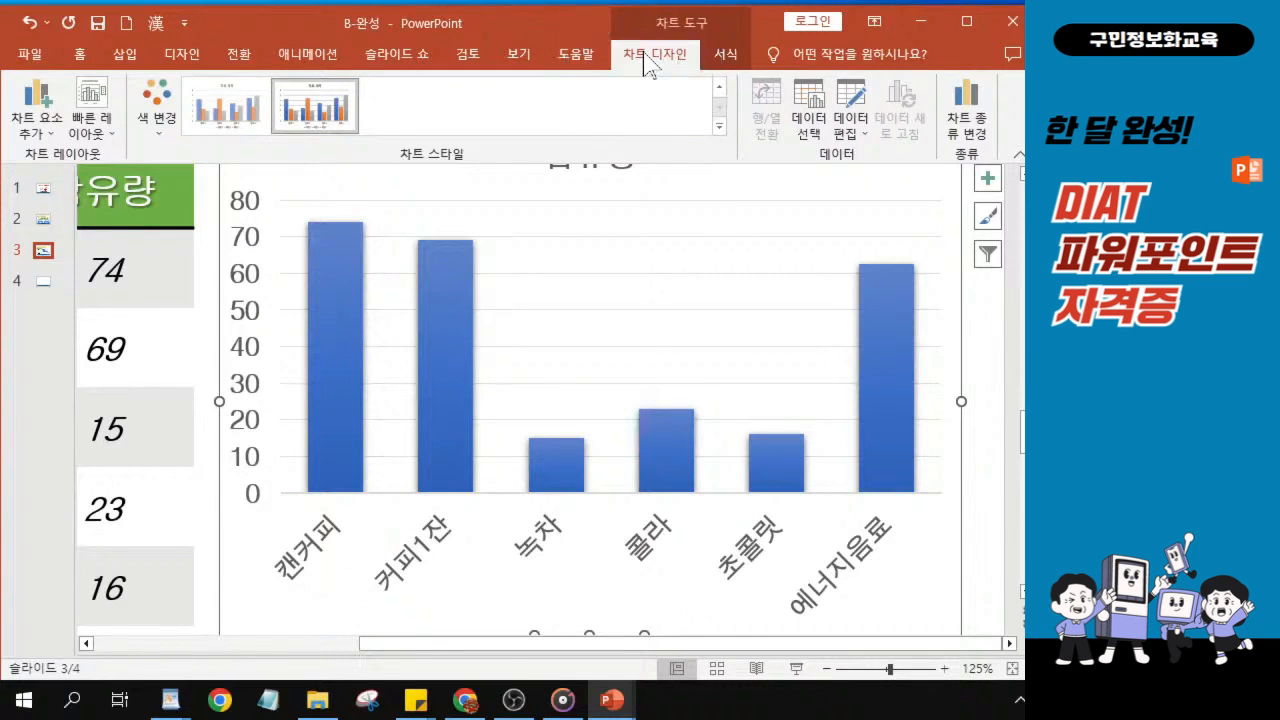
{"action": "left_click", "coordinate": [53, 135]}
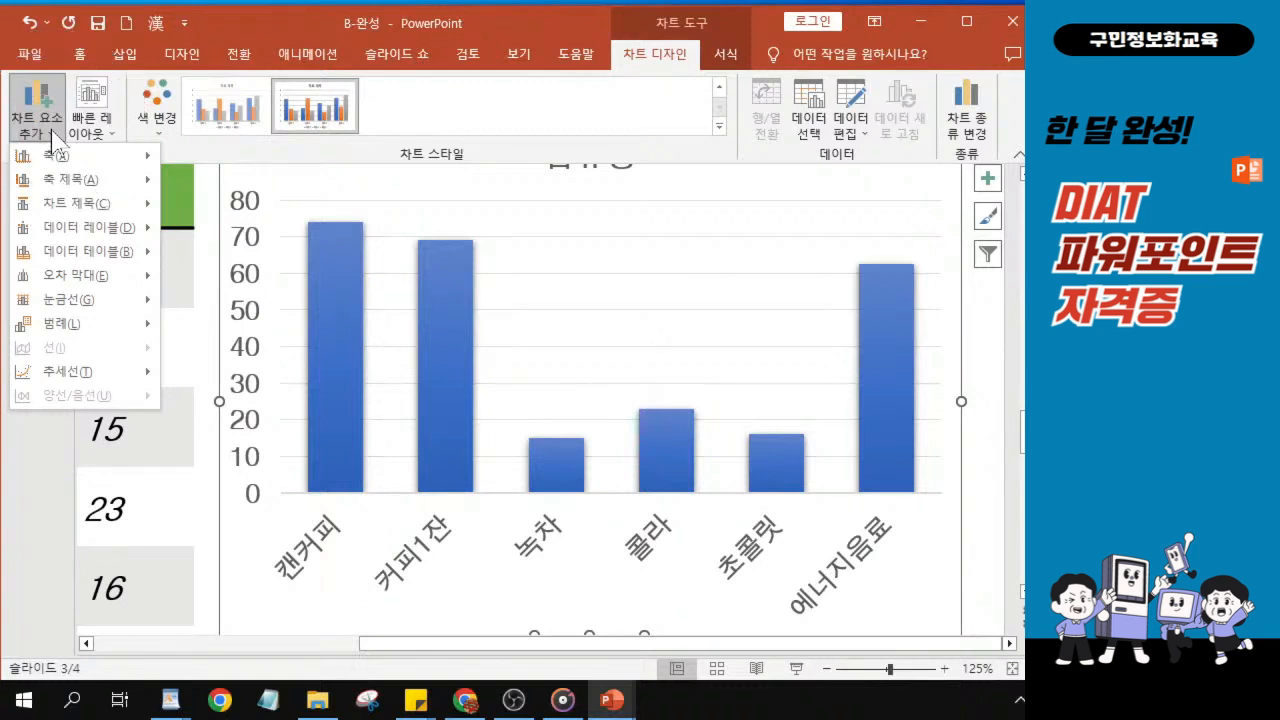
{"action": "mouse_move", "coordinate": [95, 230]}
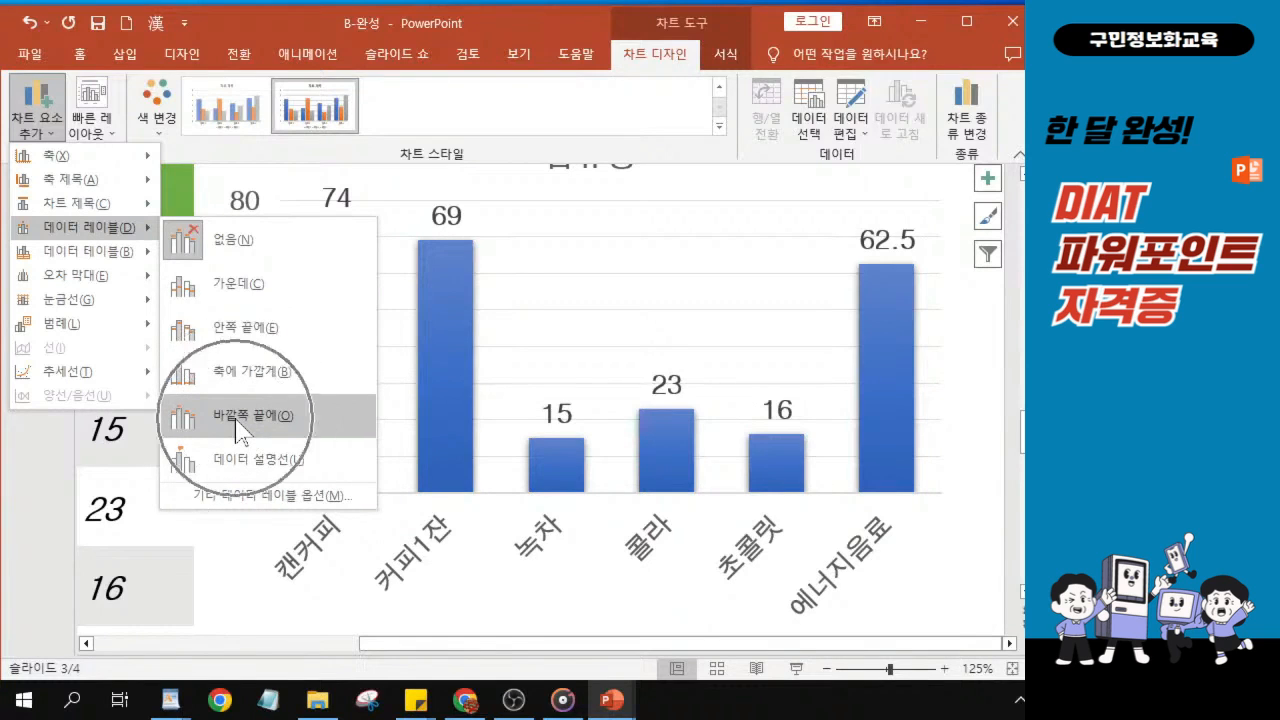
{"action": "left_click", "coordinate": [240, 430]}
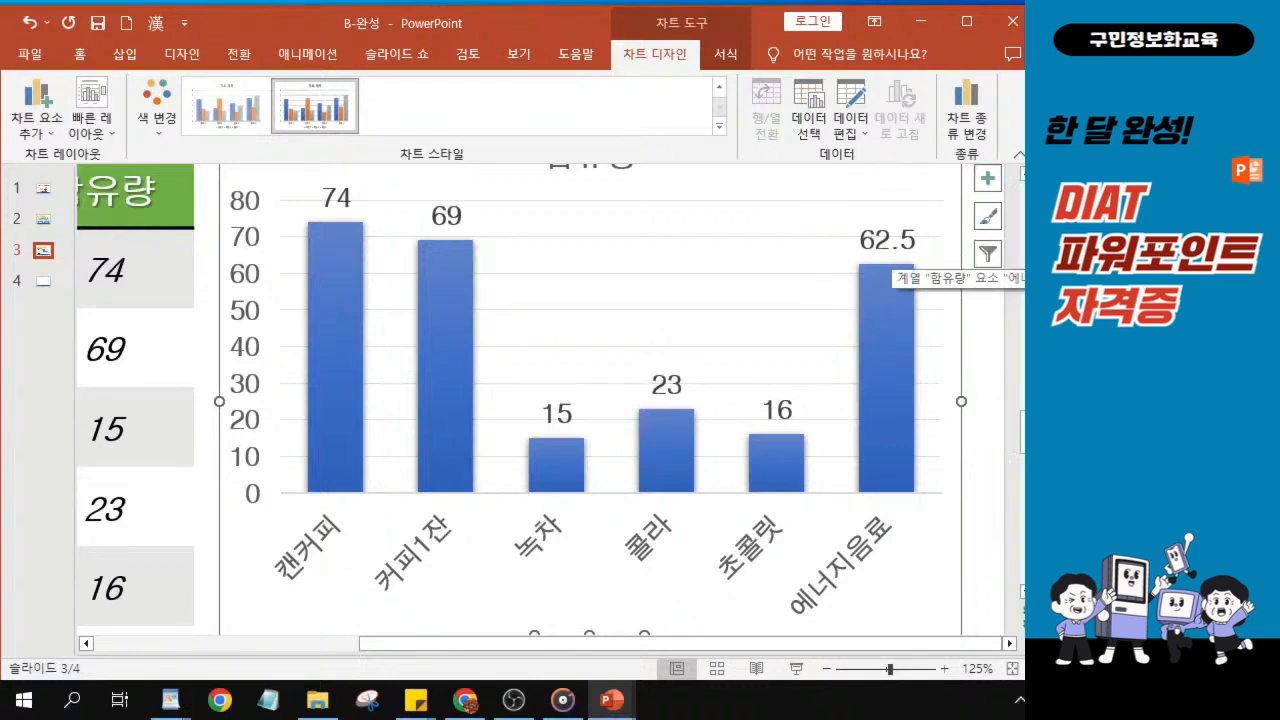
{"action": "left_click", "coordinate": [987, 254]}
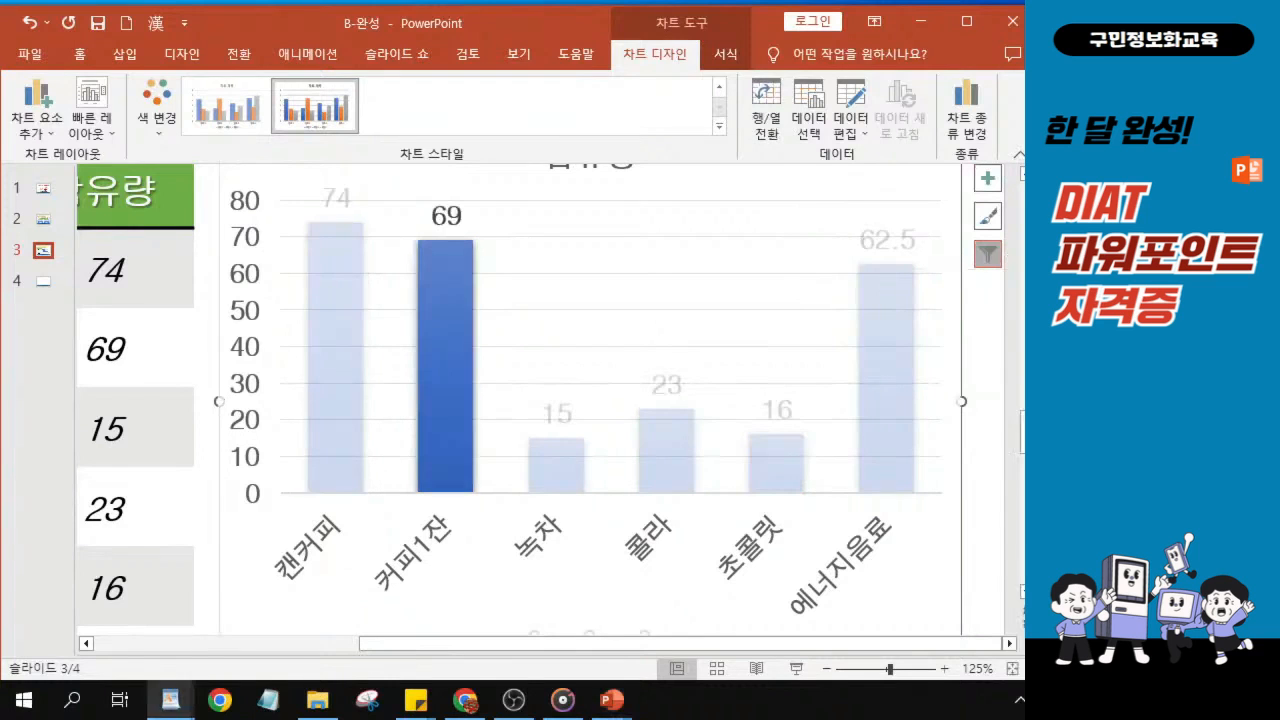
{"action": "left_click", "coordinate": [983, 378]}
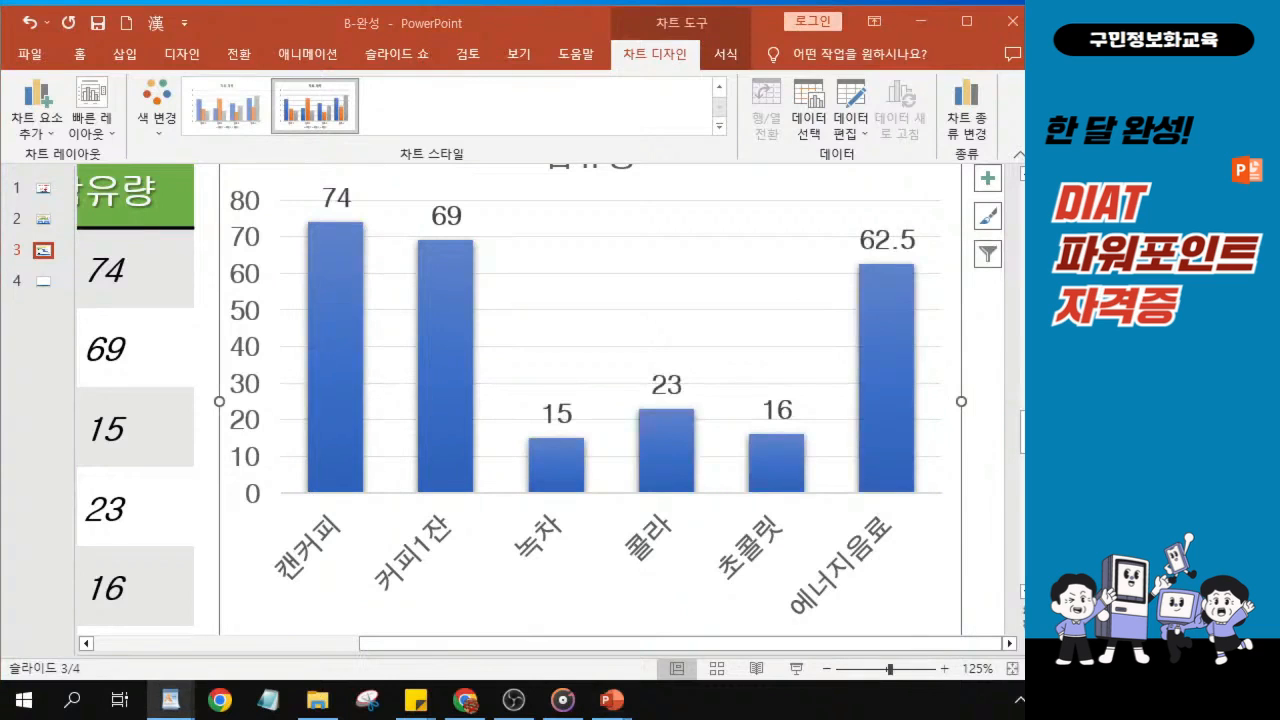
{"action": "scroll", "coordinate": [560, 425], "scroll_direction": "up", "scroll_amount": 1}
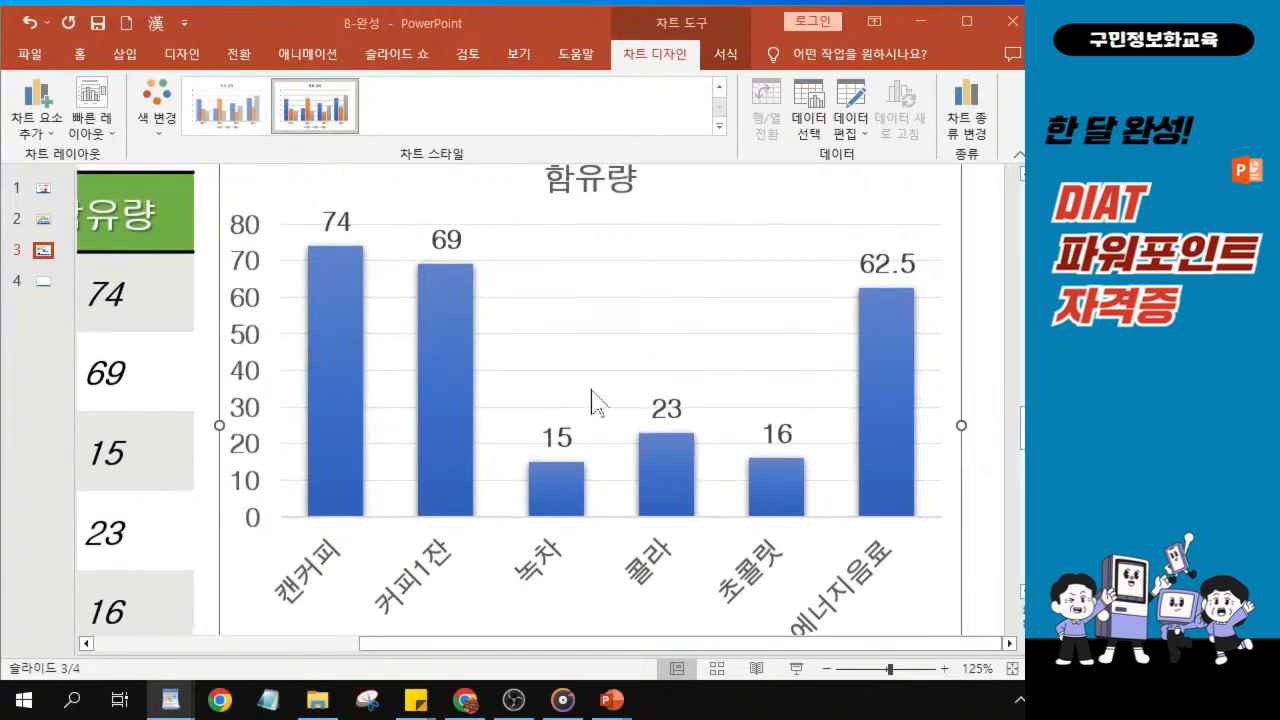
Fill the chart's plot area (그림 영역) with the lightest orange theme colour.
{"action": "scroll", "coordinate": [594, 369], "scroll_direction": "up", "scroll_amount": 1}
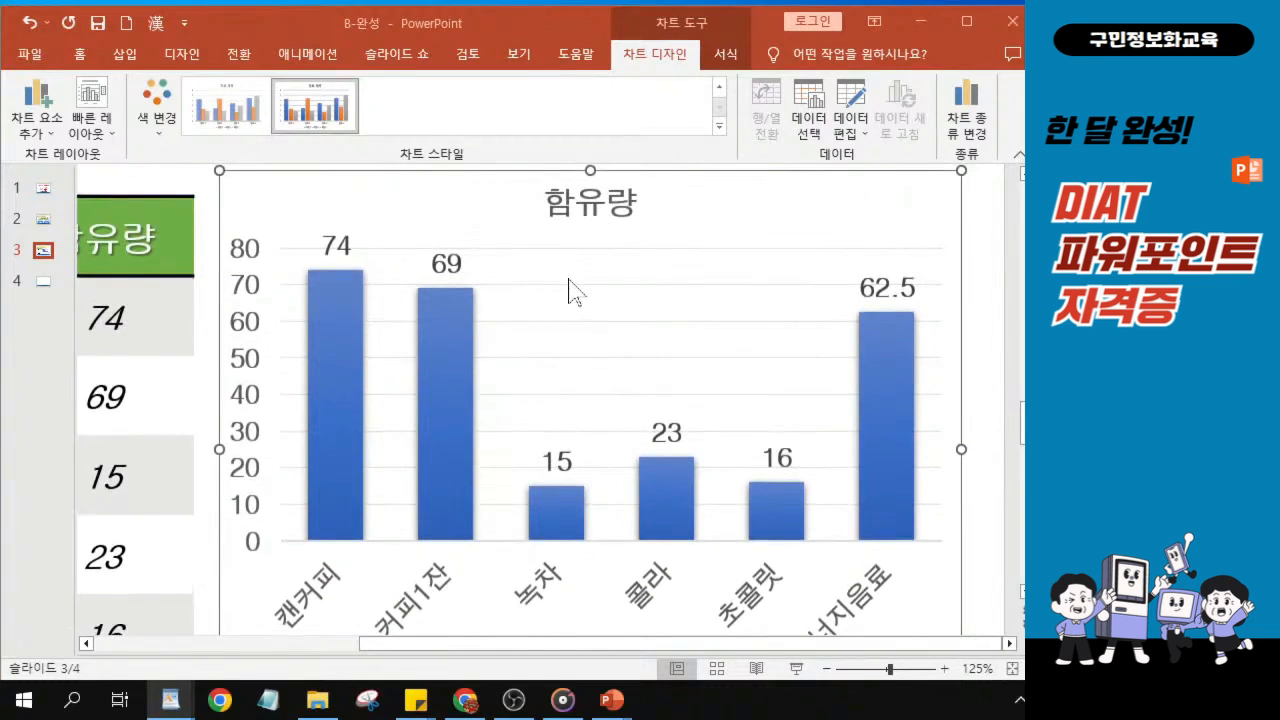
{"action": "left_click", "coordinate": [476, 28]}
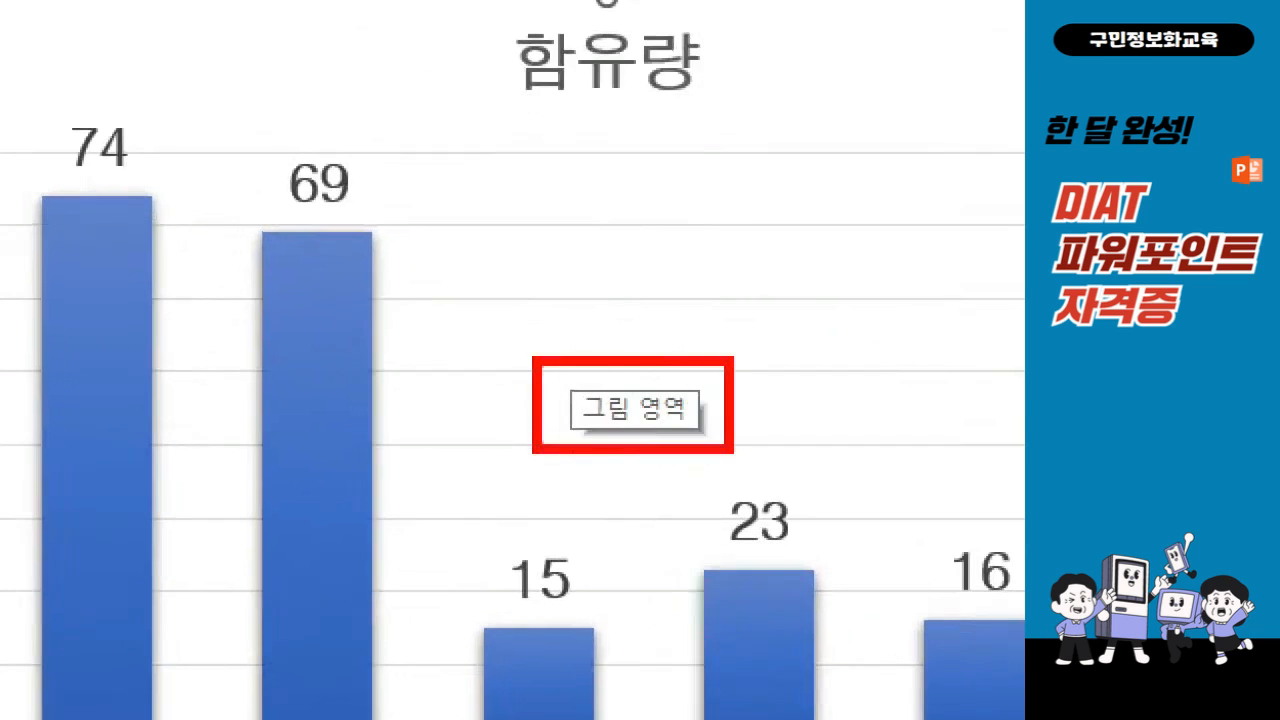
{"action": "left_click_drag", "start_coordinate": [490, 316], "coordinate": [529, 302]}
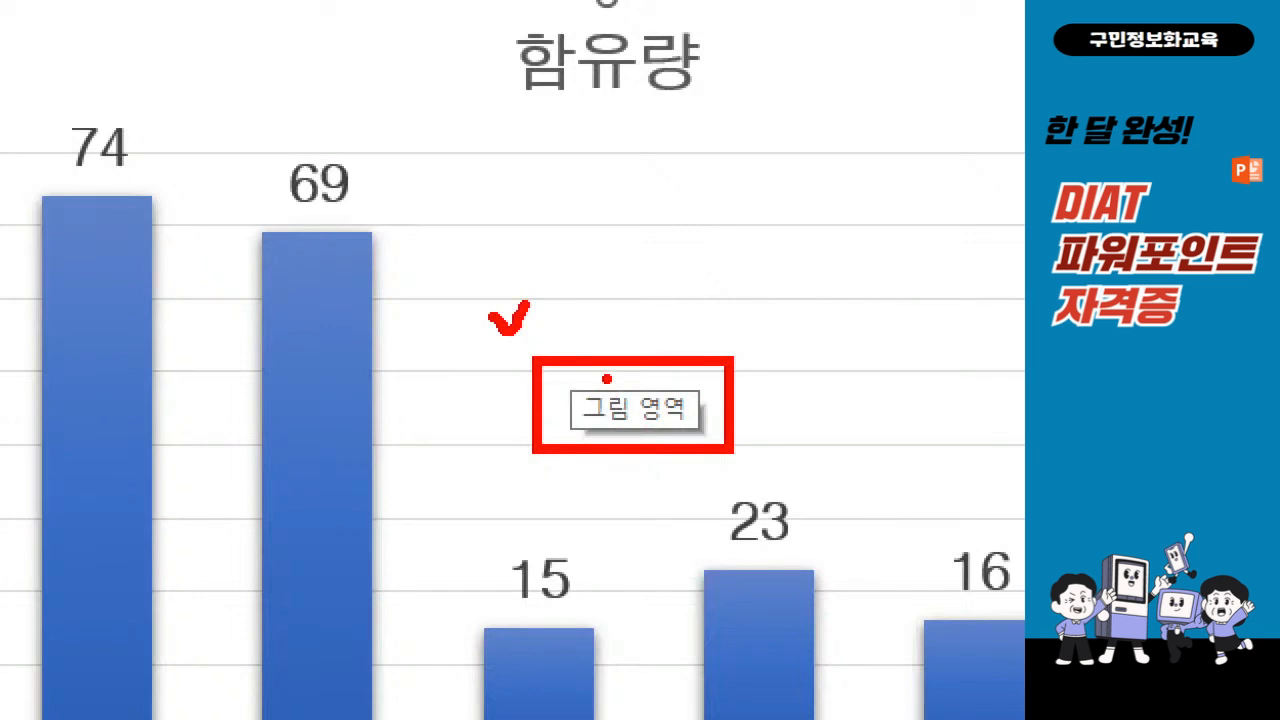
{"action": "key", "text": "Escape"}
{"action": "left_click", "coordinate": [577, 334]}
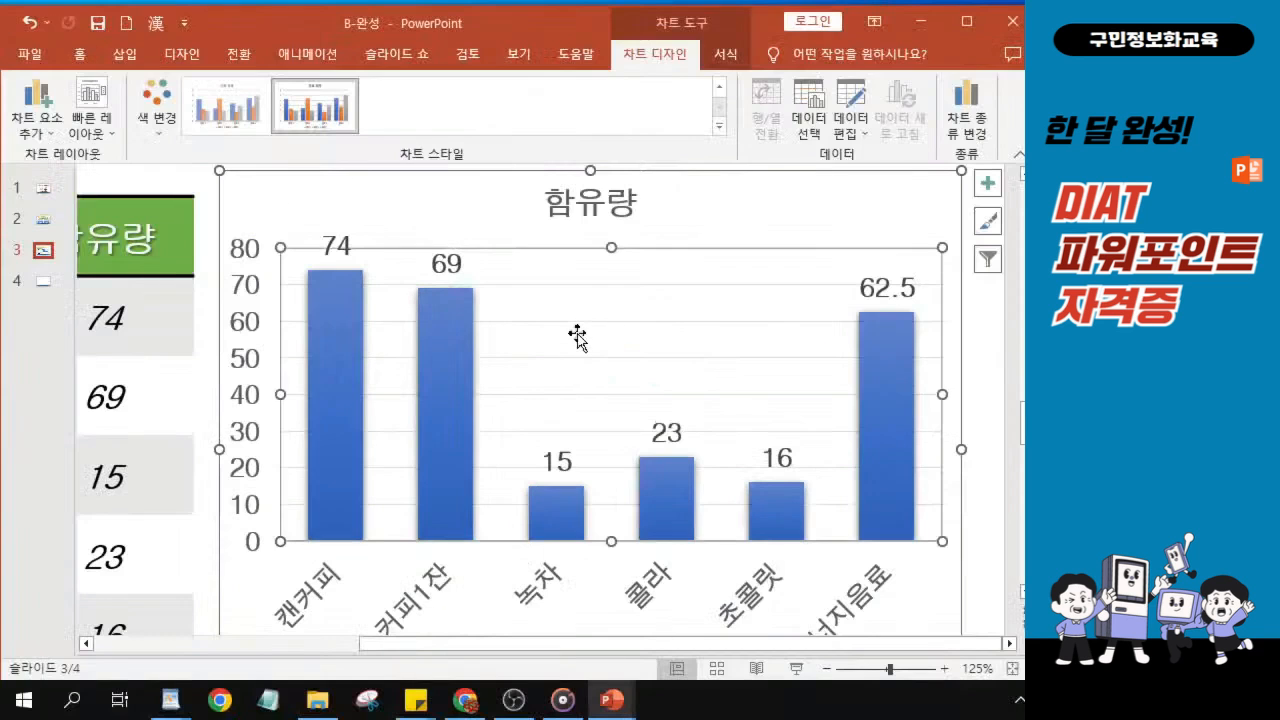
{"action": "key", "text": "ctrl+1"}
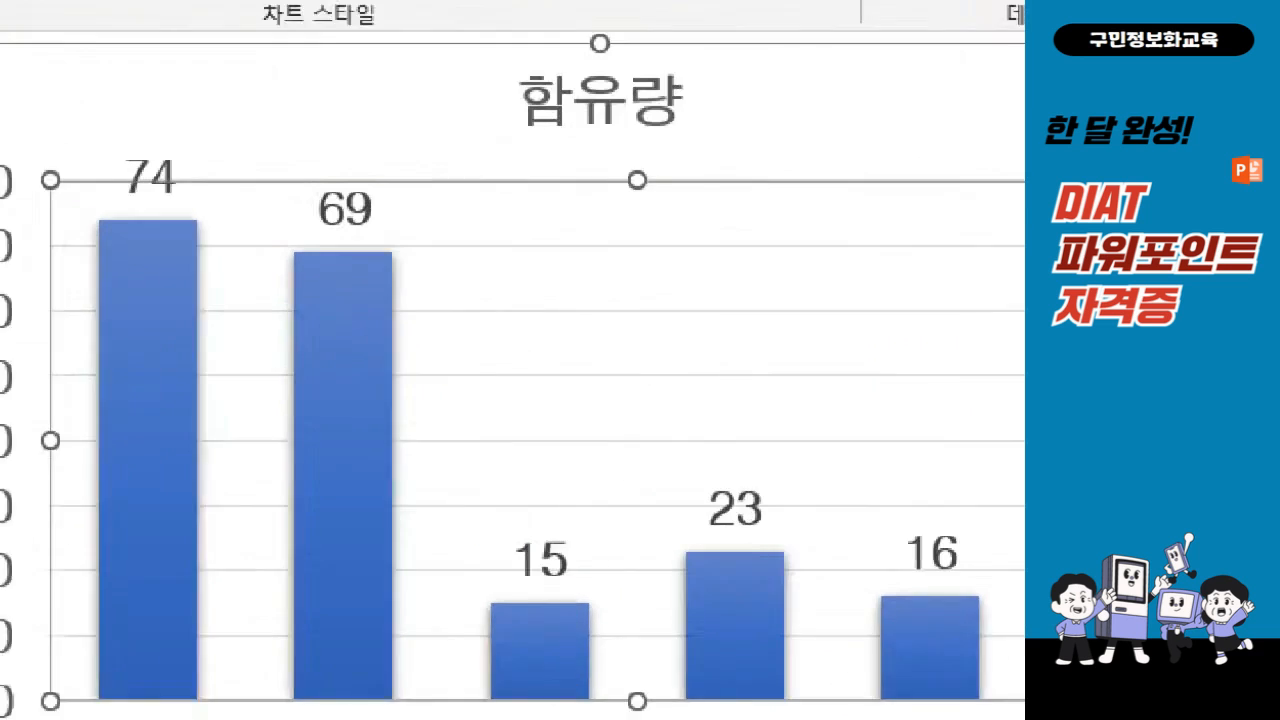
{"action": "mouse_move", "coordinate": [100, 186]}
{"action": "left_mouse_down"}
{"action": "mouse_move", "coordinate": [443, 686]}
{"action": "mouse_move", "coordinate": [836, 682]}
{"action": "left_mouse_up"}
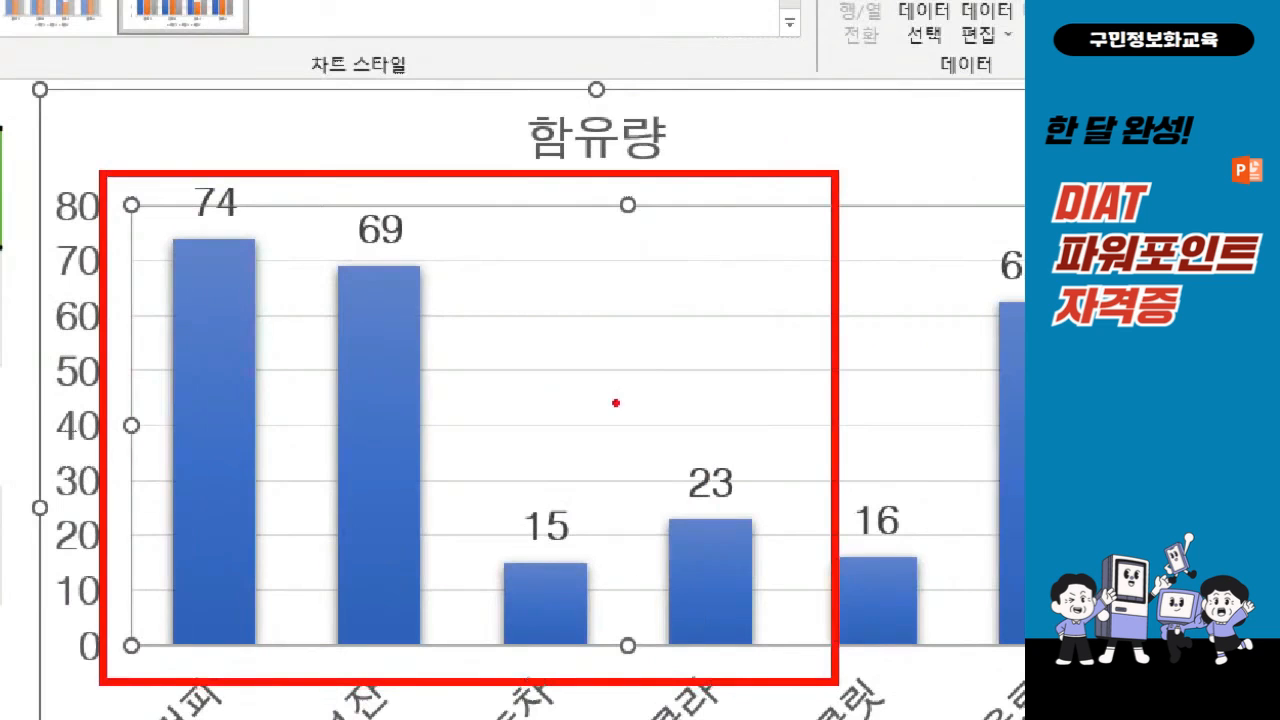
{"action": "key", "text": "Escape"}
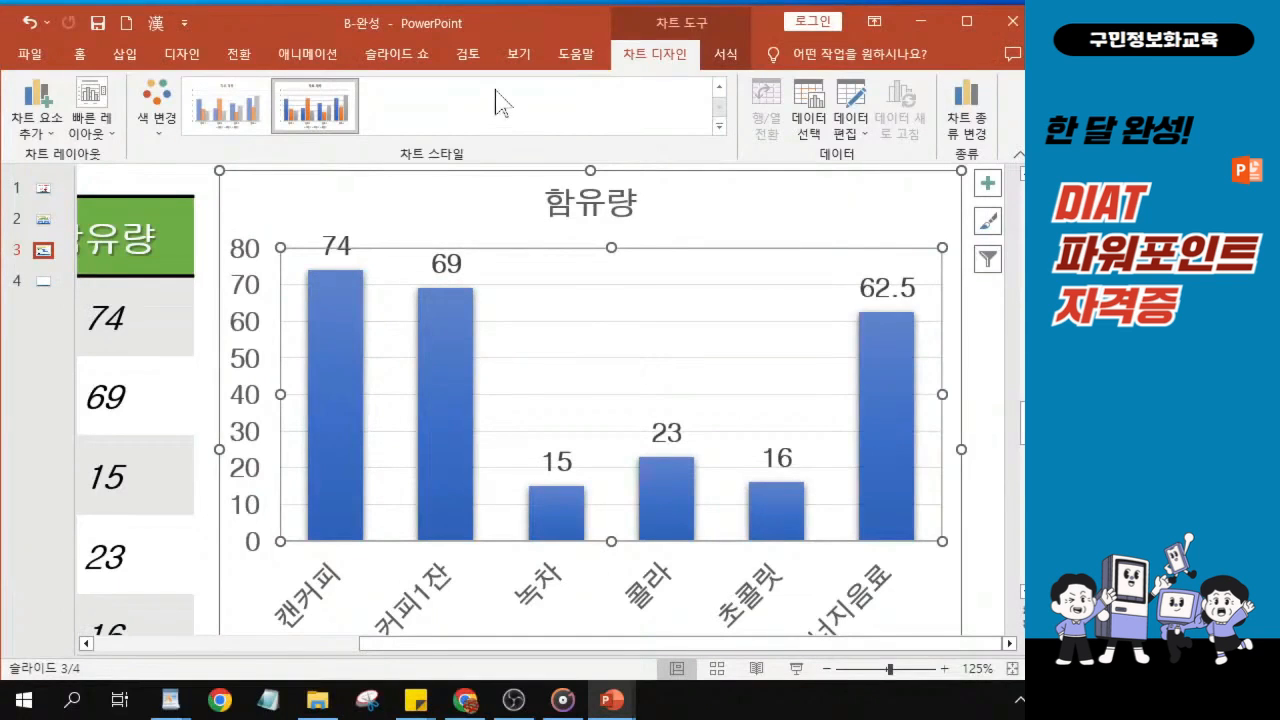
{"action": "left_click", "coordinate": [716, 60]}
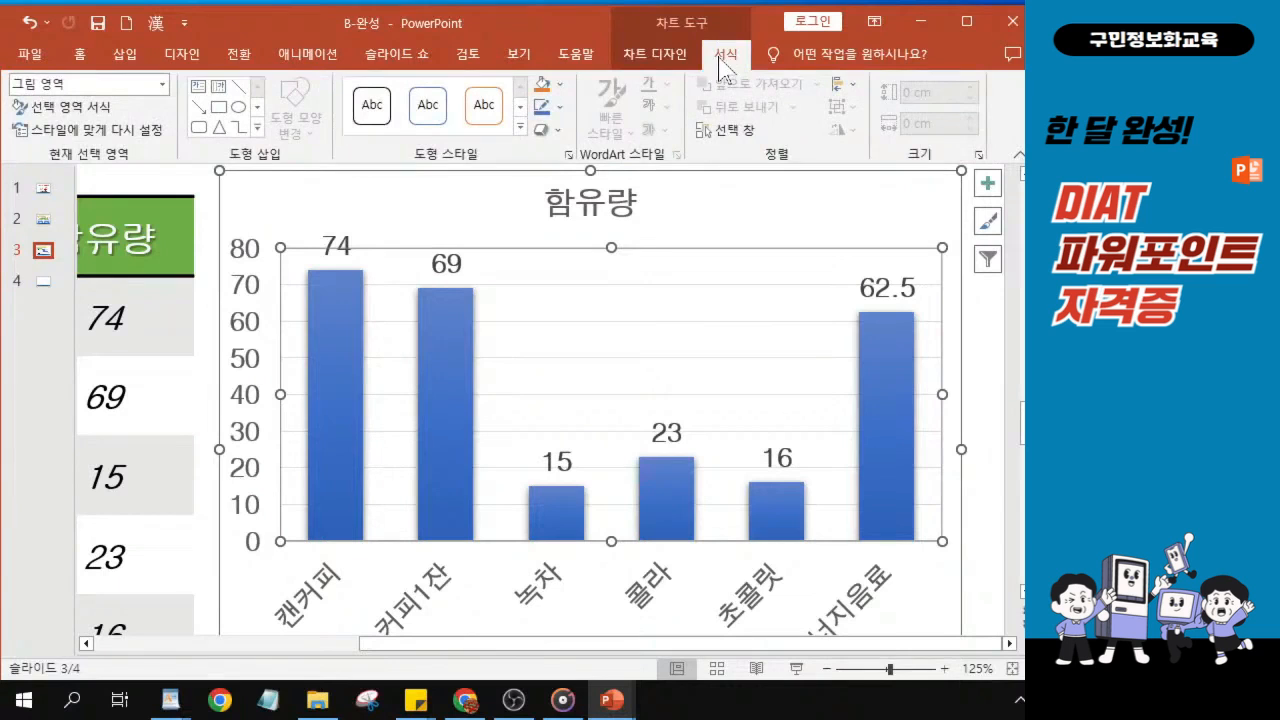
{"action": "left_click", "coordinate": [560, 86]}
{"action": "left_click", "coordinate": [560, 87]}
{"action": "left_click", "coordinate": [560, 87]}
{"action": "left_click", "coordinate": [560, 87]}
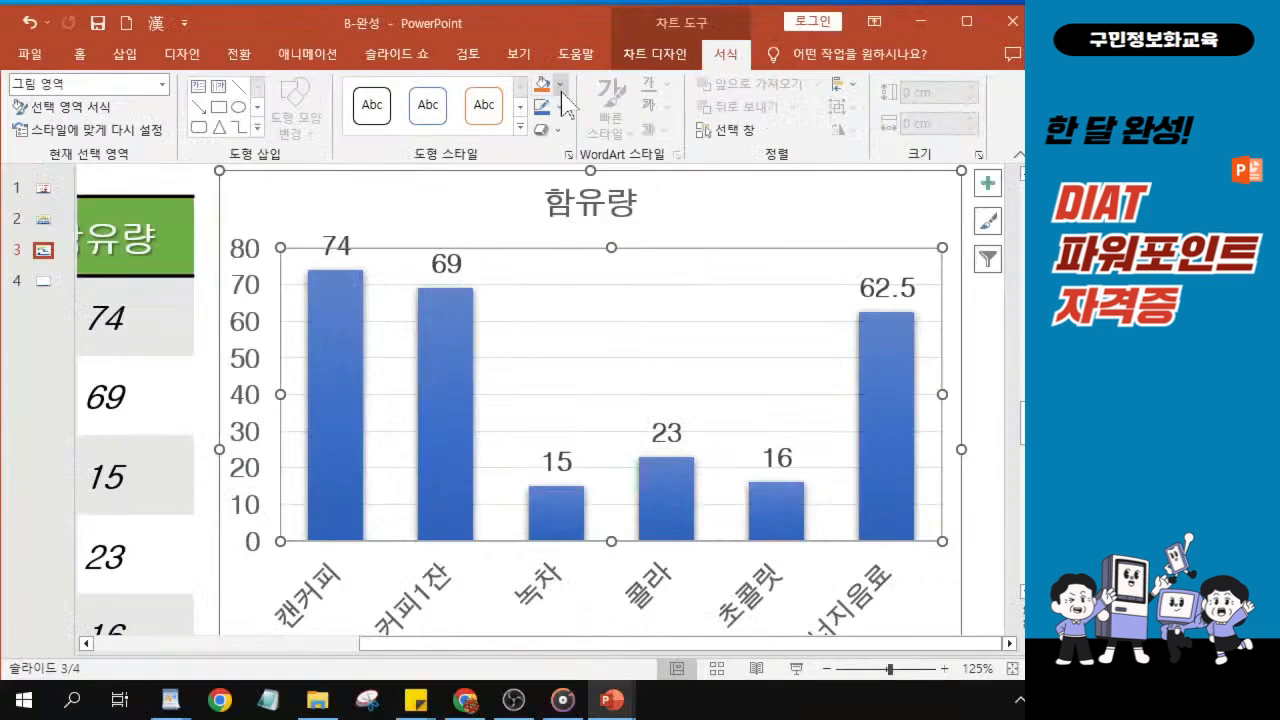
{"action": "left_click", "coordinate": [562, 169]}
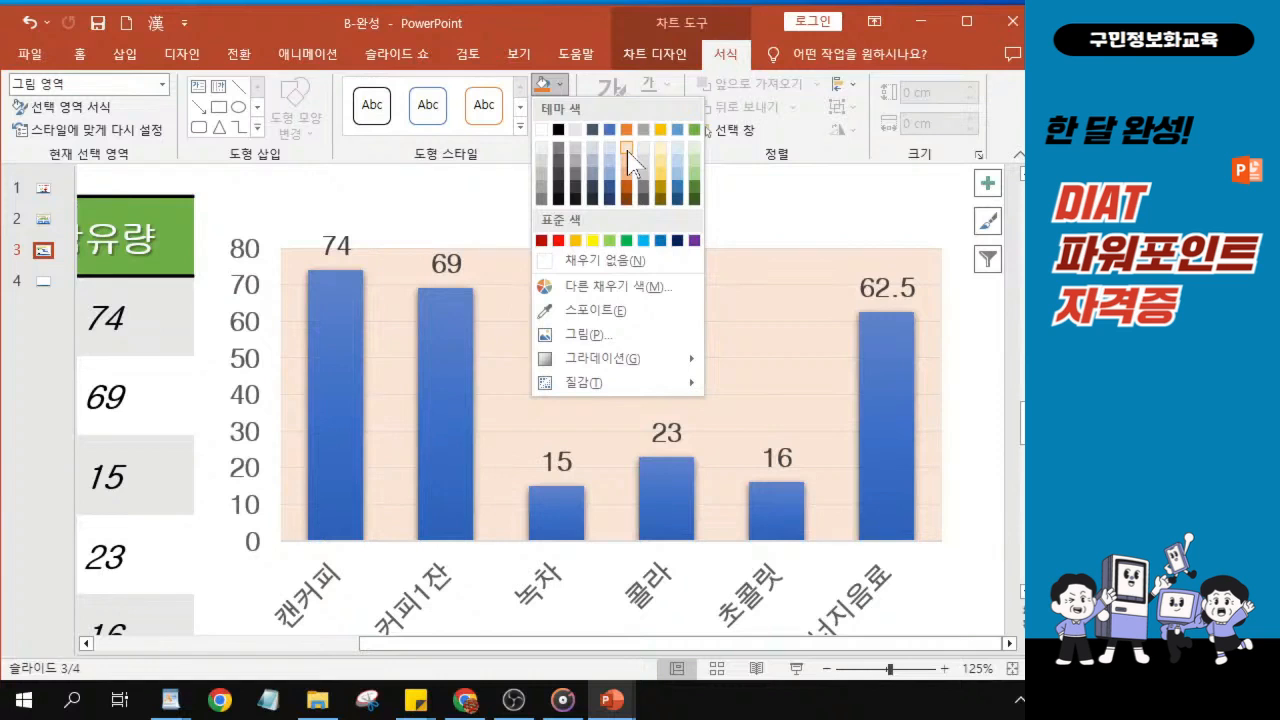
{"action": "left_click", "coordinate": [628, 152]}
Fill the whole chart area (차트 영역) behind the plot with the white theme colour.
{"action": "scroll", "coordinate": [640, 168], "scroll_direction": "down", "scroll_amount": 1}
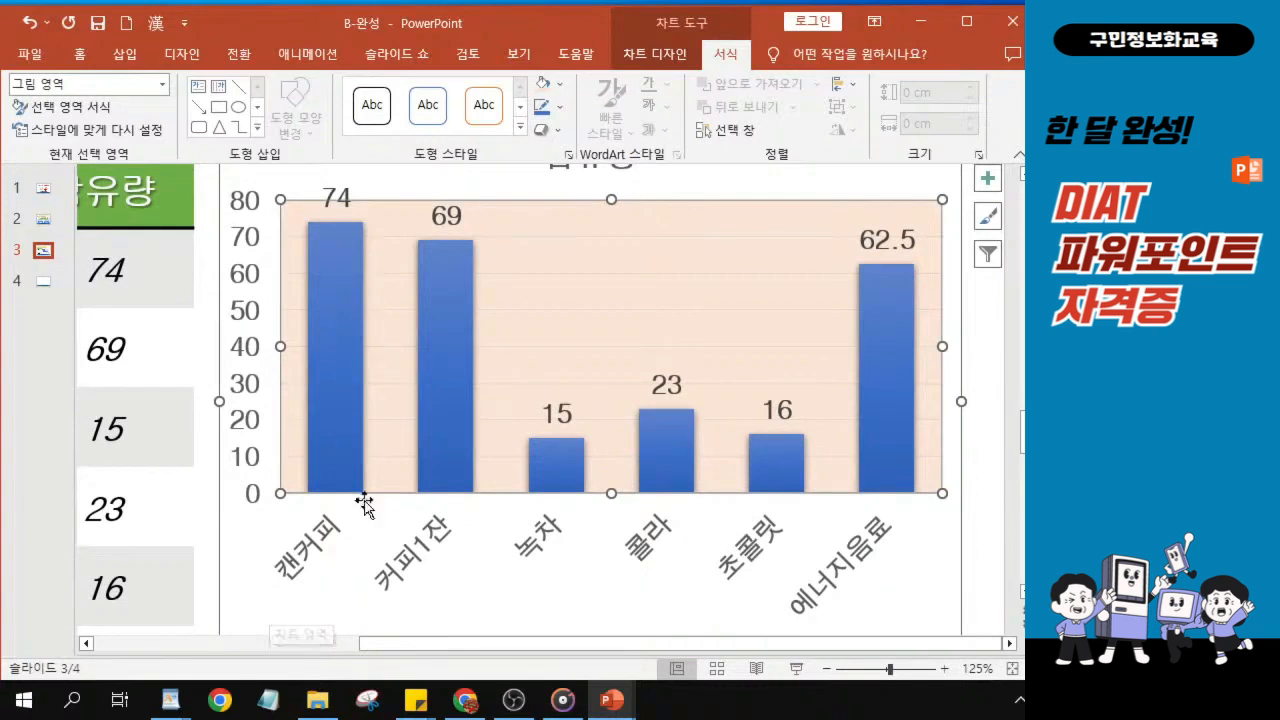
{"action": "scroll", "coordinate": [400, 415], "scroll_direction": "up", "scroll_amount": 1}
{"action": "scroll", "coordinate": [428, 200], "scroll_direction": "up", "scroll_amount": 1}
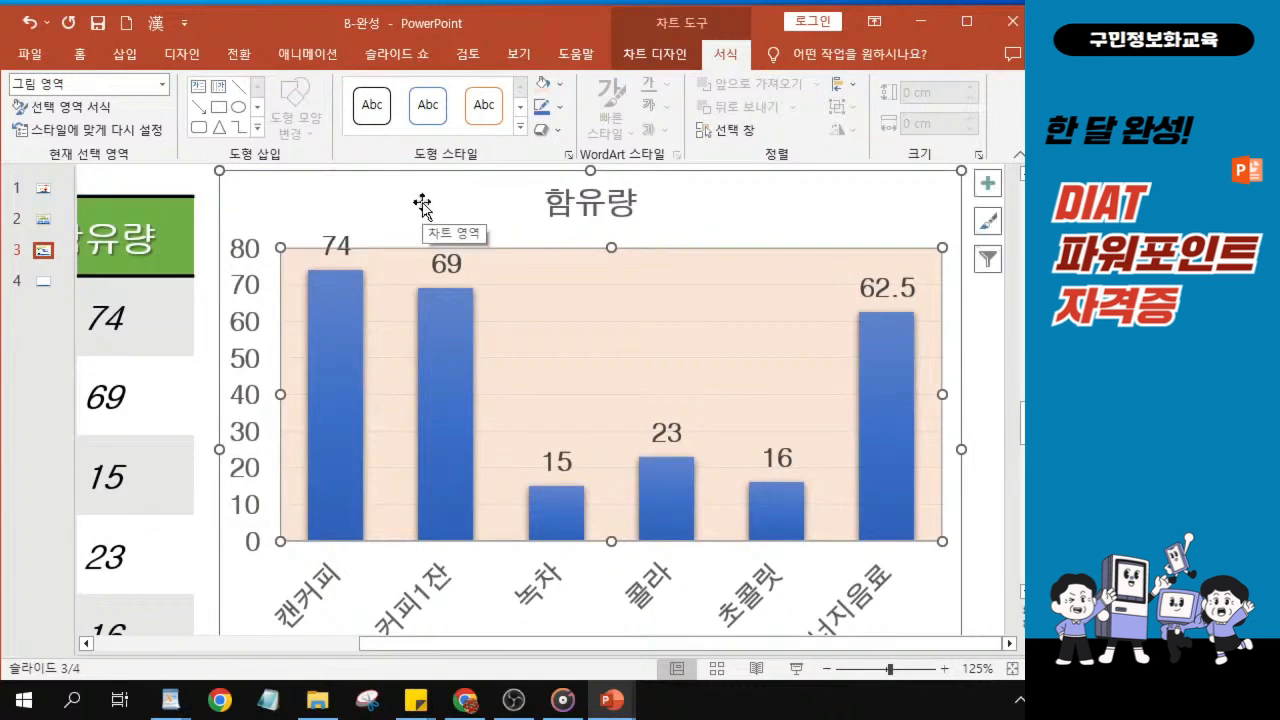
{"action": "key", "text": "ctrl"}
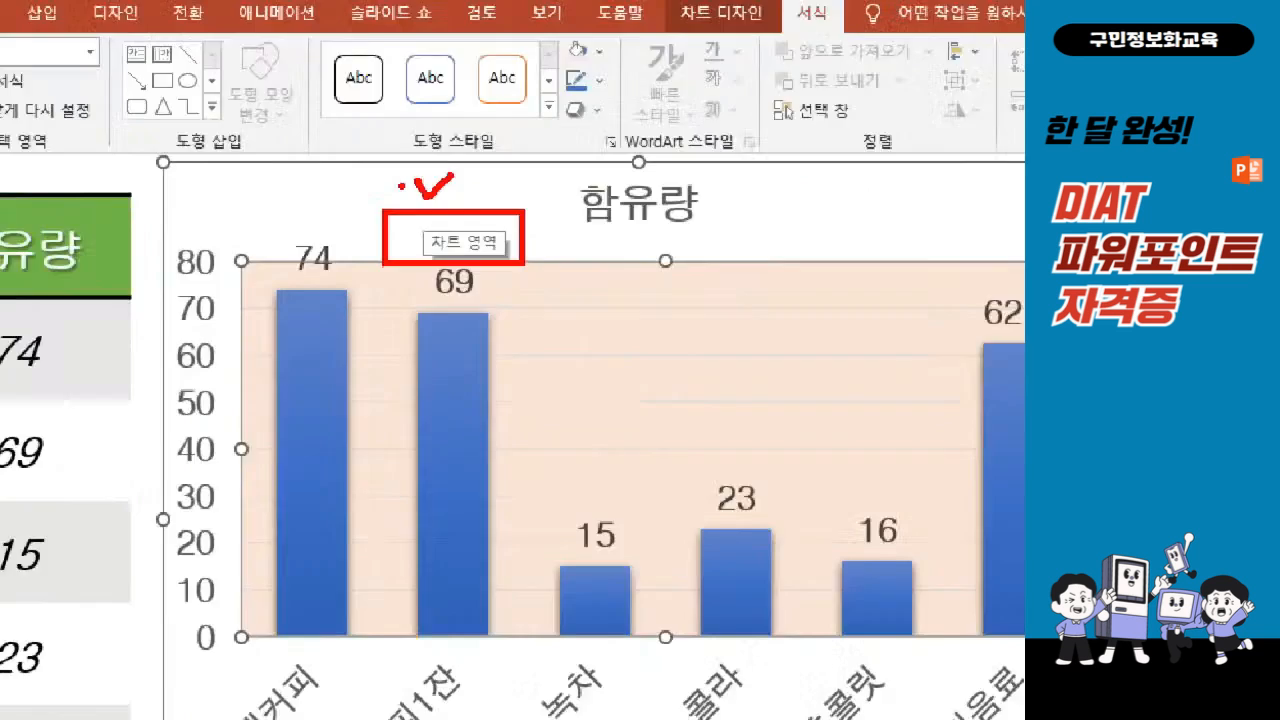
{"action": "scroll", "coordinate": [443, 185], "scroll_direction": "up", "scroll_amount": 1}
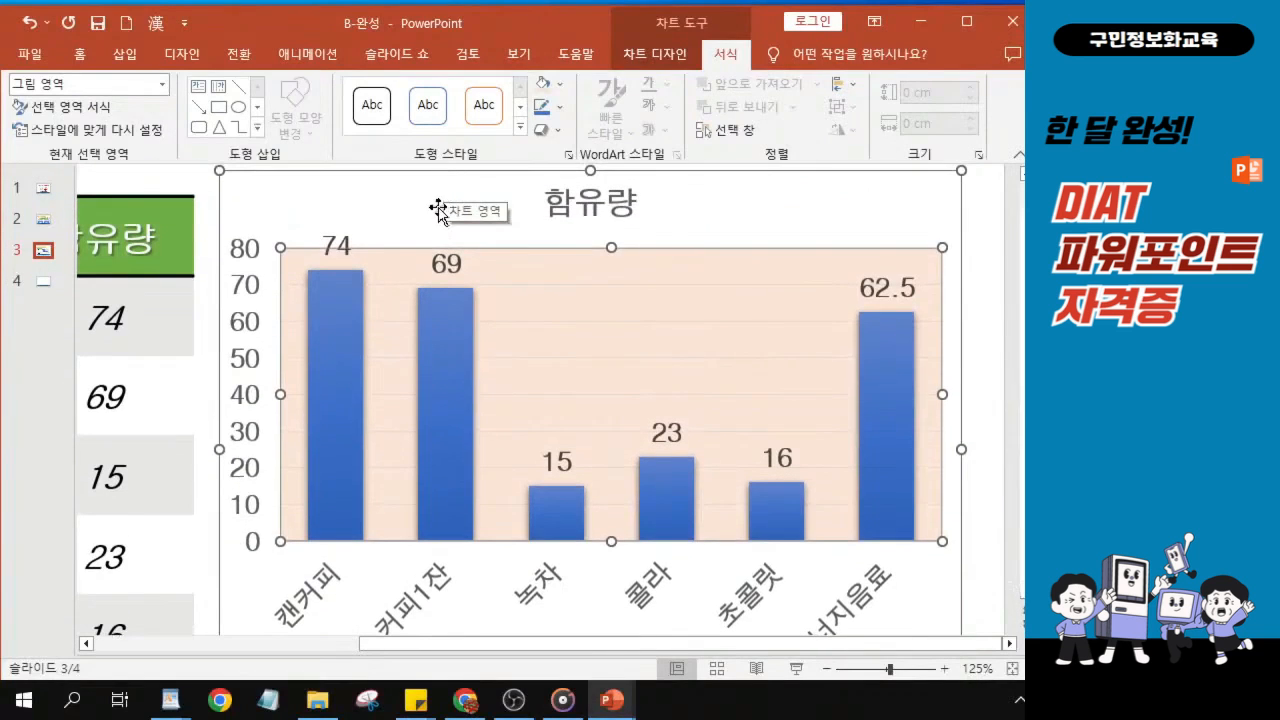
{"action": "left_click", "coordinate": [438, 207]}
{"action": "key", "text": "Escape"}
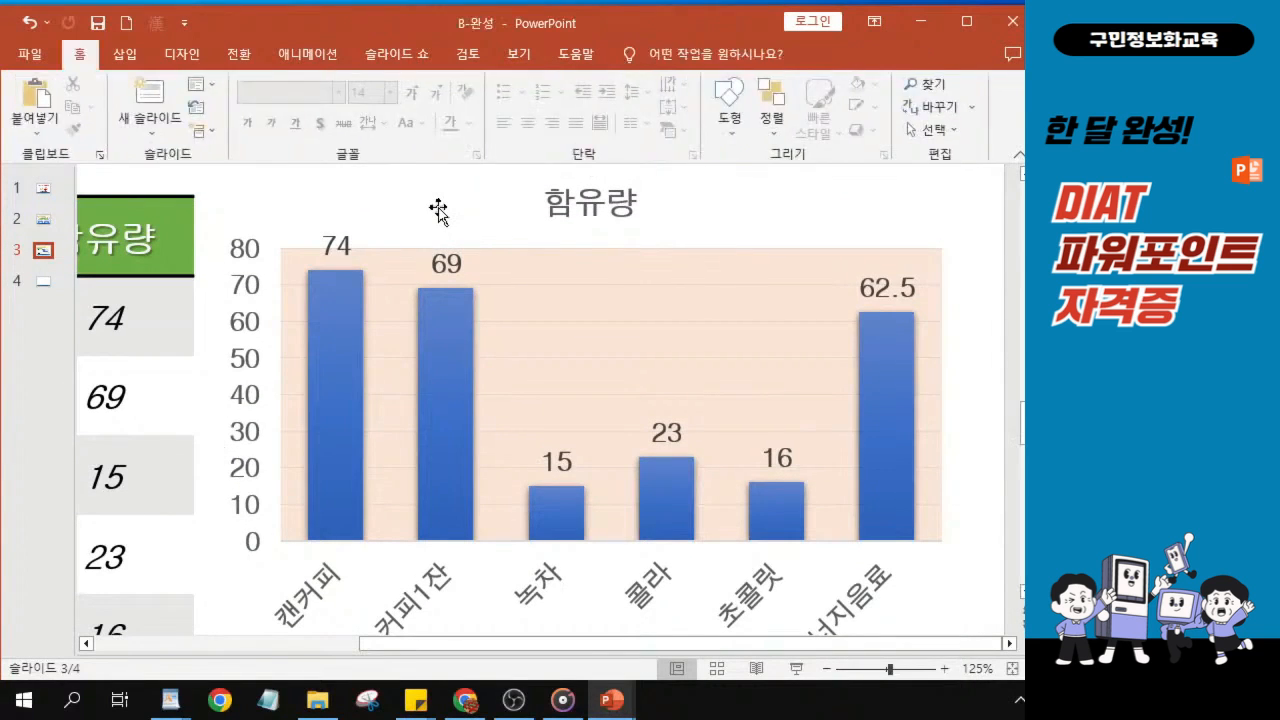
{"action": "left_click", "coordinate": [438, 209]}
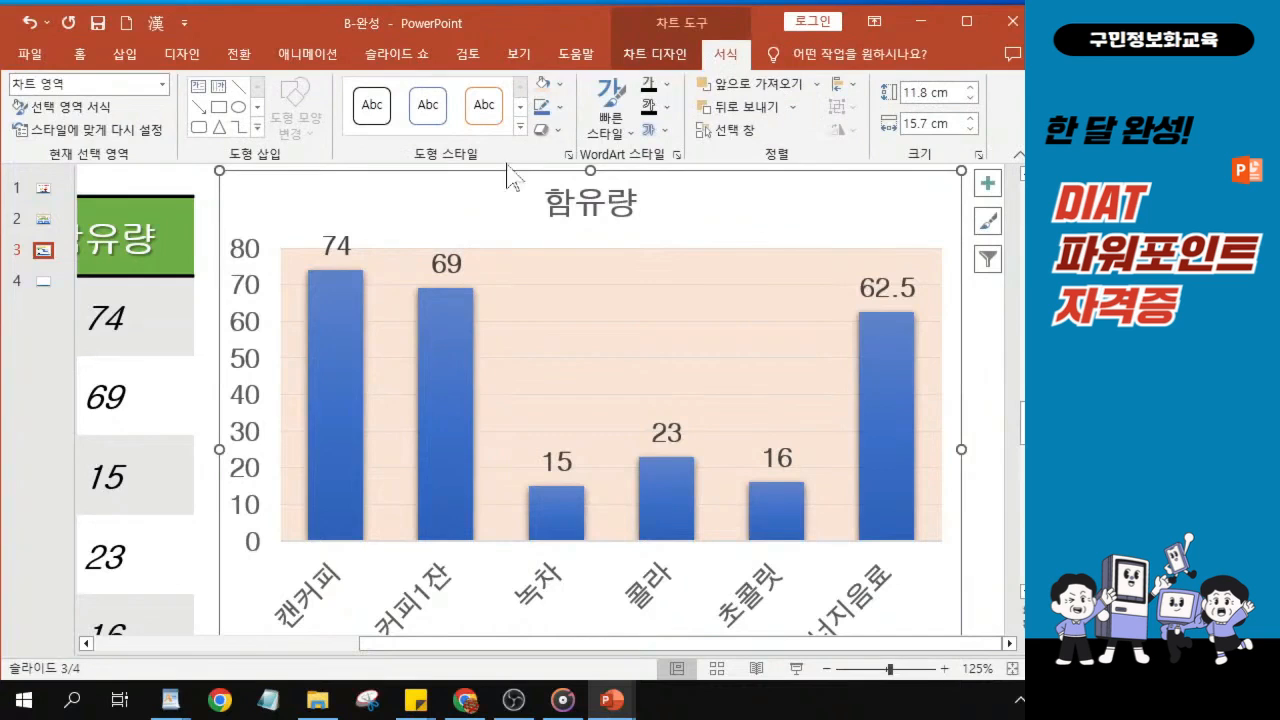
{"action": "left_click", "coordinate": [561, 90]}
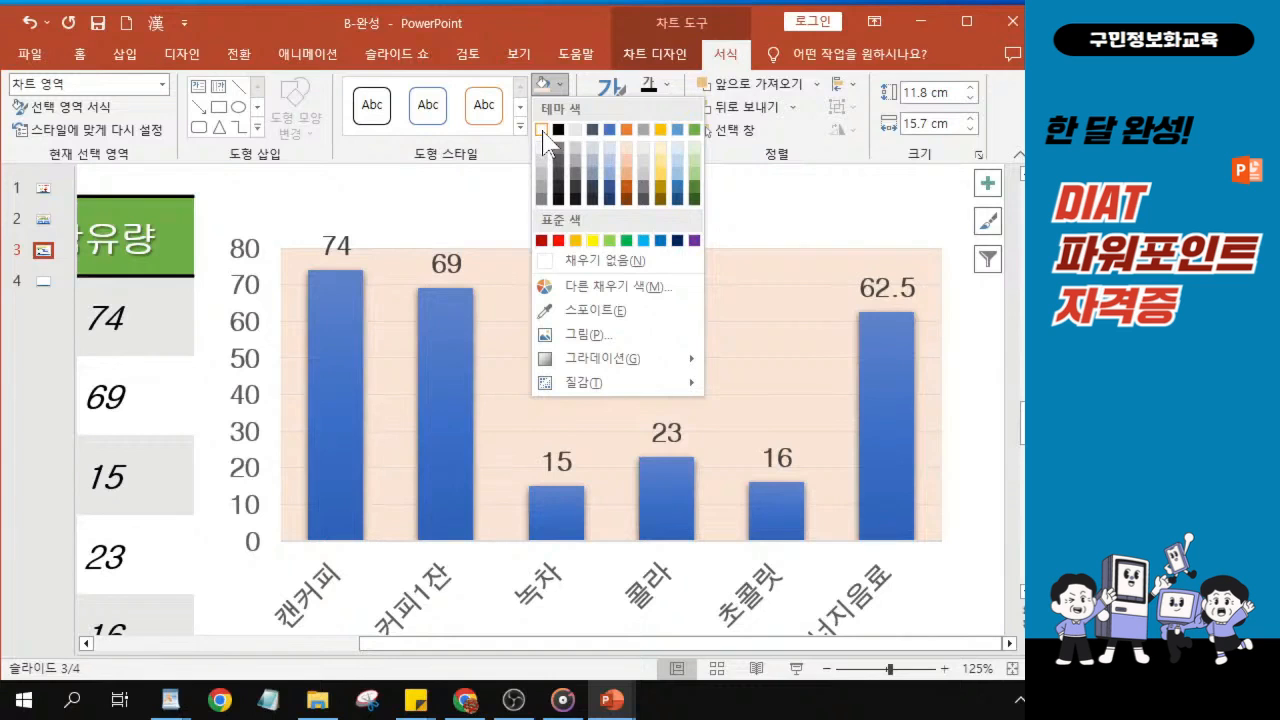
{"action": "left_click", "coordinate": [543, 130]}
Remove the chart's 함유량 title by setting the chart title option to 없음 (none).
{"action": "scroll", "coordinate": [645, 545], "scroll_direction": "down", "scroll_amount": 1}
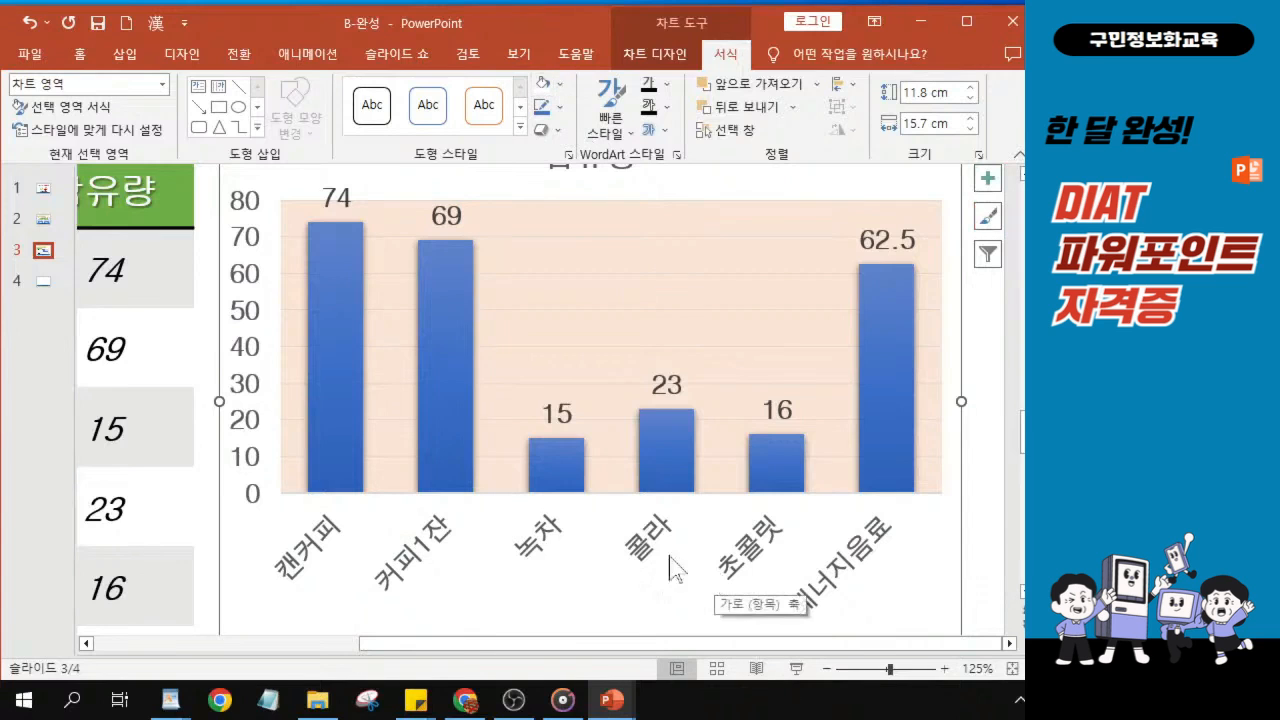
{"action": "scroll", "coordinate": [610, 560], "scroll_direction": "down", "scroll_amount": 2}
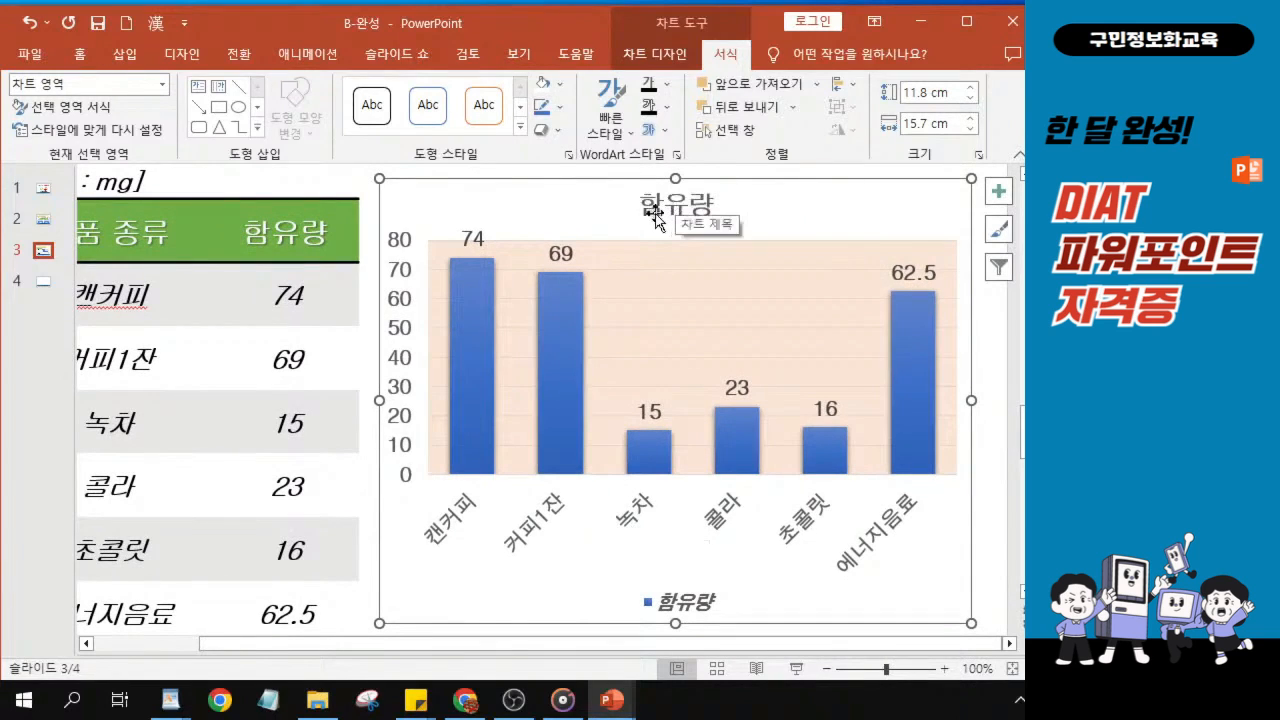
{"action": "key", "text": "alt+Tab"}
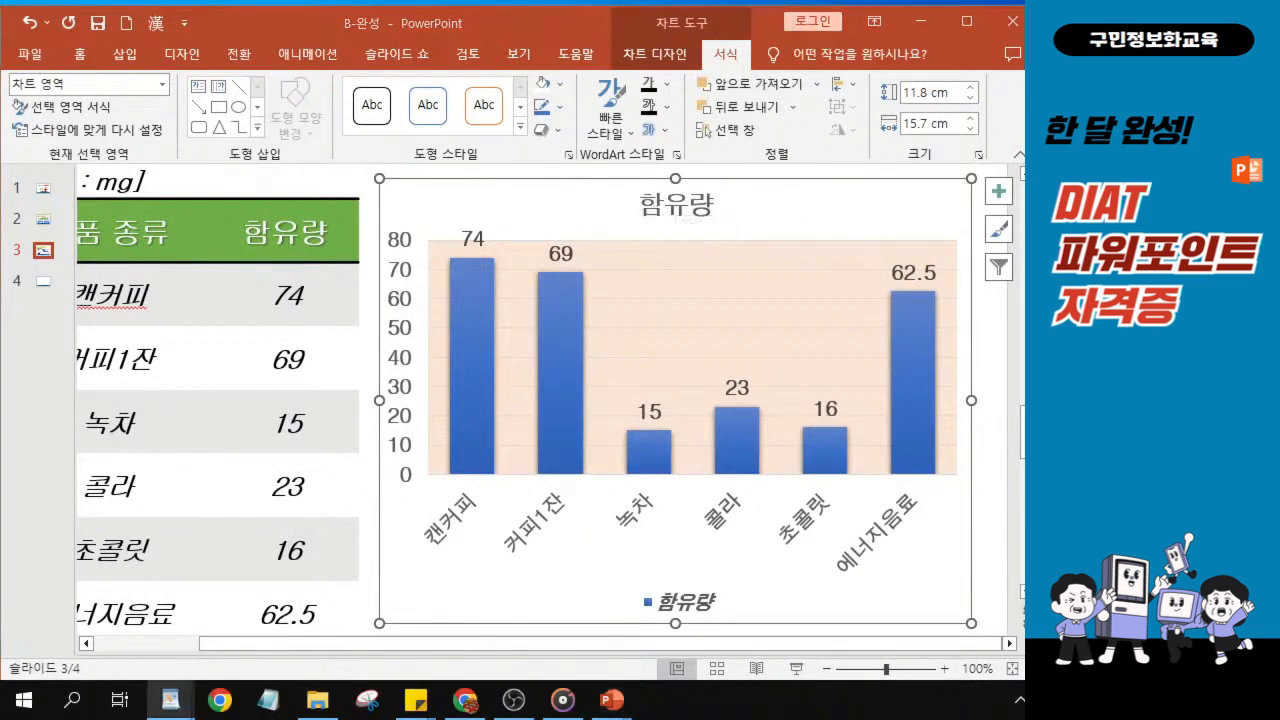
{"action": "left_click", "coordinate": [648, 62]}
{"action": "left_click", "coordinate": [646, 60]}
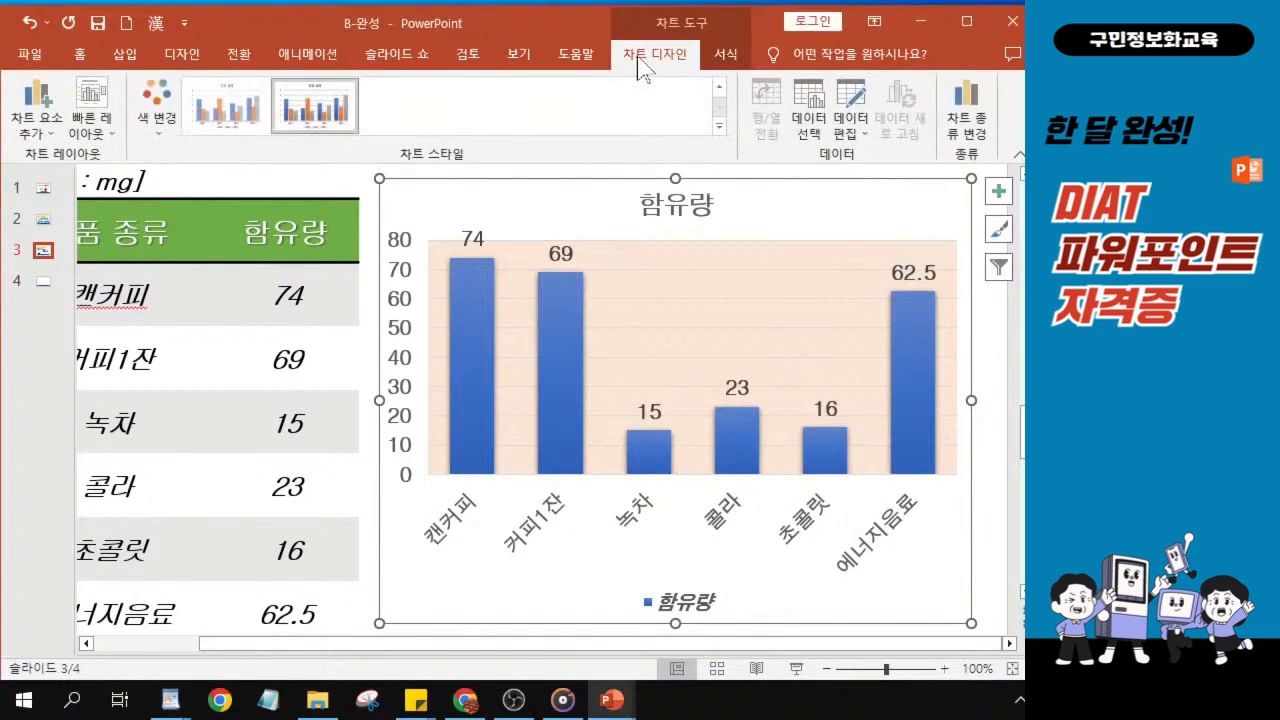
{"action": "key", "text": "ctrl"}
{"action": "key", "text": "ctrl"}
{"action": "left_click", "coordinate": [34, 140]}
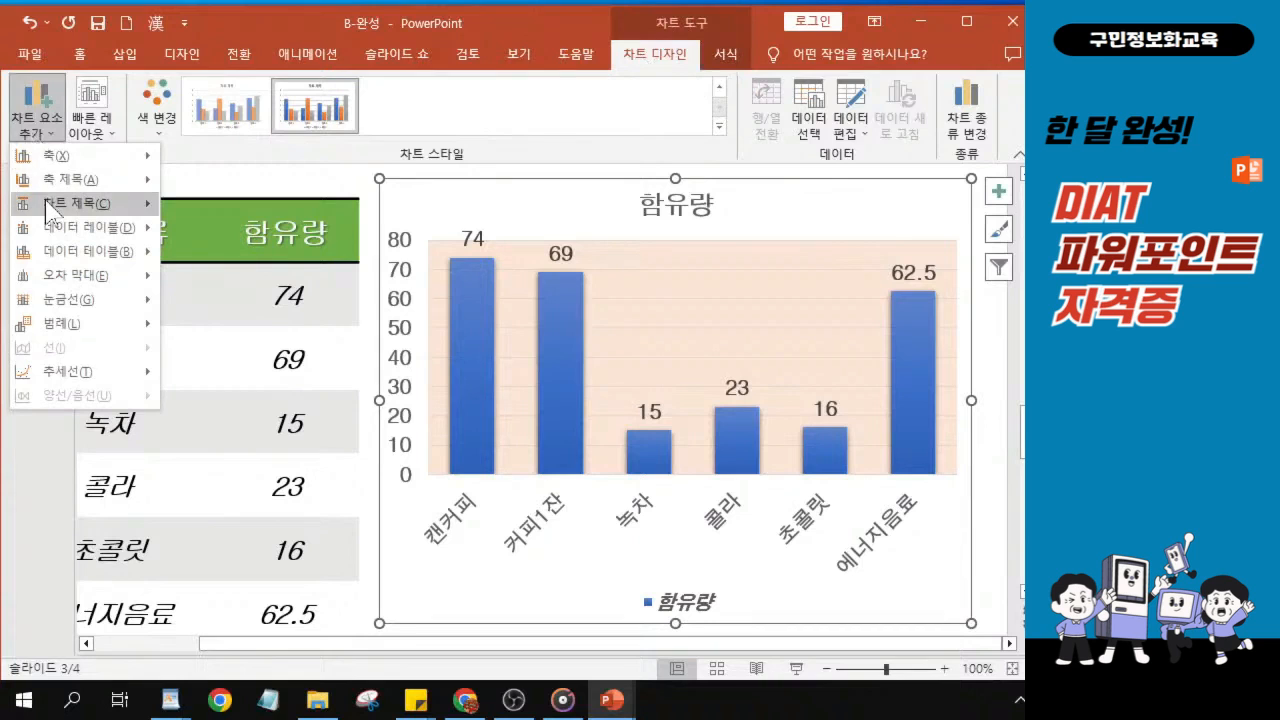
{"action": "mouse_move", "coordinate": [47, 208]}
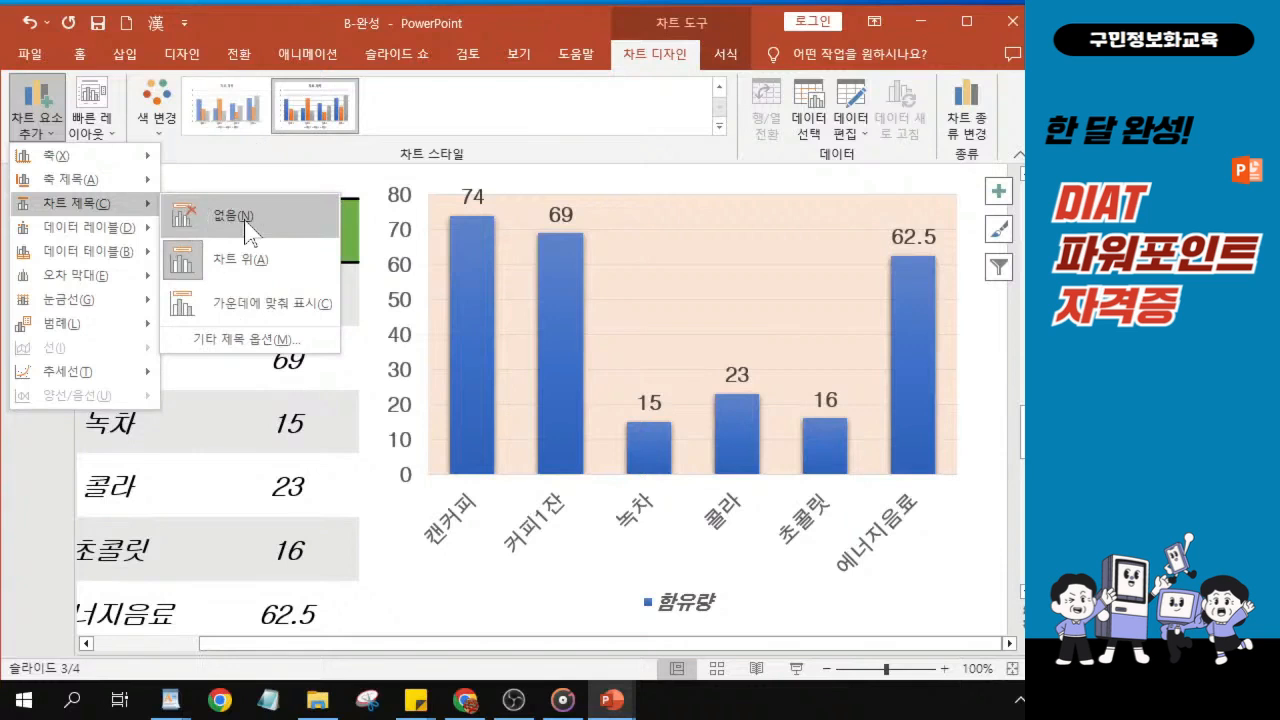
{"action": "left_click", "coordinate": [246, 224]}
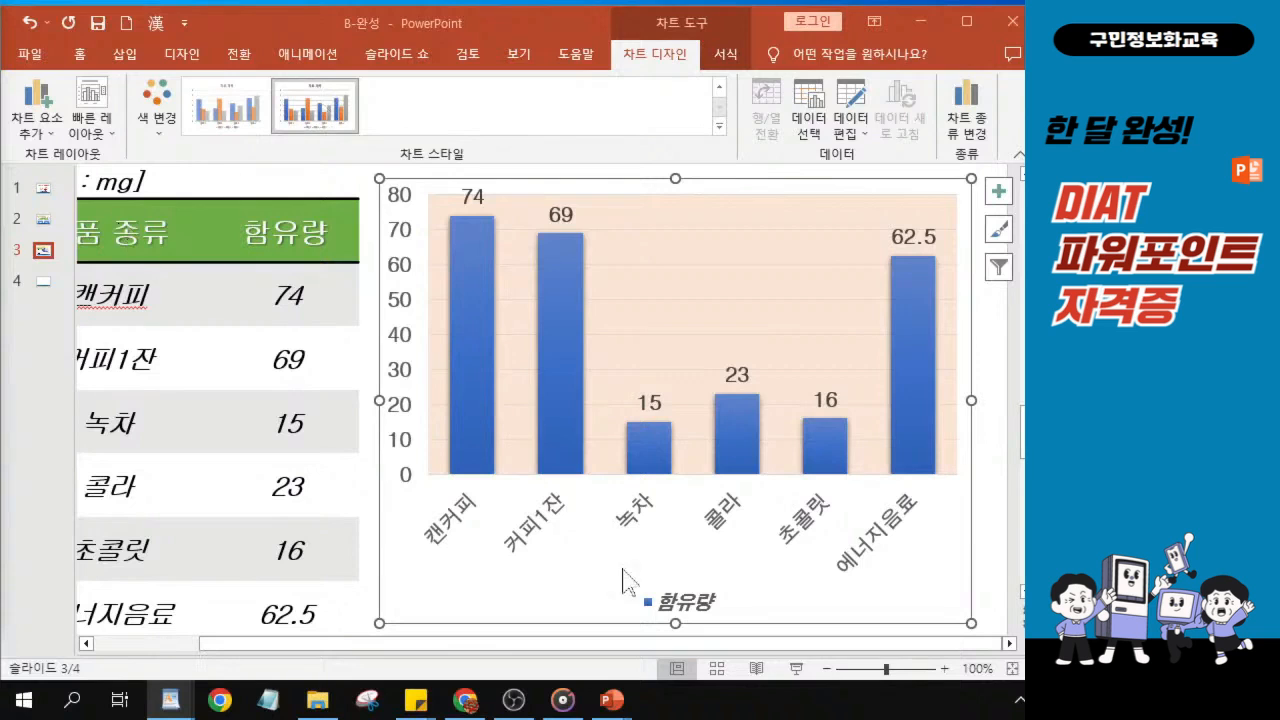
Duplicate the [단위 : mg] text box above the table, with the copy slightly below and to the right of the original.
{"action": "left_click_drag", "start_coordinate": [400, 660], "coordinate": [304, 648]}
{"action": "left_click_drag", "start_coordinate": [1022, 433], "coordinate": [1022, 425]}
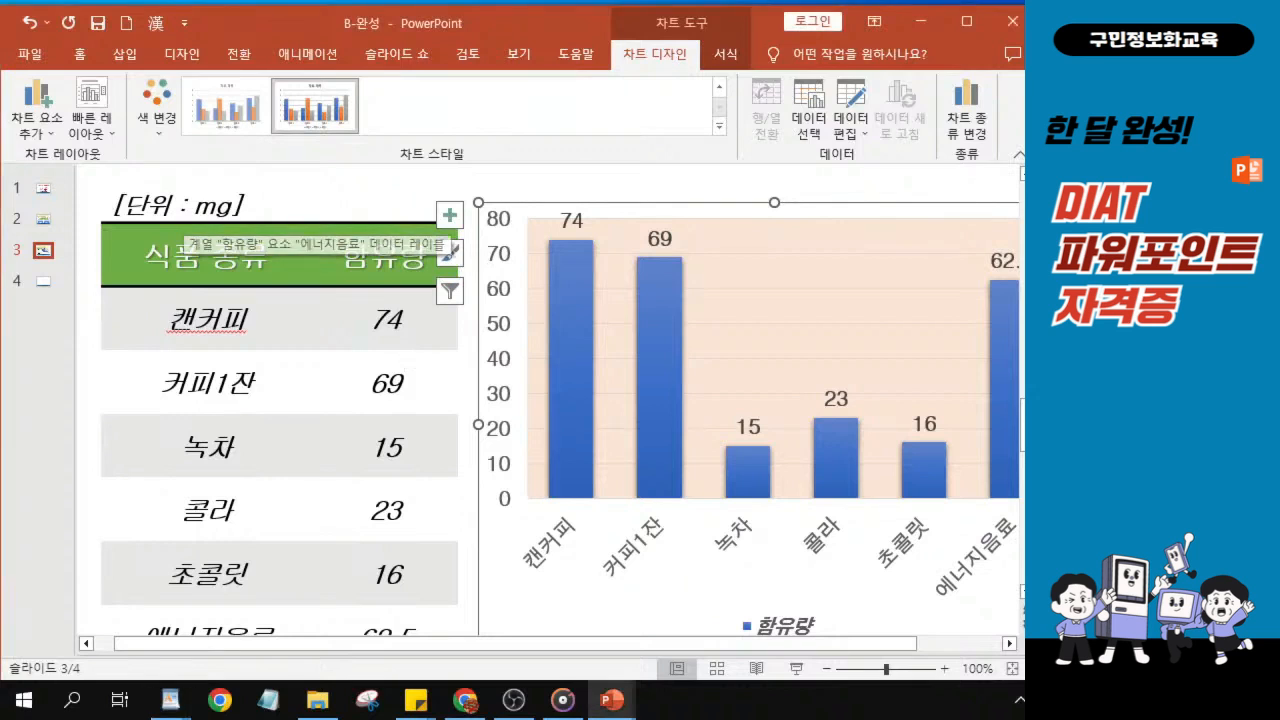
{"action": "left_click", "coordinate": [176, 206]}
{"action": "key", "text": "ctrl"}
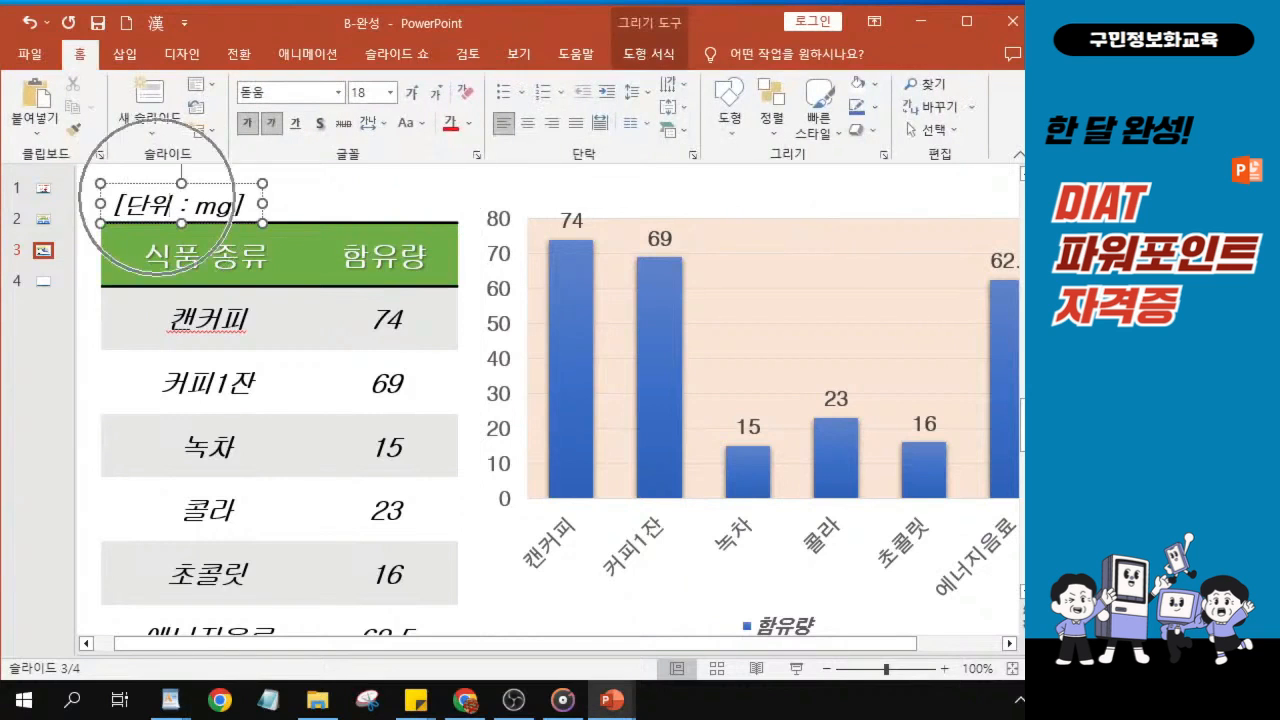
{"action": "key", "text": "ctrl"}
{"action": "left_click", "coordinate": [154, 184]}
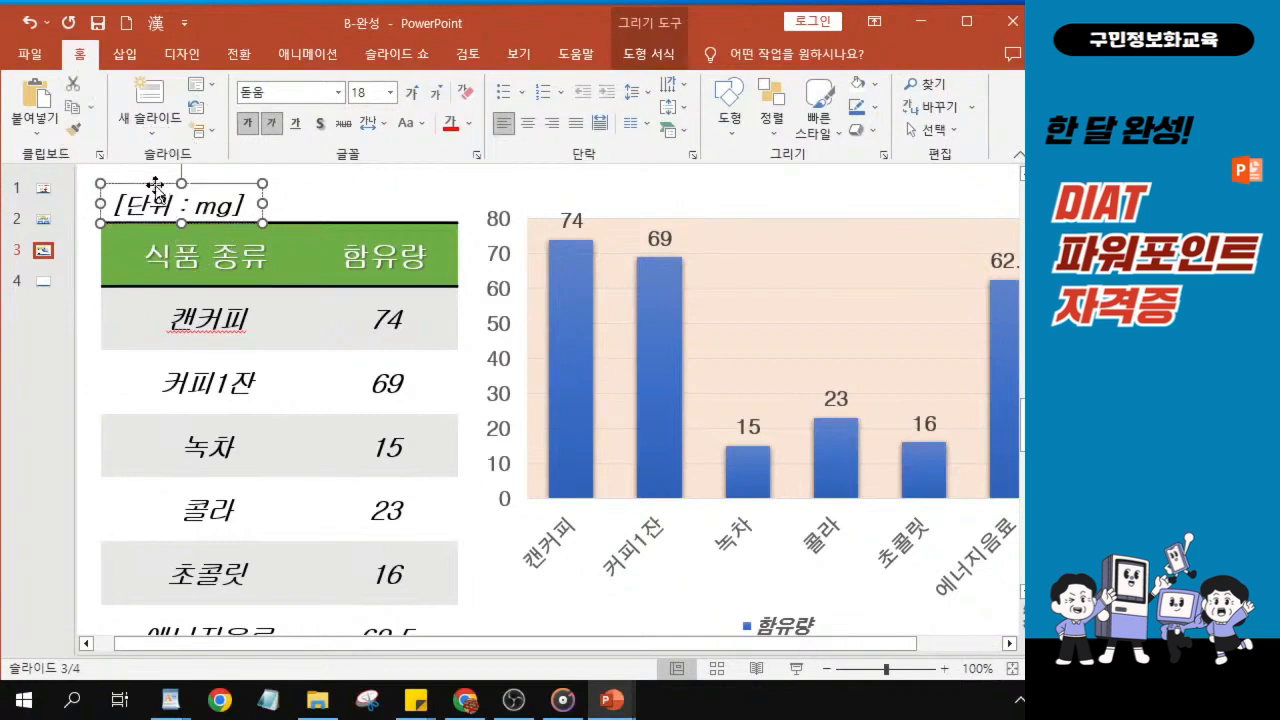
{"action": "scroll", "coordinate": [154, 184], "scroll_direction": "up", "scroll_amount": 5}
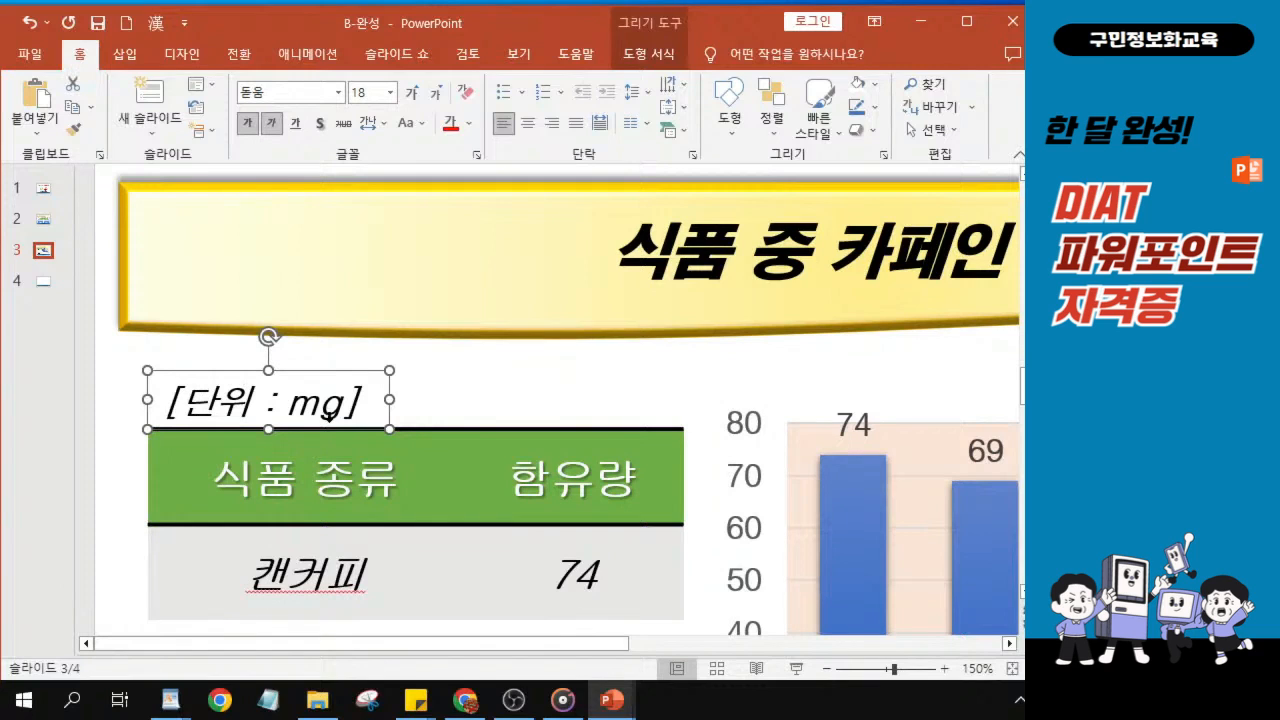
{"action": "left_click_drag", "start_coordinate": [328, 414], "coordinate": [351, 438]}
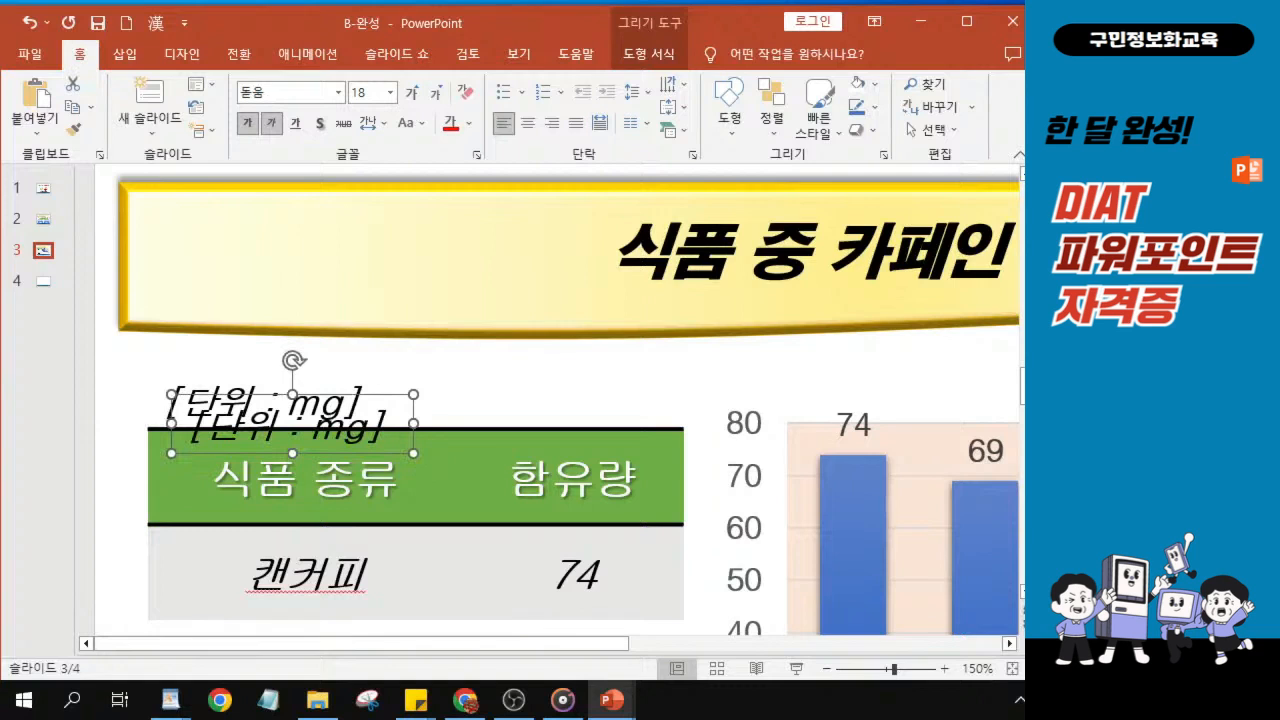
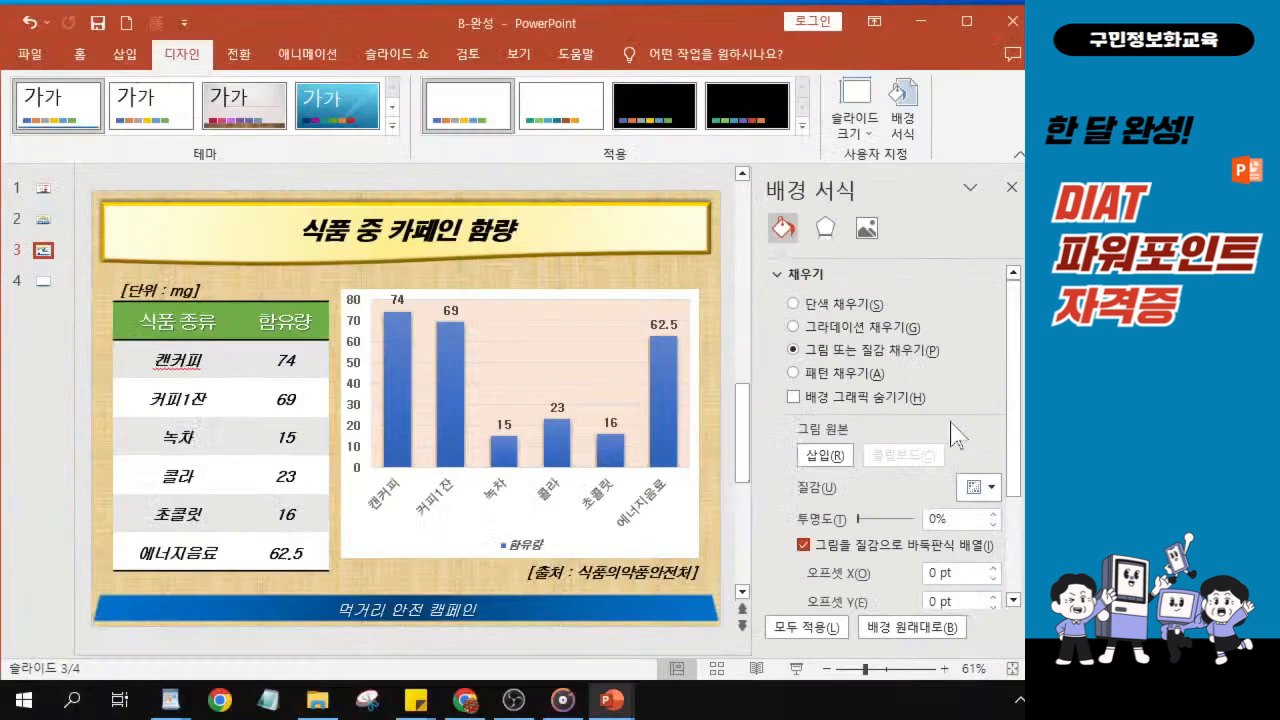
Browse for a background picture file in the desktop folder KAIT > DIAT파워포인트_예제.
{"action": "left_click", "coordinate": [824, 456]}
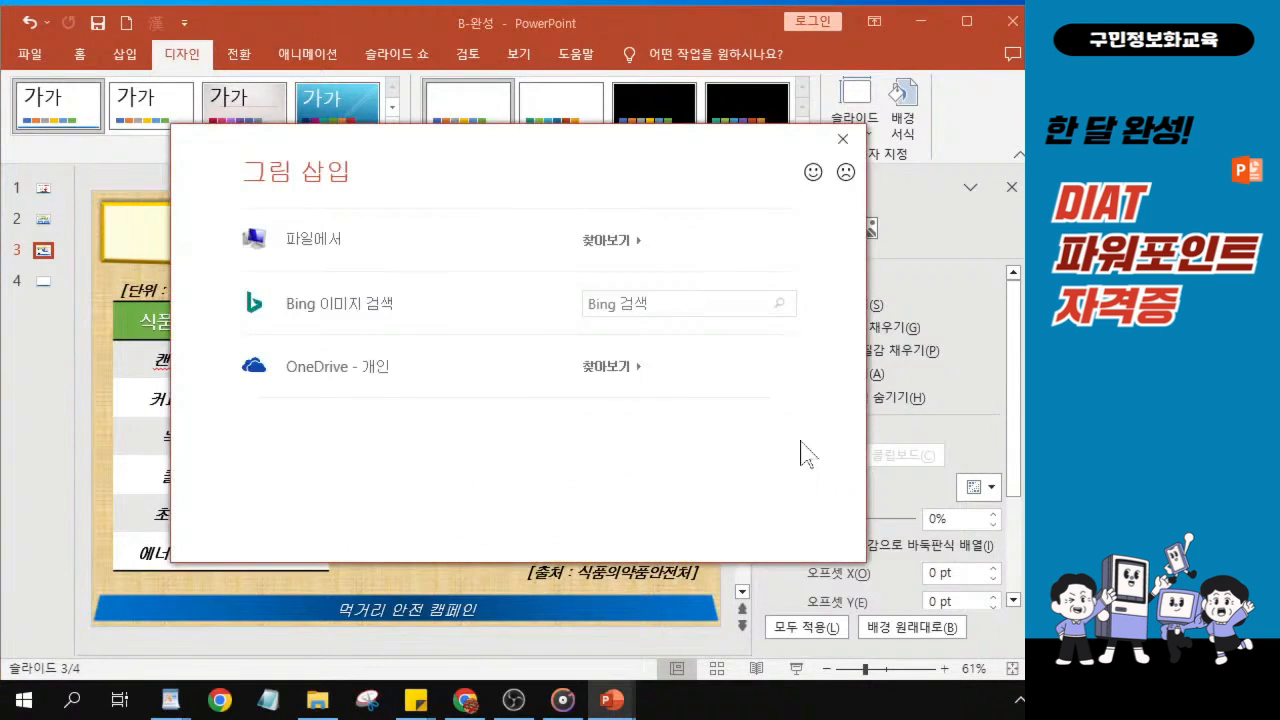
{"action": "left_click", "coordinate": [337, 241]}
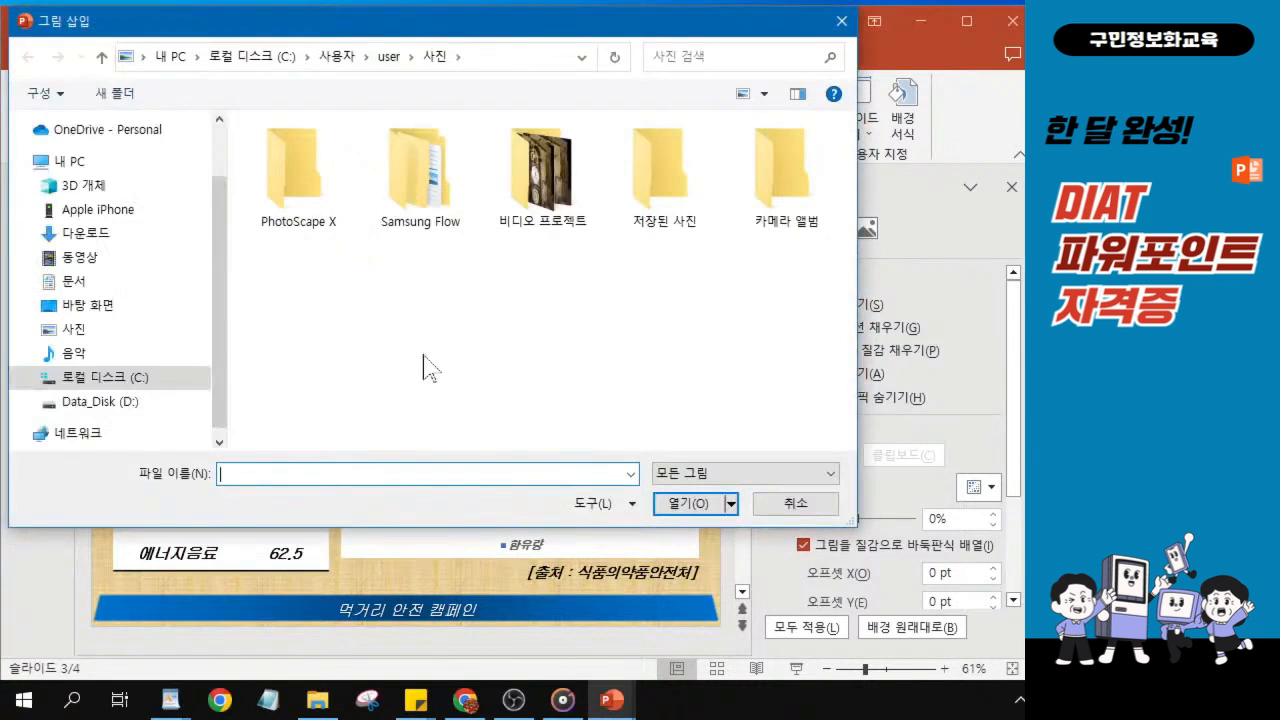
{"action": "left_click", "coordinate": [110, 312]}
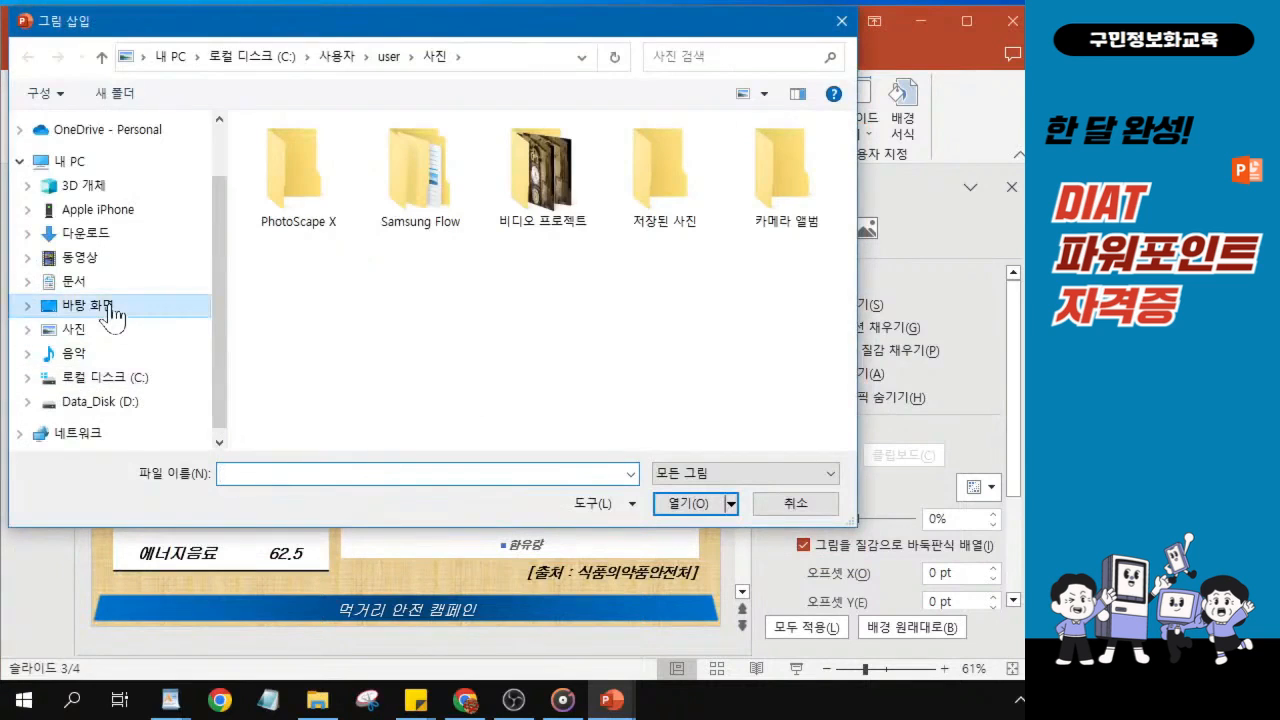
{"action": "key", "text": "ctrl"}
{"action": "key", "text": "ctrl"}
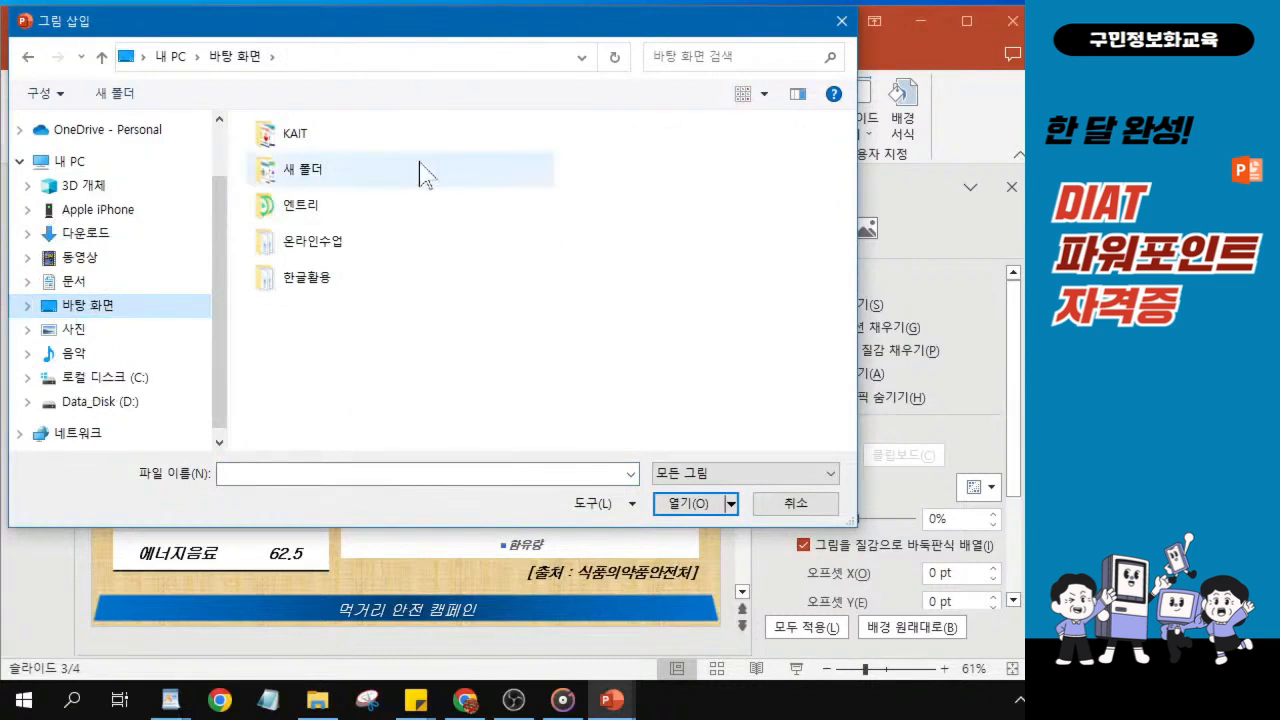
{"action": "left_click", "coordinate": [297, 143]}
{"action": "key", "text": "ctrl"}
{"action": "key", "text": "ctrl"}
{"action": "key", "text": "ctrl"}
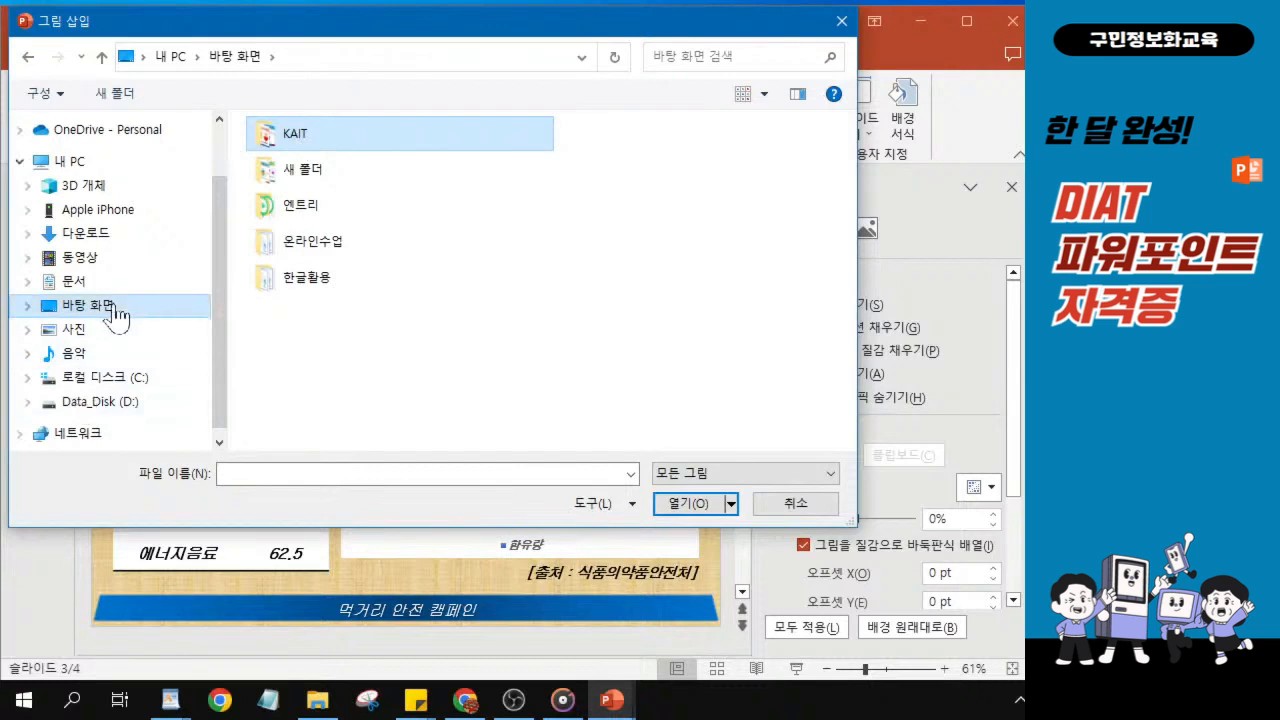
{"action": "double_click", "coordinate": [321, 137]}
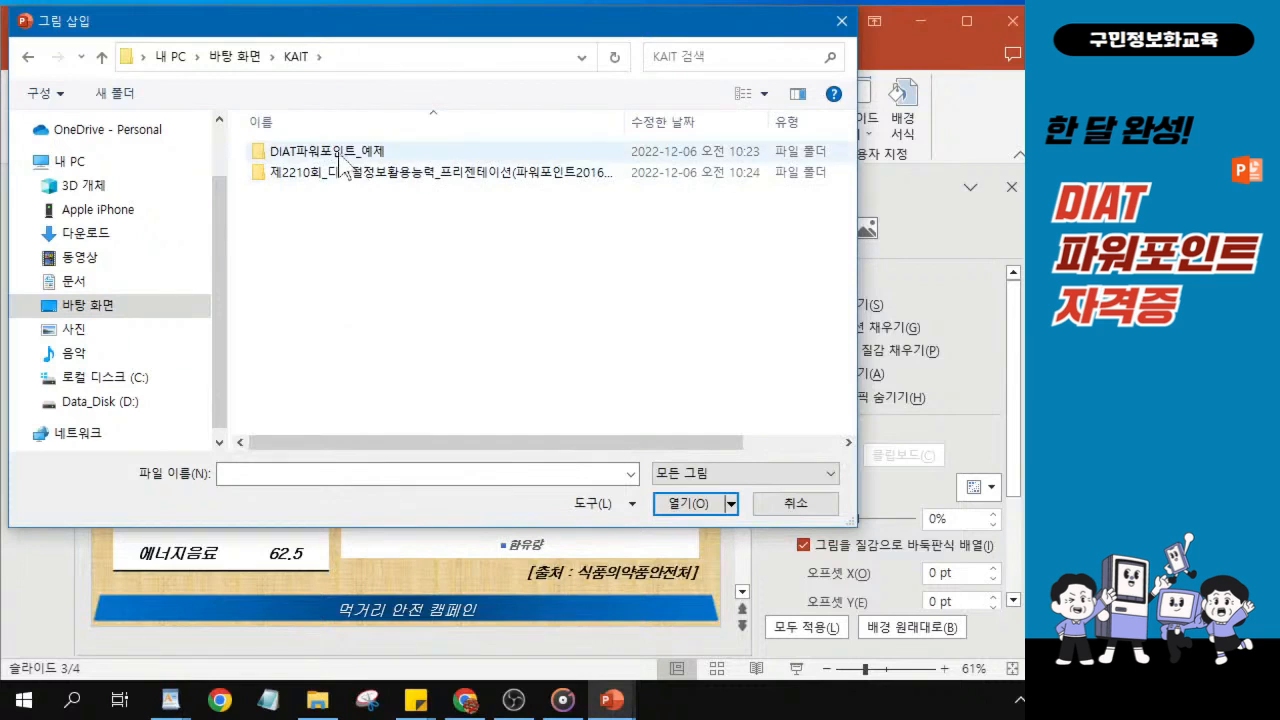
{"action": "key", "text": "ctrl"}
{"action": "key", "text": "ctrl"}
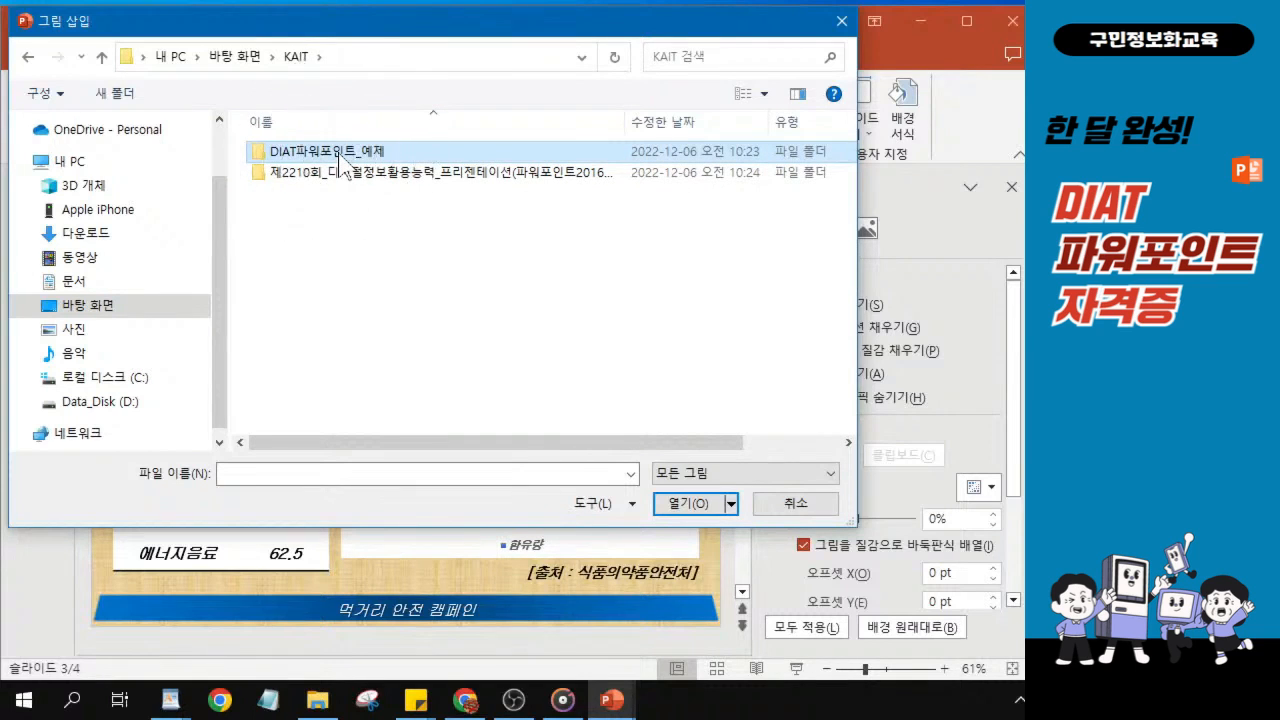
{"action": "key", "text": "ctrl"}
{"action": "key", "text": "ctrl"}
{"action": "key", "text": "ctrl"}
{"action": "key", "text": "ctrl"}
{"action": "double_click", "coordinate": [340, 155]}
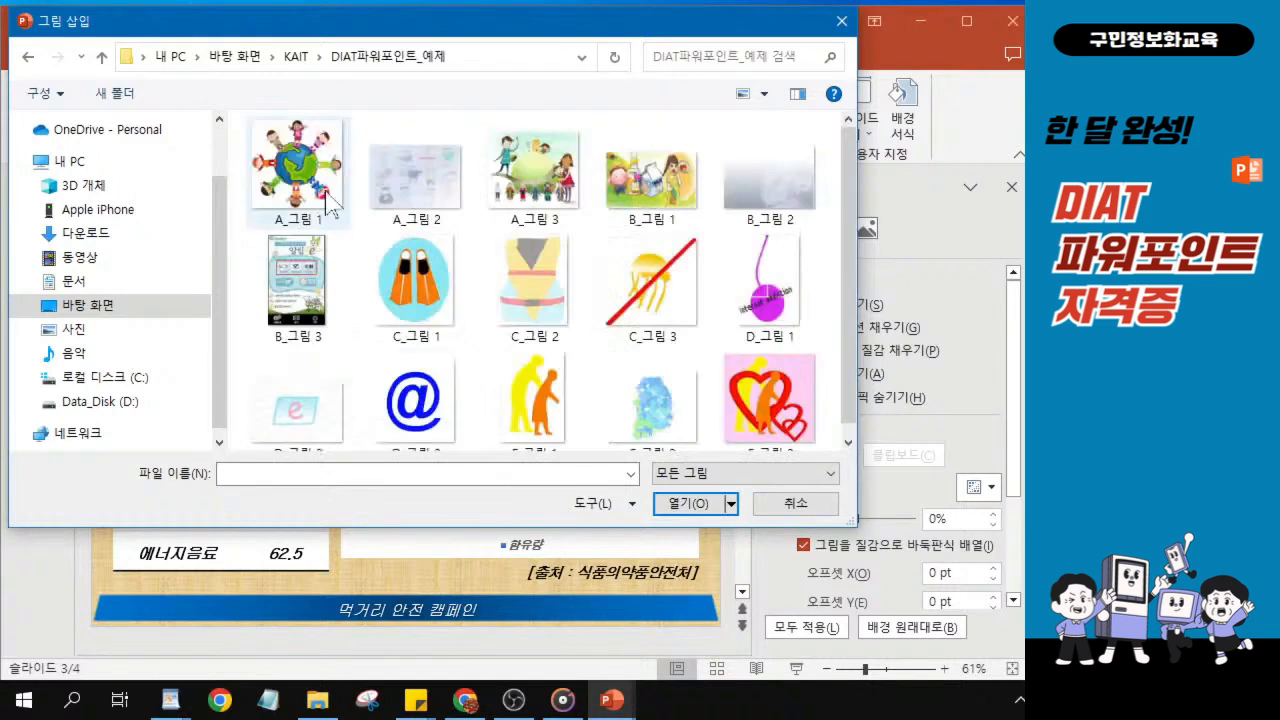
Insert B_그림 2 as the picture background of slide 3 and close the background formatting settings.
{"action": "left_click", "coordinate": [785, 182]}
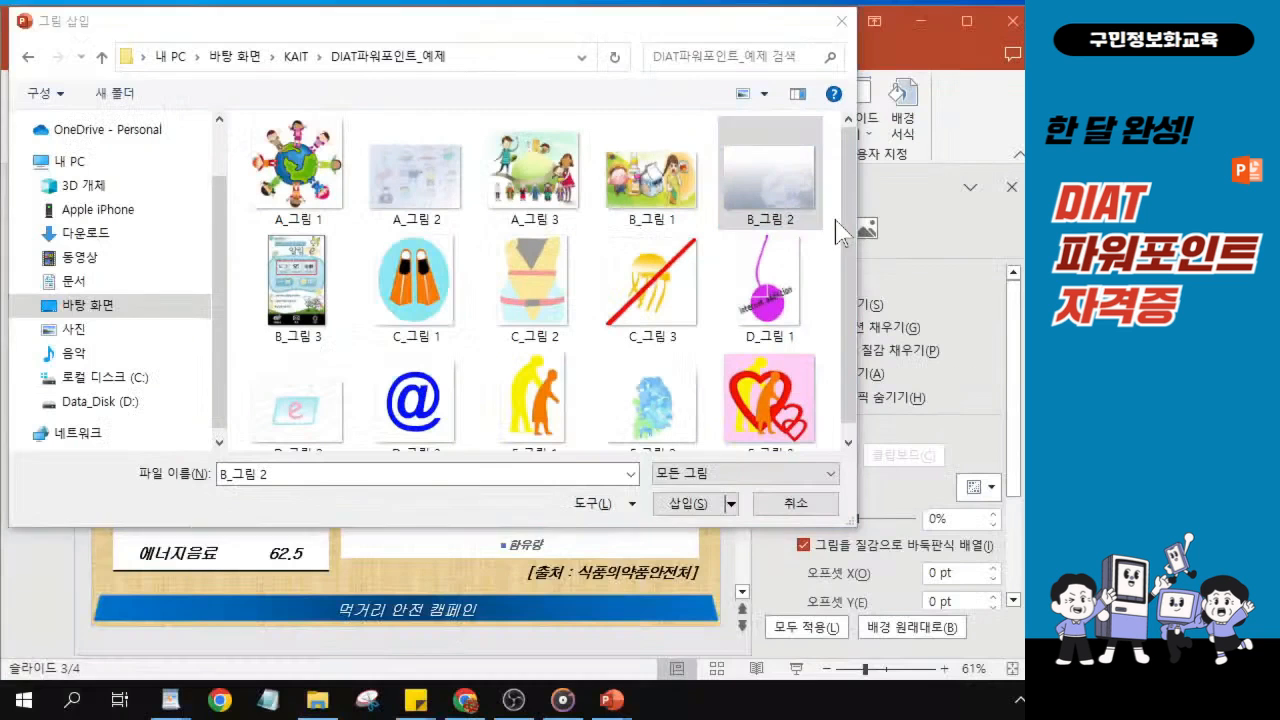
{"action": "left_click", "coordinate": [700, 508]}
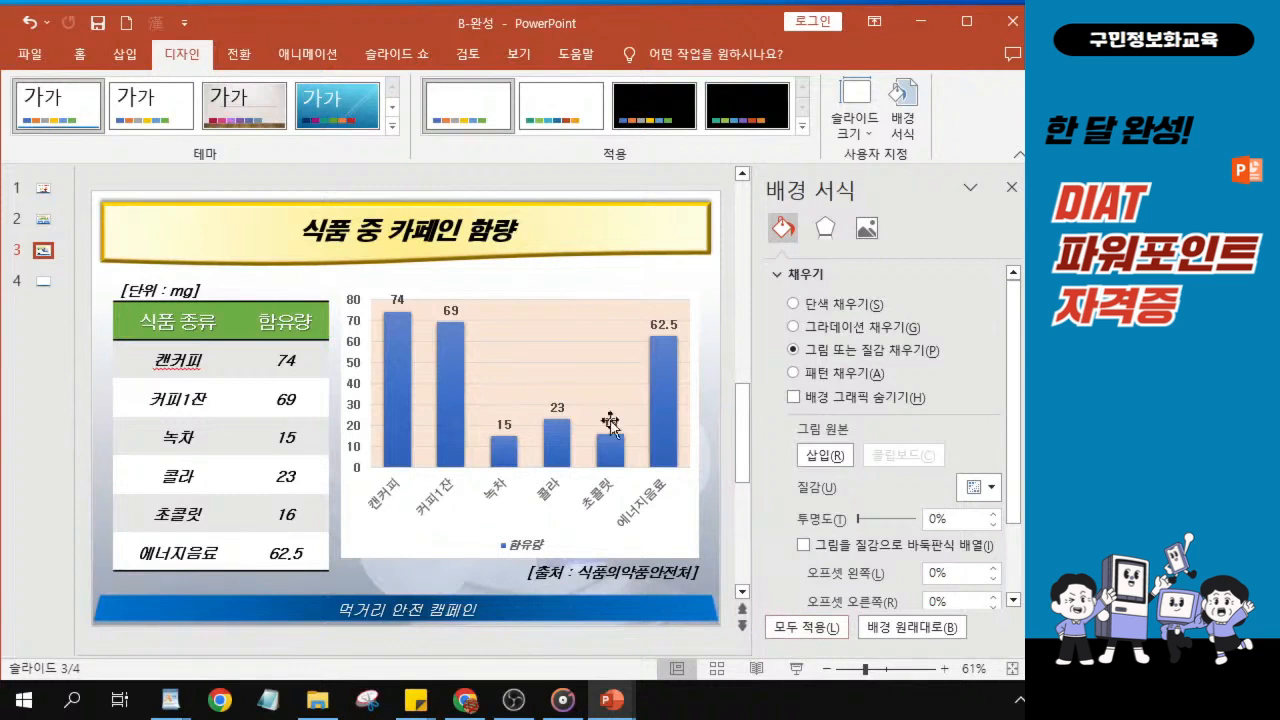
{"action": "left_click", "coordinate": [1011, 195]}
{"action": "left_click", "coordinate": [1011, 192]}
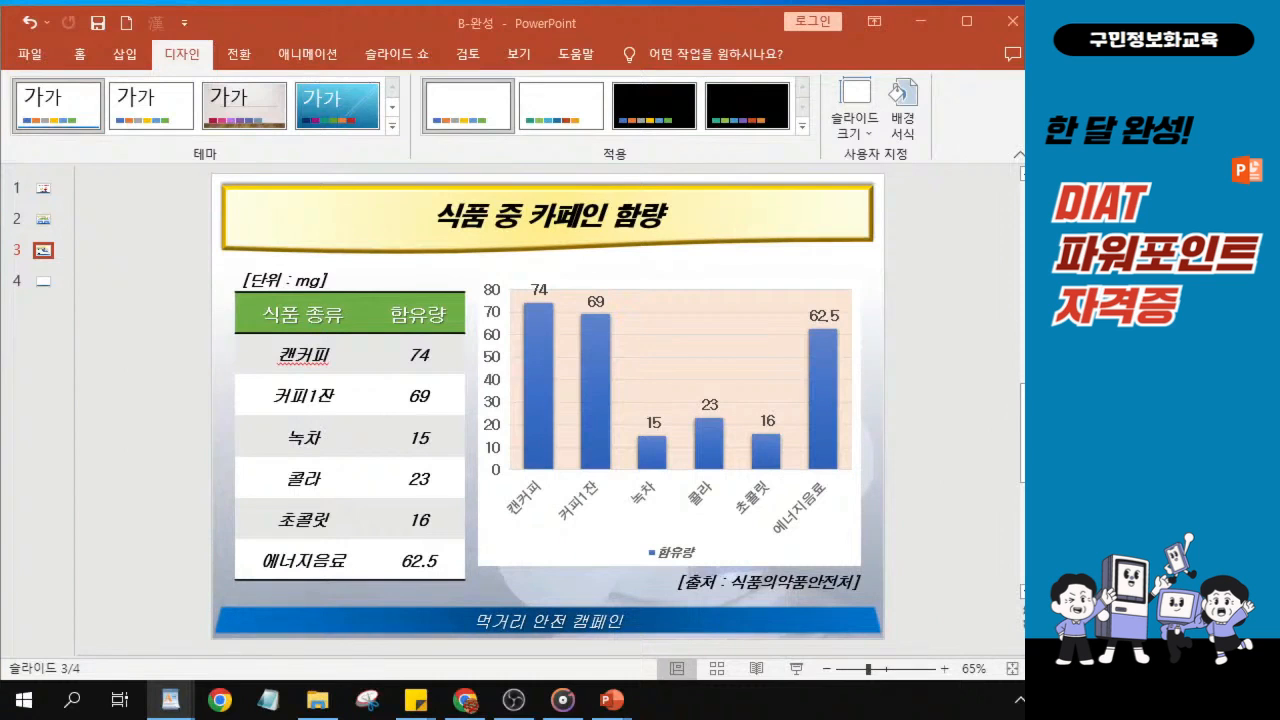
Apply the 바둑판 무늬 entrance animation from the additional entrance effects to the caffeine chart.
{"action": "left_click", "coordinate": [531, 553]}
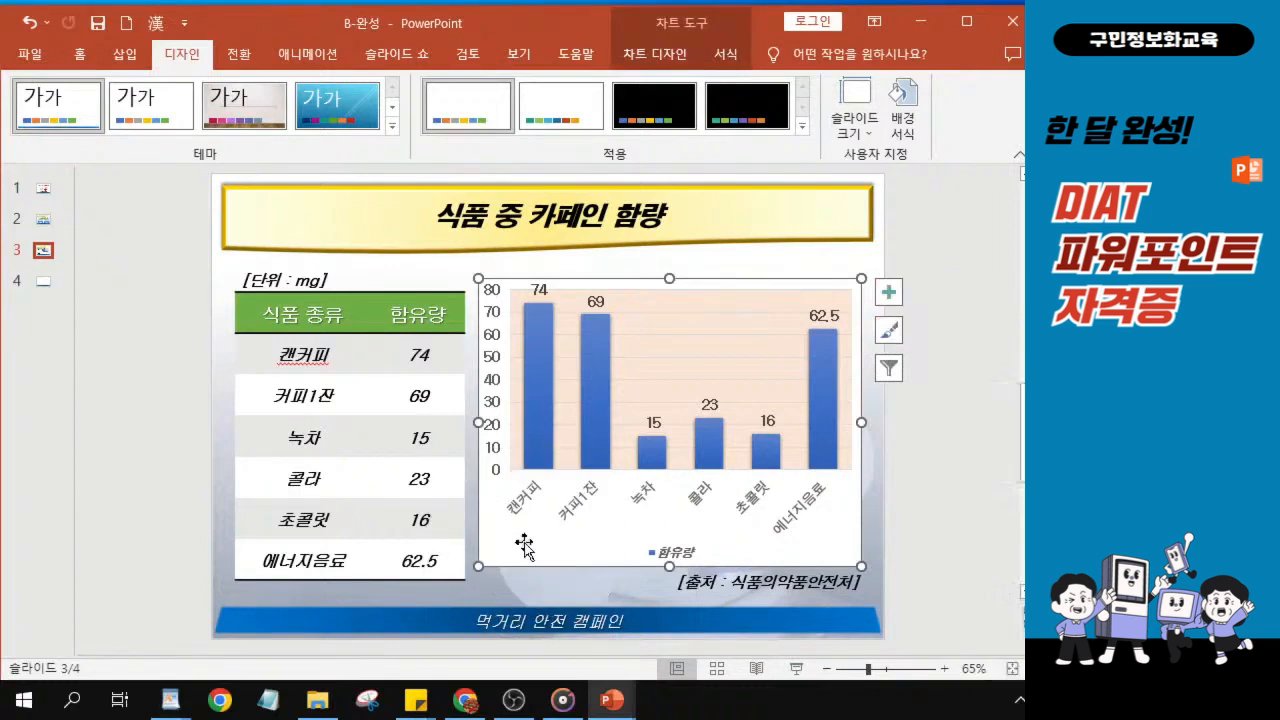
{"action": "key", "text": "alt+shift+F10"}
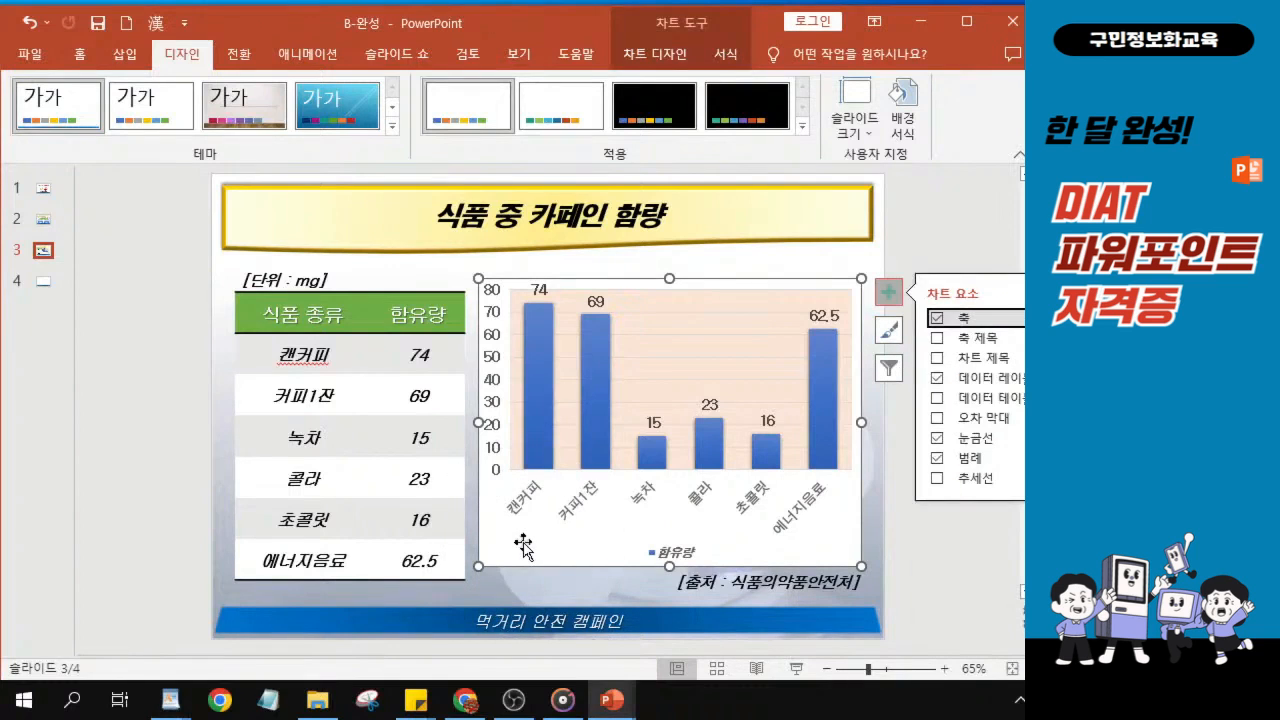
{"action": "key", "text": "Escape"}
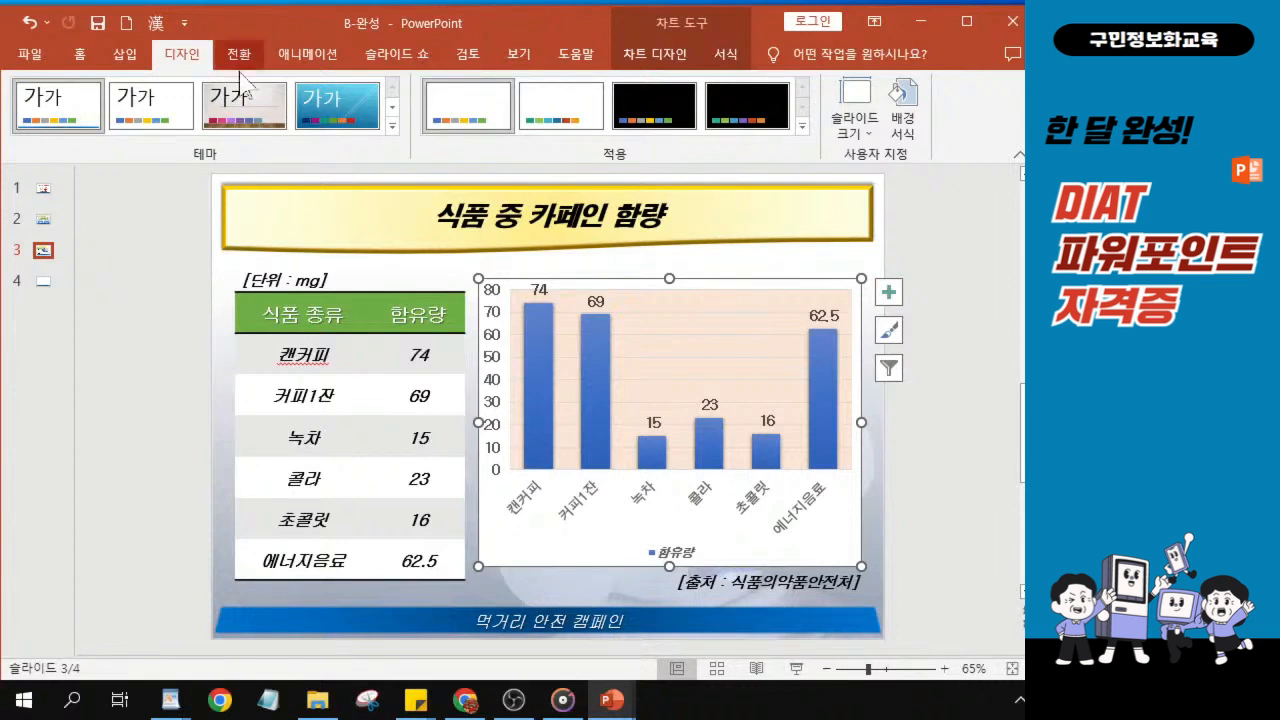
{"action": "left_click", "coordinate": [319, 57]}
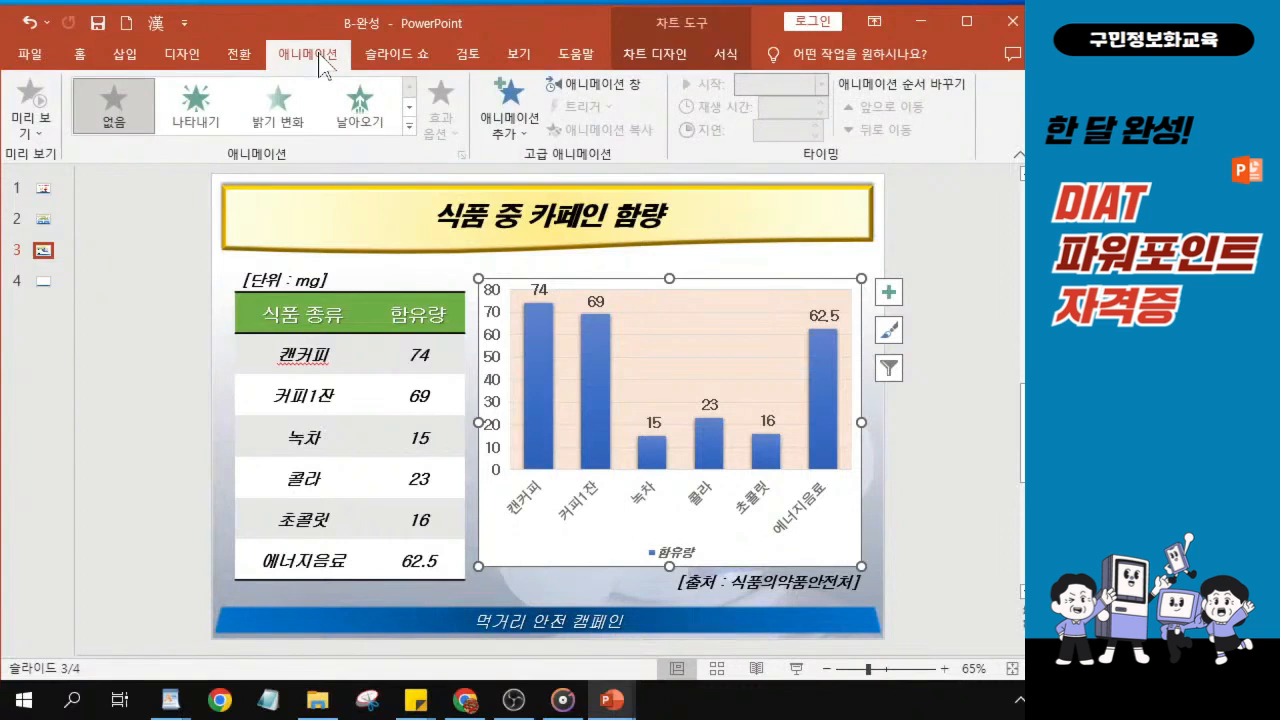
{"action": "key", "text": "ctrl"}
{"action": "key", "text": "ctrl"}
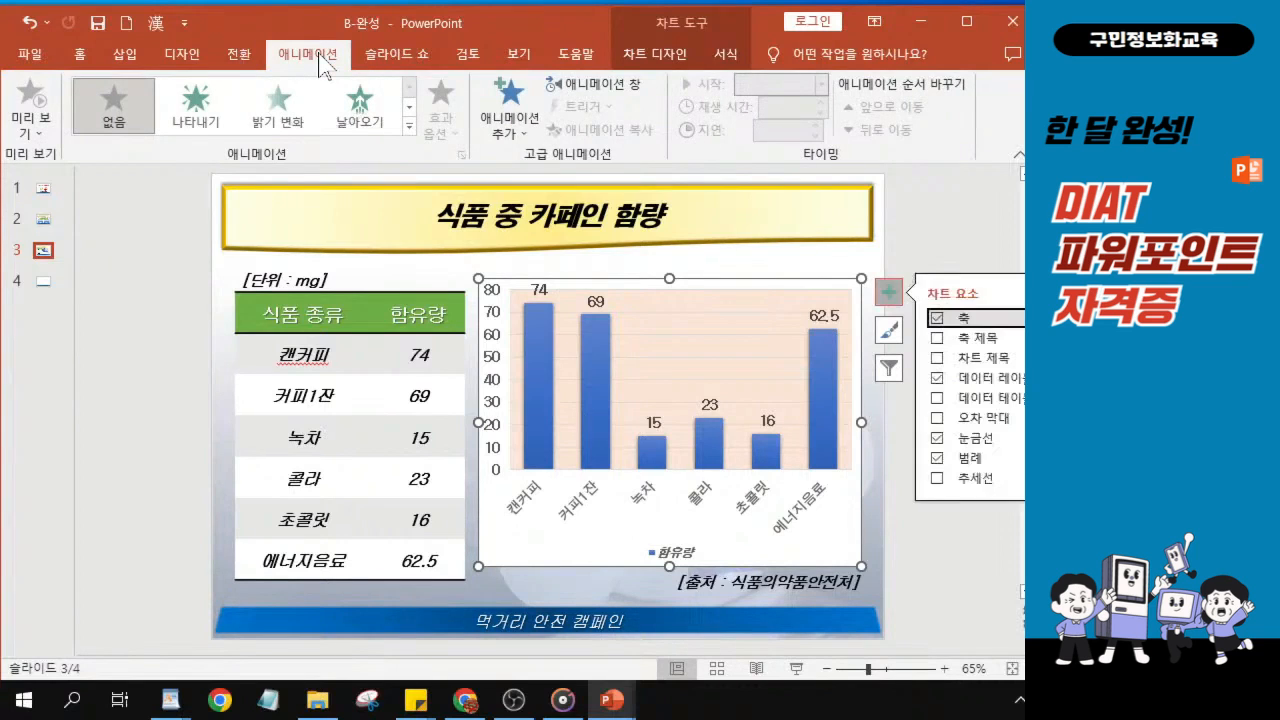
{"action": "key", "text": "ctrl"}
{"action": "key", "text": "ctrl"}
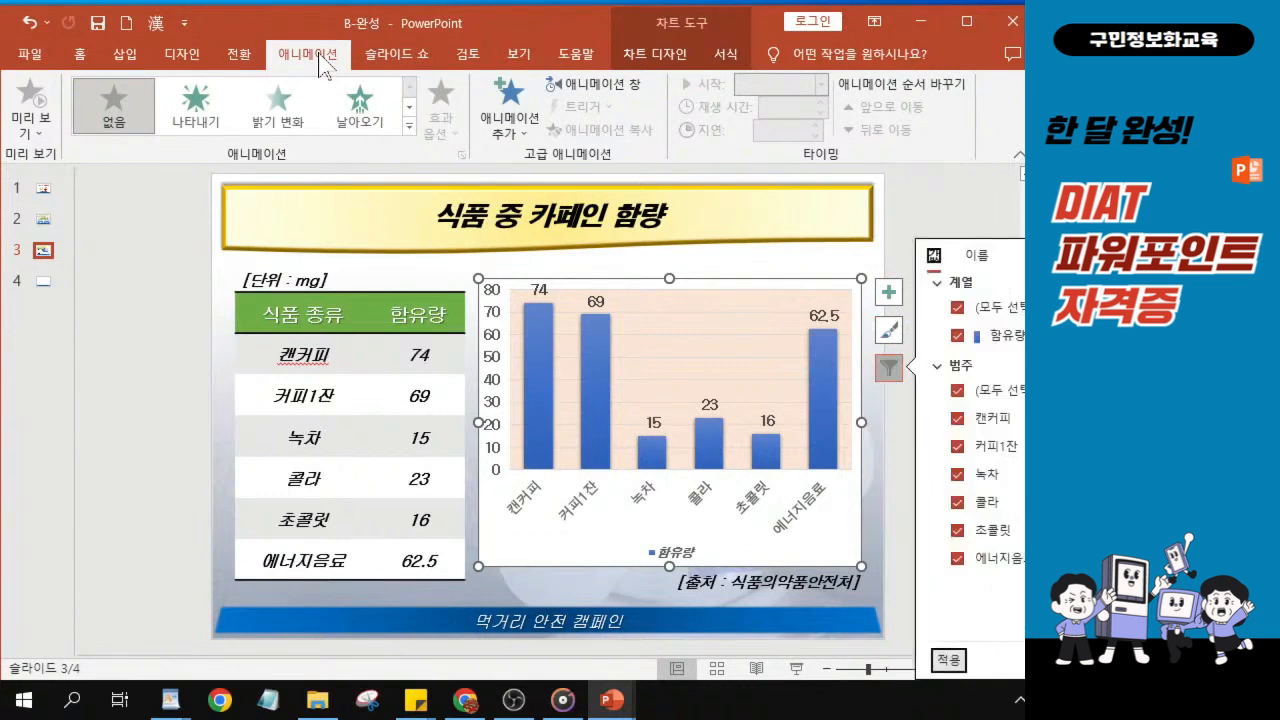
{"action": "key", "text": "ctrl"}
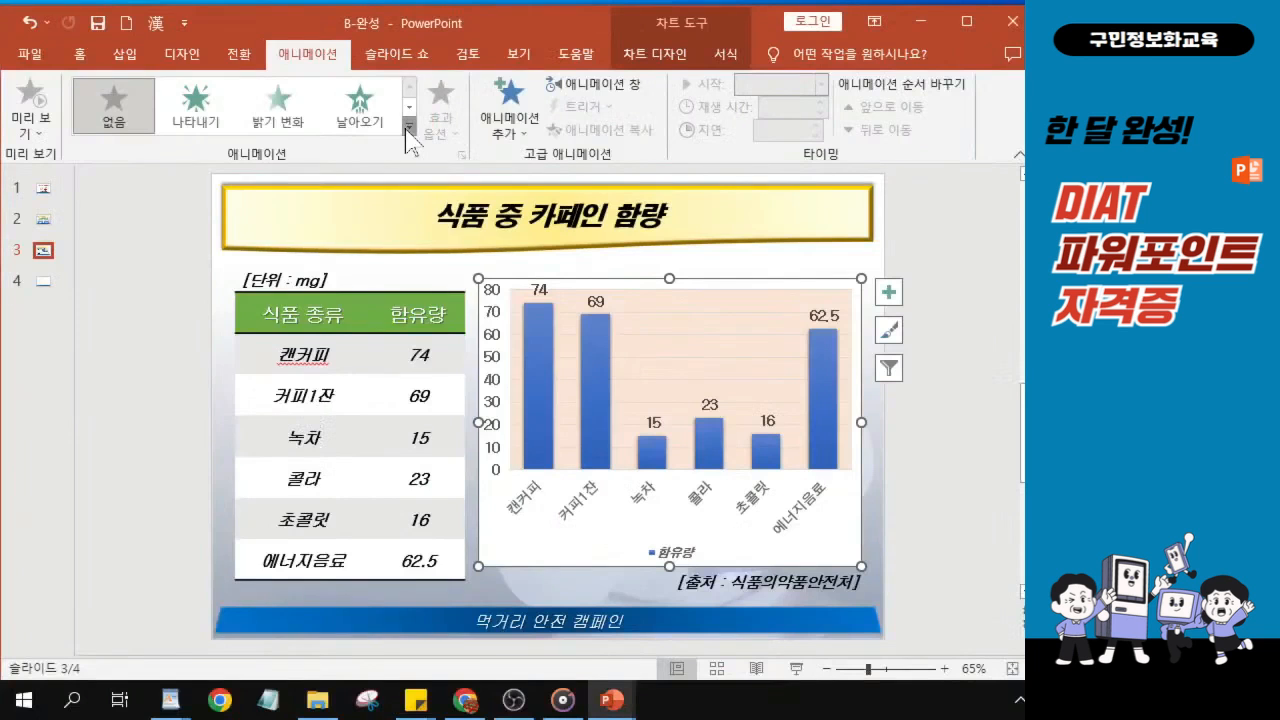
{"action": "left_click", "coordinate": [409, 127]}
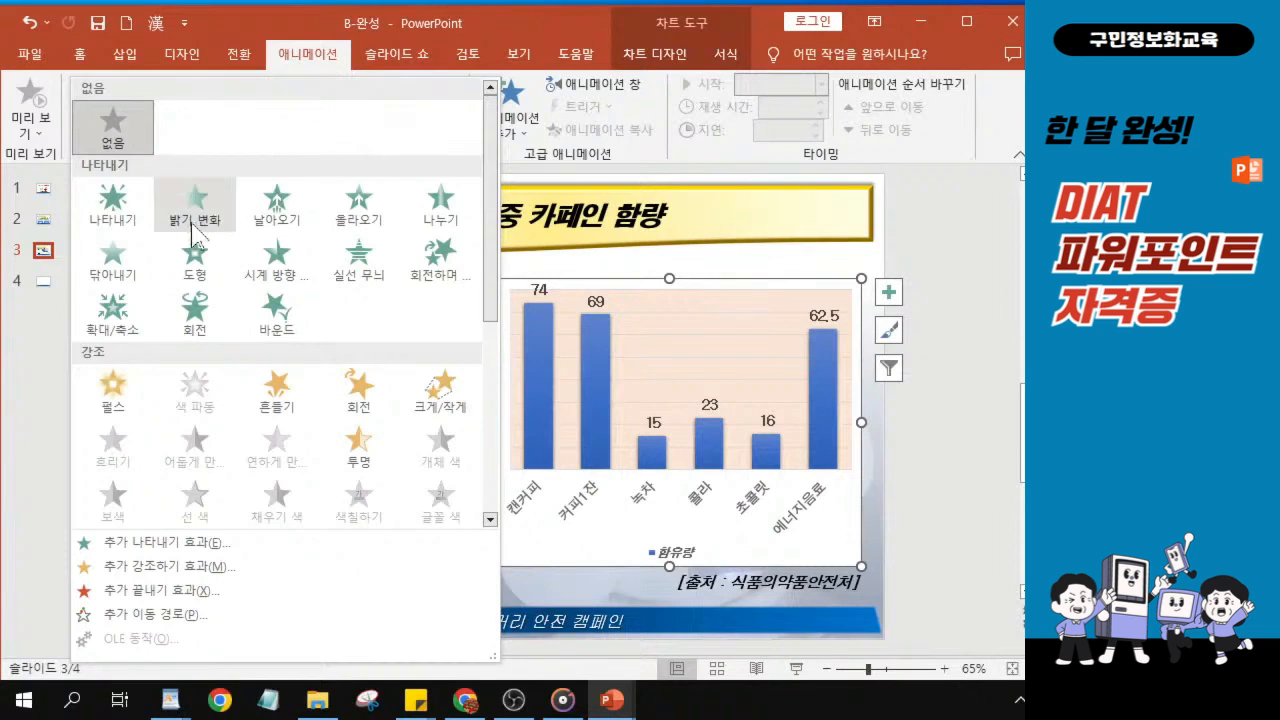
{"action": "left_click", "coordinate": [128, 545]}
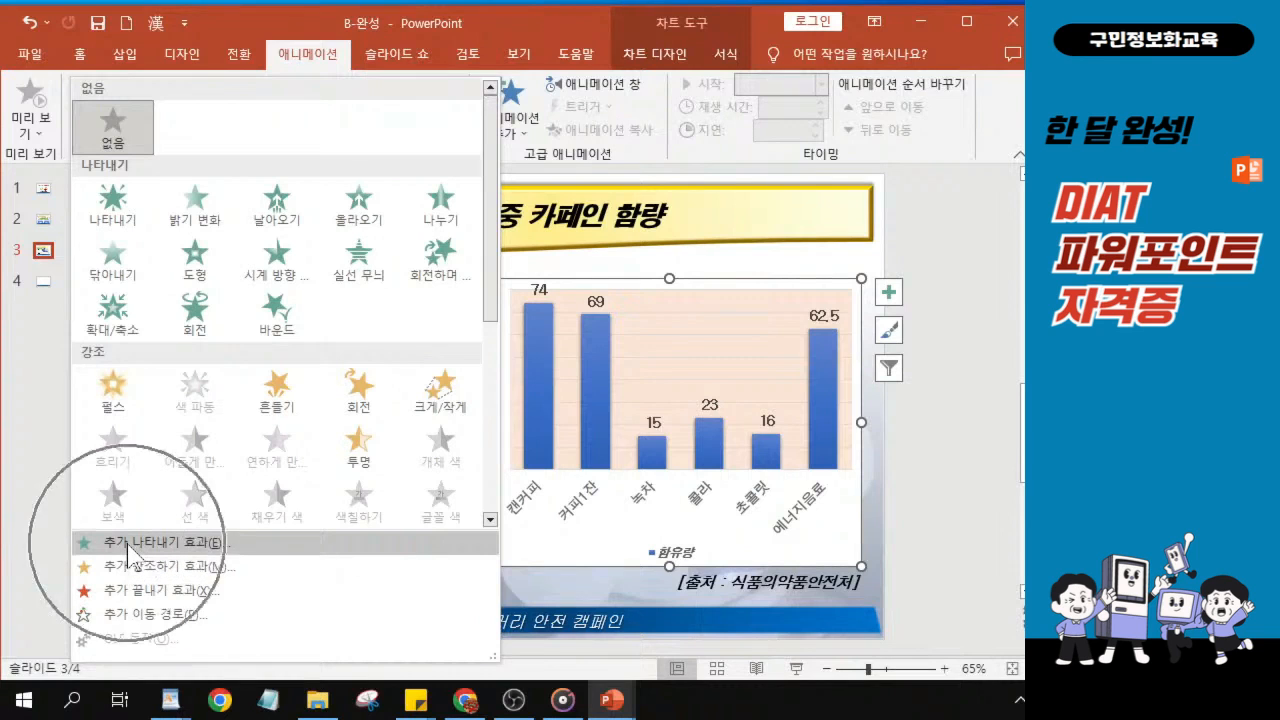
{"action": "left_click", "coordinate": [128, 545]}
{"action": "left_click", "coordinate": [128, 545]}
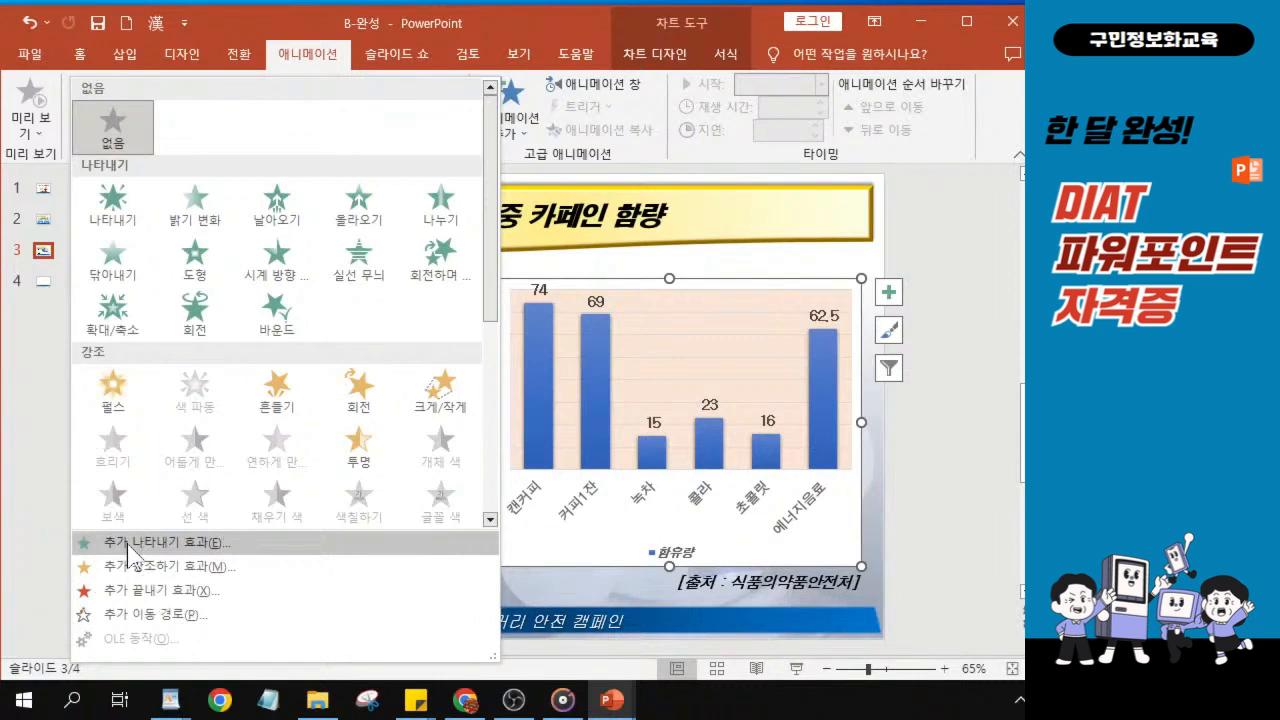
{"action": "left_click", "coordinate": [128, 545]}
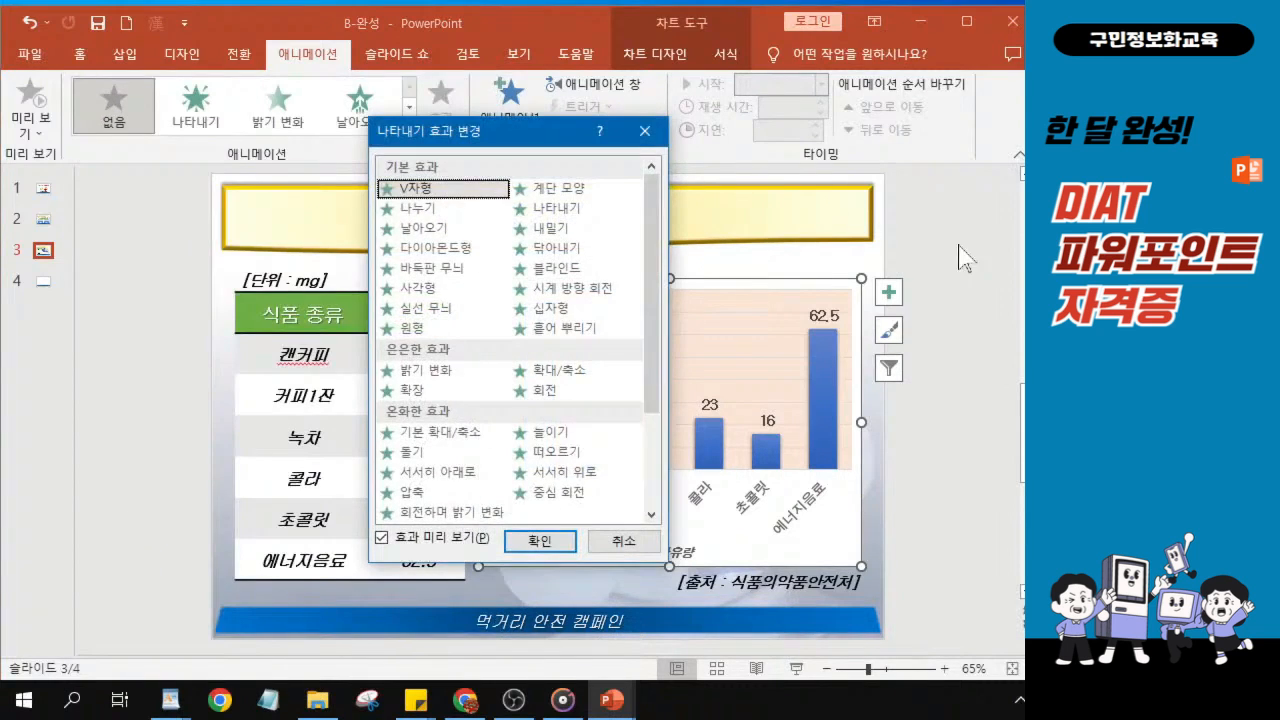
{"action": "left_click", "coordinate": [452, 270]}
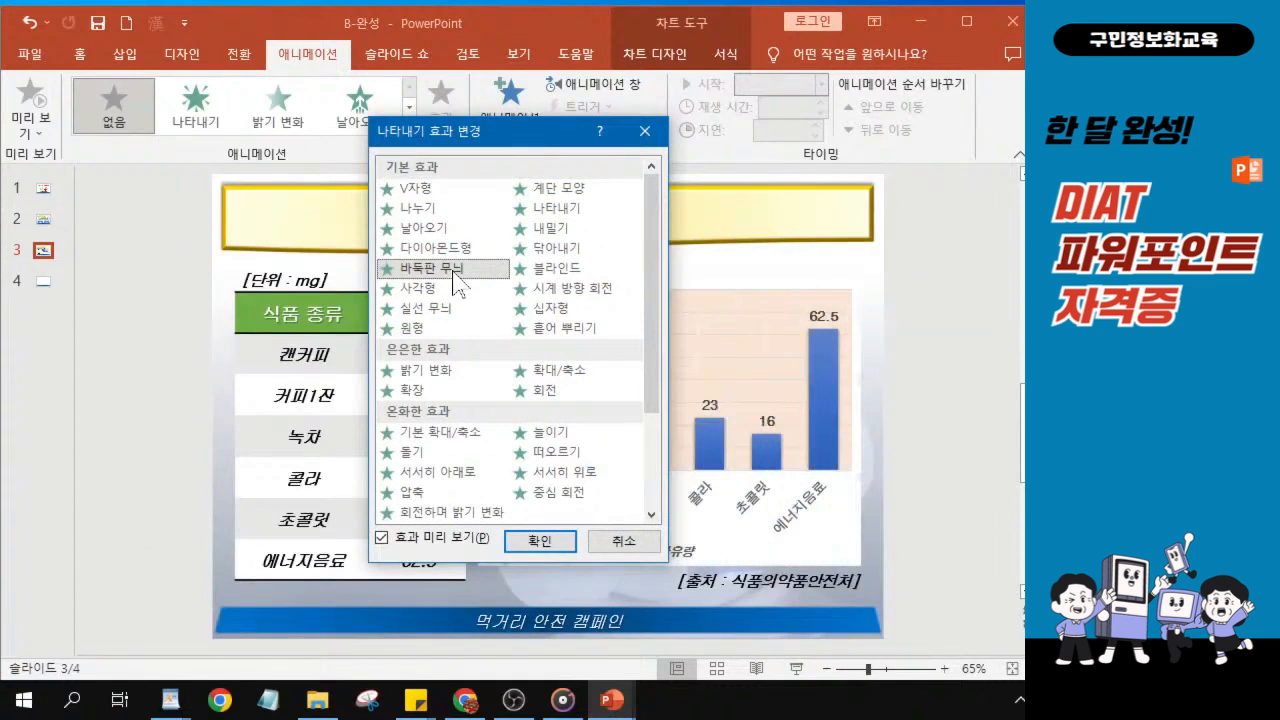
{"action": "left_click", "coordinate": [453, 271]}
{"action": "left_click", "coordinate": [453, 271]}
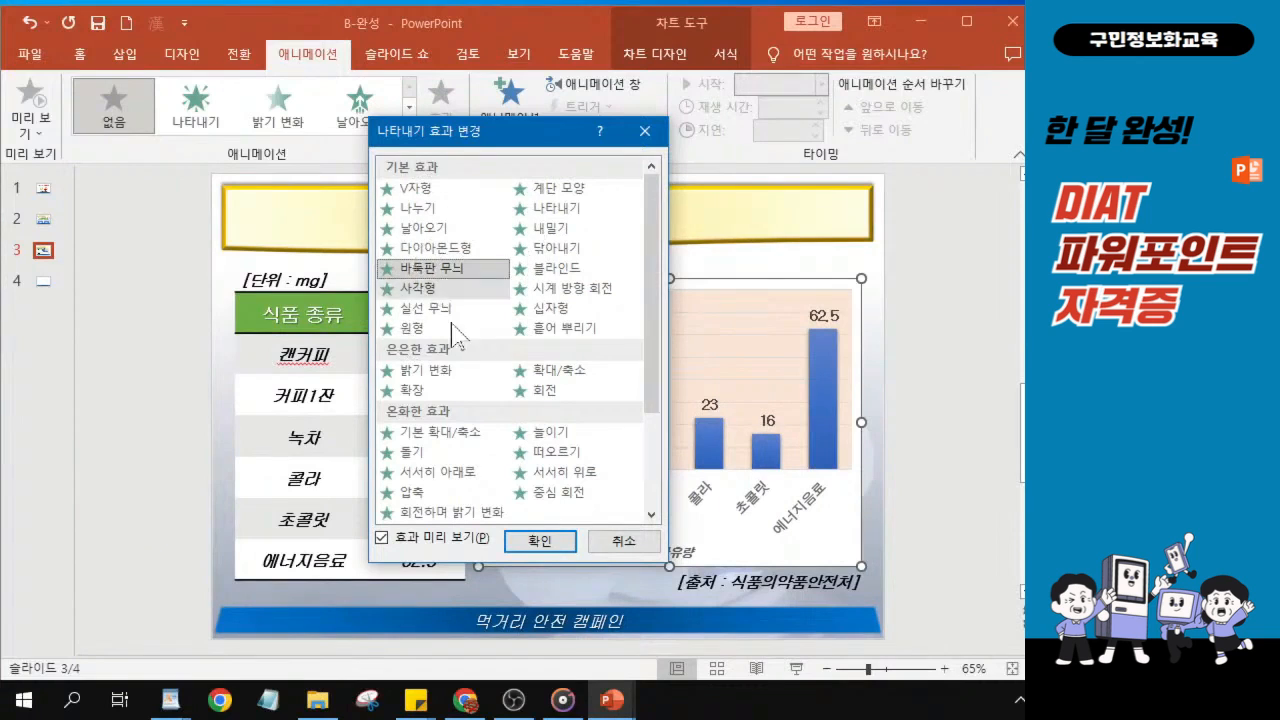
{"action": "left_click", "coordinate": [546, 548]}
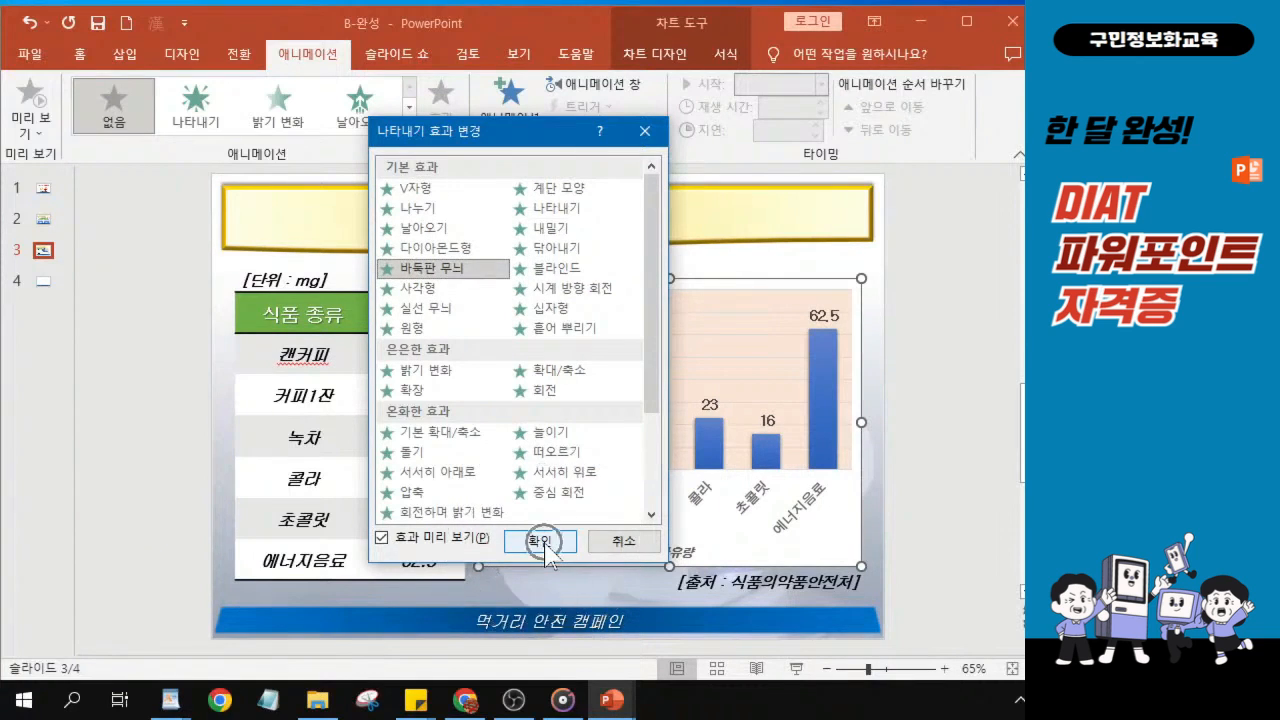
{"action": "left_click", "coordinate": [546, 548]}
{"action": "left_click", "coordinate": [546, 548]}
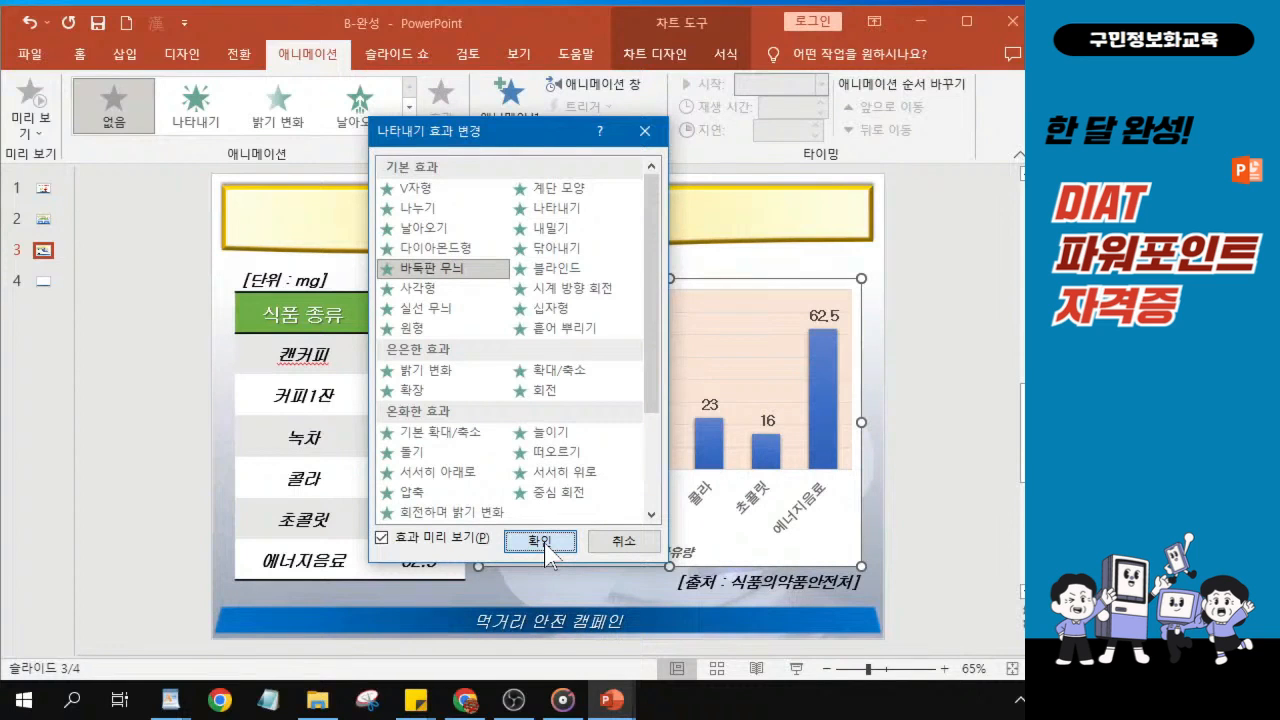
{"action": "left_click", "coordinate": [540, 541]}
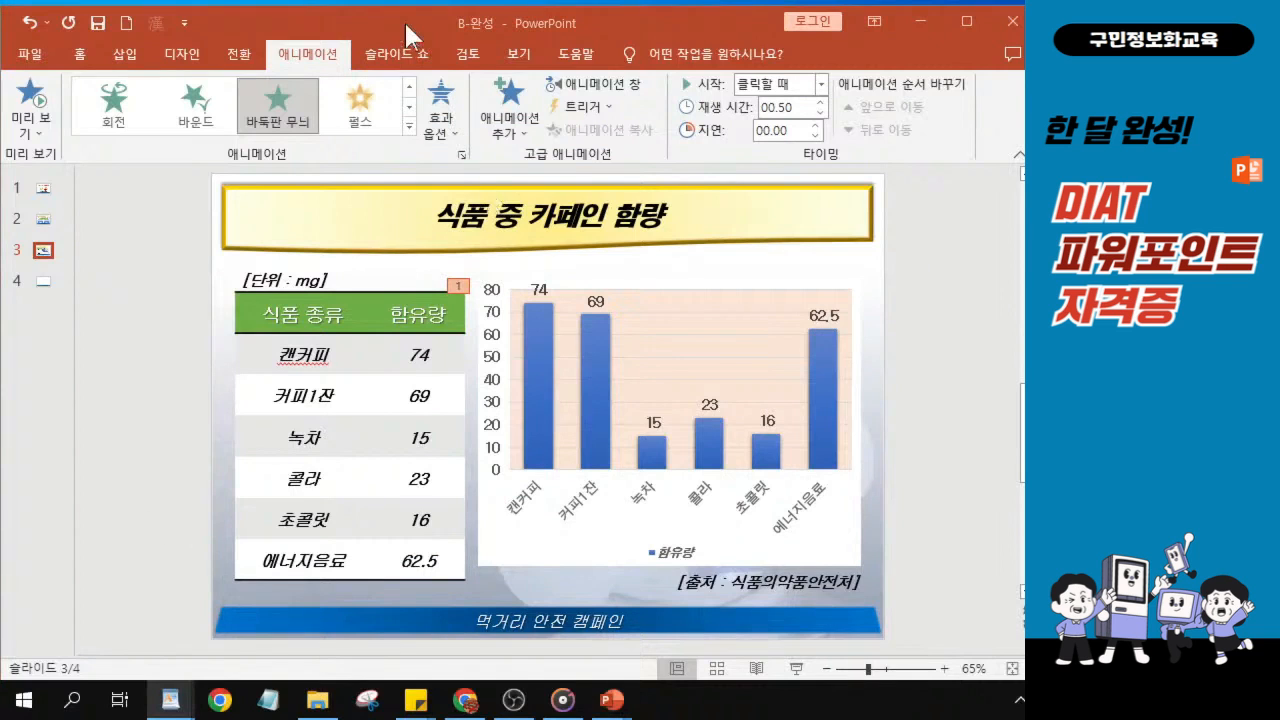
Save the B-완성 presentation.
{"action": "left_click_drag", "start_coordinate": [405, 24], "coordinate": [420, 25]}
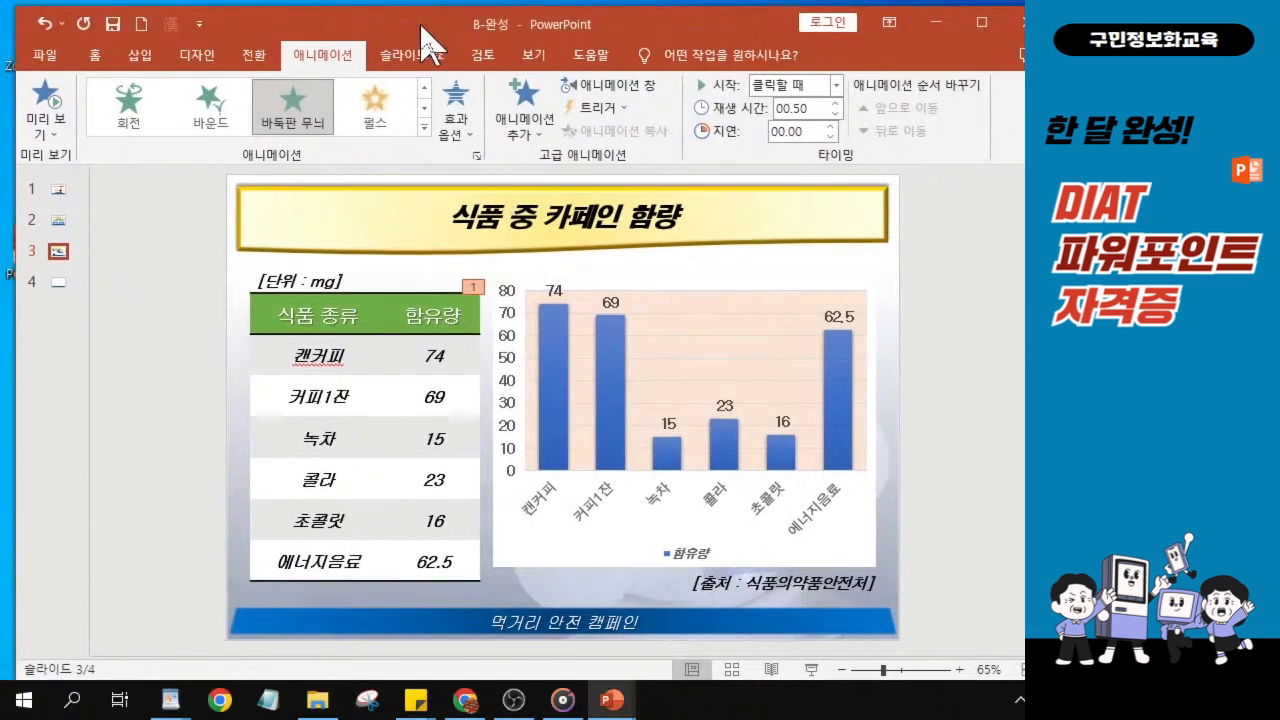
{"action": "left_click", "coordinate": [113, 25]}
{"action": "mouse_move", "coordinate": [475, 20]}
{"action": "left_mouse_down"}
{"action": "mouse_move", "coordinate": [445, 8]}
{"action": "mouse_move", "coordinate": [461, 14]}
{"action": "left_mouse_up"}
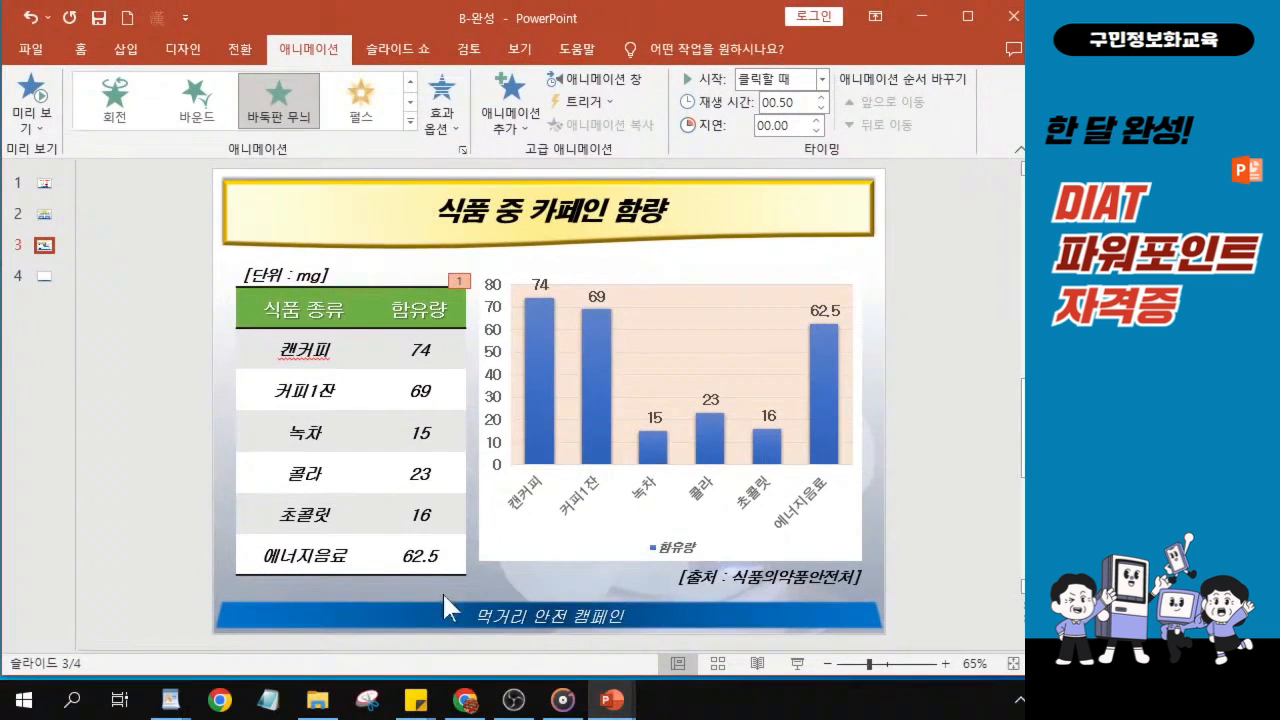
Compare slide 3 with the finished example B_슬라이드3, and close the B-완성 presentation.
{"action": "left_click_drag", "start_coordinate": [110, 330], "coordinate": [440, 61]}
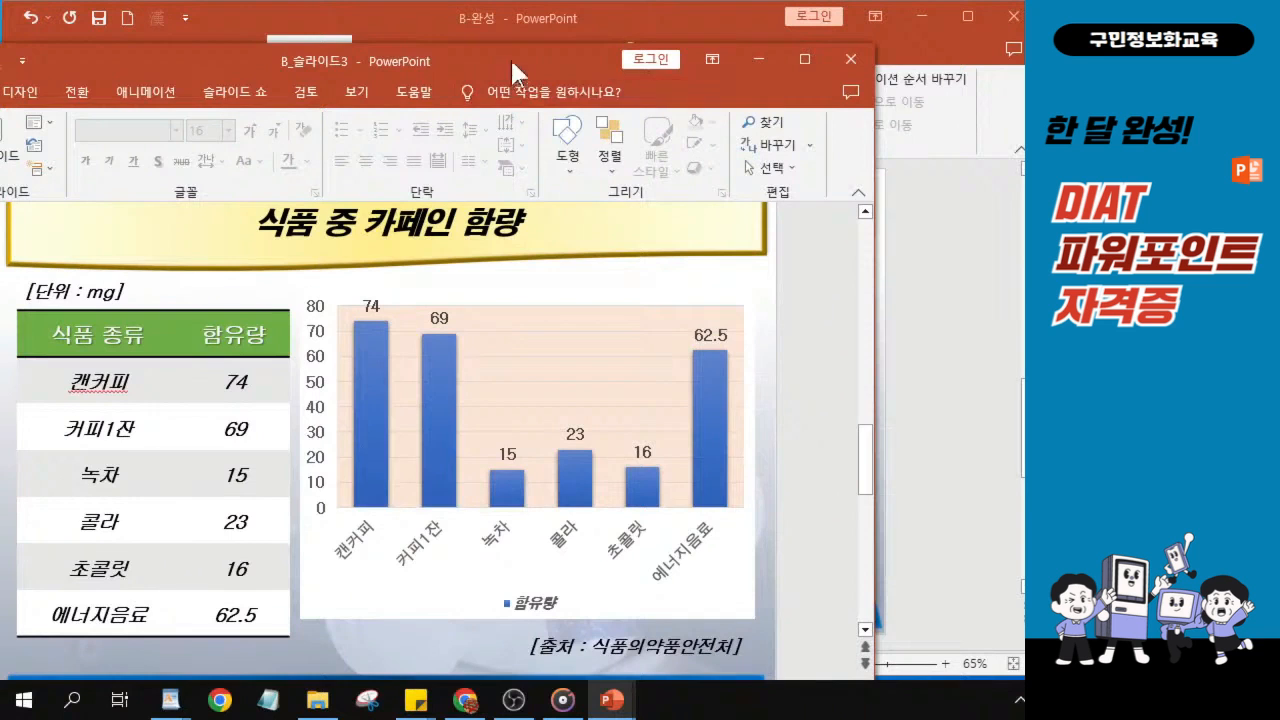
{"action": "left_click_drag", "start_coordinate": [517, 55], "coordinate": [2, 200]}
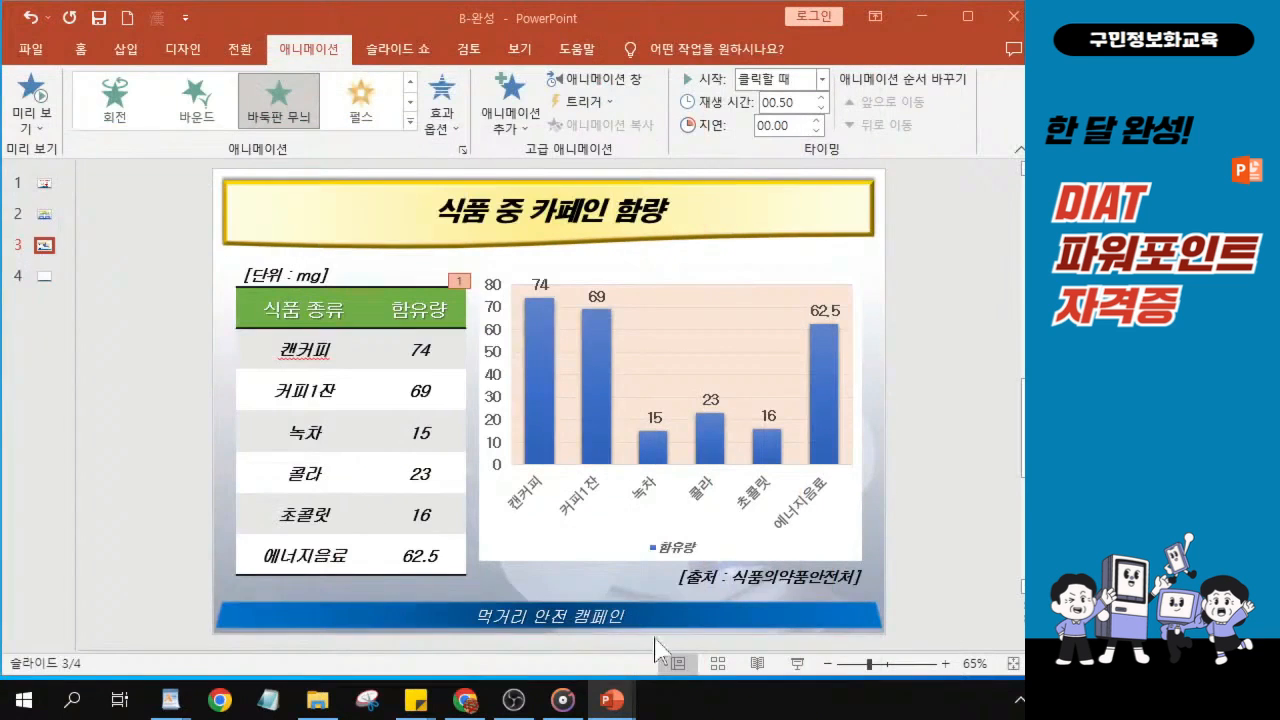
{"action": "left_click", "coordinate": [1014, 24]}
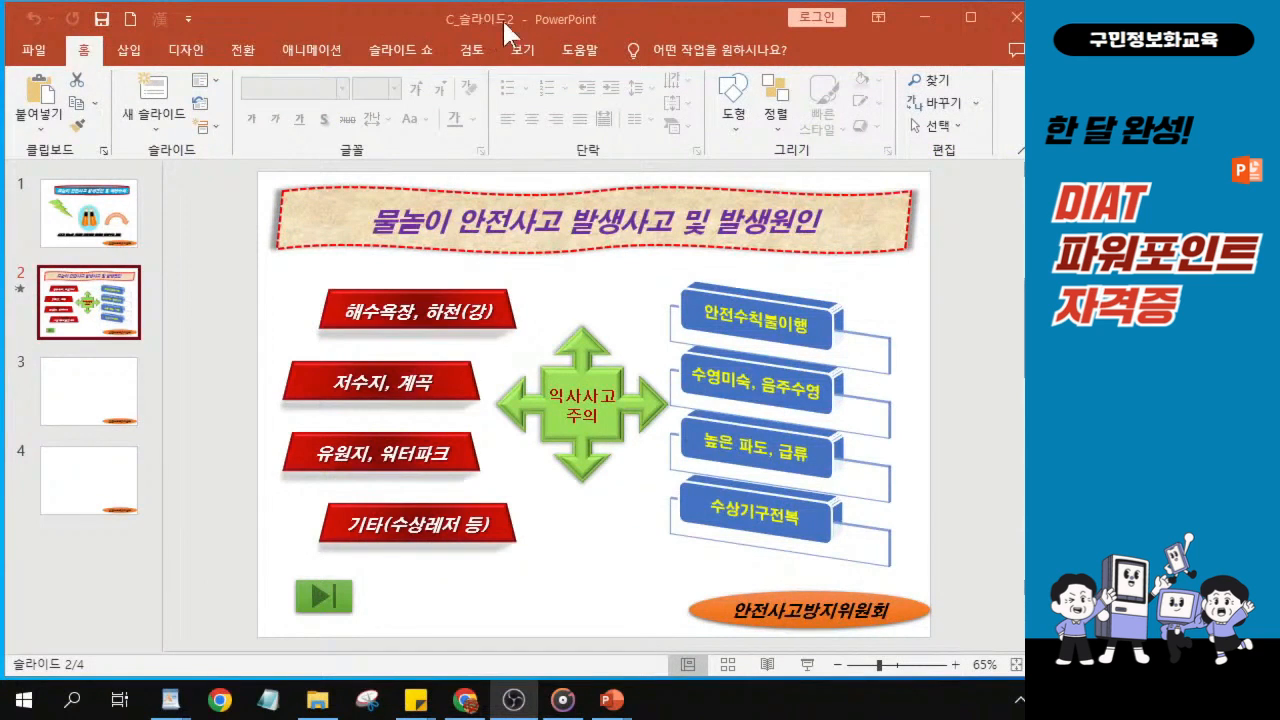
Start saving the C_슬라이드2 presentation under another name and browse for a folder on this PC.
{"action": "left_click_drag", "start_coordinate": [294, 15], "coordinate": [291, 14]}
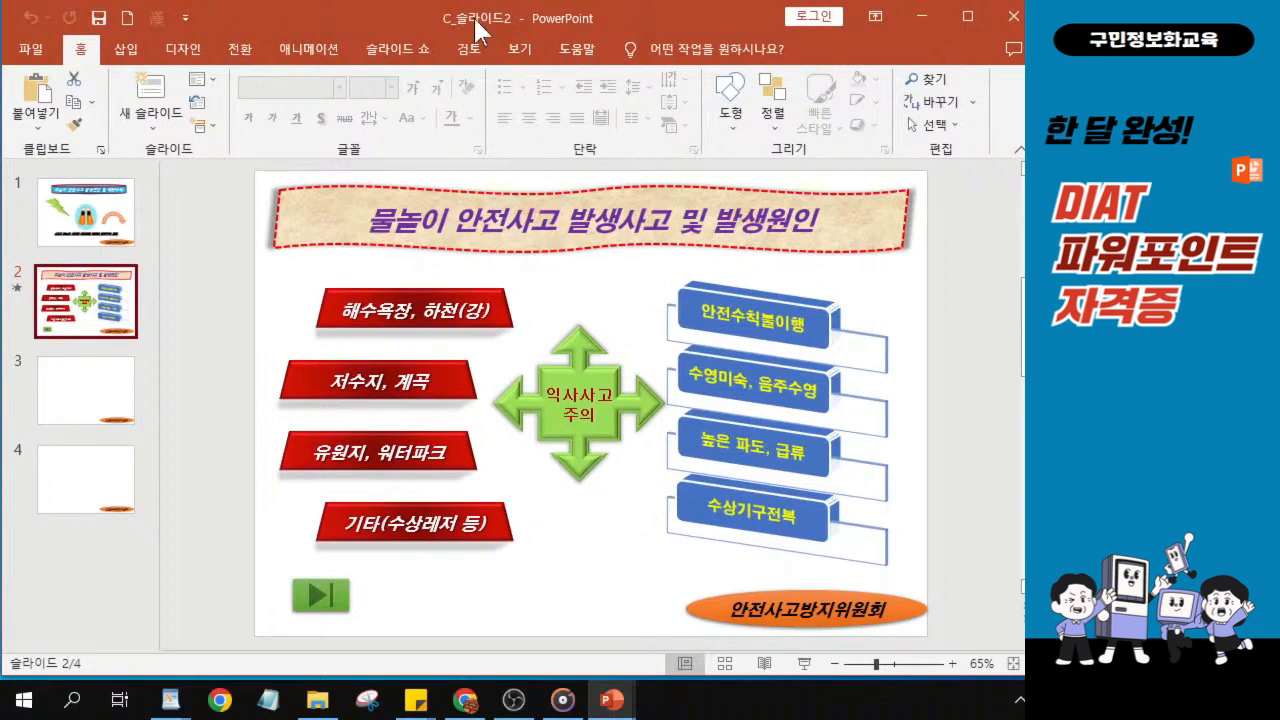
{"action": "left_click", "coordinate": [37, 56]}
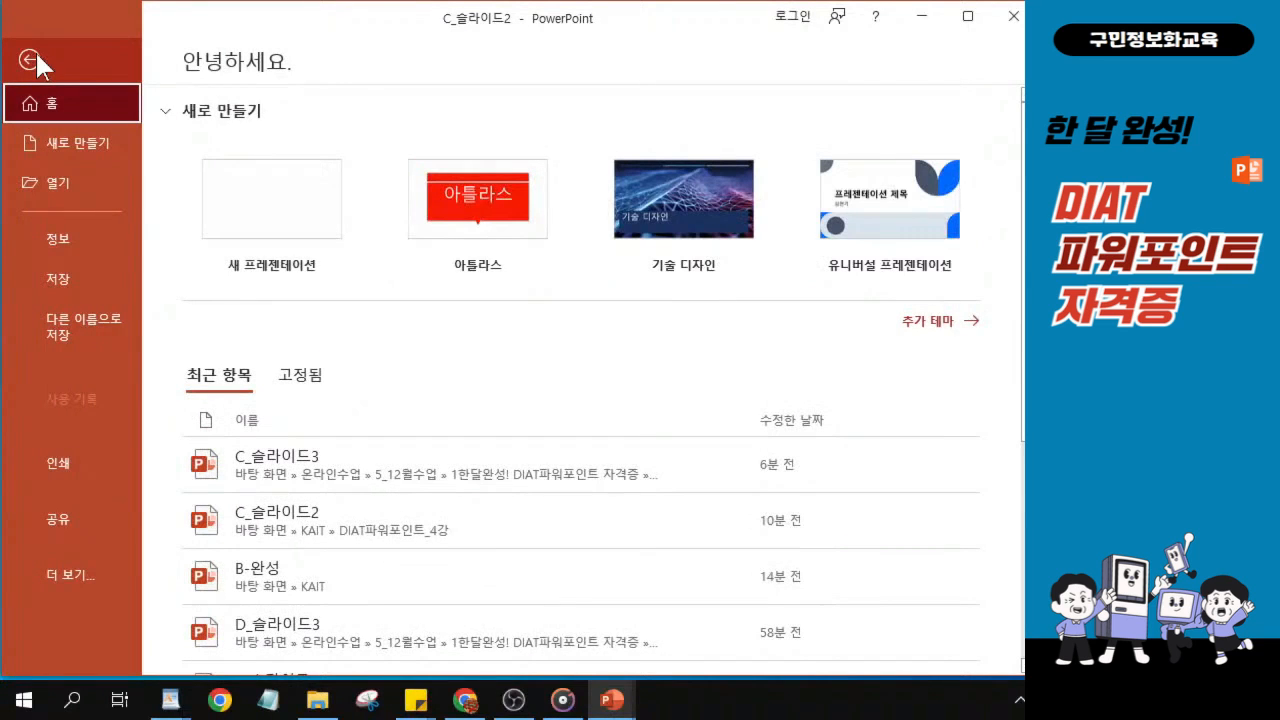
{"action": "key", "text": "ctrl"}
{"action": "key", "text": "ctrl"}
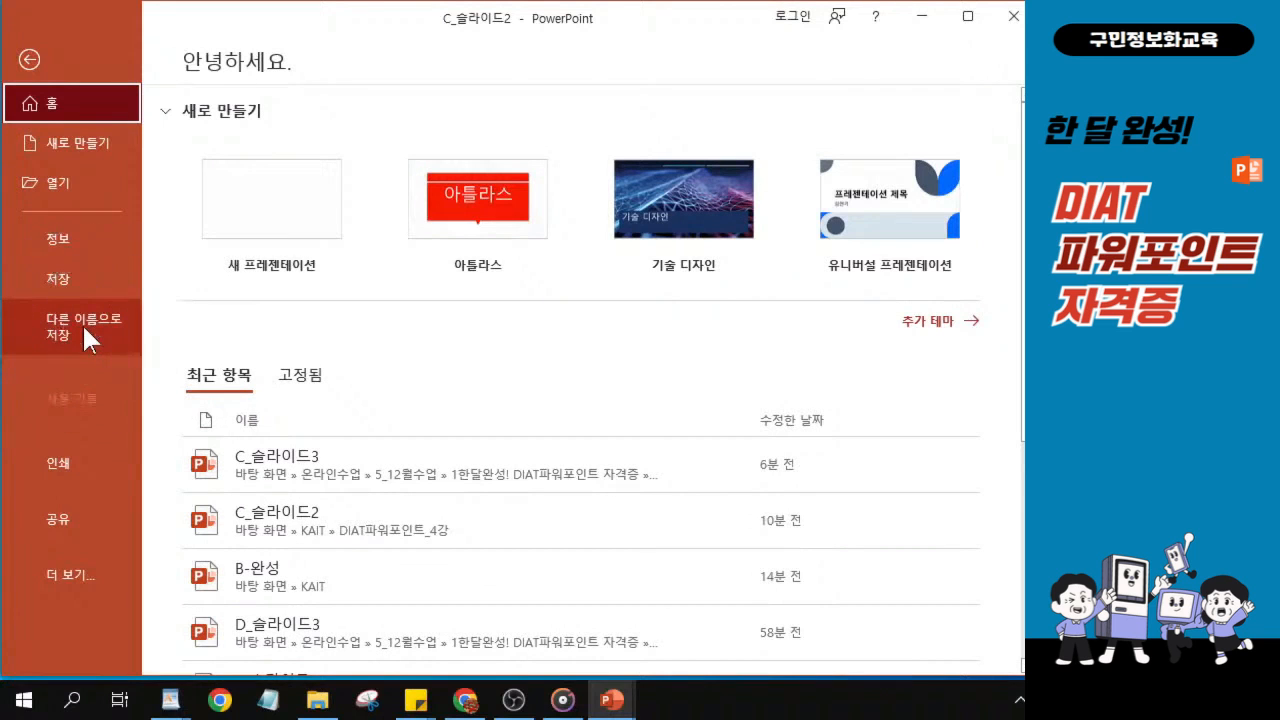
{"action": "left_click", "coordinate": [84, 326]}
{"action": "key", "text": "ctrl"}
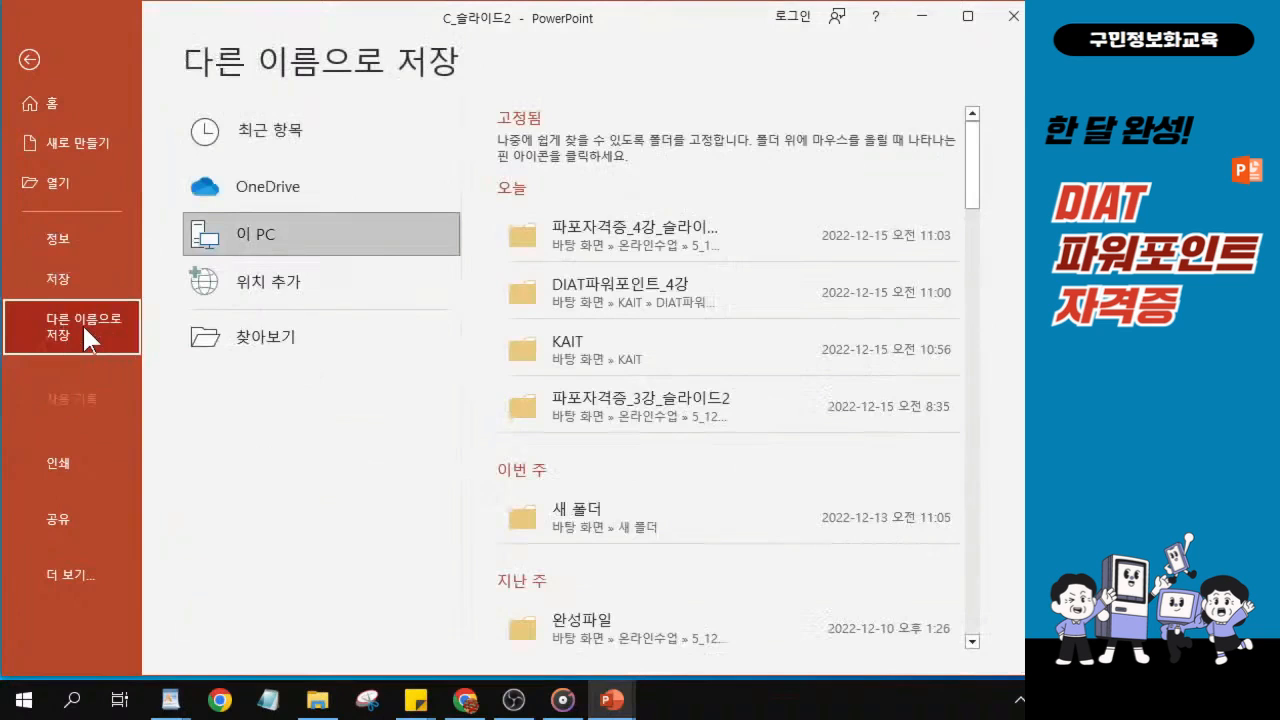
{"action": "key", "text": "ctrl"}
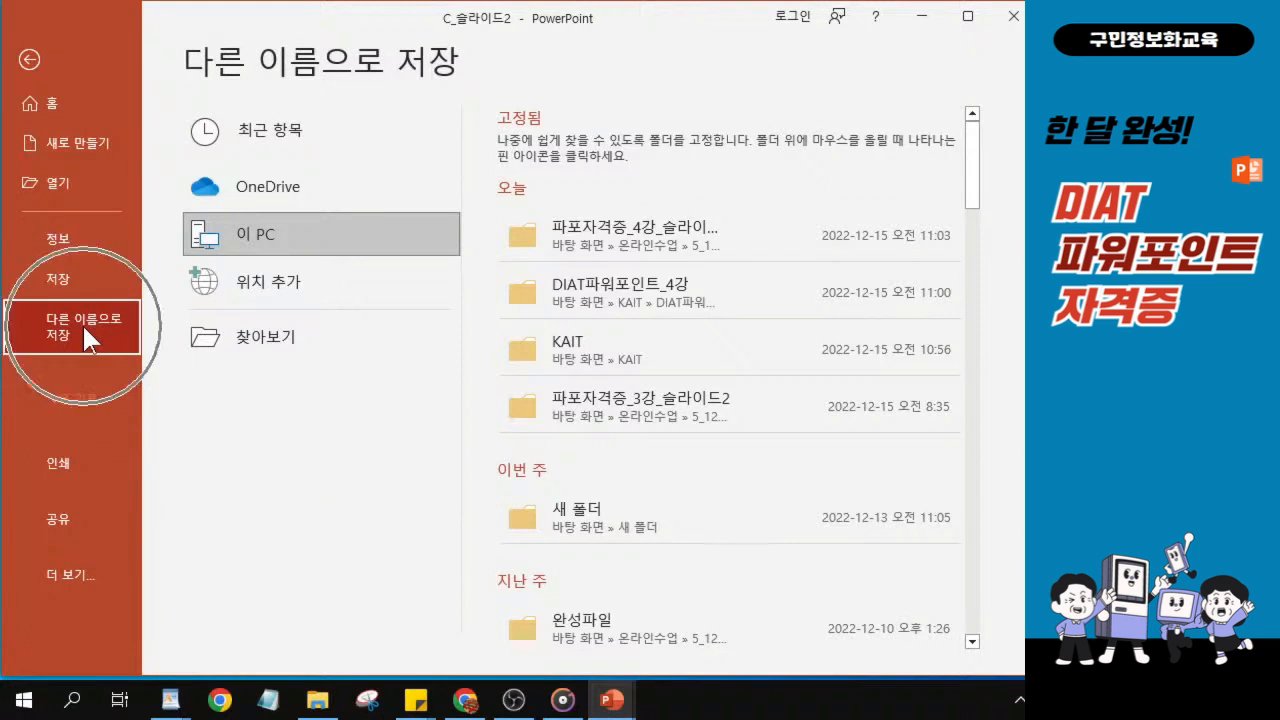
{"action": "key", "text": "ctrl"}
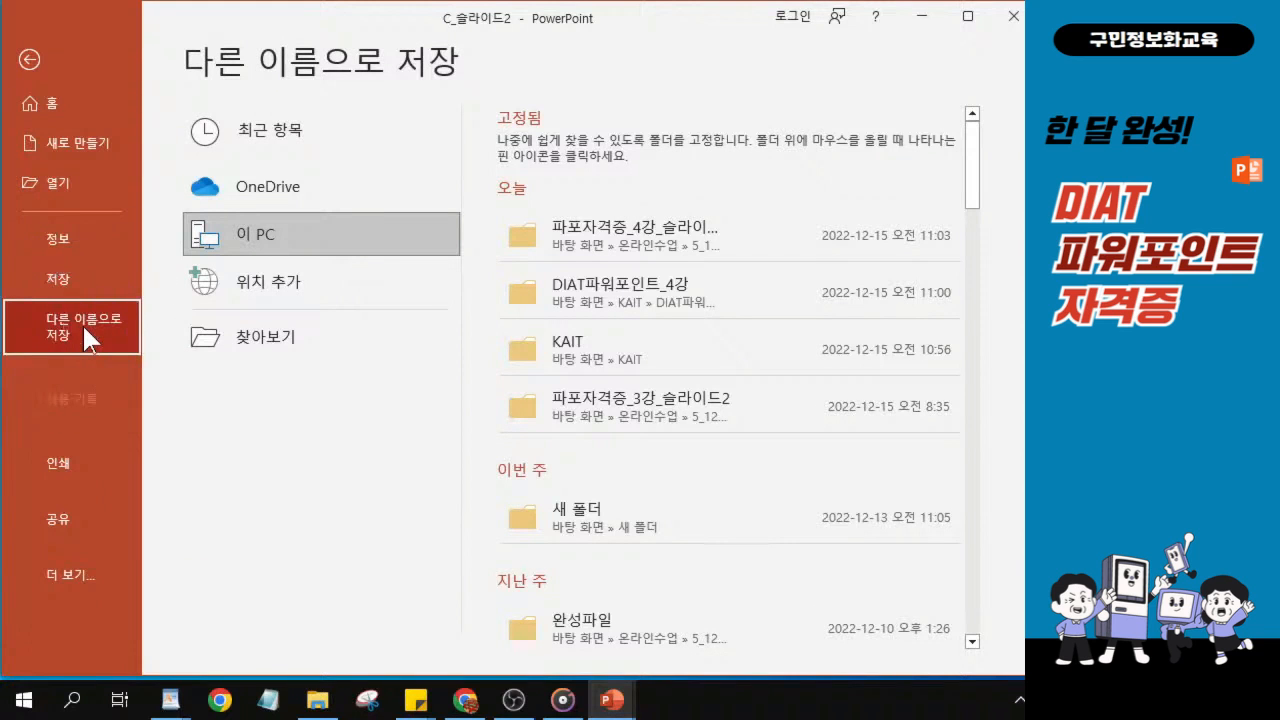
{"action": "key", "text": "ctrl"}
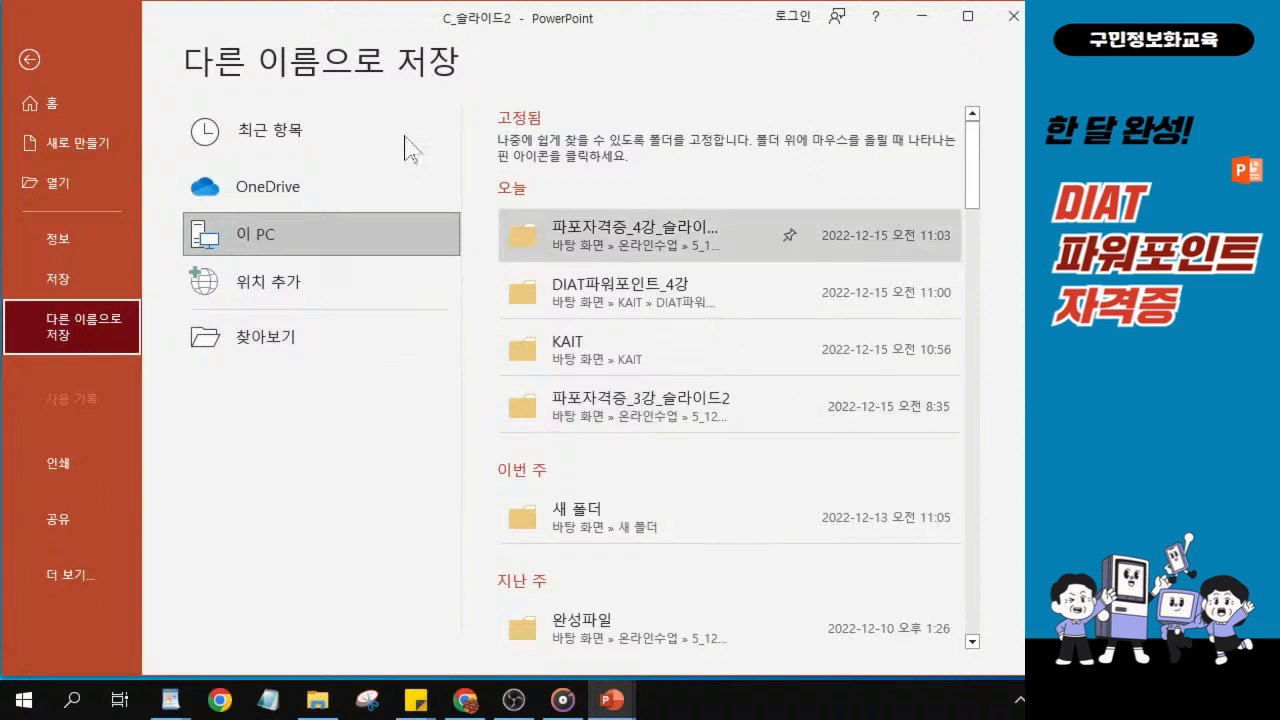
{"action": "key", "text": "ctrl"}
{"action": "key", "text": "ctrl"}
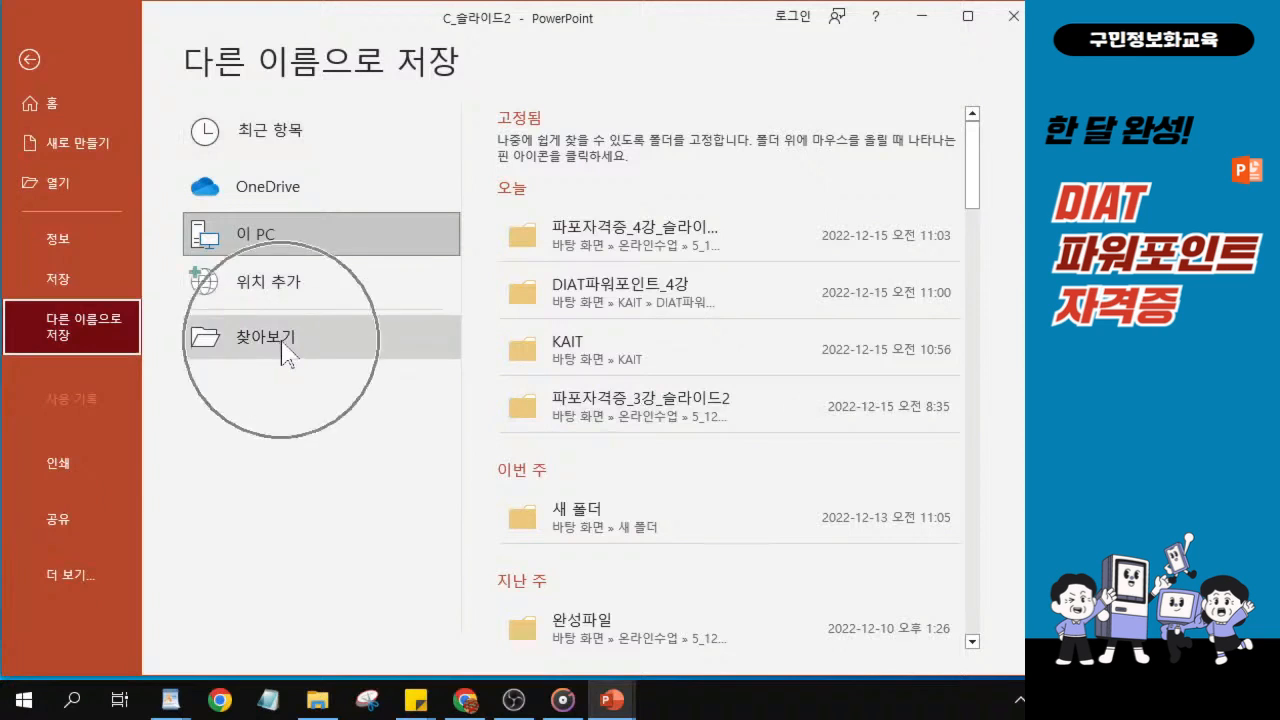
{"action": "left_click", "coordinate": [288, 348]}
{"action": "key", "text": "ctrl"}
{"action": "key", "text": "ctrl"}
{"action": "key", "text": "ctrl"}
{"action": "key", "text": "ctrl"}
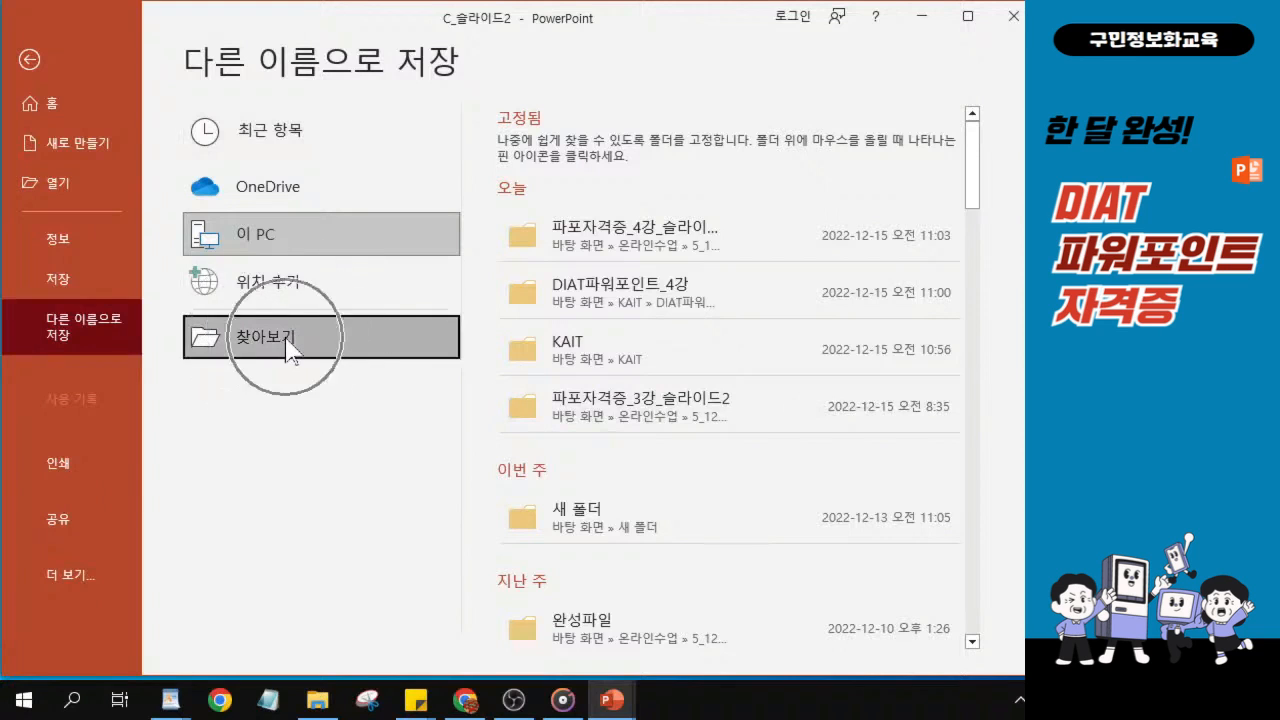
{"action": "key", "text": "ctrl"}
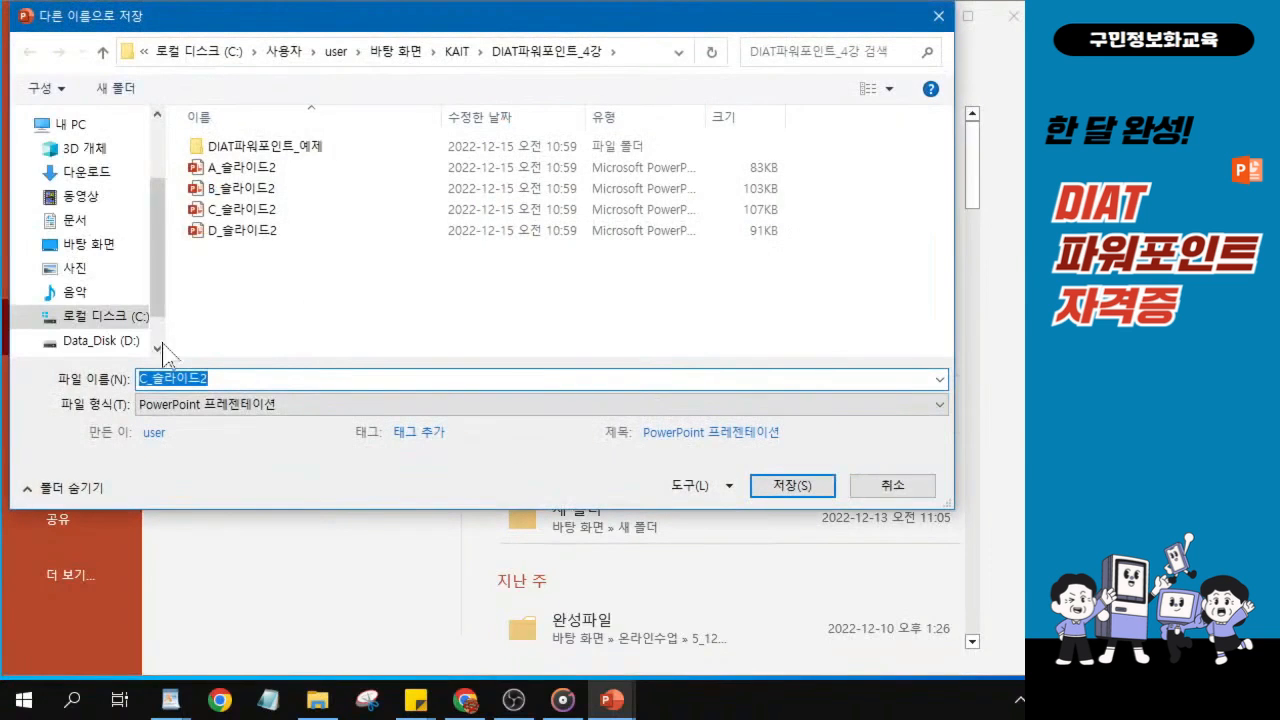
Choose the KAIT folder on the desktop (바탕 화면) as the save location.
{"action": "left_click", "coordinate": [100, 250]}
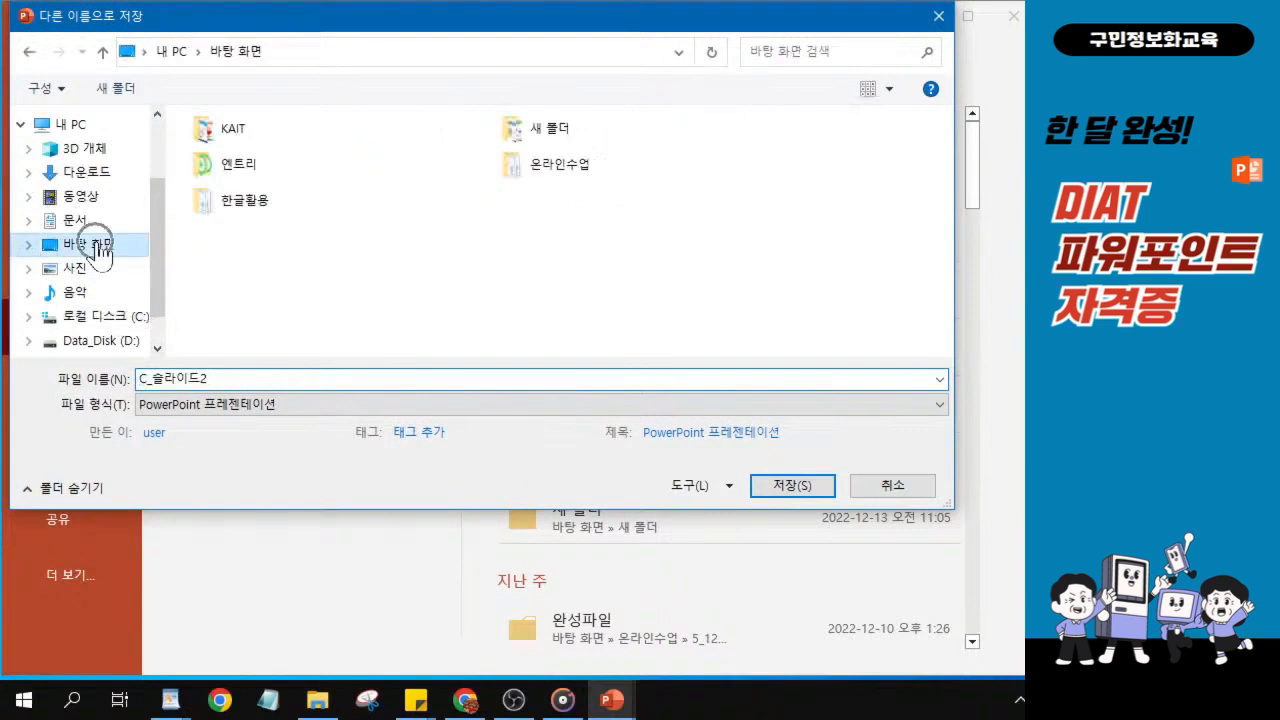
{"action": "key", "text": "ctrl"}
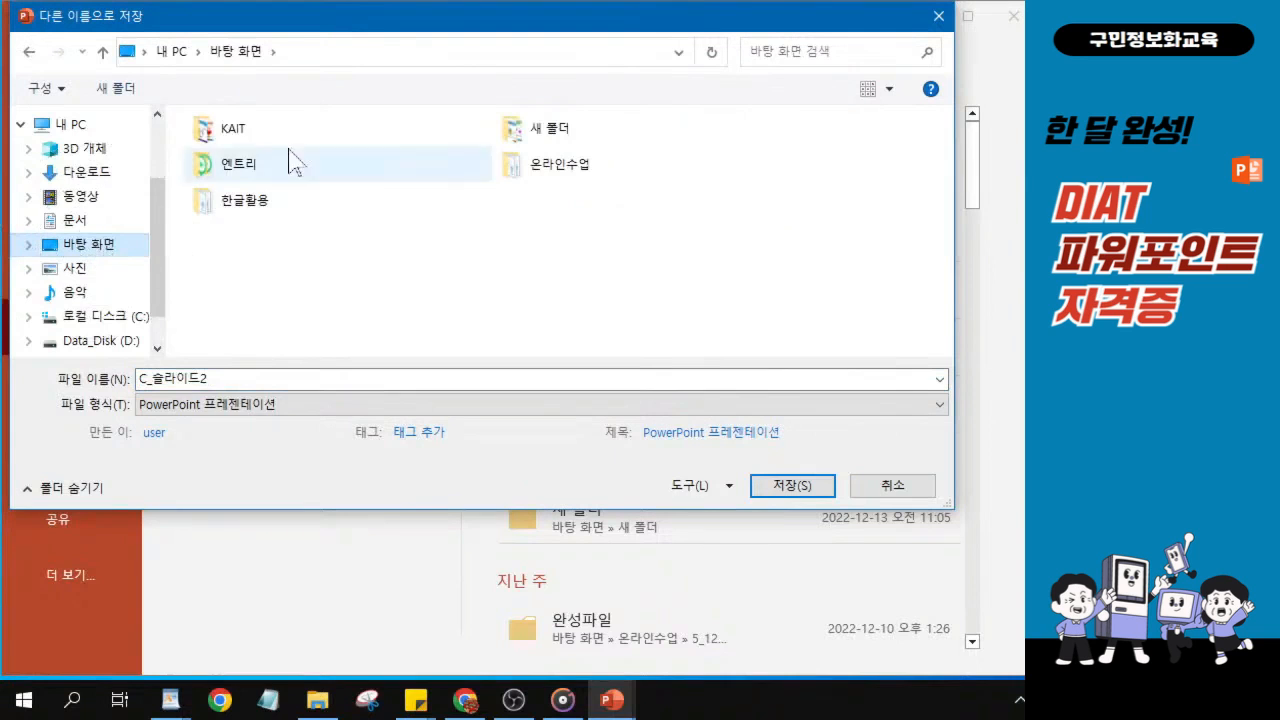
{"action": "key", "text": "ctrl"}
{"action": "key", "text": "ctrl"}
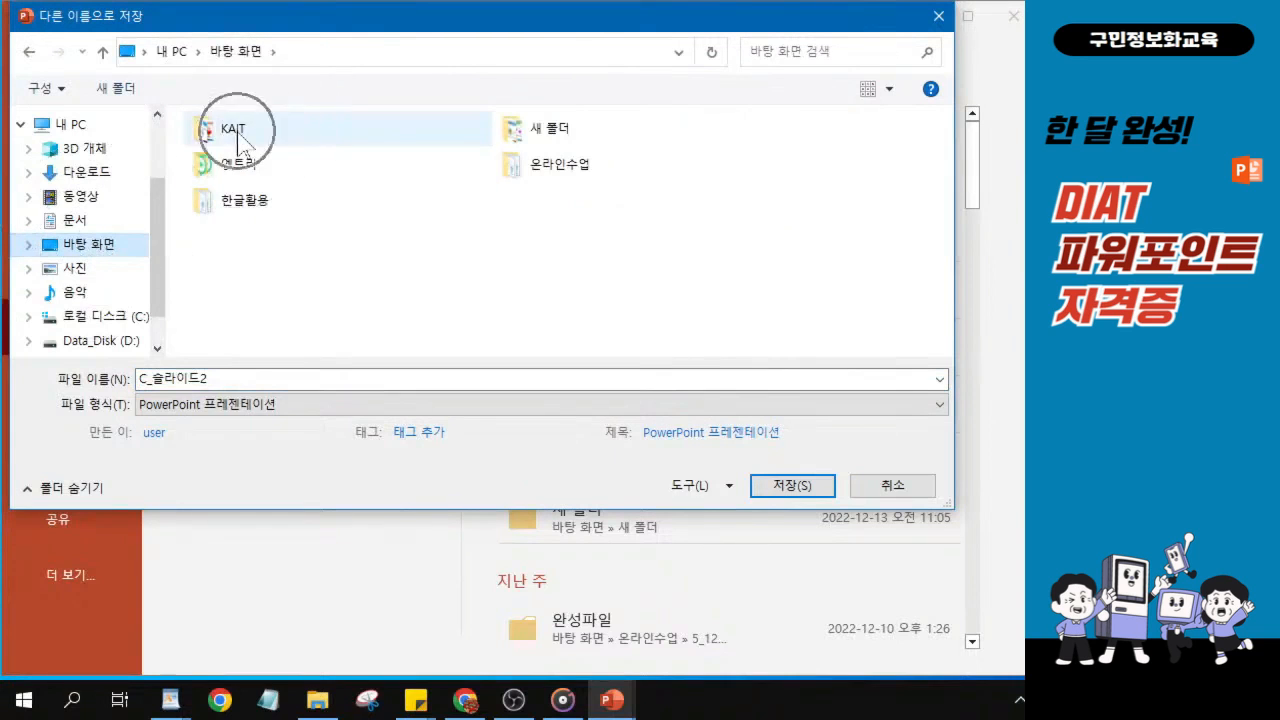
{"action": "key", "text": "ctrl"}
{"action": "key", "text": "ctrl"}
{"action": "double_click", "coordinate": [238, 138]}
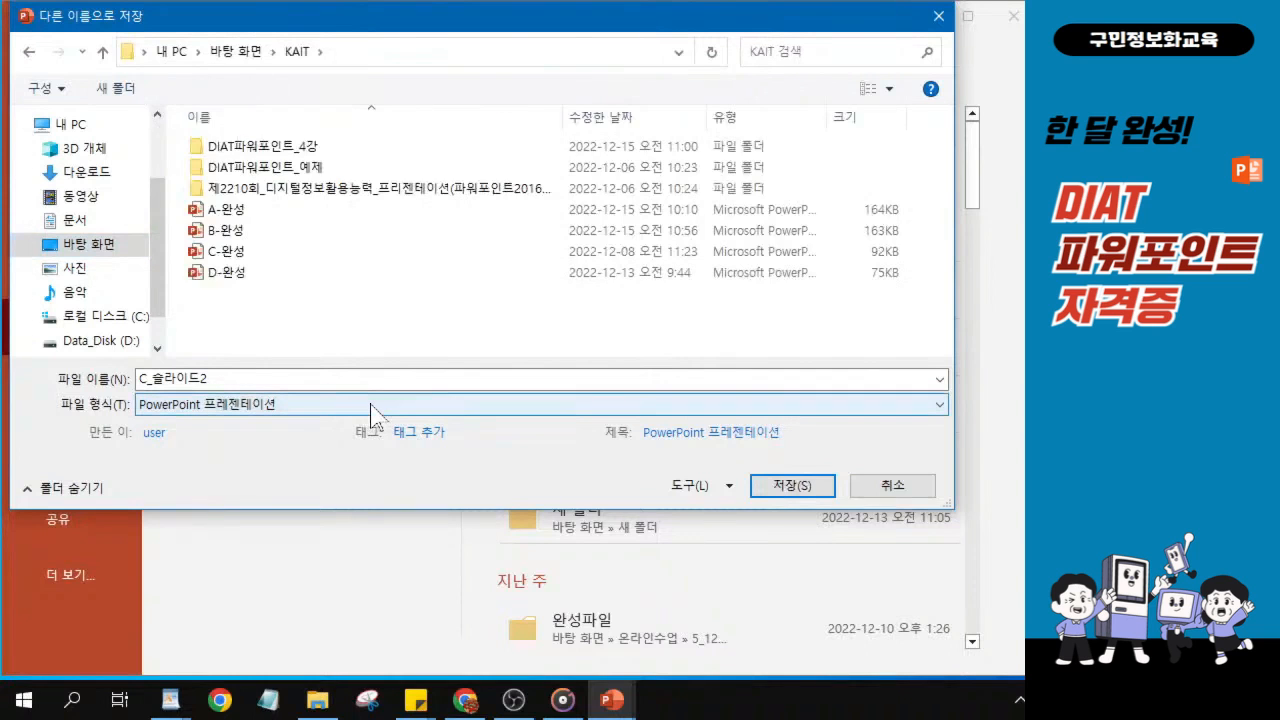
Save the presentation as C-완성 in PowerPoint 프레젠테이션 format, replacing the existing file of that name.
{"action": "left_click", "coordinate": [226, 255]}
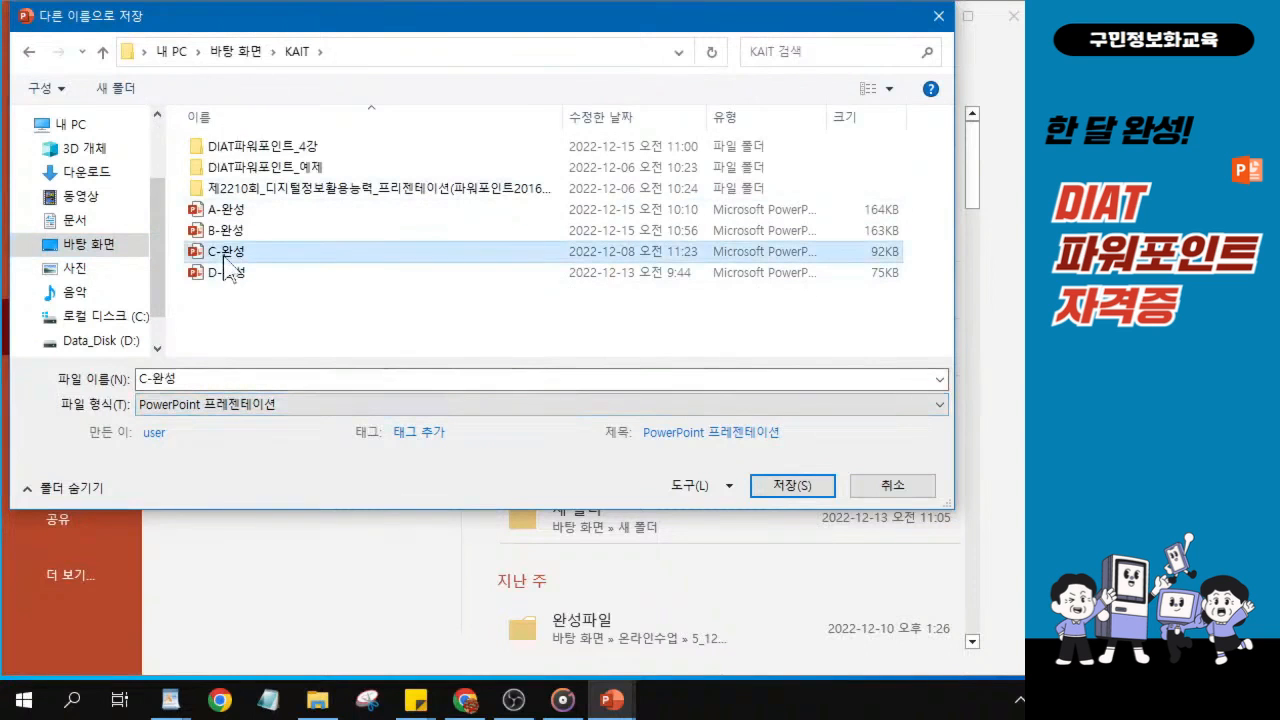
{"action": "key", "text": "ctrl"}
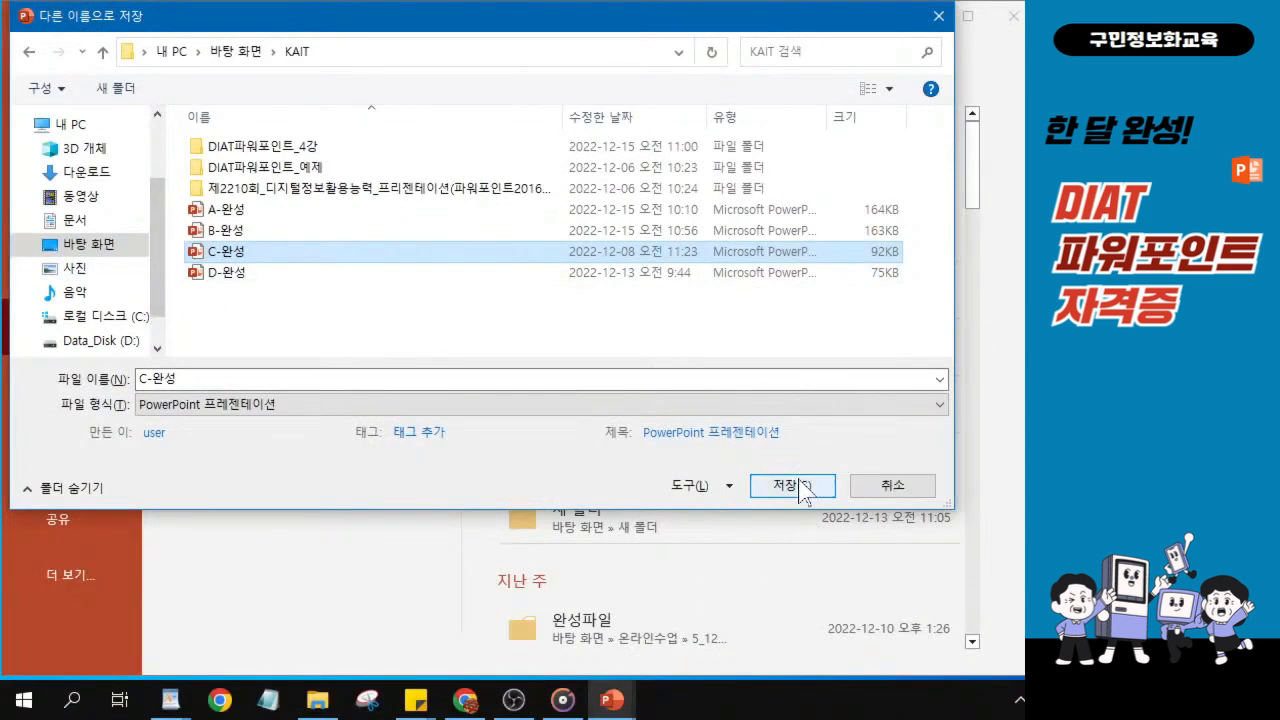
{"action": "left_click", "coordinate": [800, 487]}
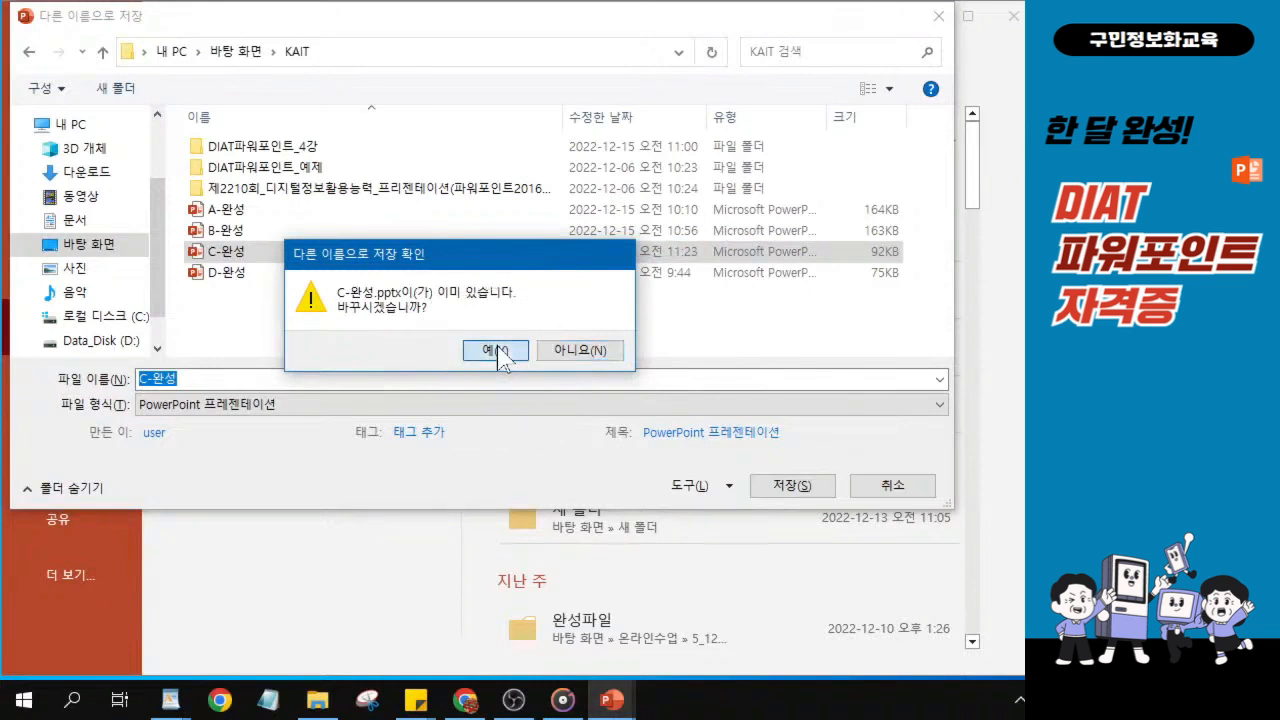
{"action": "left_click", "coordinate": [495, 351]}
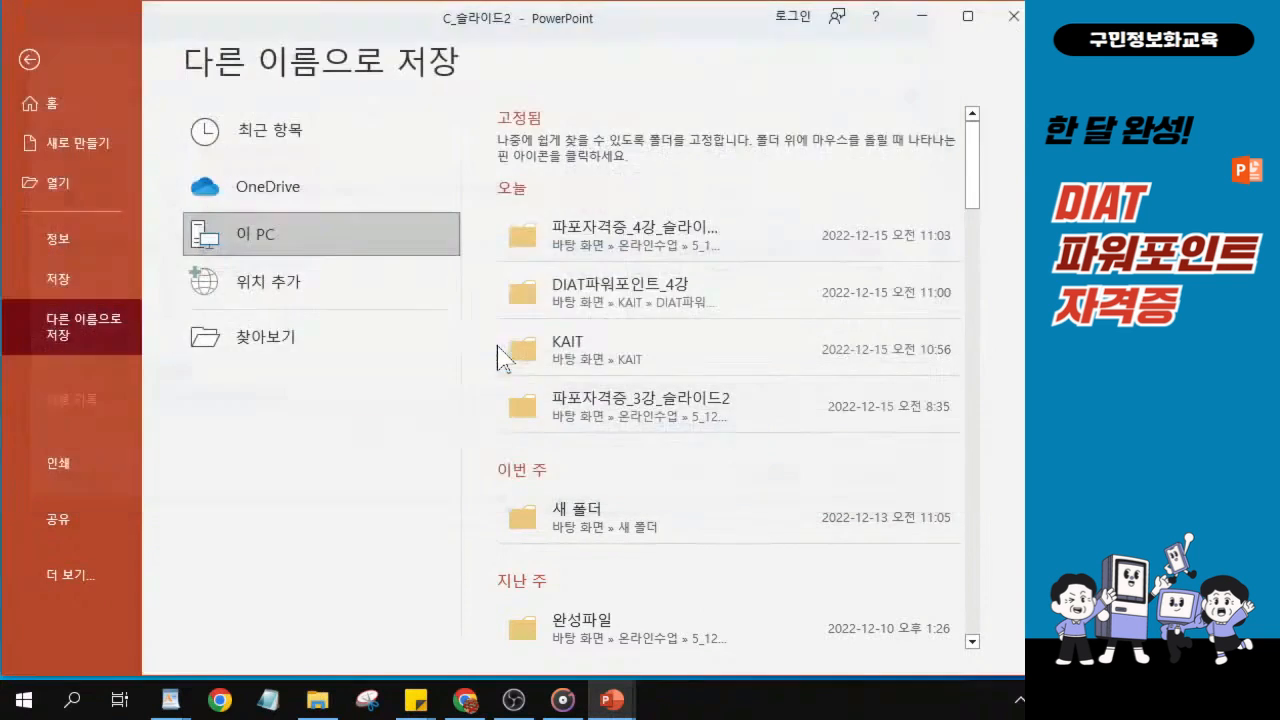